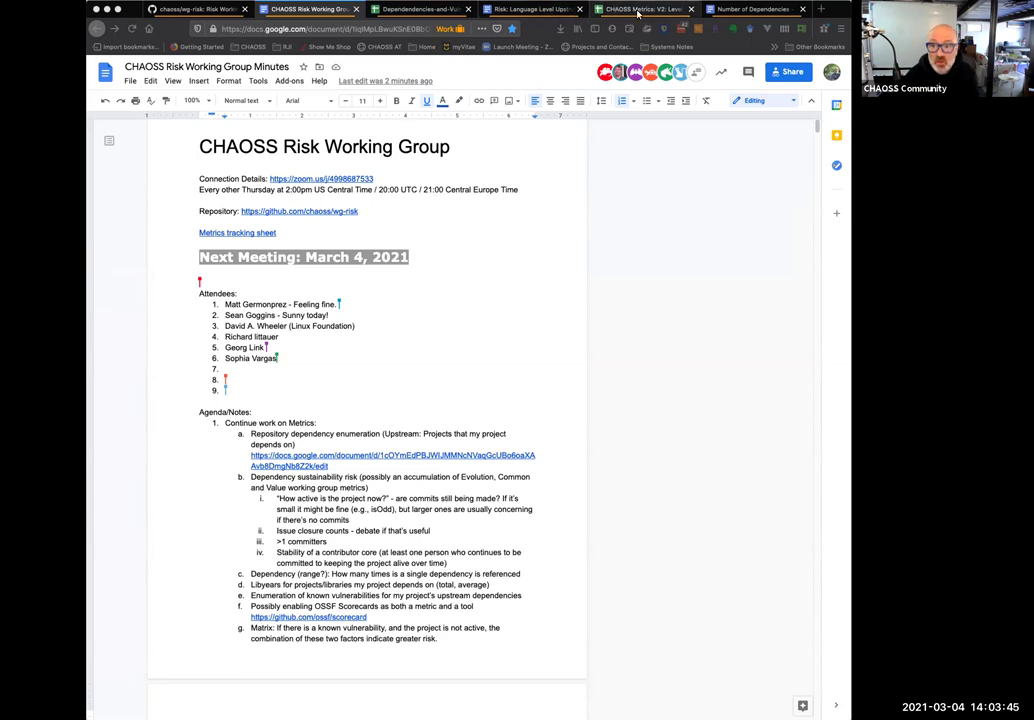
Step: Bring the Dependencies-and-Vulnerabilities spreadsheet tab to the front
click(421, 10)
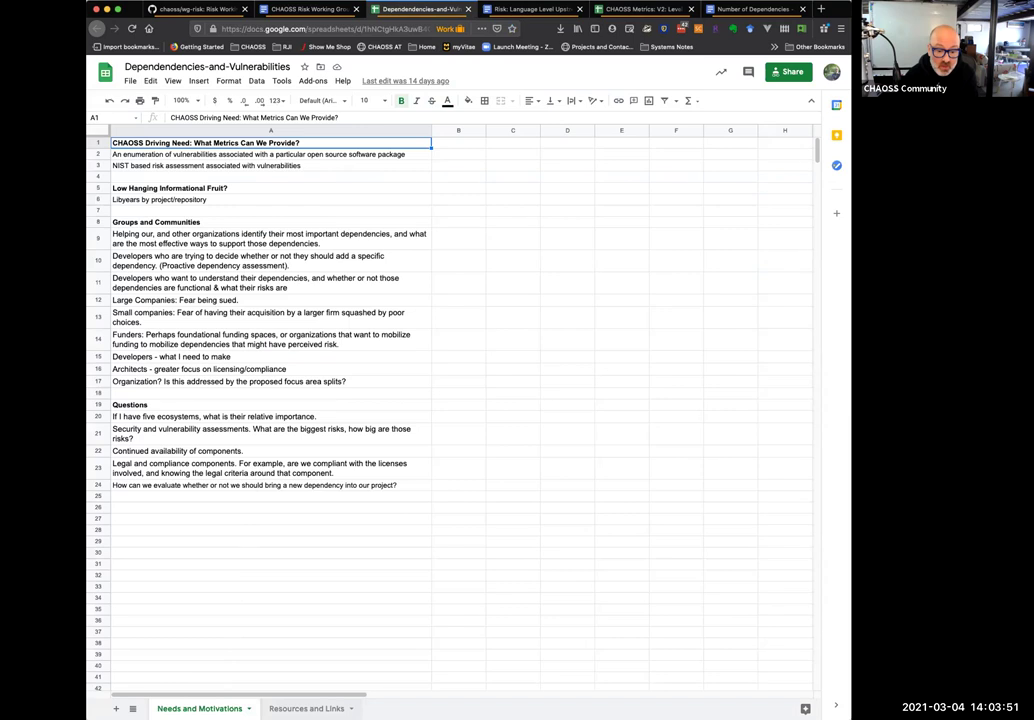
Step: Check the Resources and Links sheet, return to Needs and Motivations, then go back to the minutes document
click(300, 708)
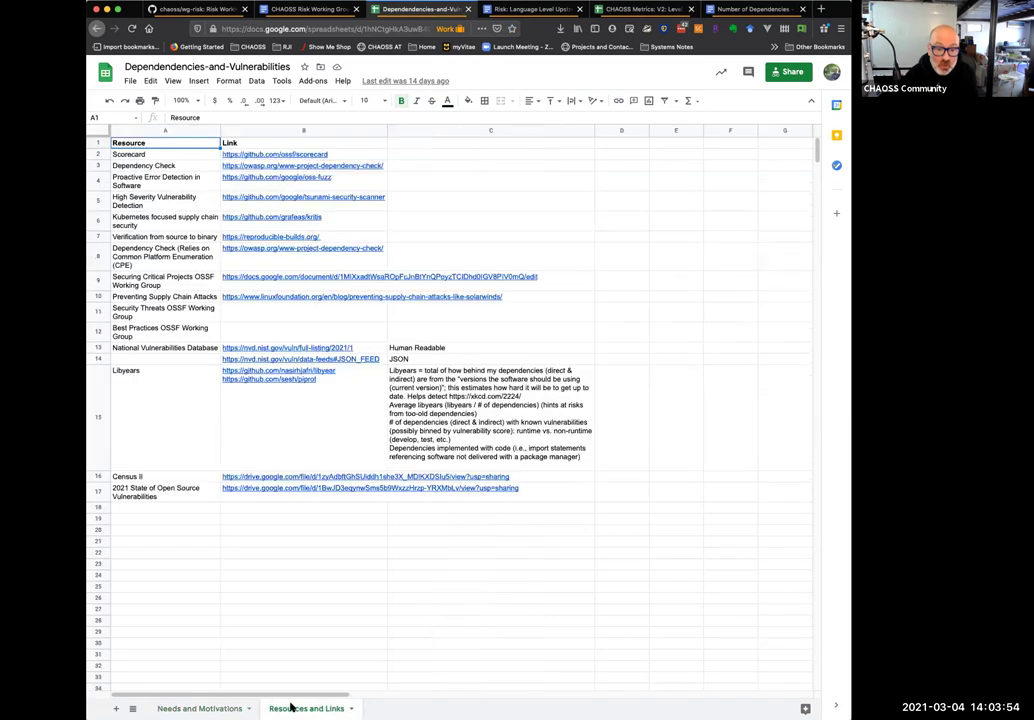
click(225, 708)
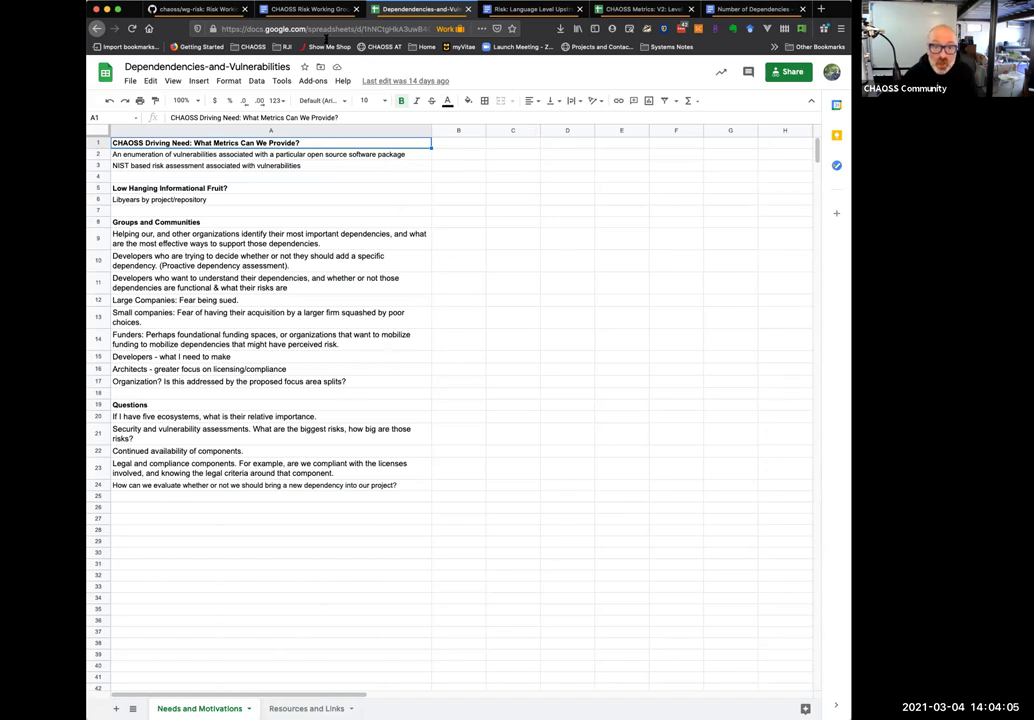
click(315, 12)
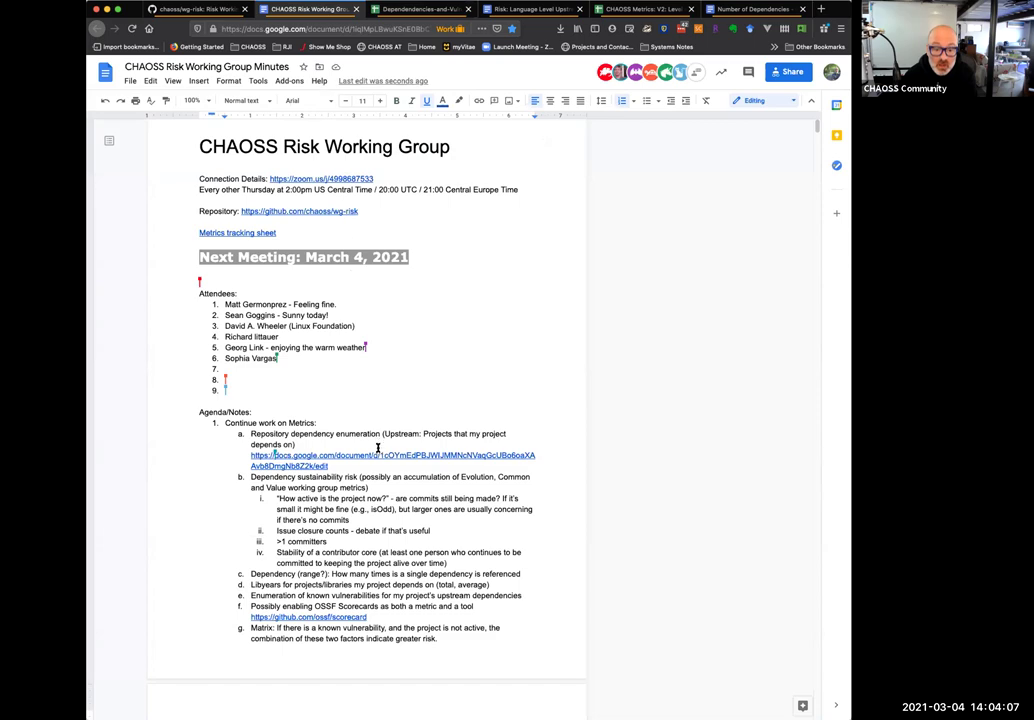
scroll(366, 459, down, 10)
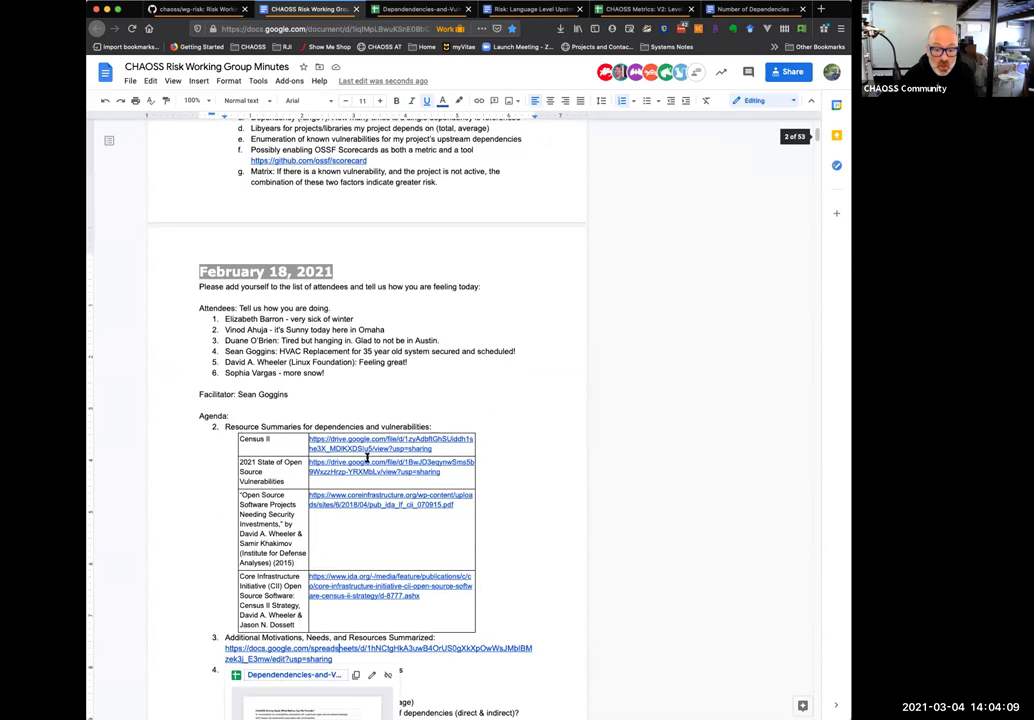
right_click(366, 421)
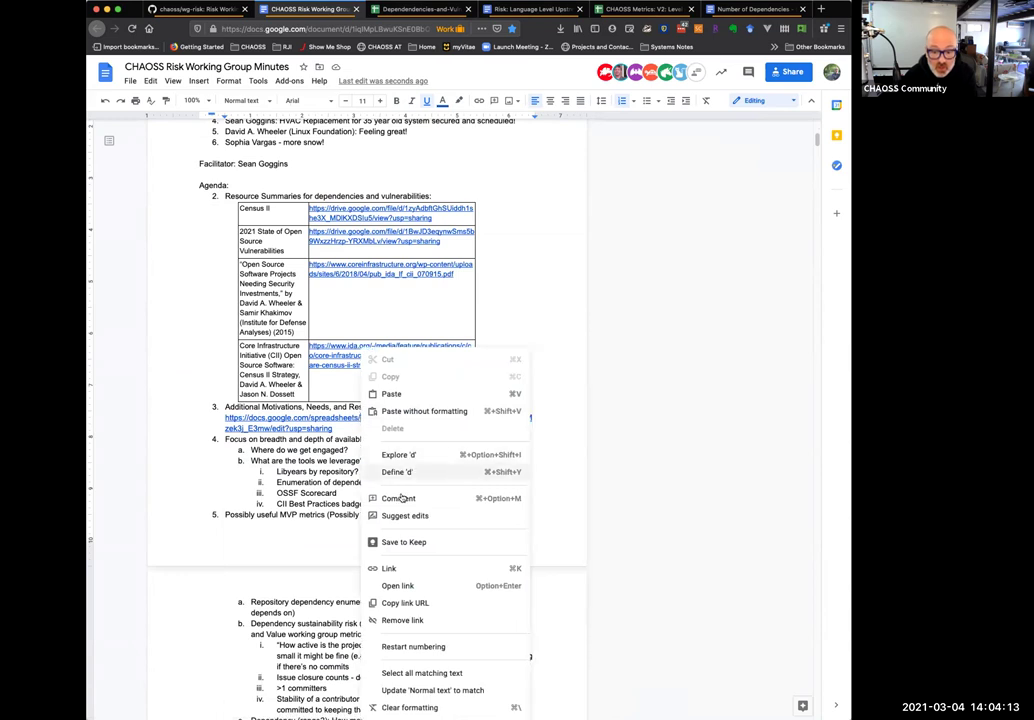
right_click(349, 418)
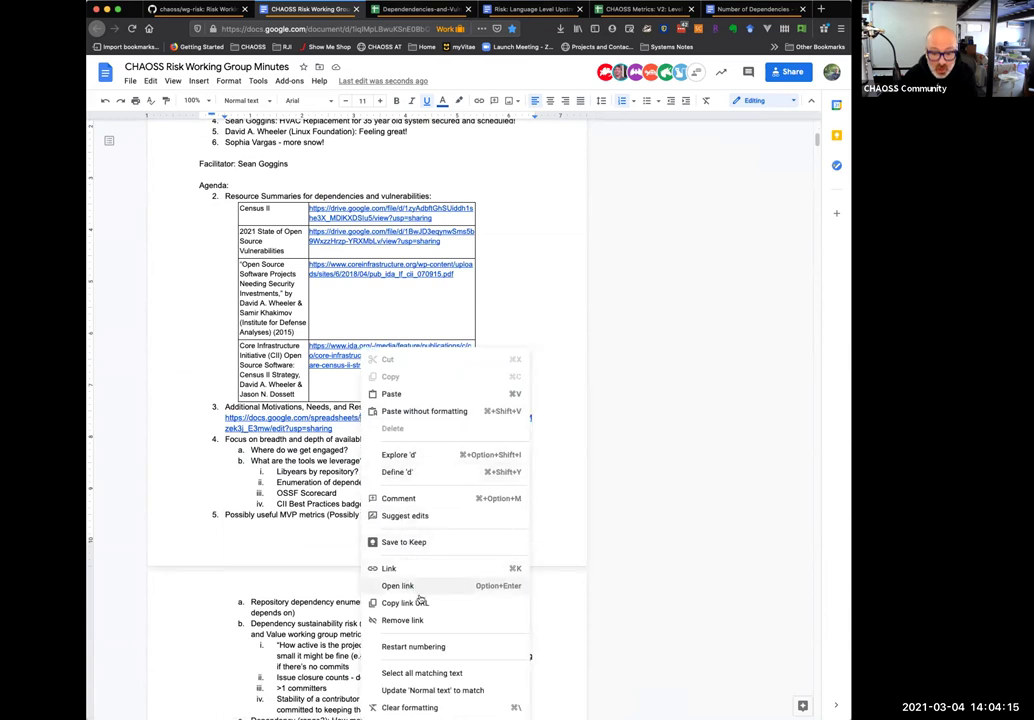
click(420, 603)
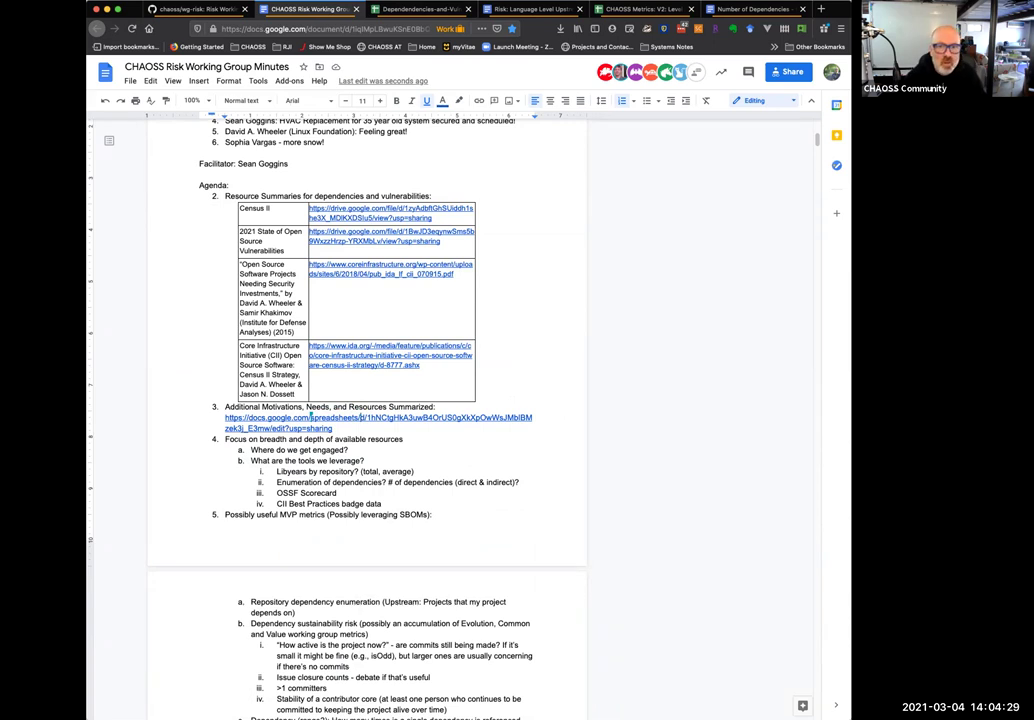
Step: Below the Repository line, add 'Dependencies Resources and Stakeholders Spreadsheet' followed by the pasted spreadsheet link
scroll(265, 283, up, 15)
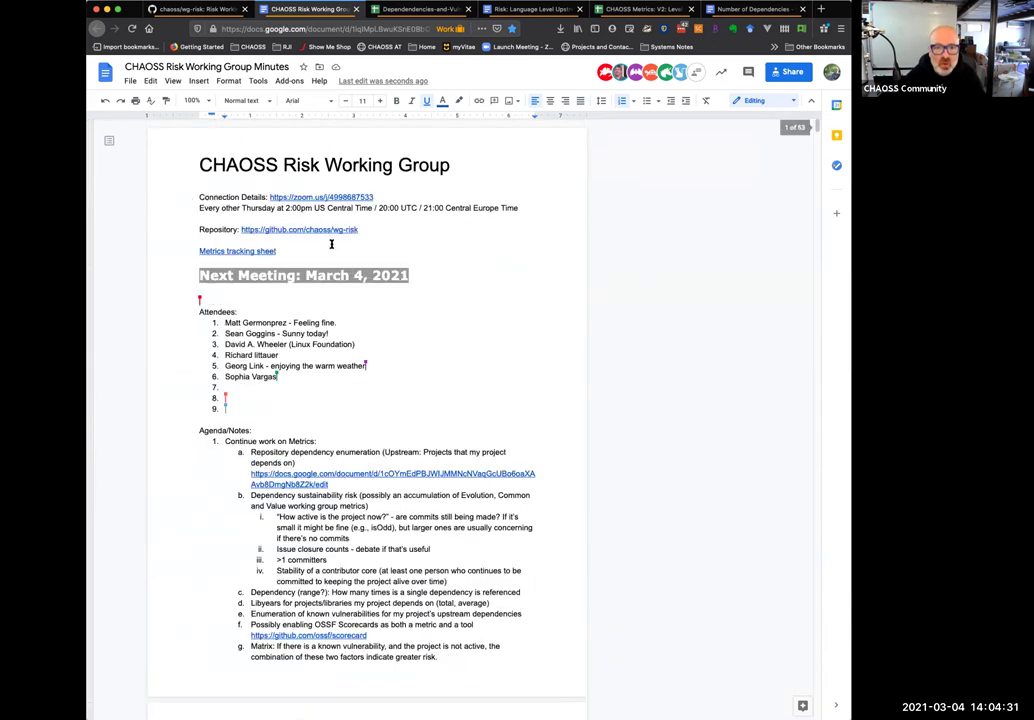
click(378, 234)
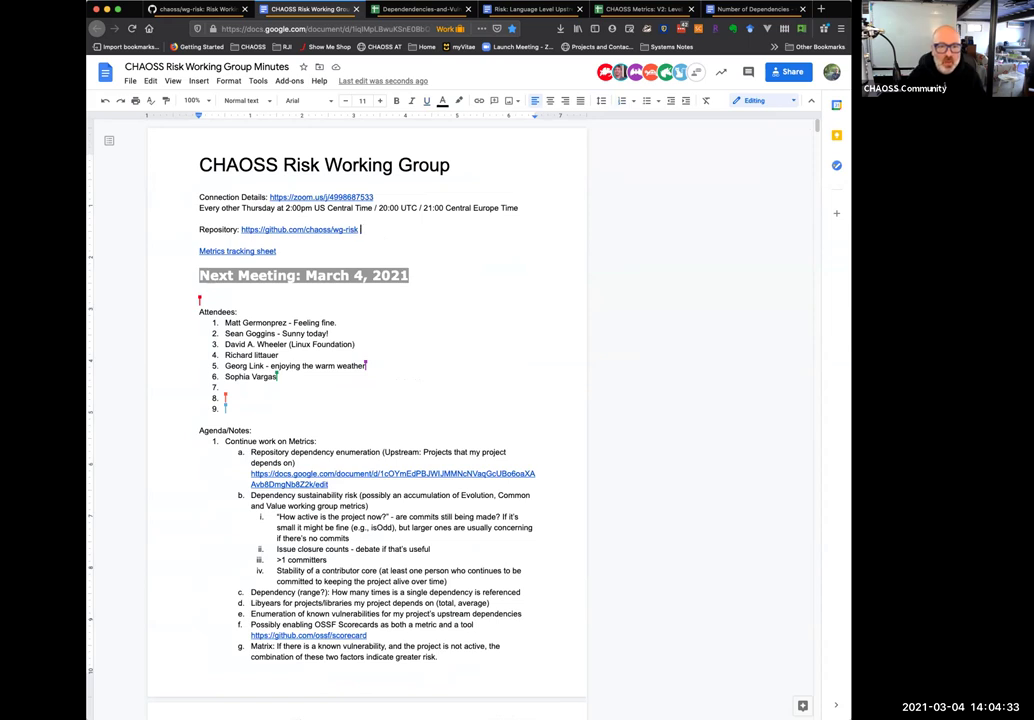
key(Return)
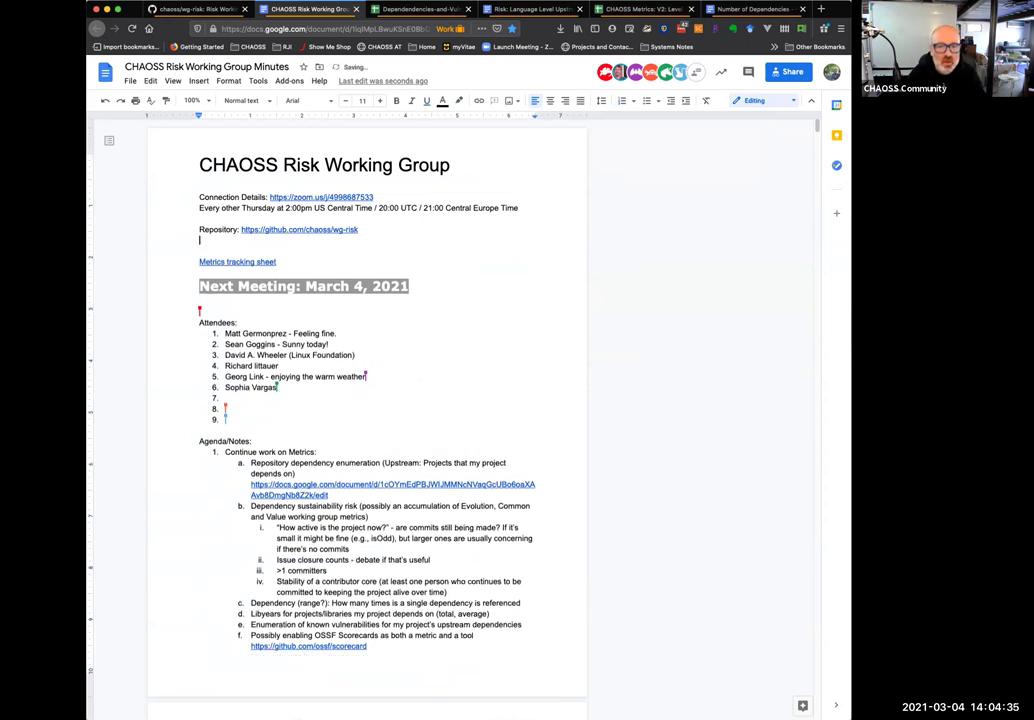
text(Dependencies)
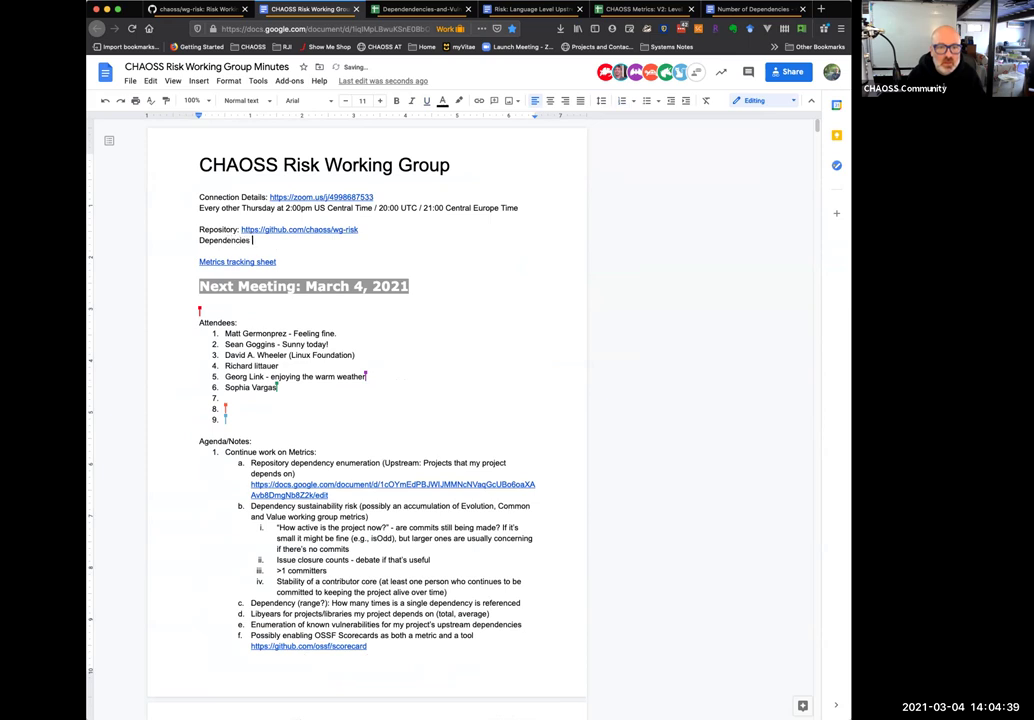
text( Resources and Stake)
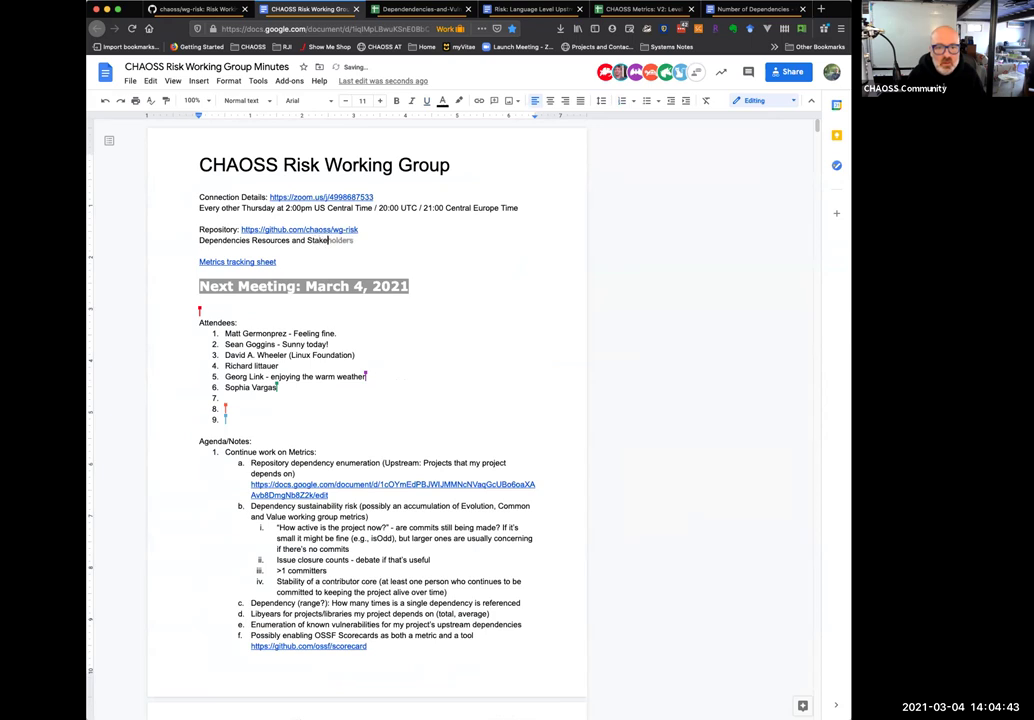
key(Tab)
text(Sprea)
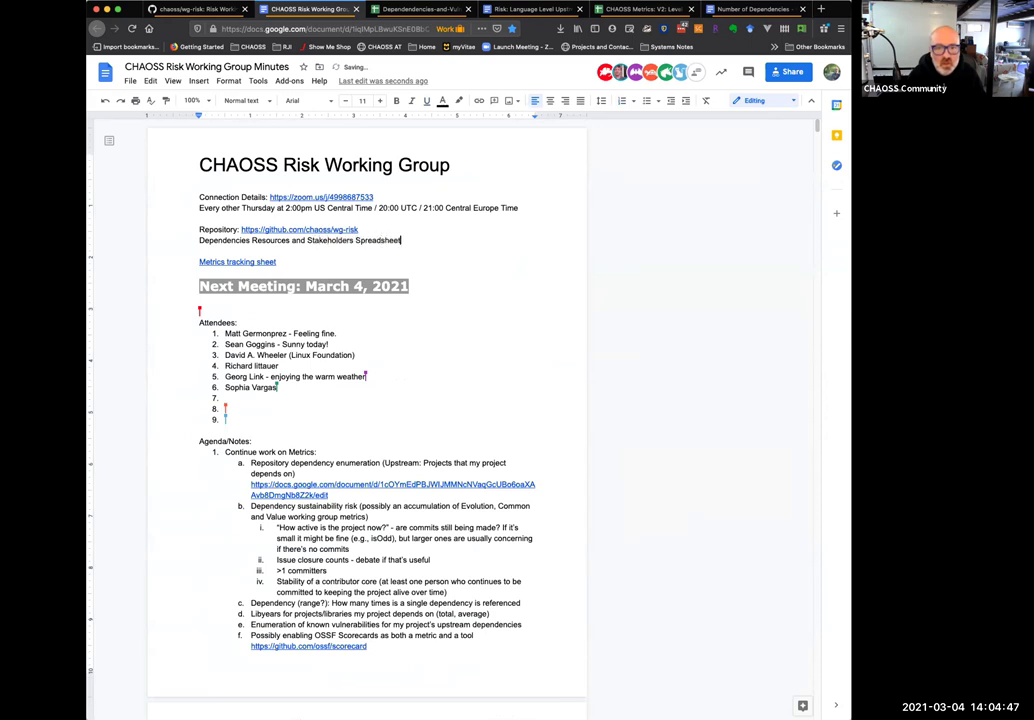
key(super+v)
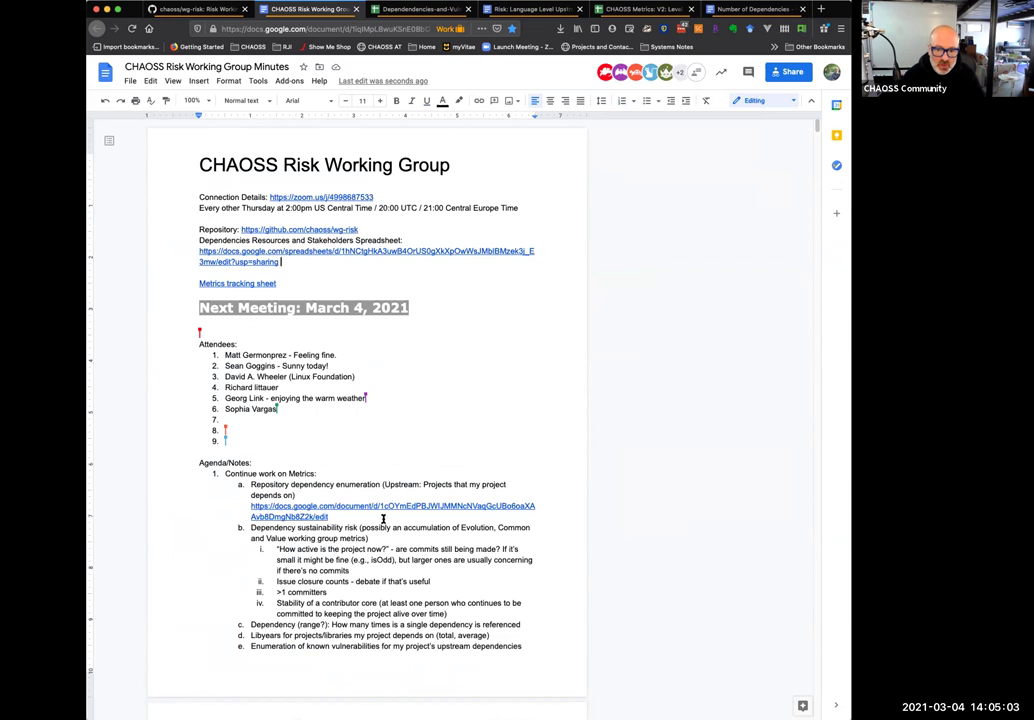
scroll(383, 519, down, 2)
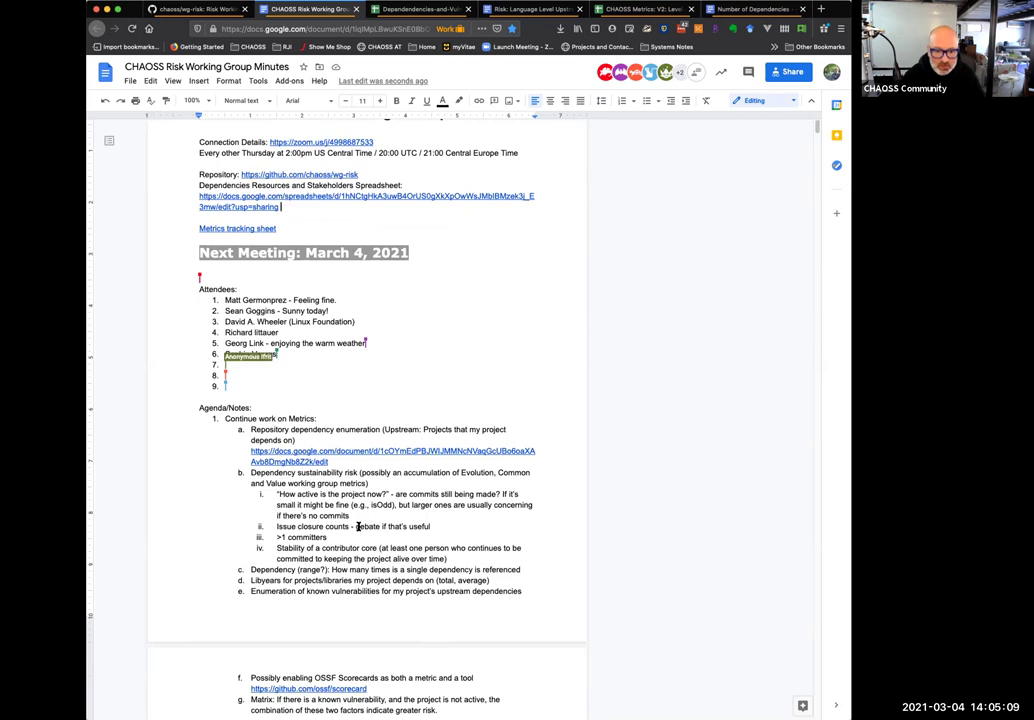
scroll(350, 524, down, 3)
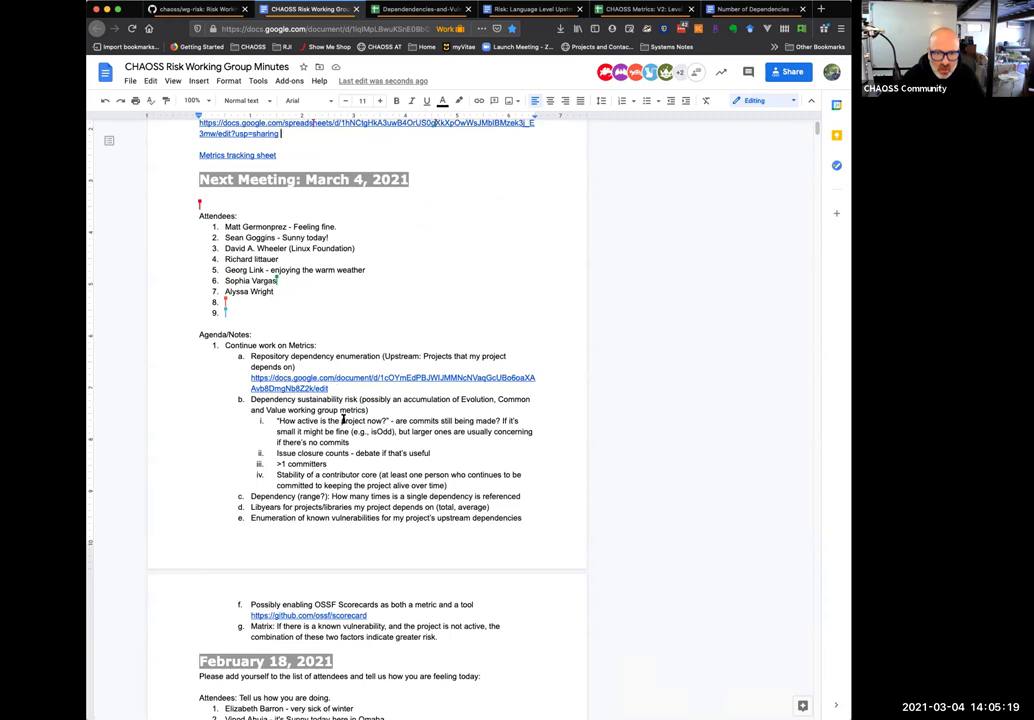
scroll(340, 380, down, 5)
scroll(342, 437, down, 3)
scroll(344, 437, down, 6)
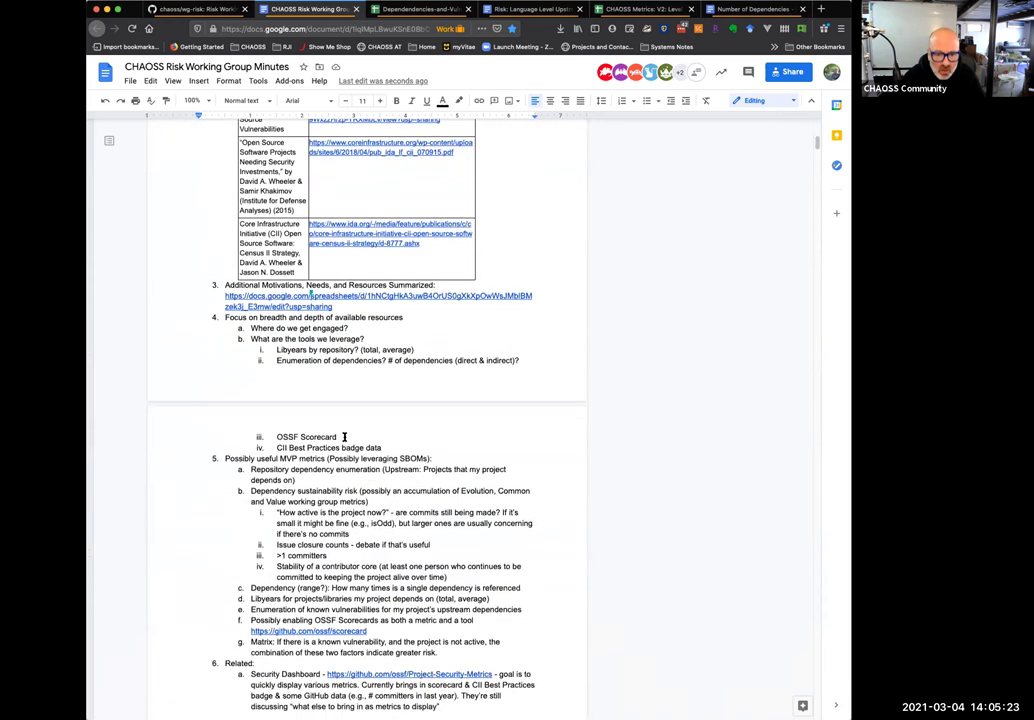
scroll(344, 437, down, 1)
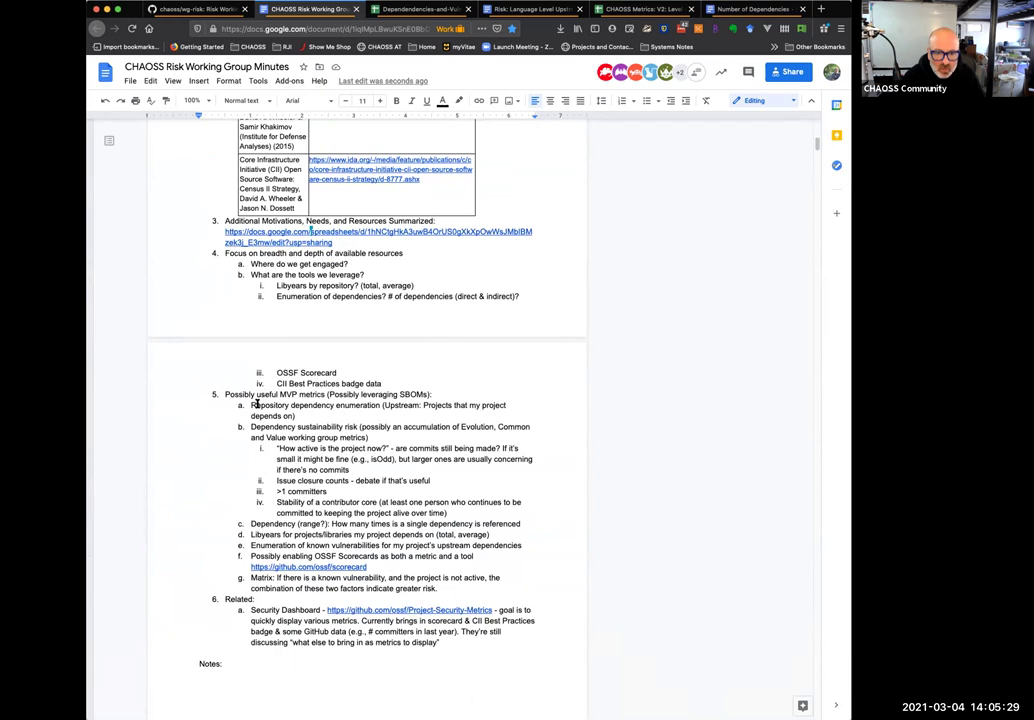
drag(251, 405, 342, 414)
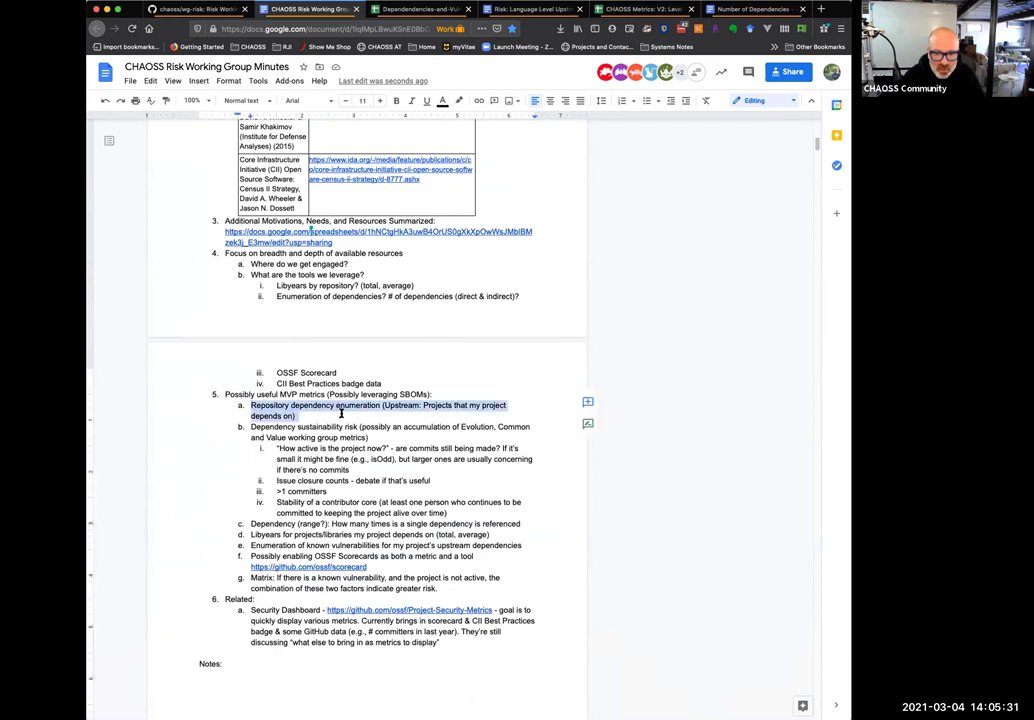
triple_click(299, 427)
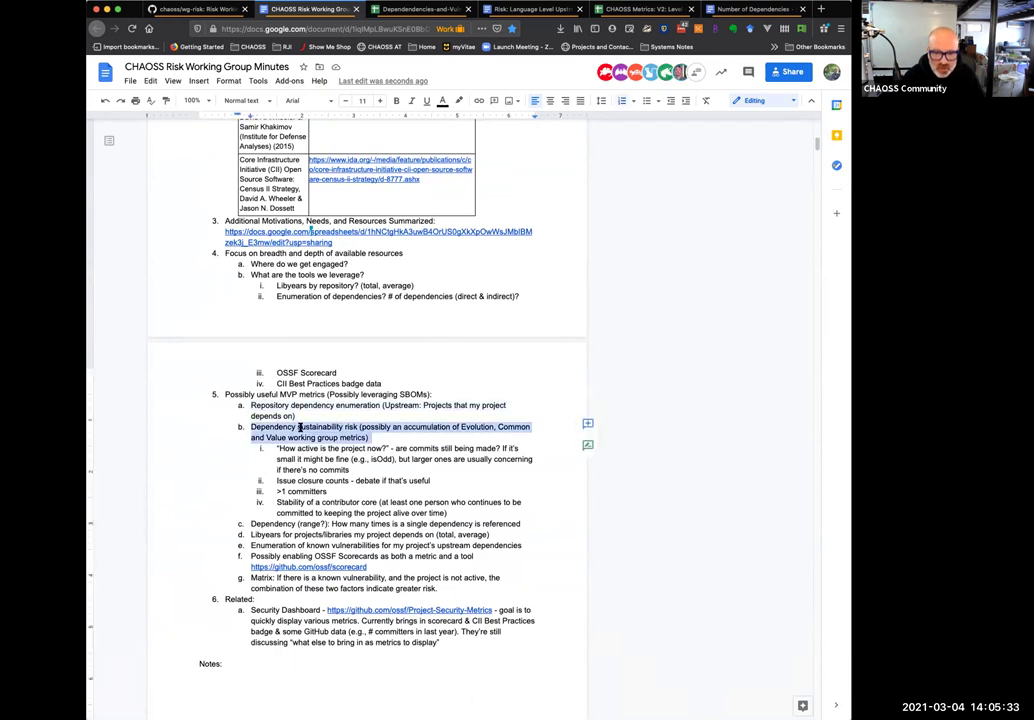
triple_click(325, 523)
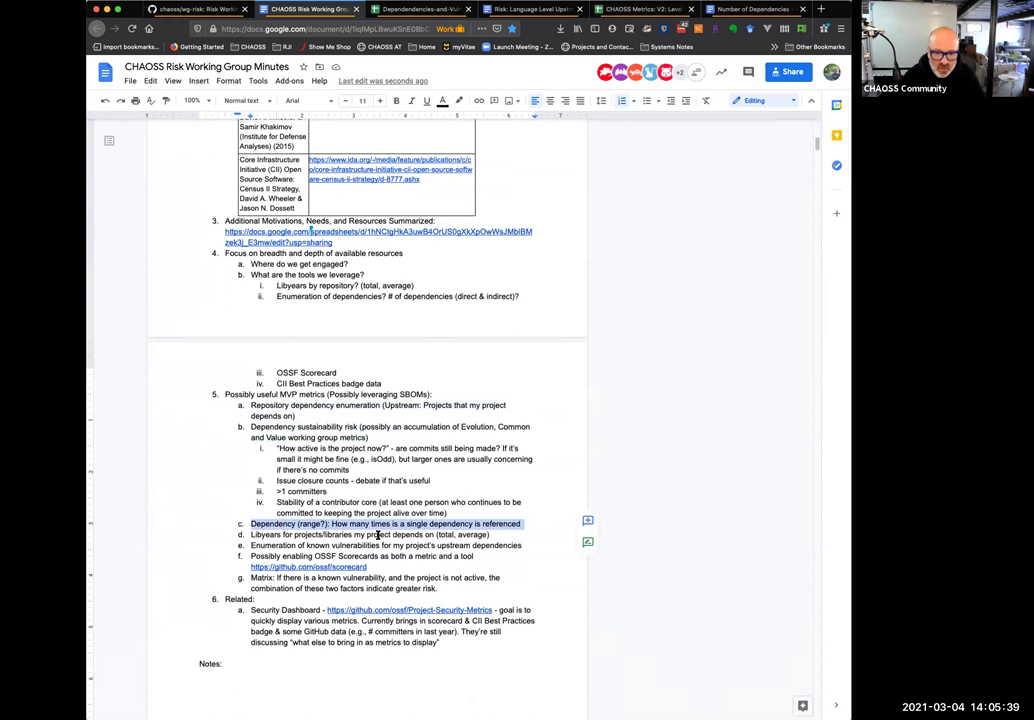
triple_click(373, 534)
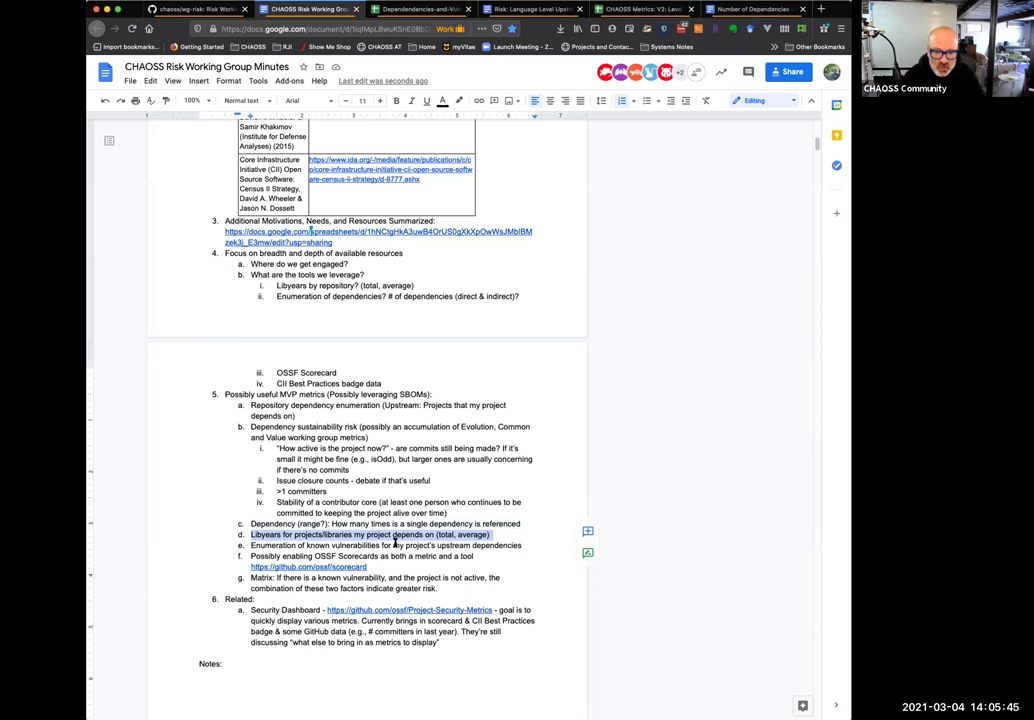
triple_click(395, 545)
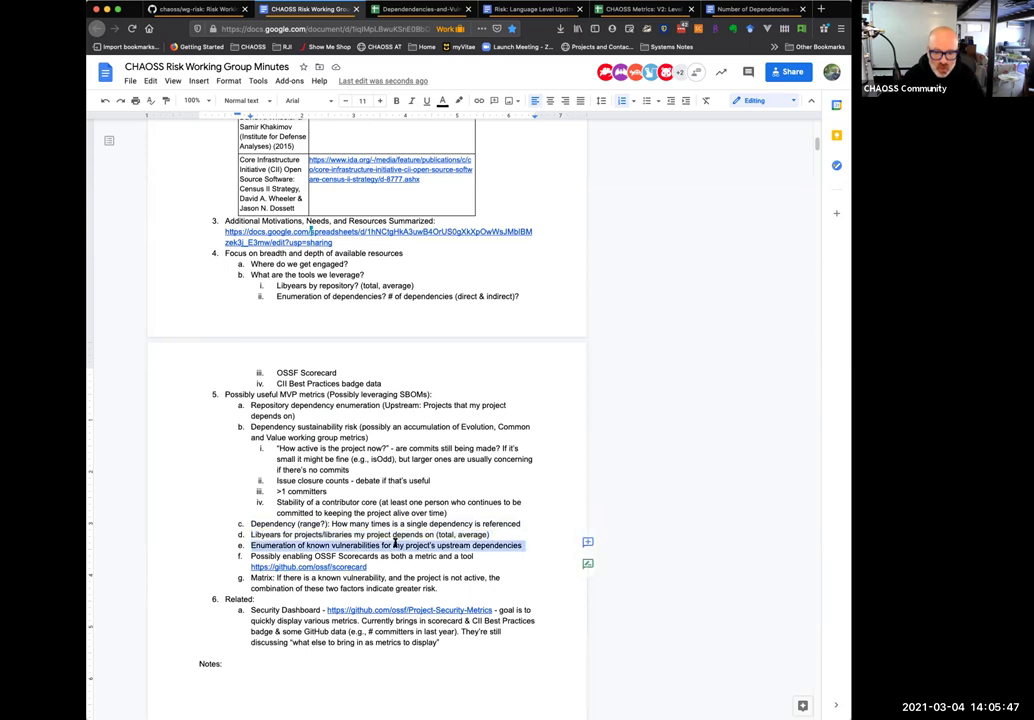
double_click(397, 556)
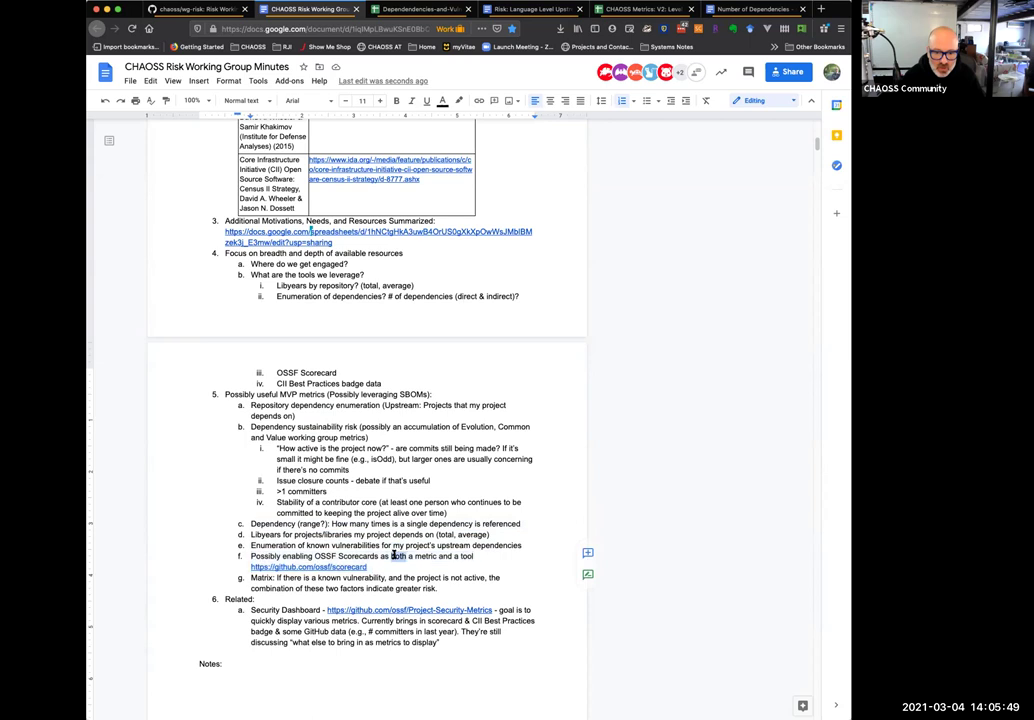
drag(444, 588, 218, 396)
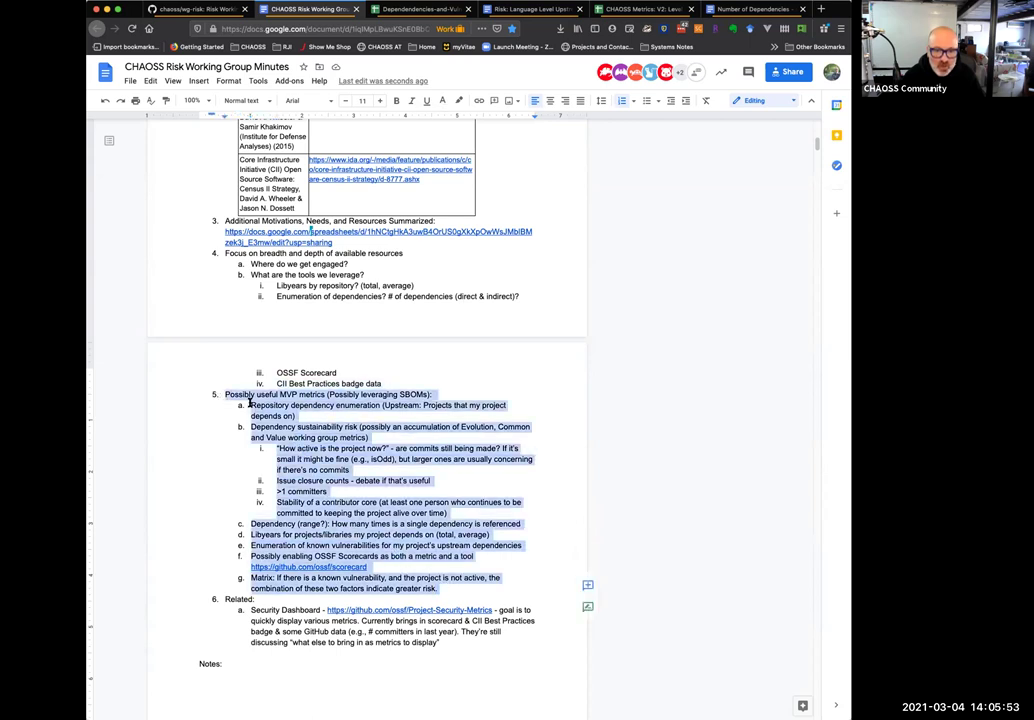
right_click(286, 396)
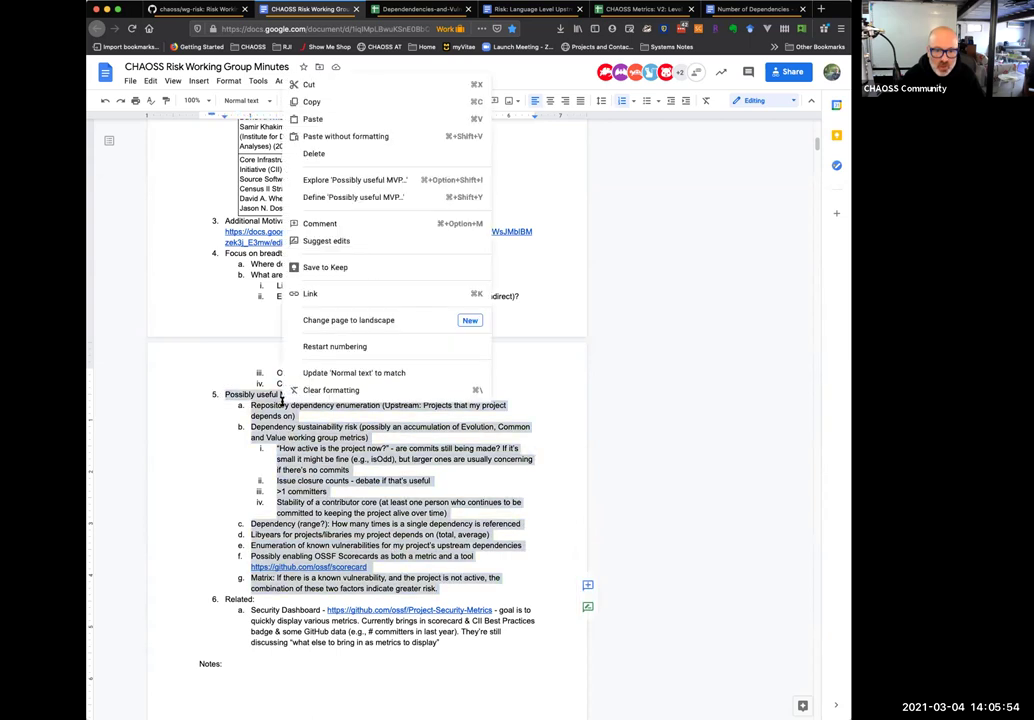
click(318, 102)
scroll(393, 217, up, 5)
scroll(395, 217, up, 10)
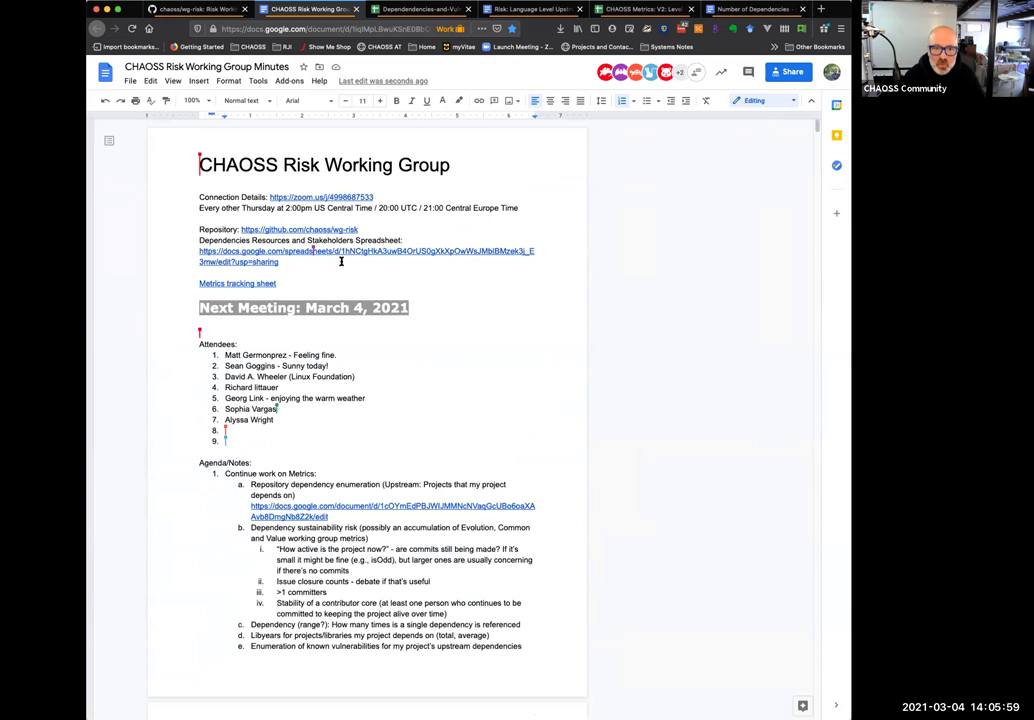
Step: Add a new sheet named MVPs and paste the MVP metric lines into column A
click(420, 9)
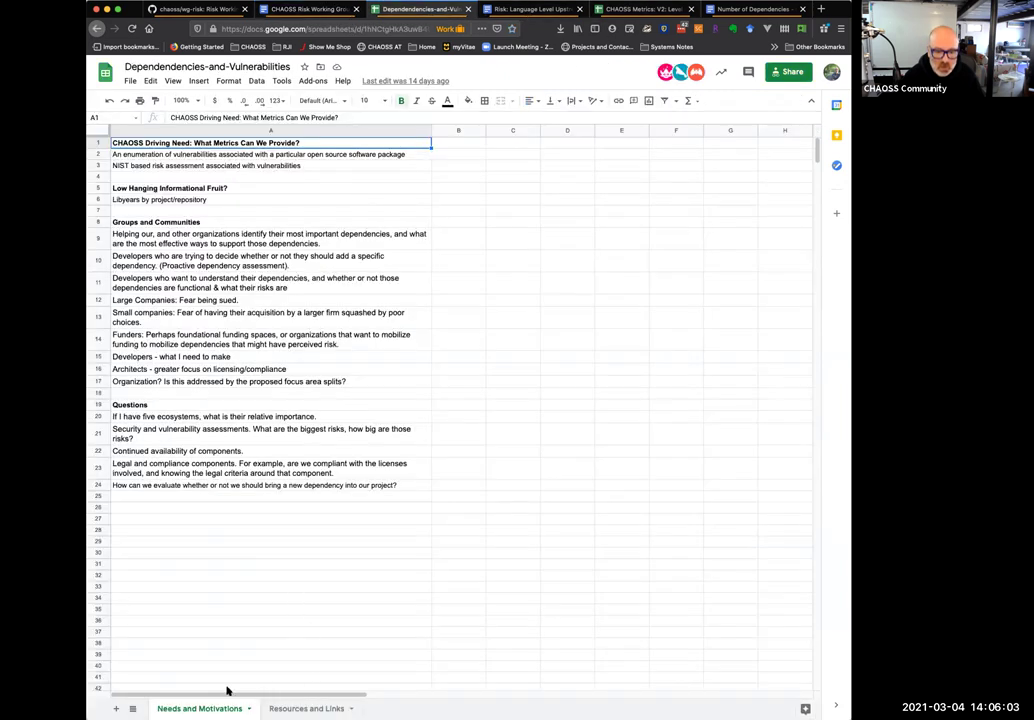
click(116, 708)
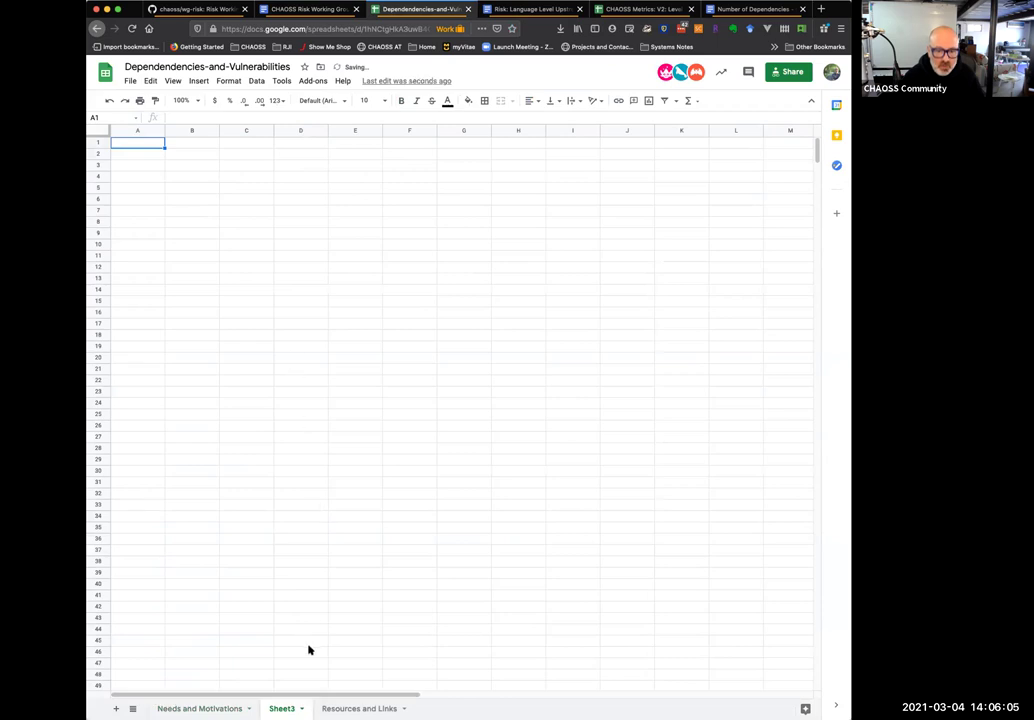
double_click(282, 708)
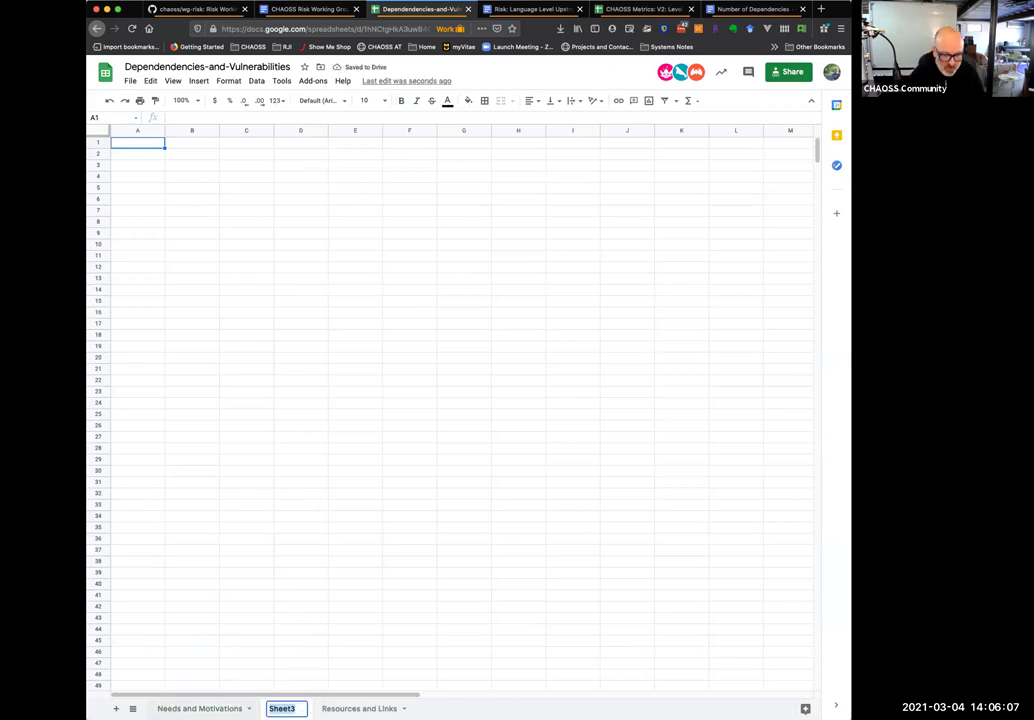
text(MVPs)
key(Return)
key(super+v)
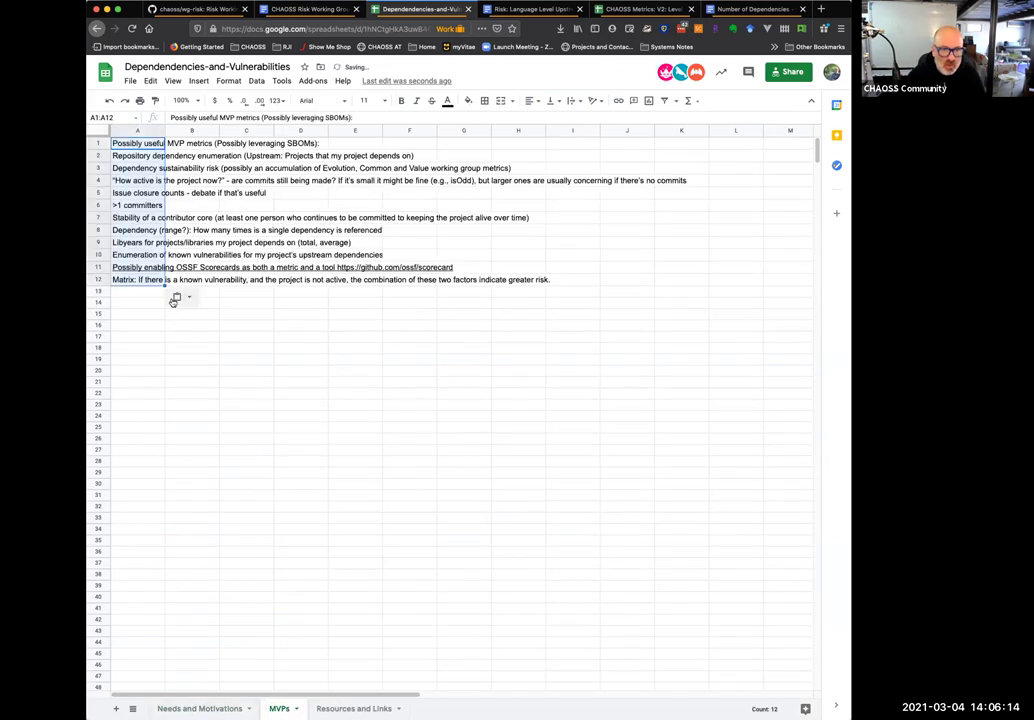
Step: Auto-fit column A's width and make the A1 heading bold
double_click(163, 131)
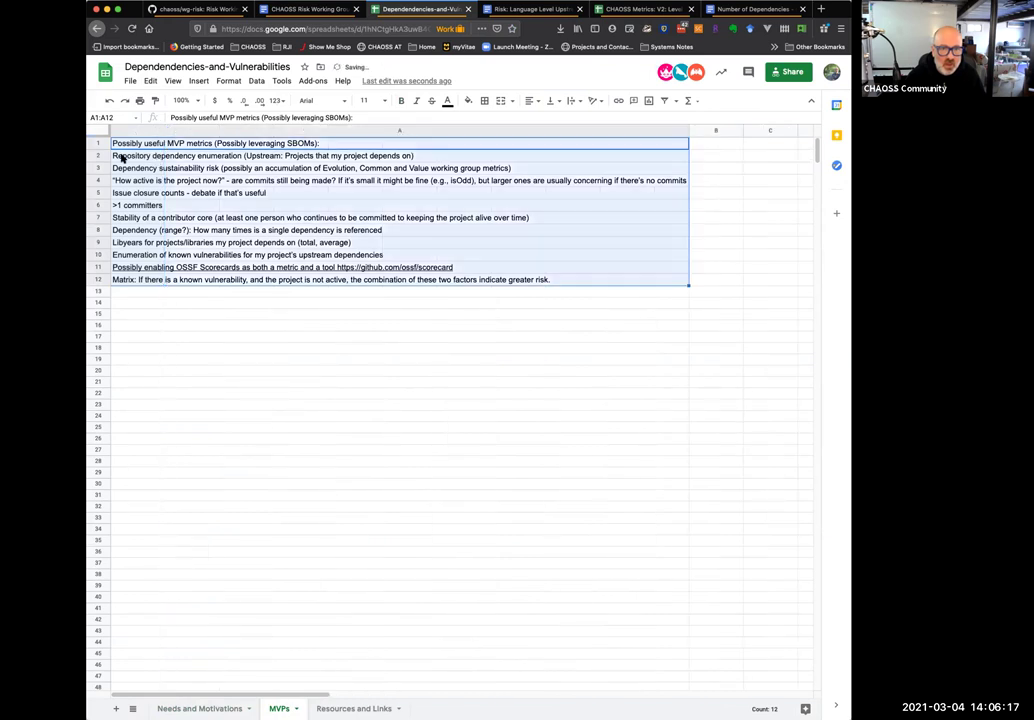
drag(120, 156, 143, 279)
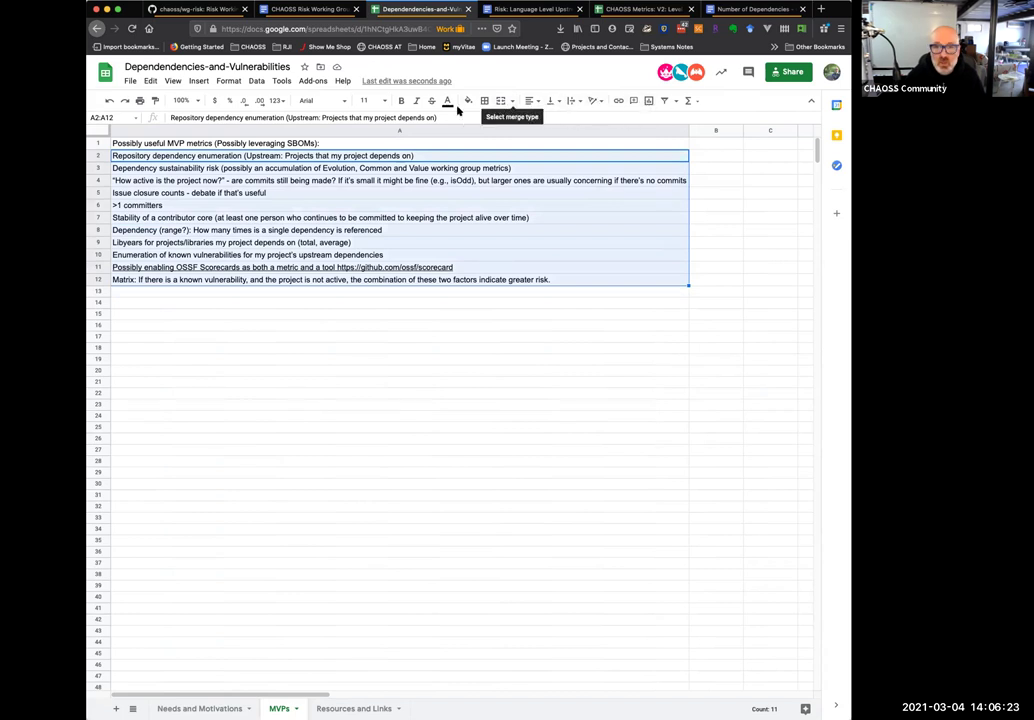
click(229, 81)
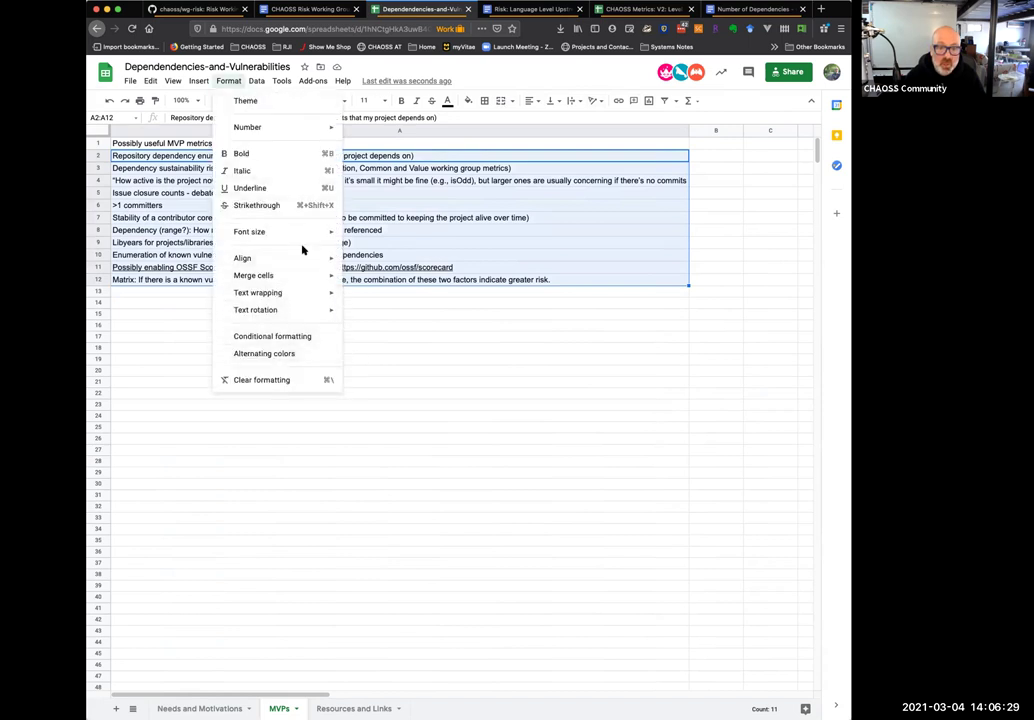
click(385, 303)
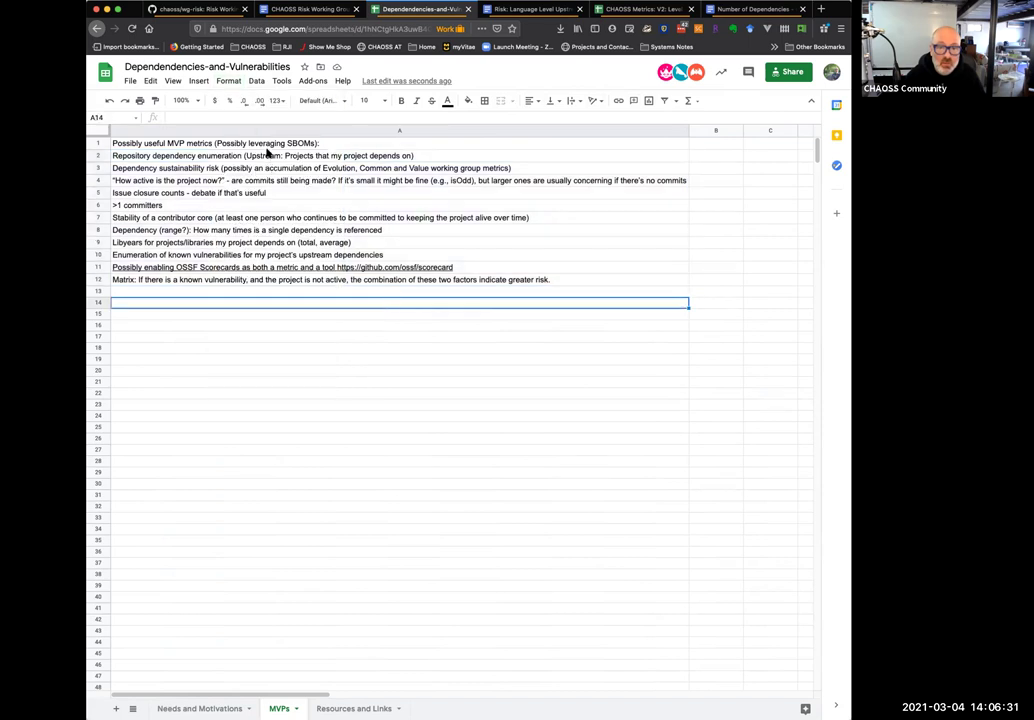
click(267, 148)
key(ctrl+b)
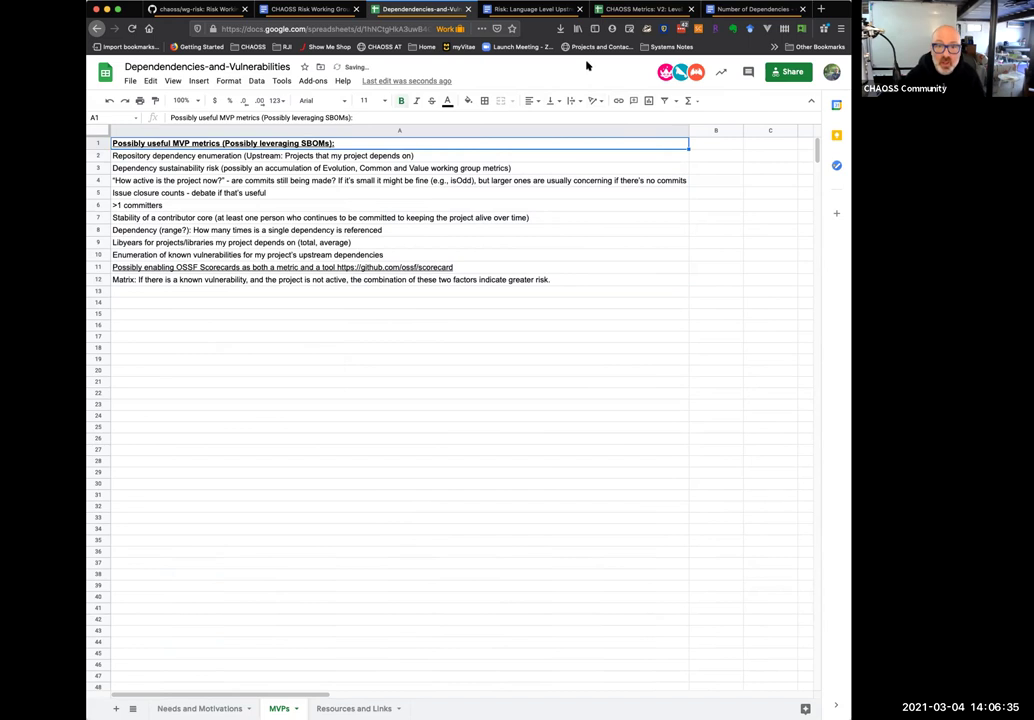
click(525, 216)
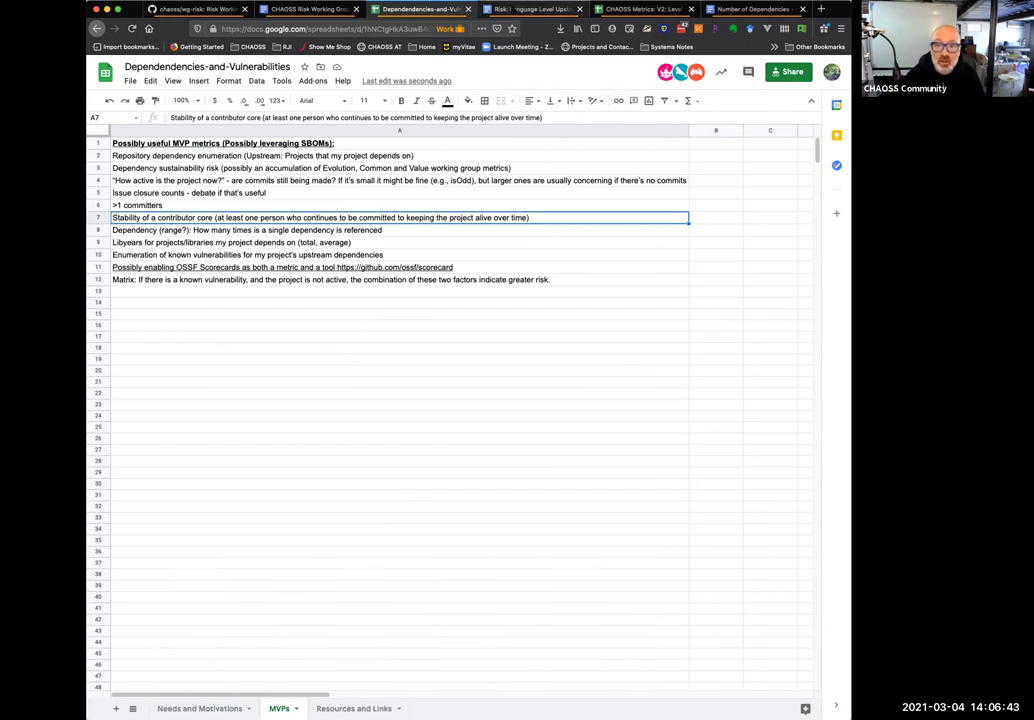
click(300, 9)
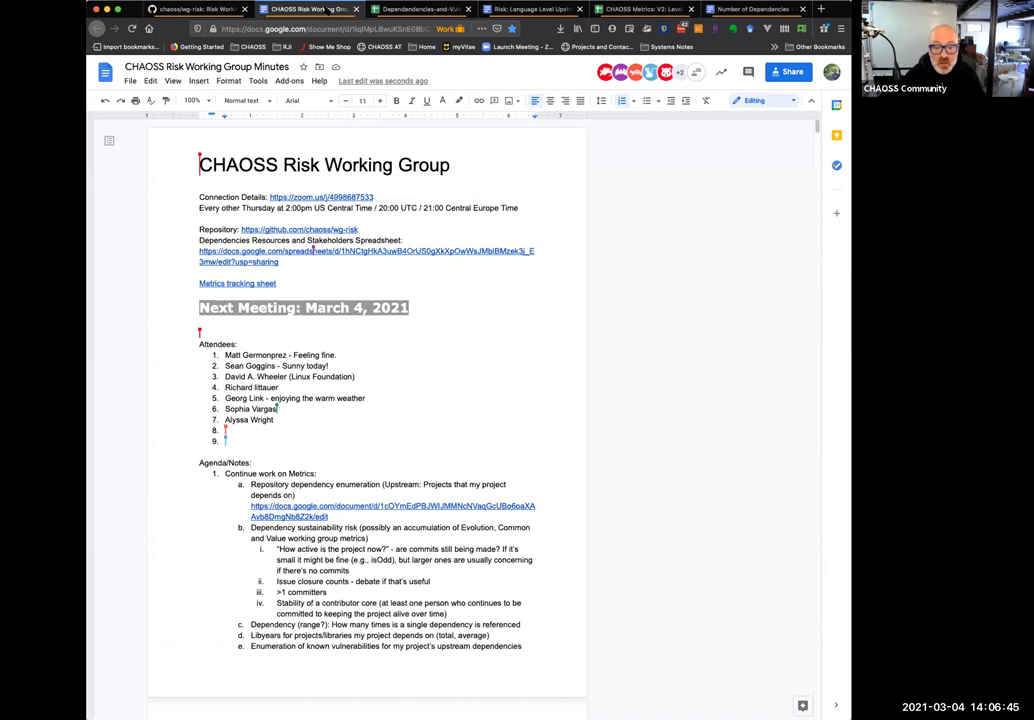
click(530, 9)
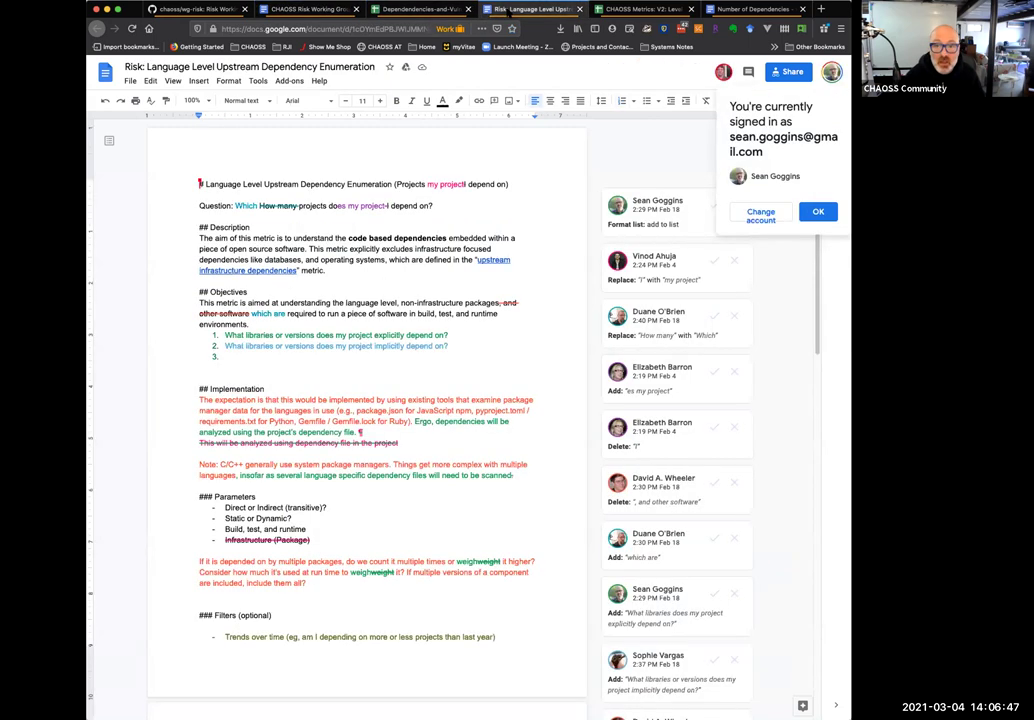
click(817, 213)
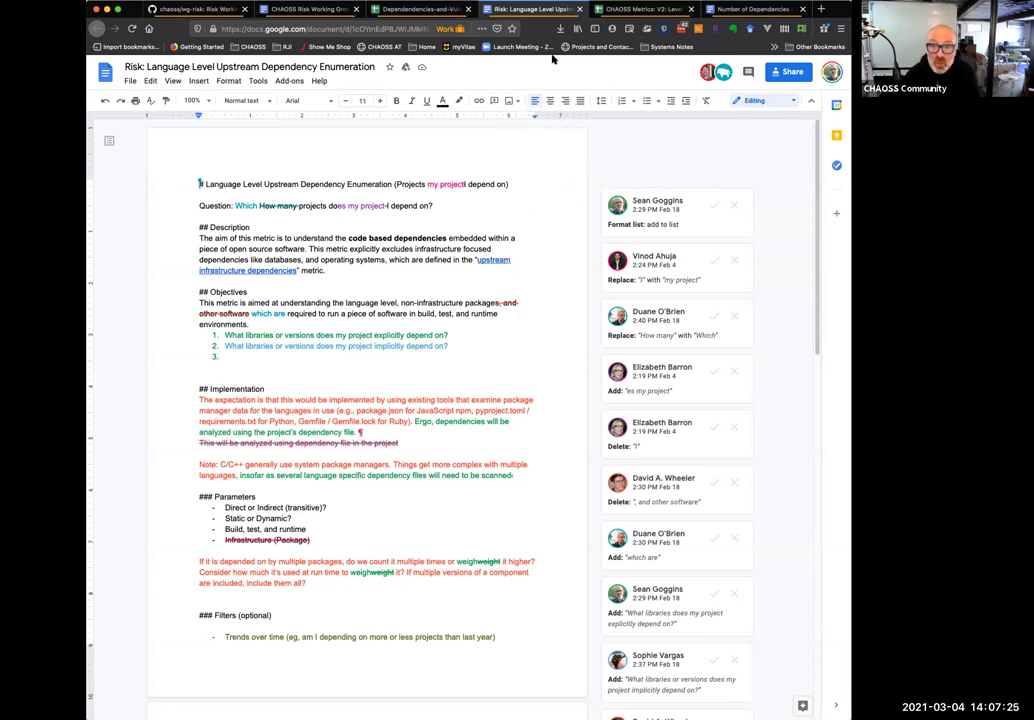
click(262, 10)
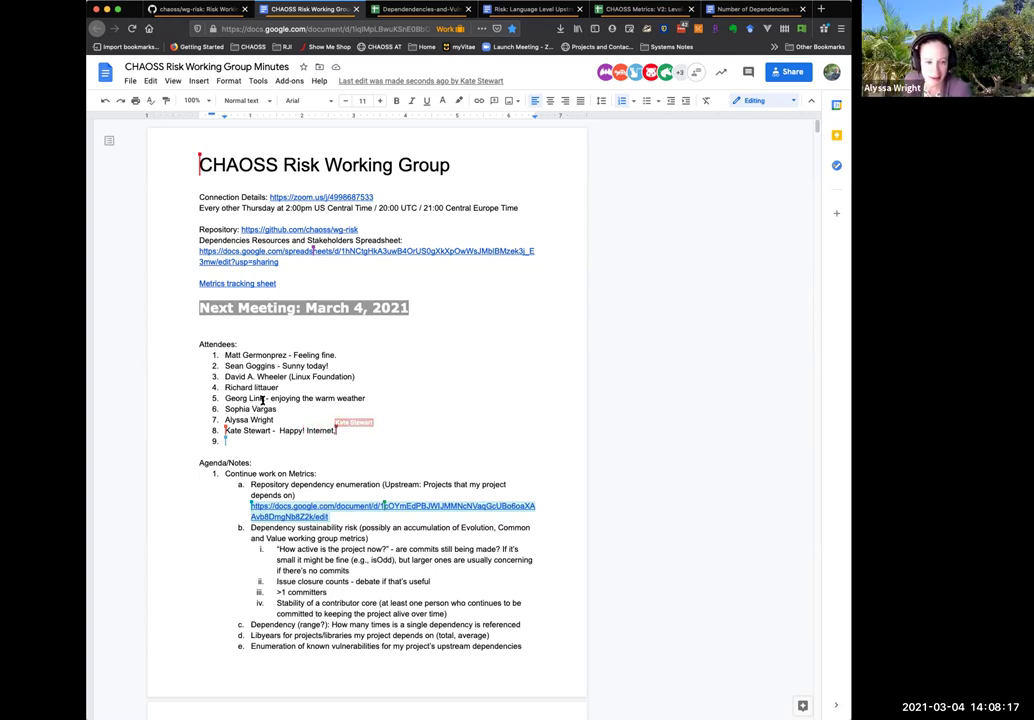
Step: Insert ', Current MVP Metrics,' after 'Resources' in the spreadsheet label line
click(292, 241)
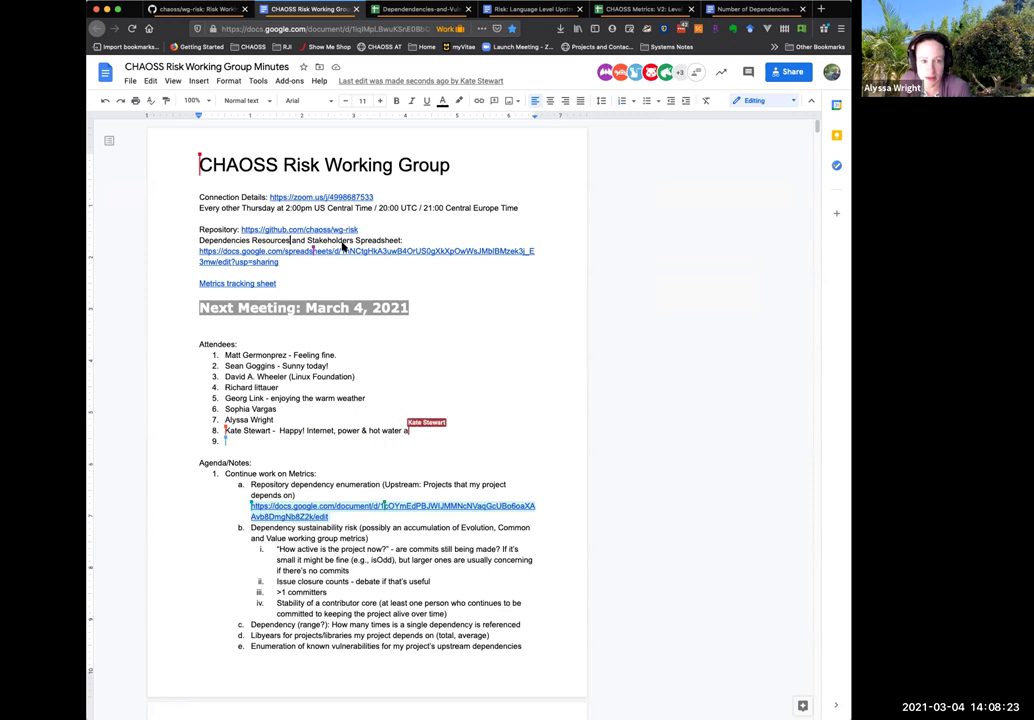
text(, Current)
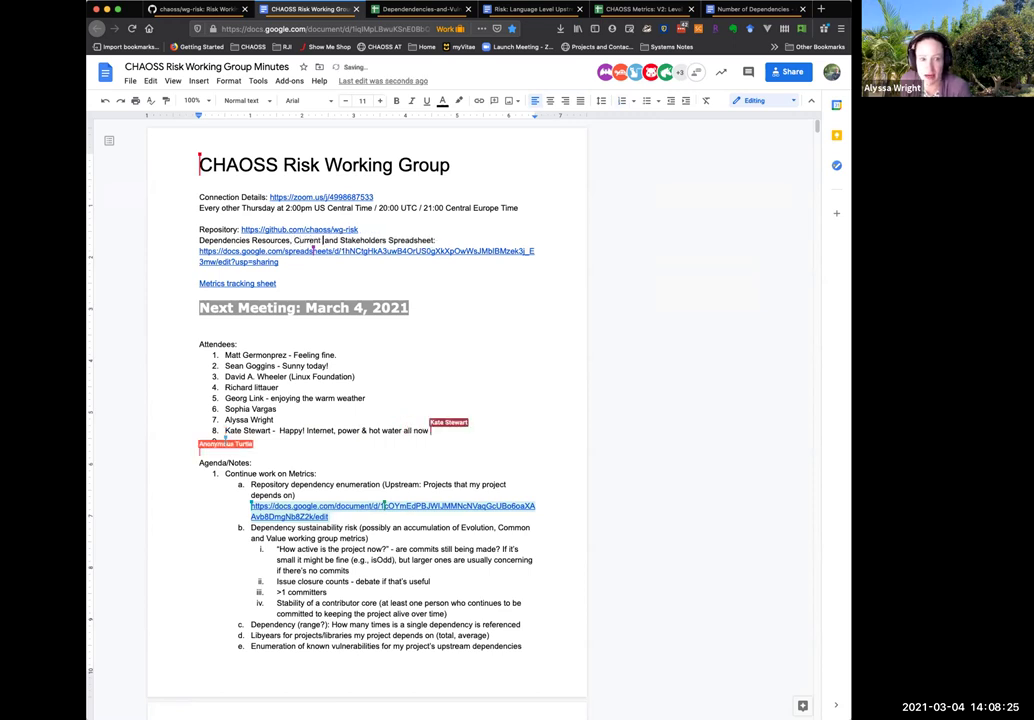
text( MVPs)
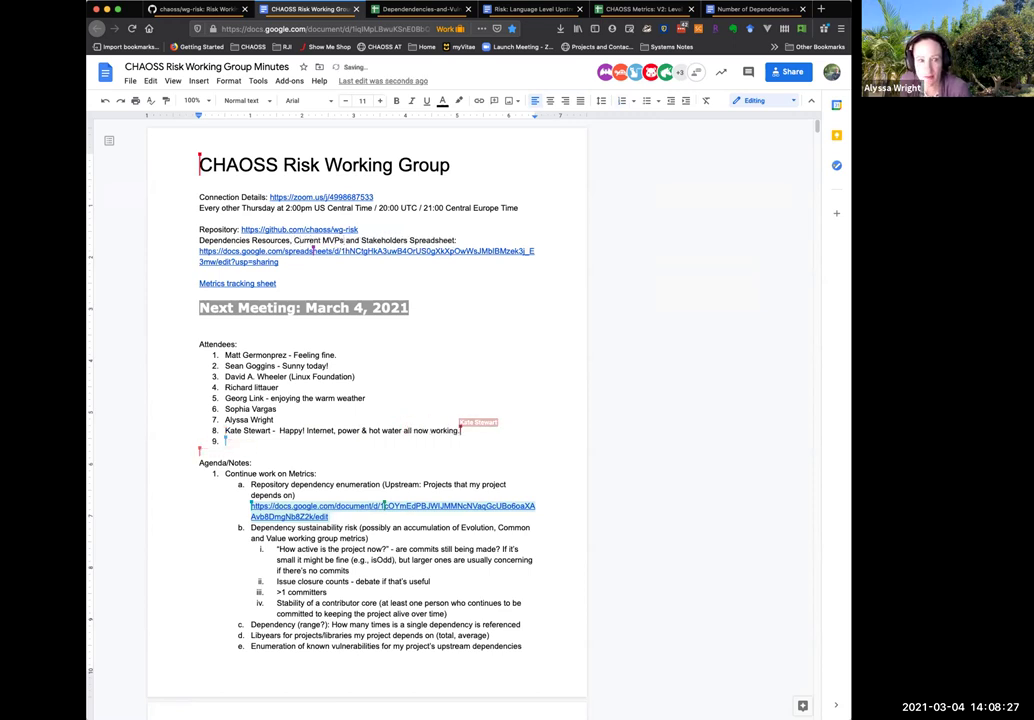
key(BackSpace)
text(Metrics,)
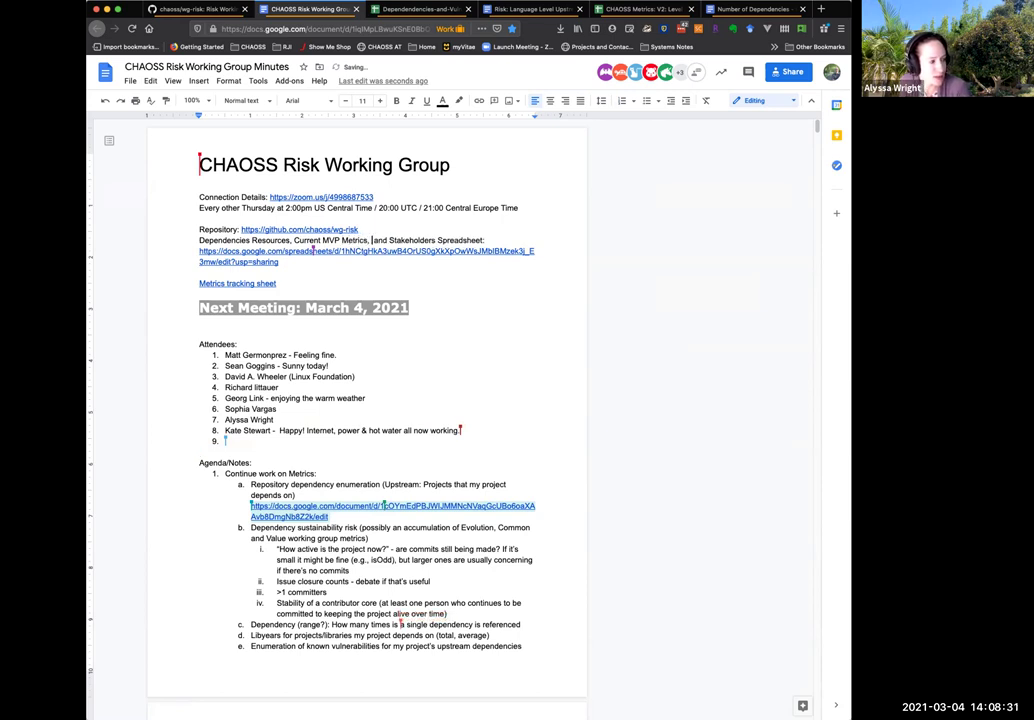
key(BackSpace)
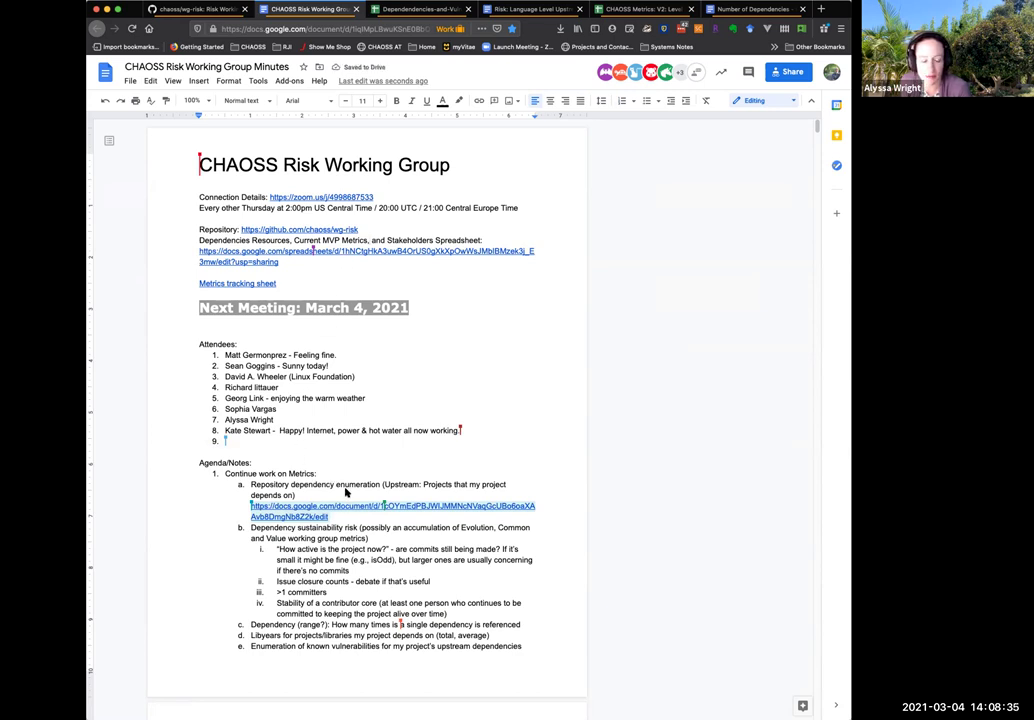
Step: Add a top agenda item Introductions with sub-item 'Sustain's interest in metrics related to dependencies'
click(221, 475)
key(Return)
key(Up)
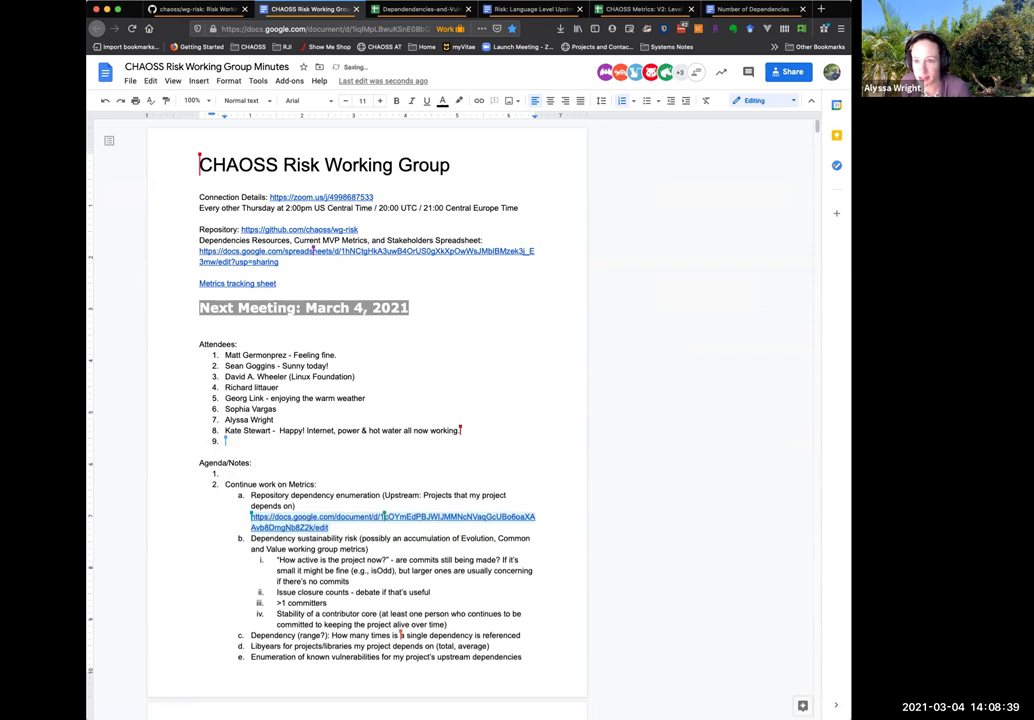
text(Introductions)
key(Return)
key(Tab)
text(Susta)
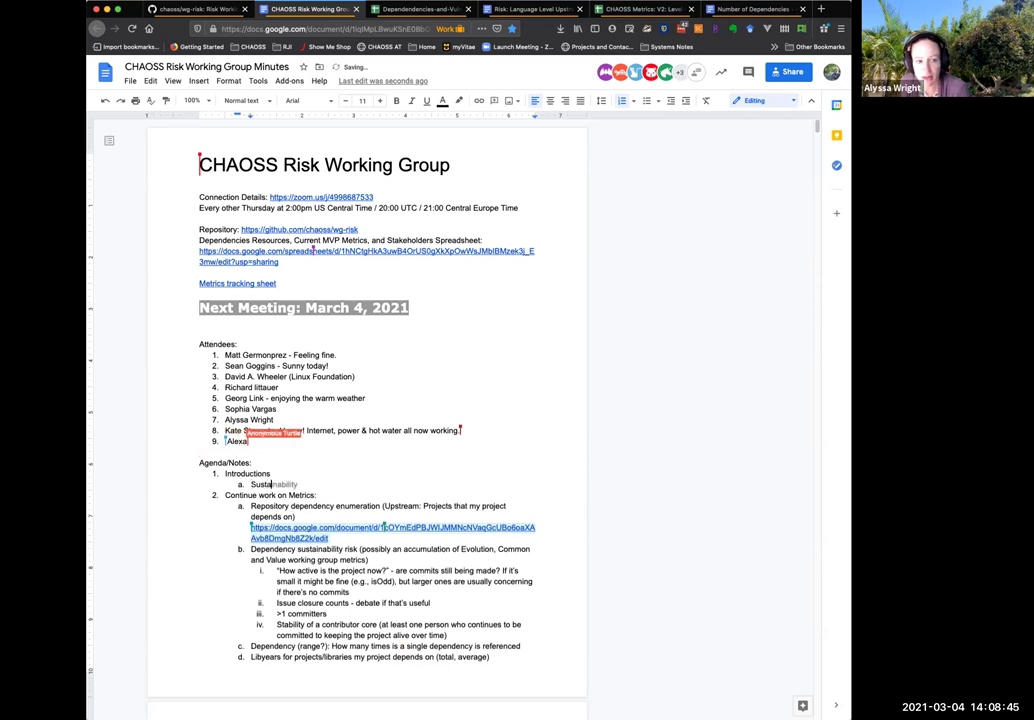
text(in's interes)
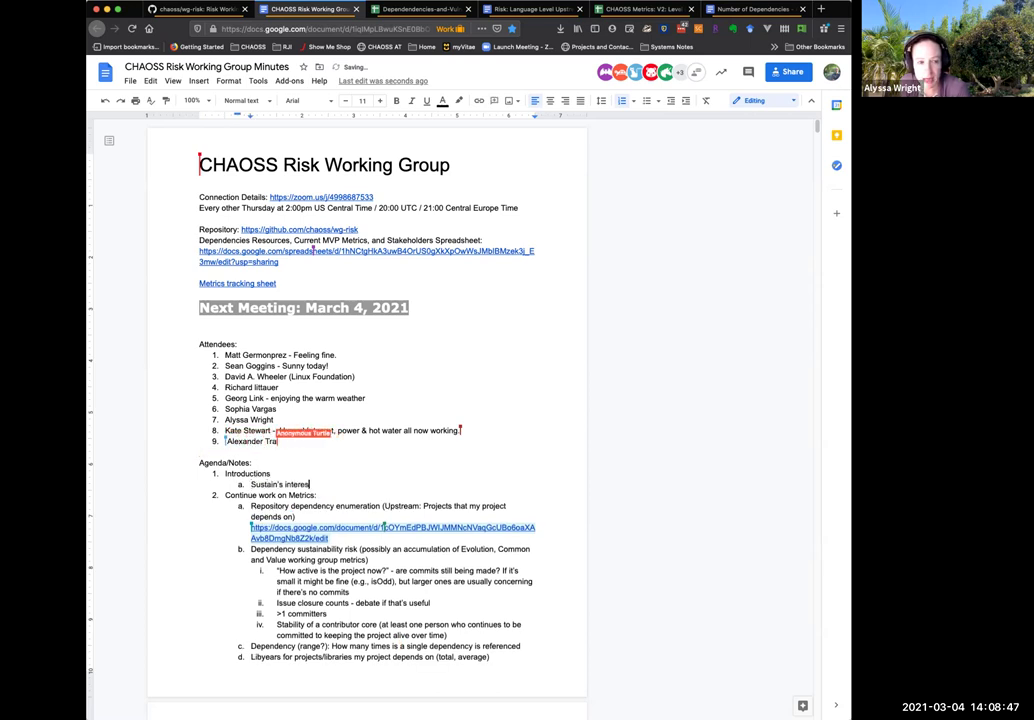
text(t in metri)
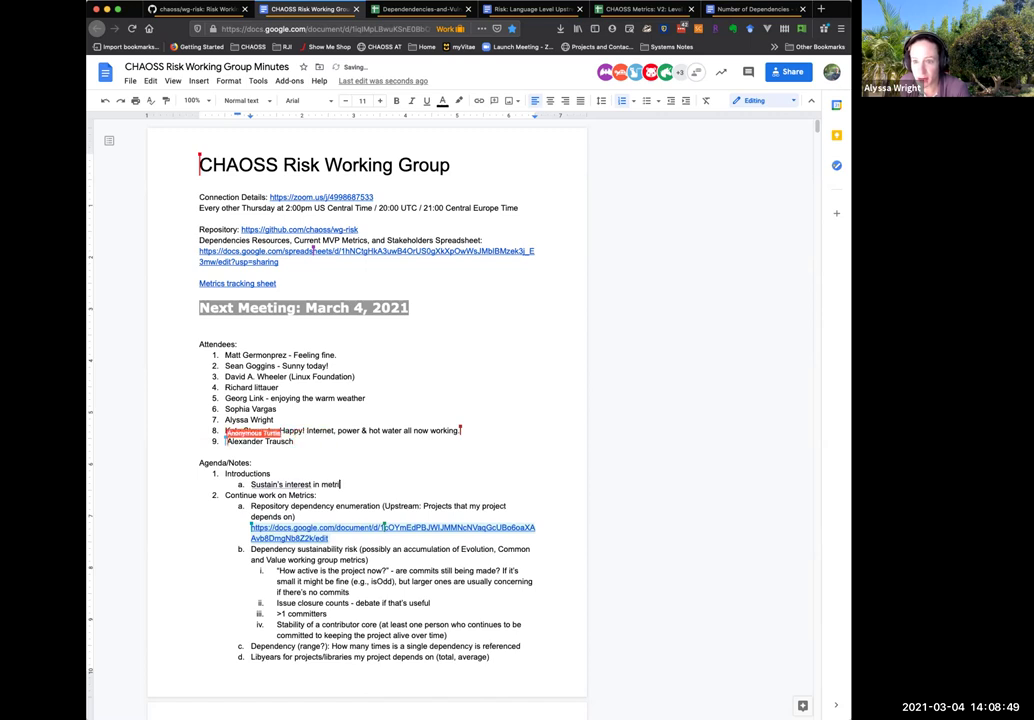
text(cs for depe)
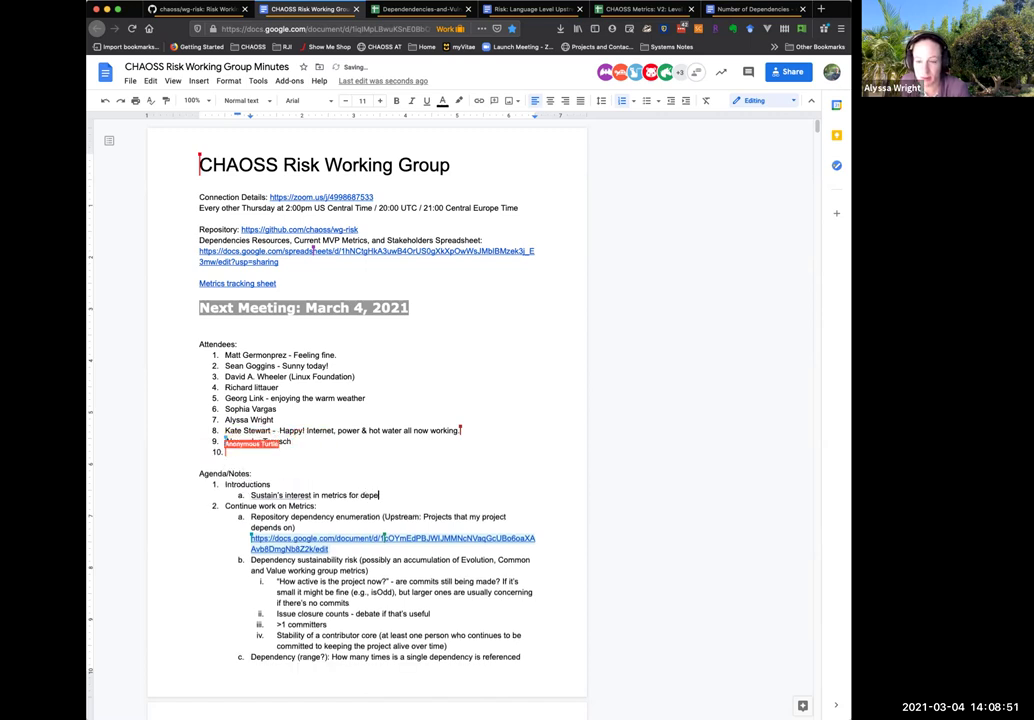
key(BackSpace)
key(BackSpace)
key(BackSpace)
key(BackSpace)
key(BackSpace)
key(BackSpace)
key(BackSpace)
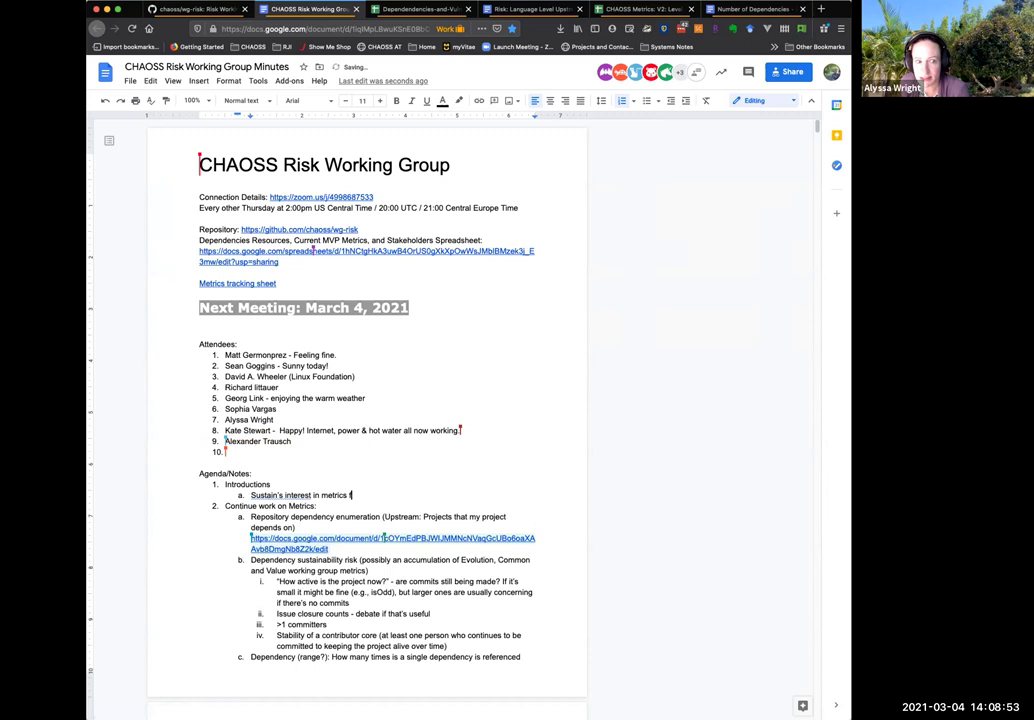
key(BackSpace)
text(related to )
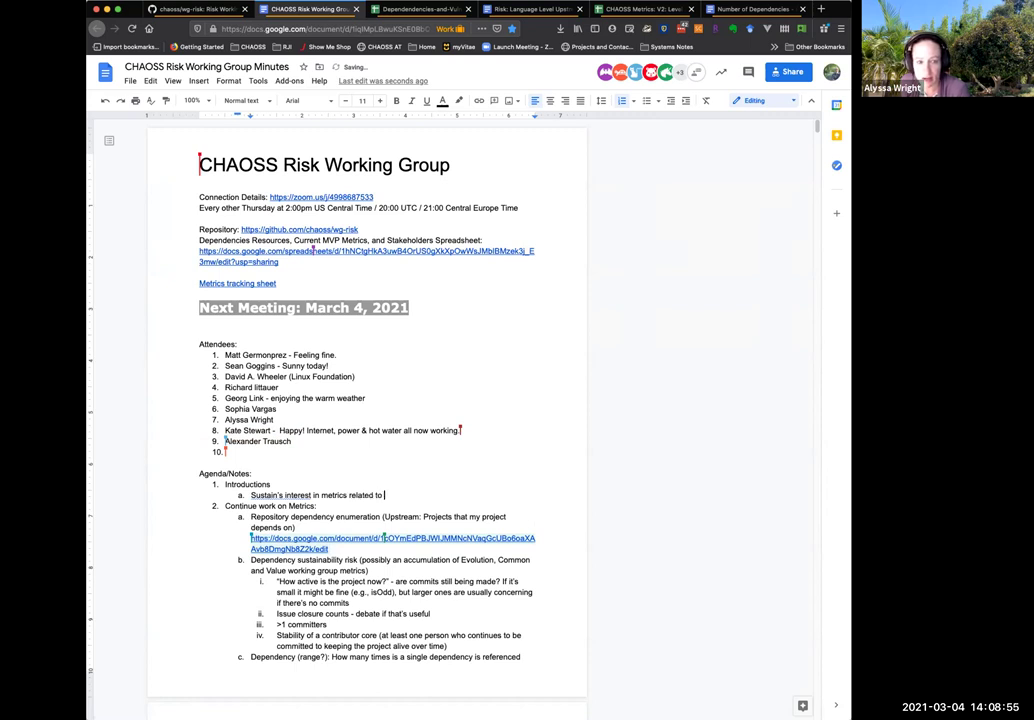
text(dependencies)
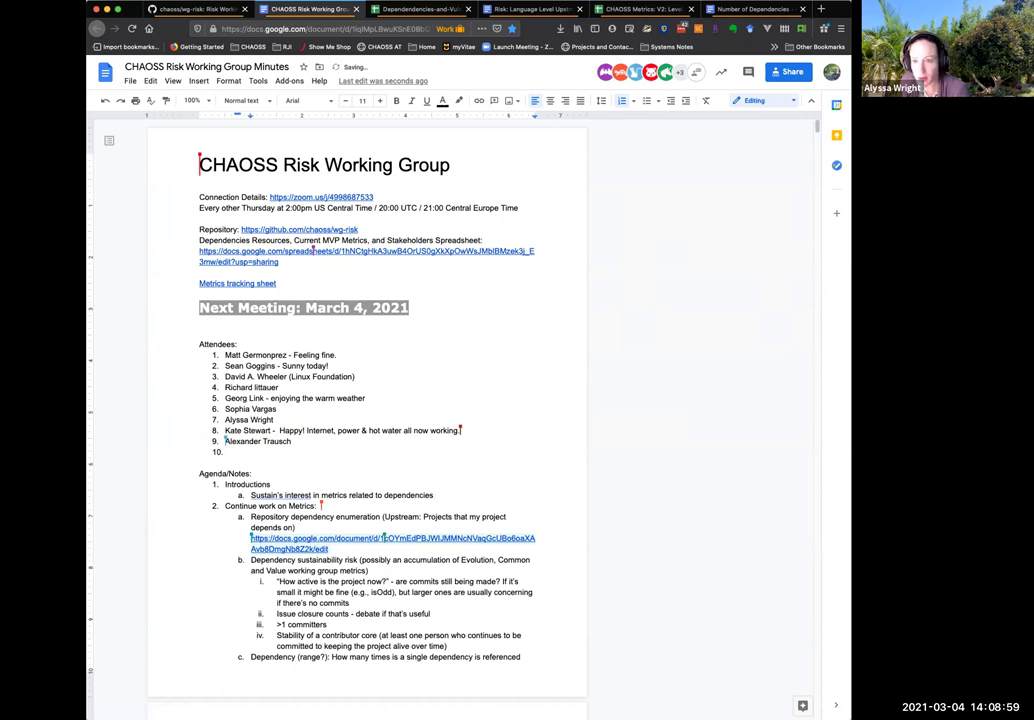
Step: Nest Startup initiatives, Questions, Experiments and 'Possible Collaboration around dependencies, and combining efforts' beneath it
key(Return)
key(Tab)
text(Startup initial)
text(ives)
key(Return)
text(Ouestions)
key(Return)
text(Experiments)
key(Return)
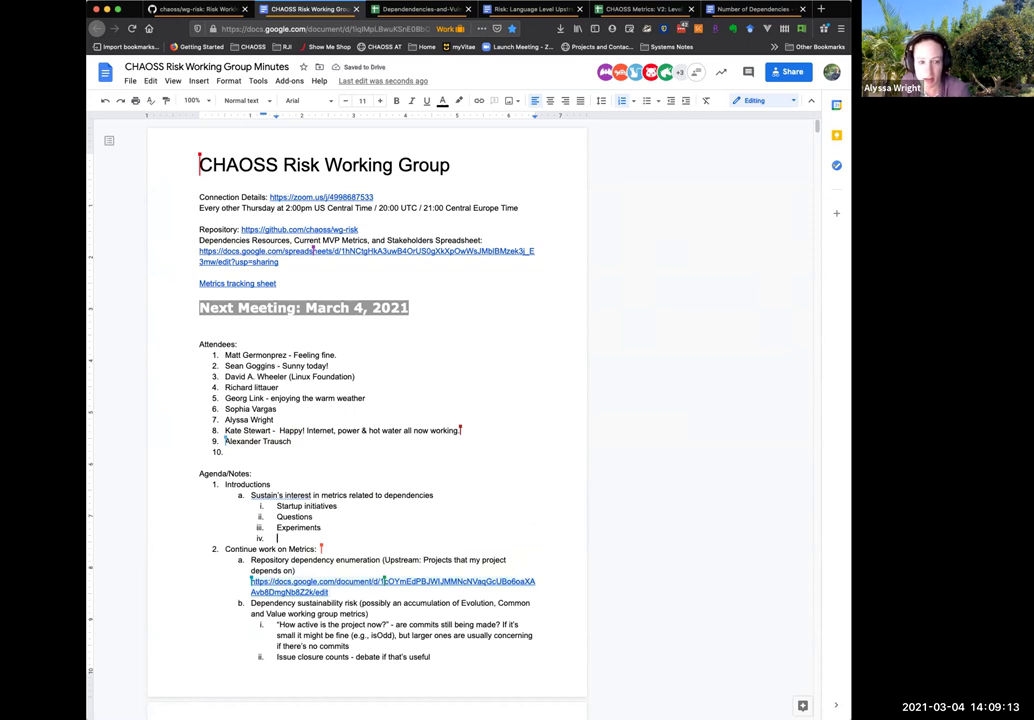
text(Possible )
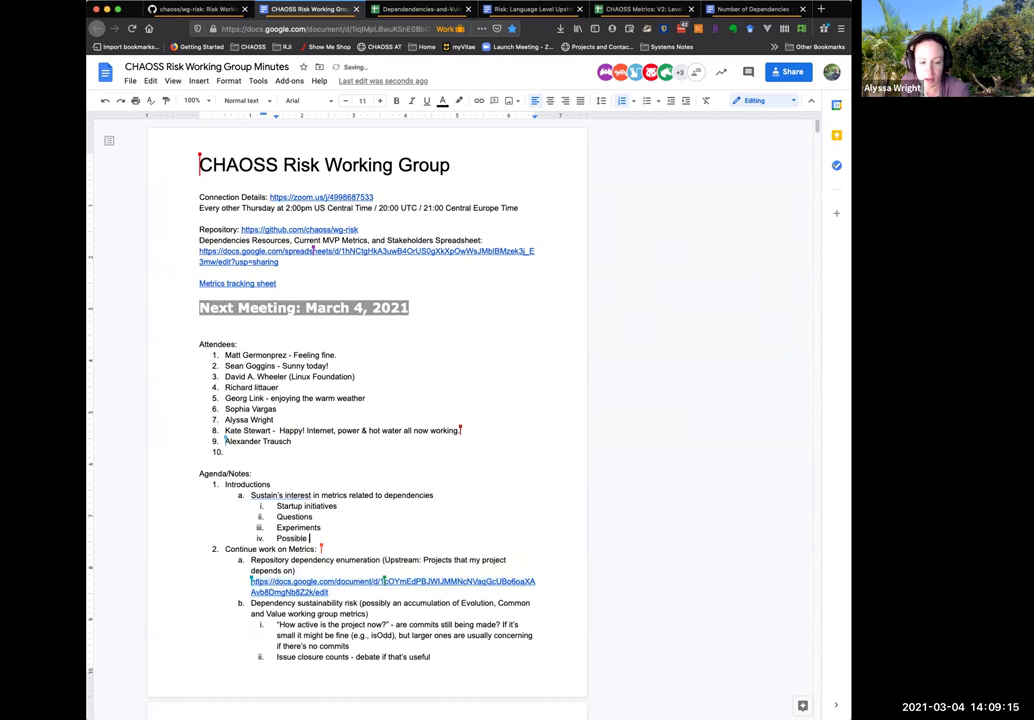
text(Collaboration aro)
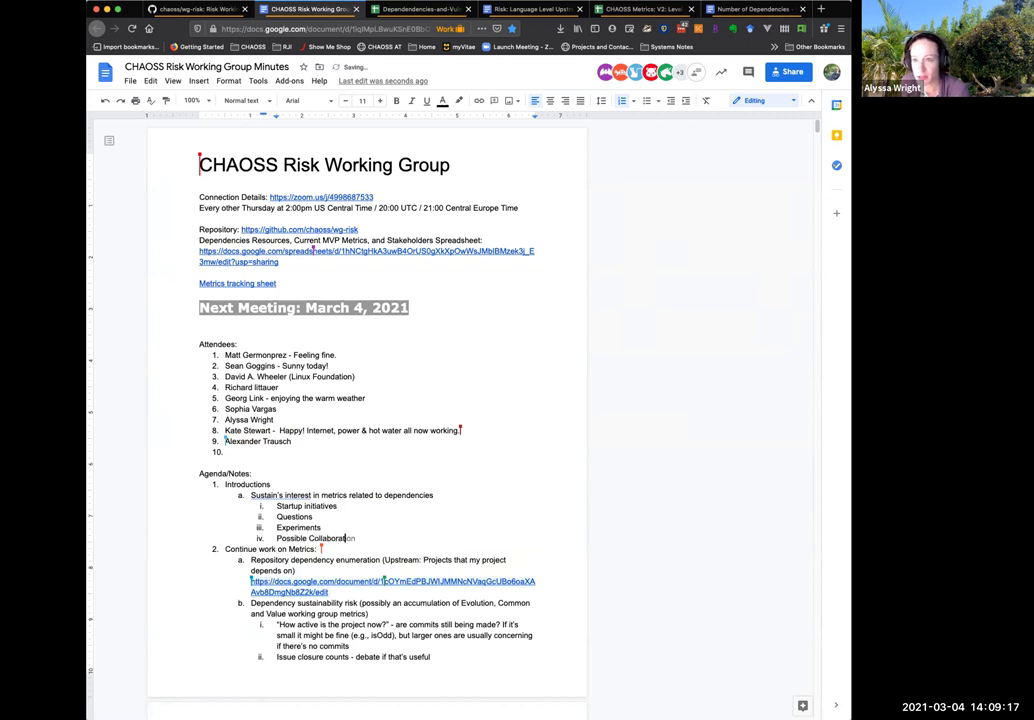
text(und )
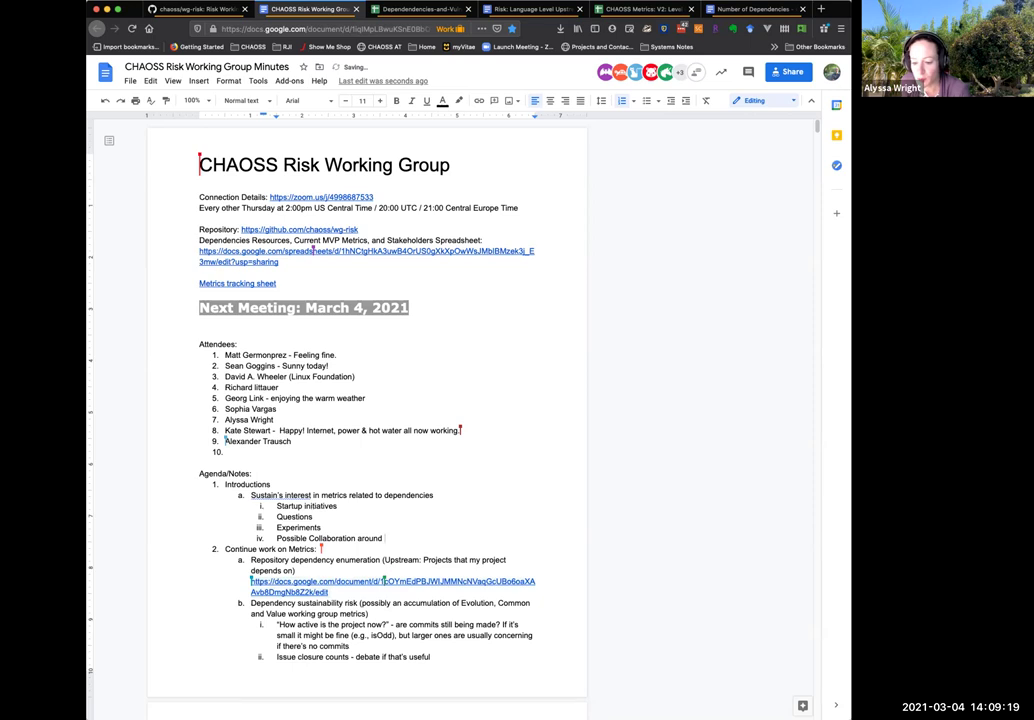
text(dependencies)
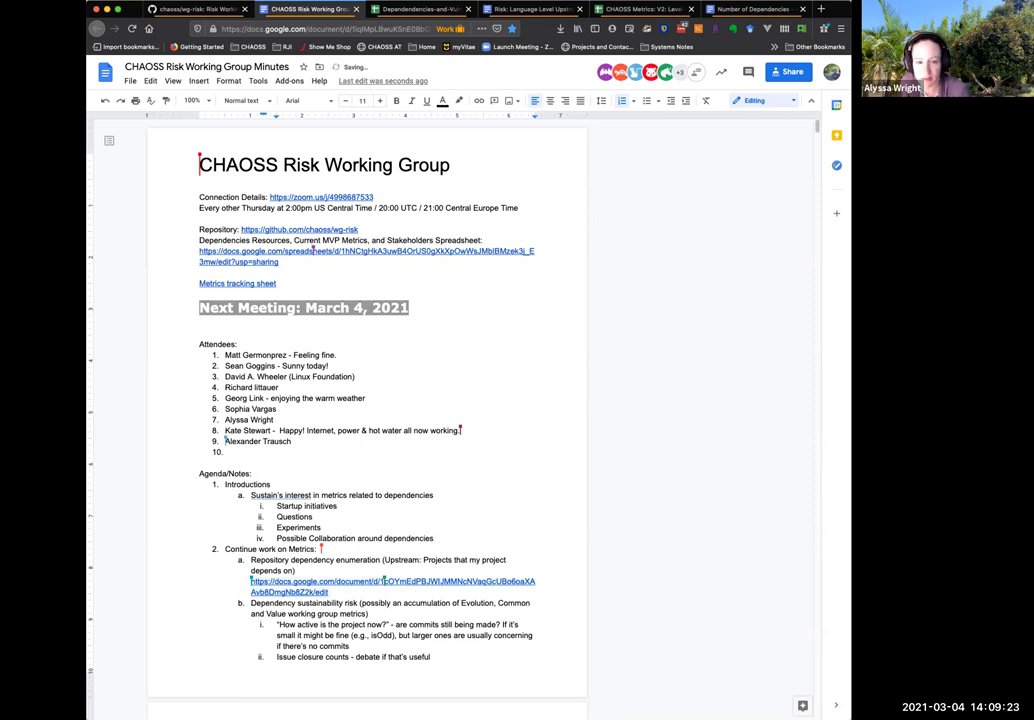
text(, adn co)
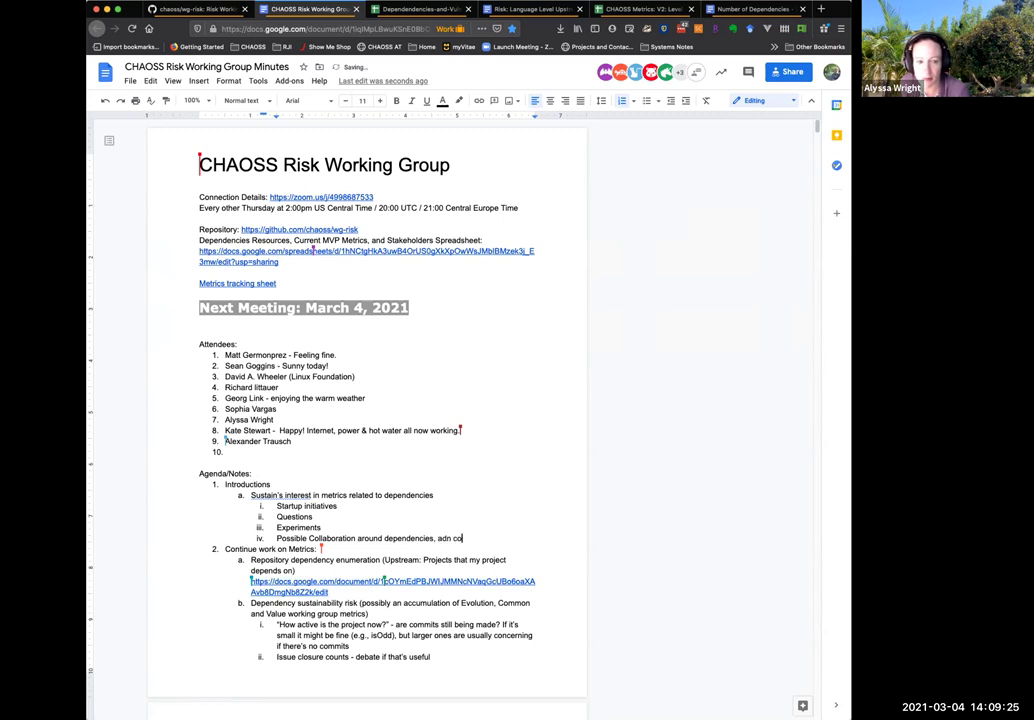
text(mbini)
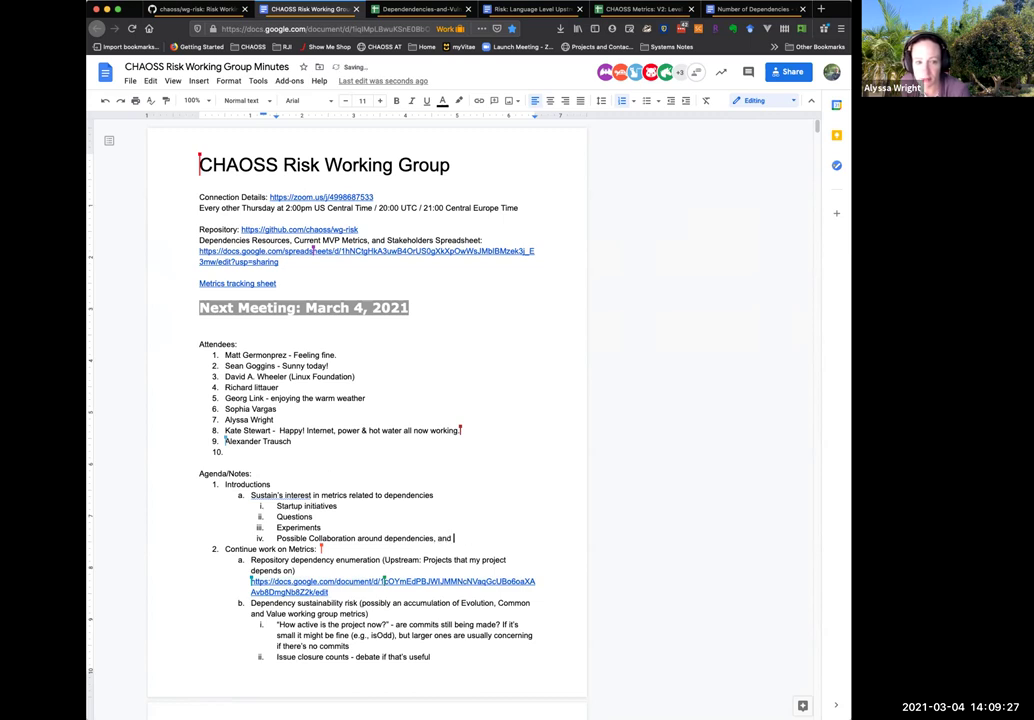
text(ng d)
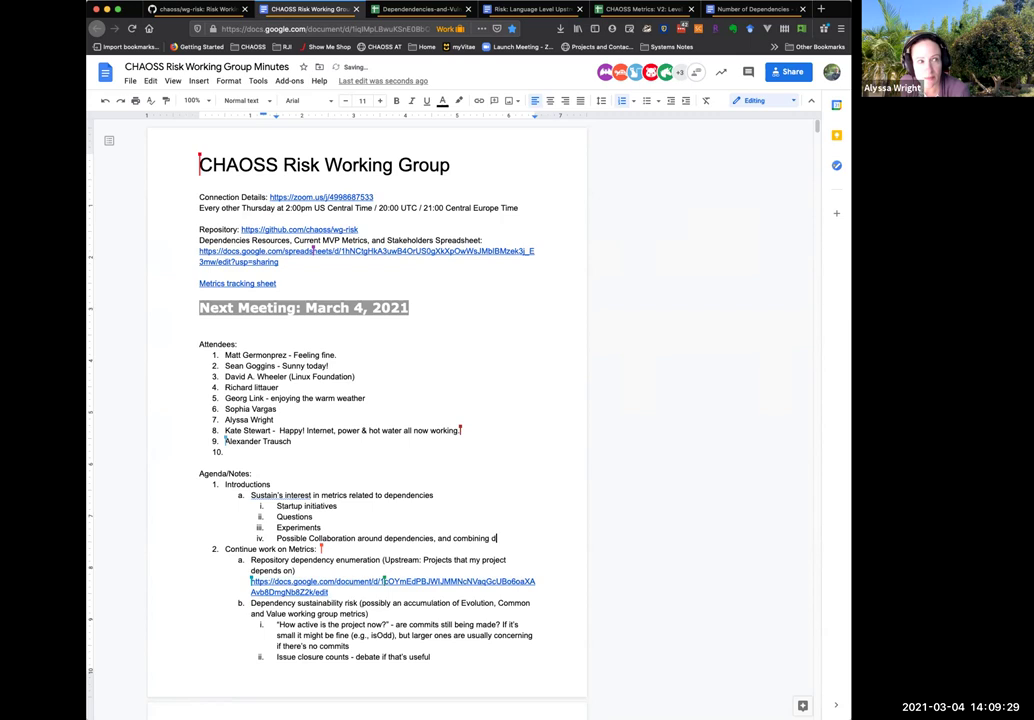
key(BackSpace)
text(efforts)
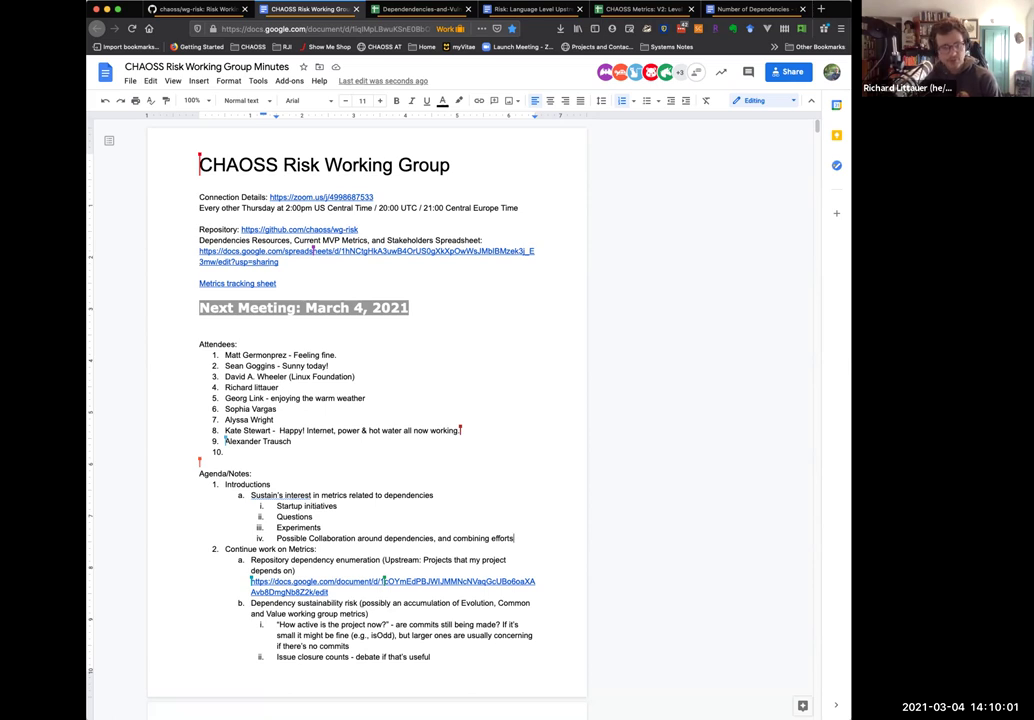
Step: Add points on dependency mapping, decisions when giving back, and who works on which dependencies
key(Return)
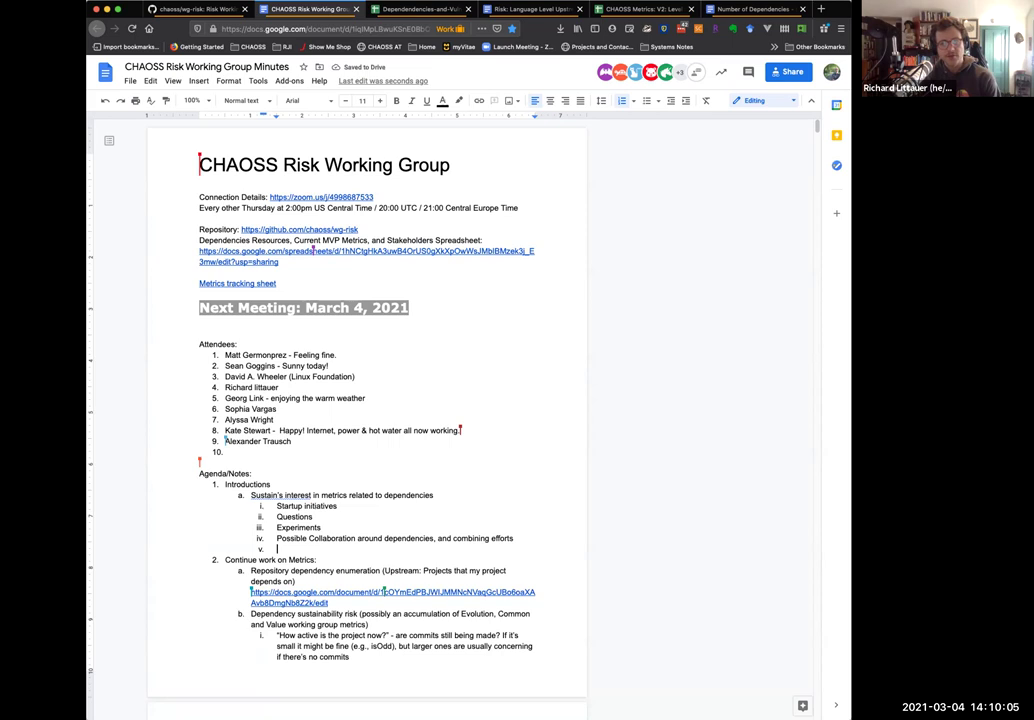
text(Focus on depe)
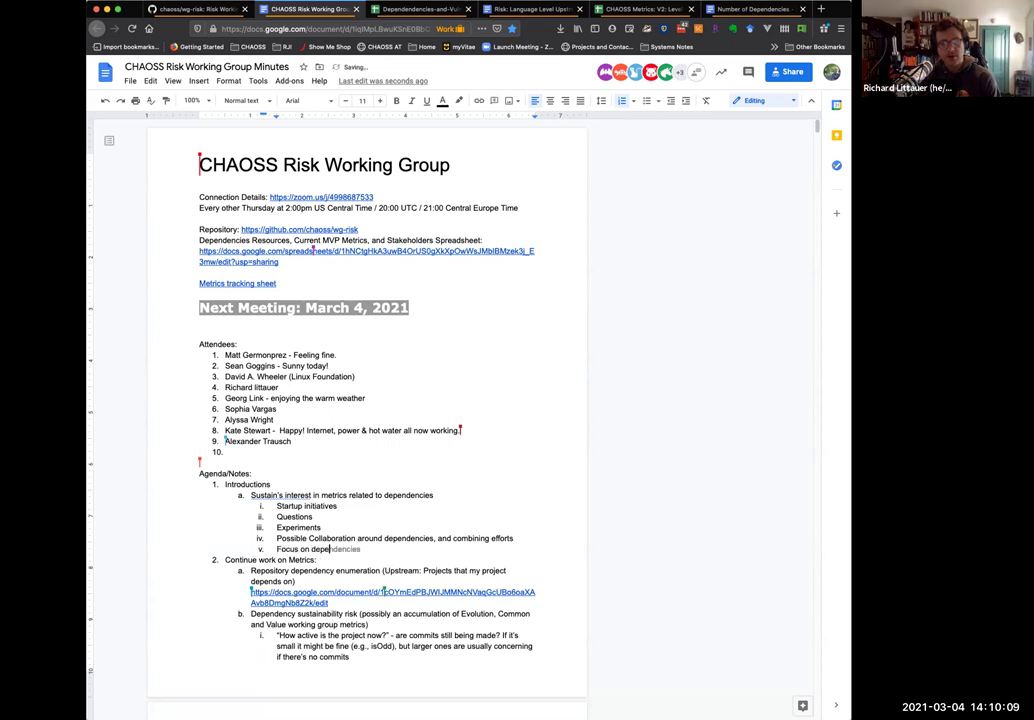
text(ndency mapping, and )
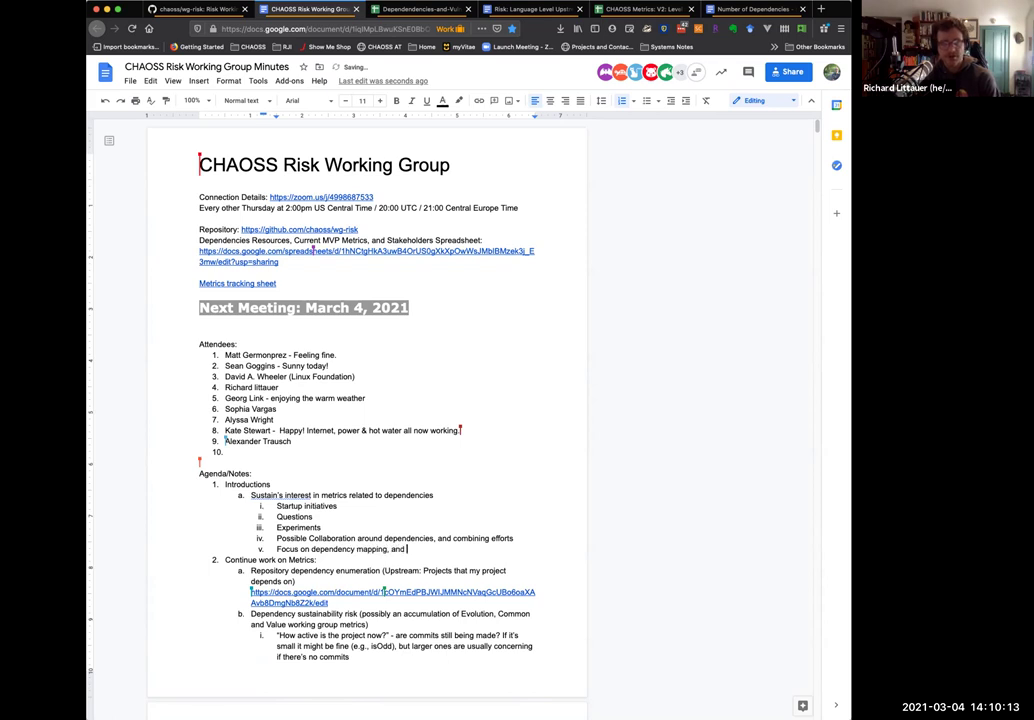
text(know which depe)
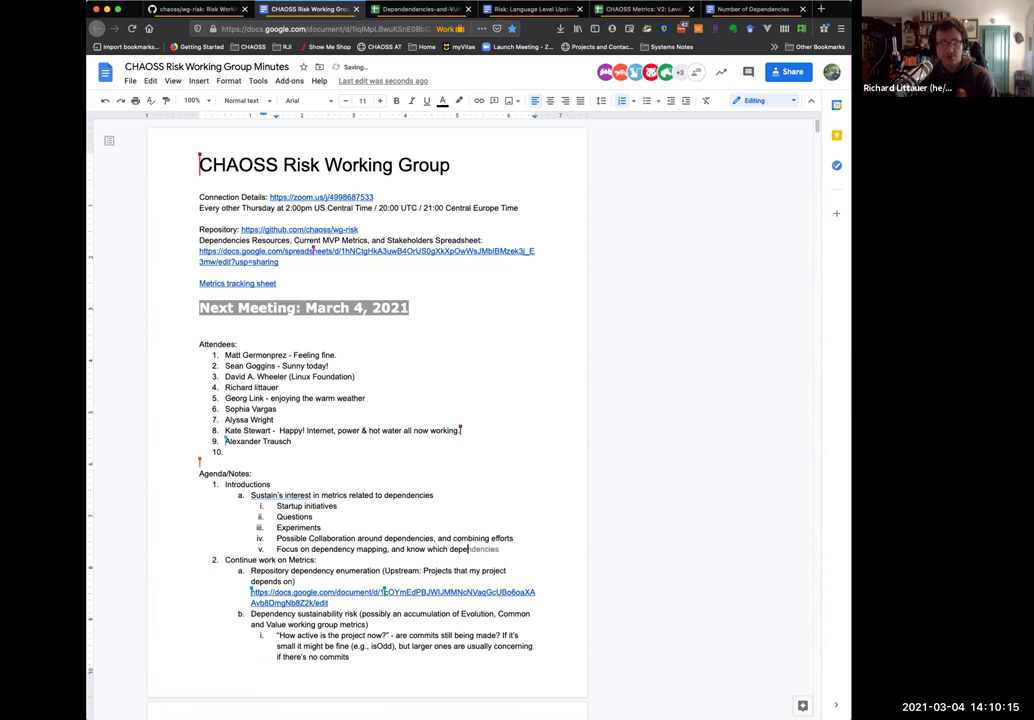
text(ndencies are w)
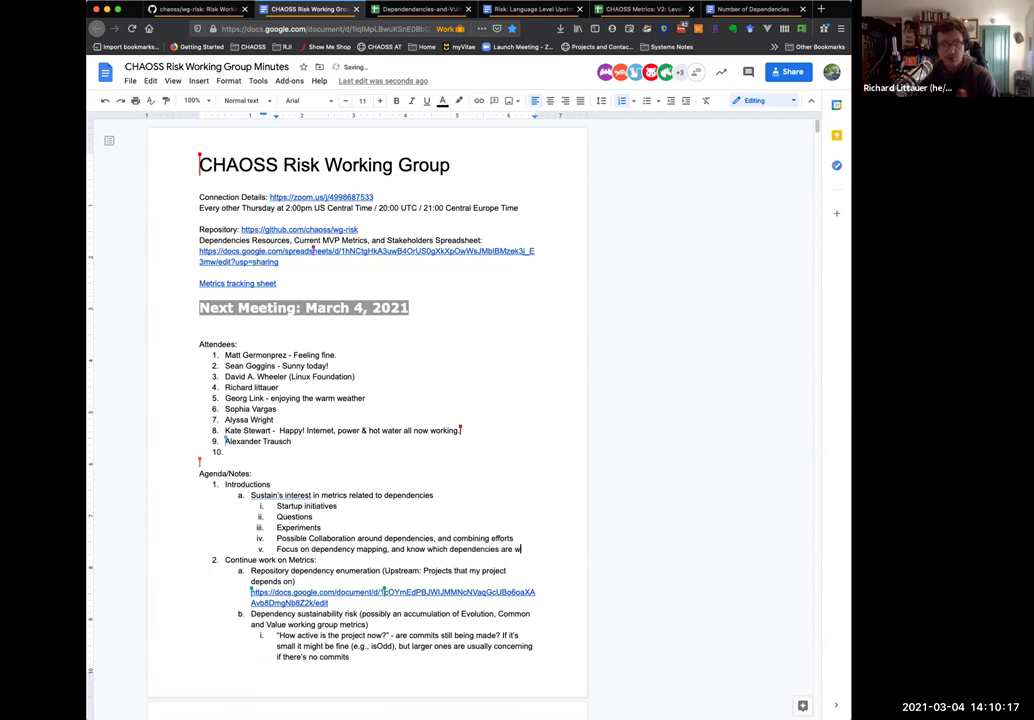
text(here in "your")
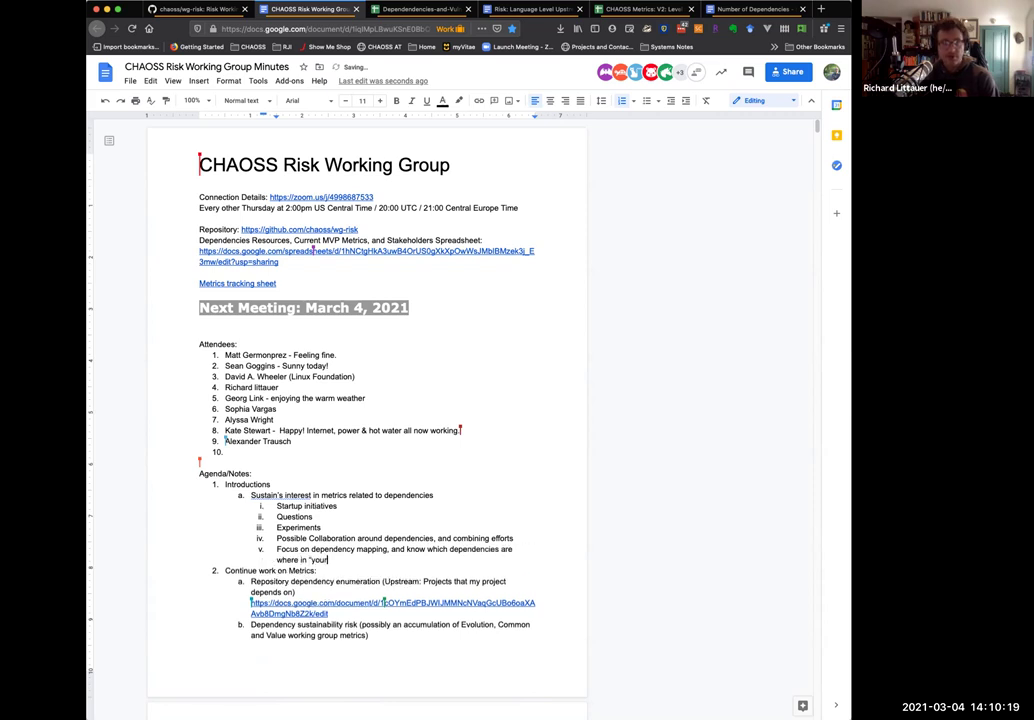
text( ecosys)
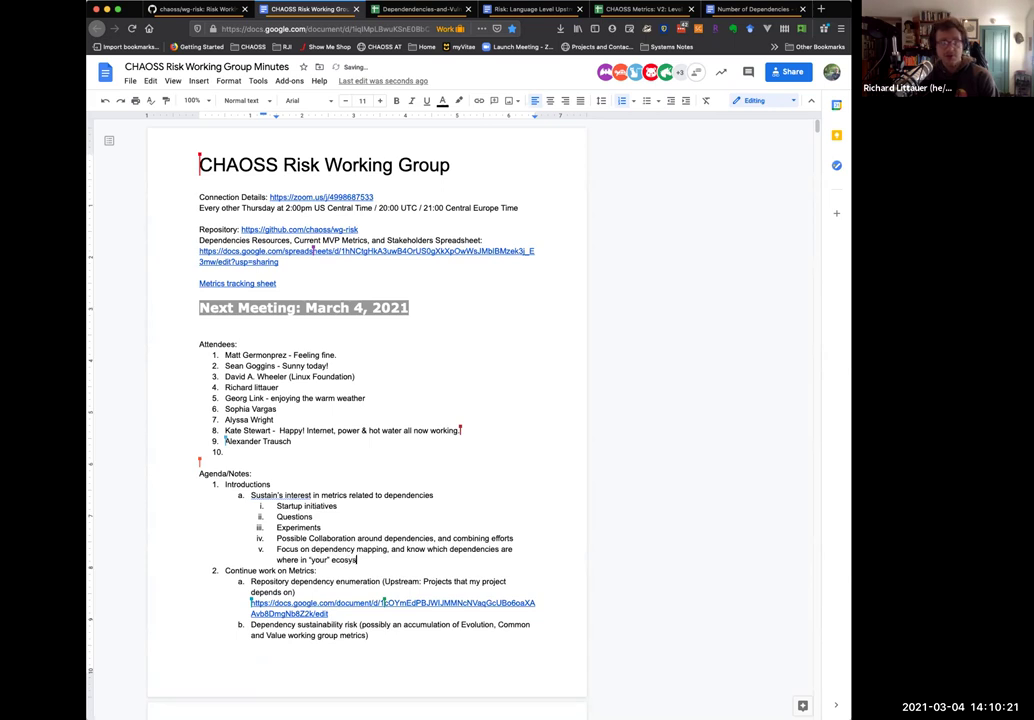
text(tem?)
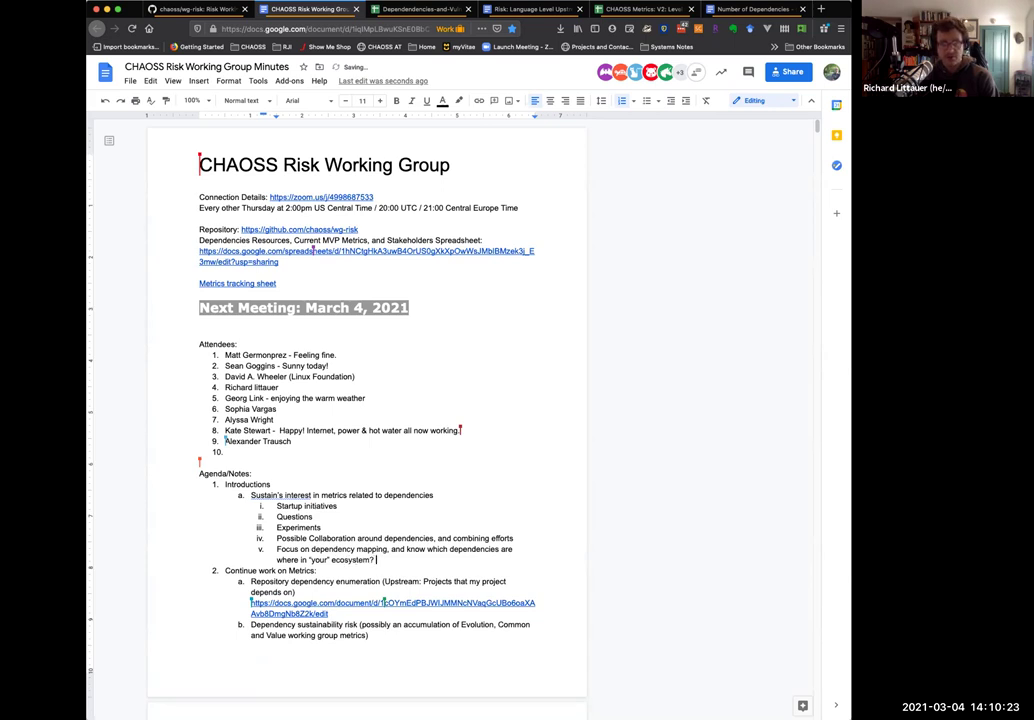
key(Return)
text(If you give )
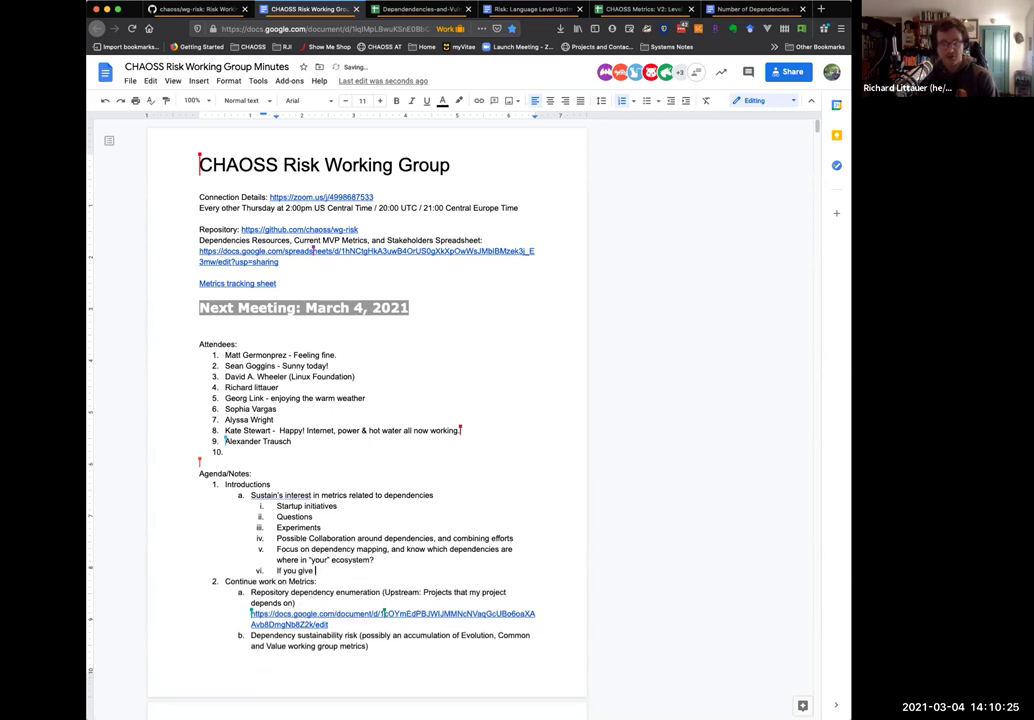
text(back to your depend)
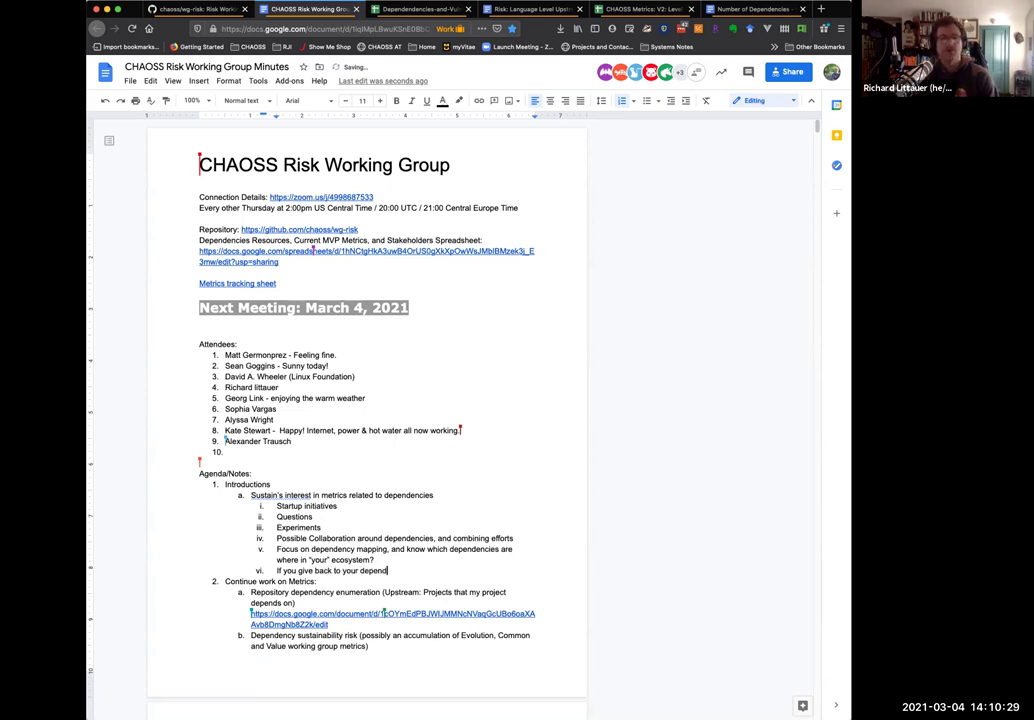
text(ency stream )
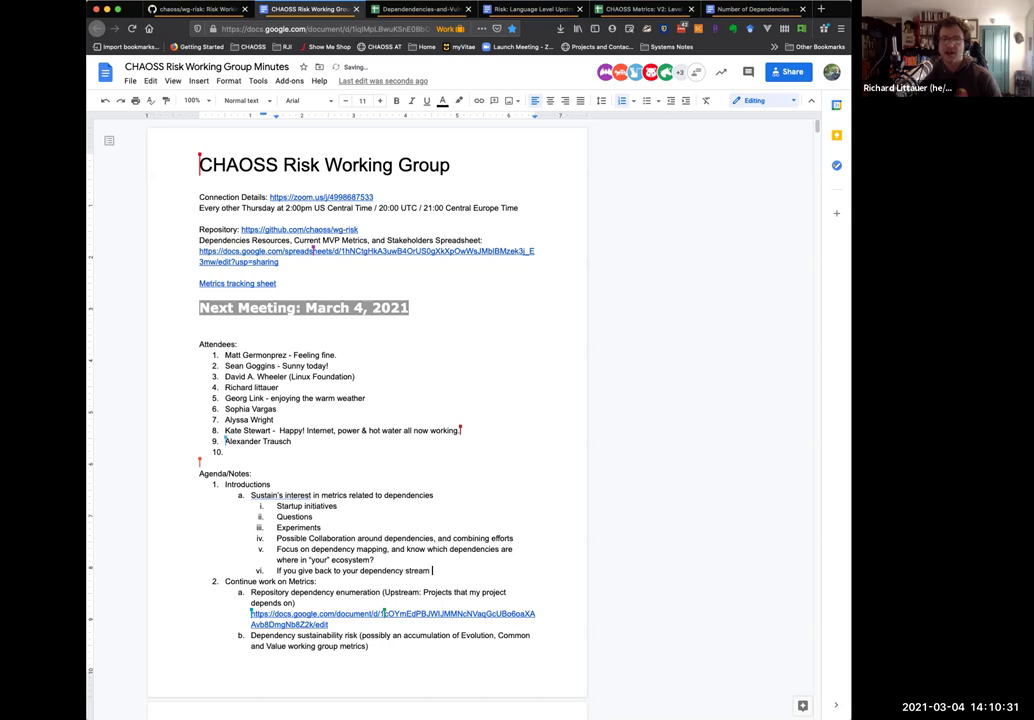
text(how to )
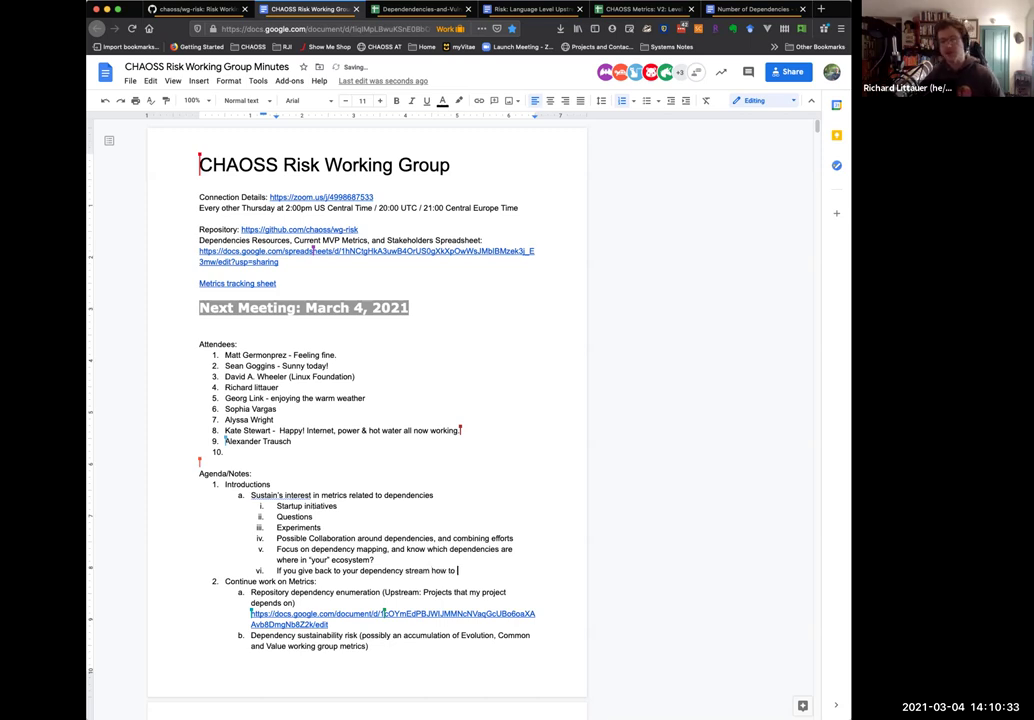
text(you make those deis)
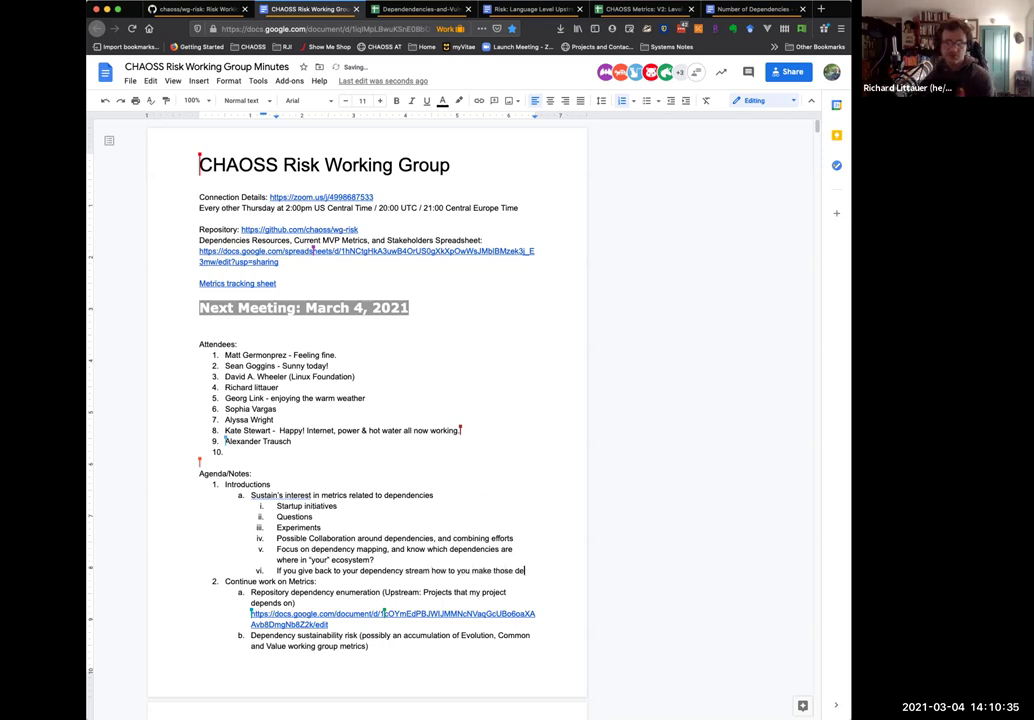
key(BackSpace)
key(BackSpace)
text(cisions?)
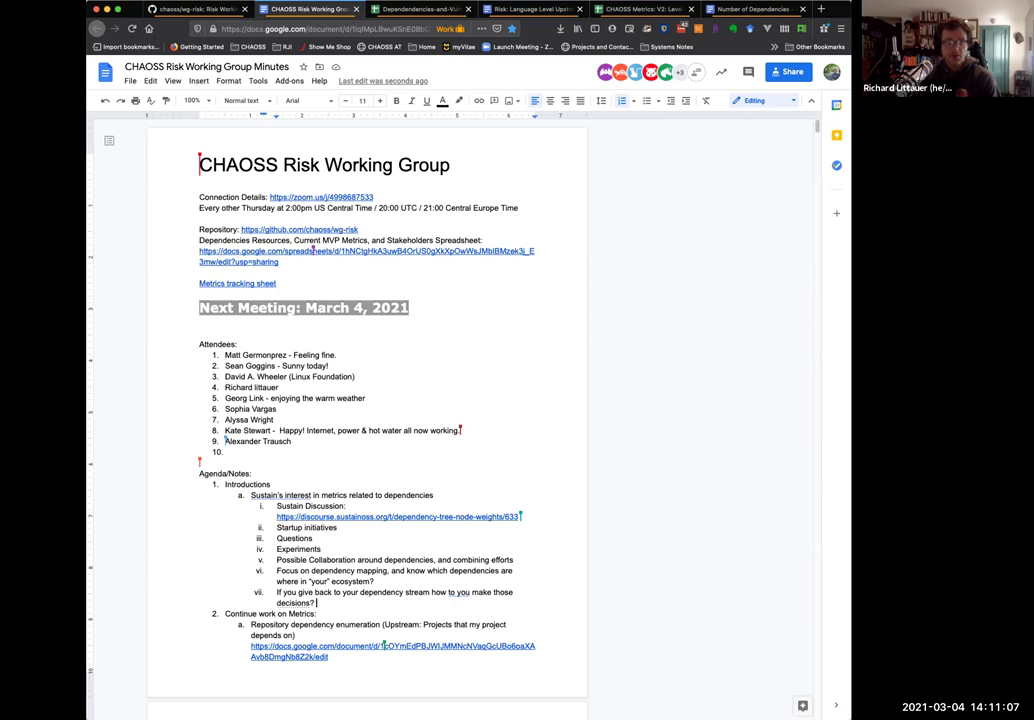
key(Return)
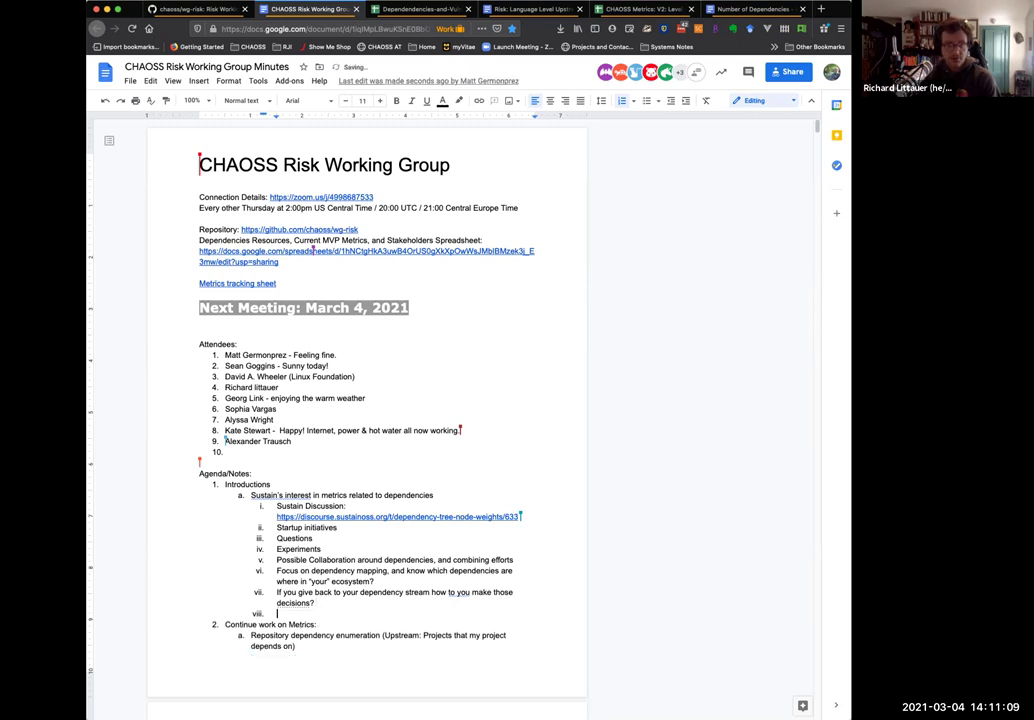
text(How do you figure out who is working o)
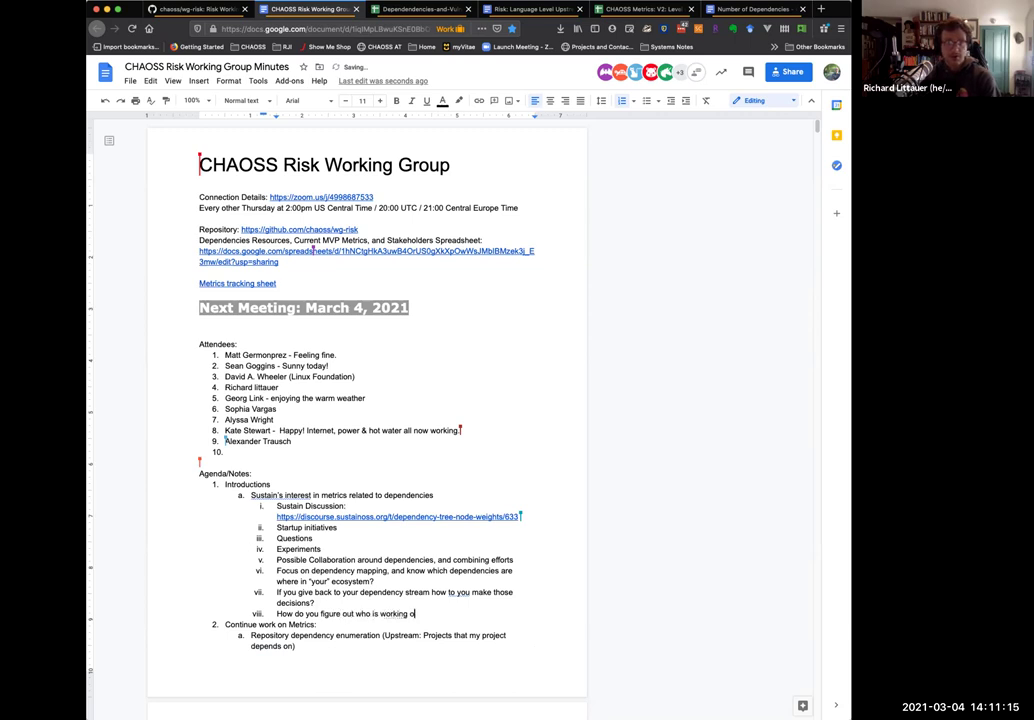
text(n which depend)
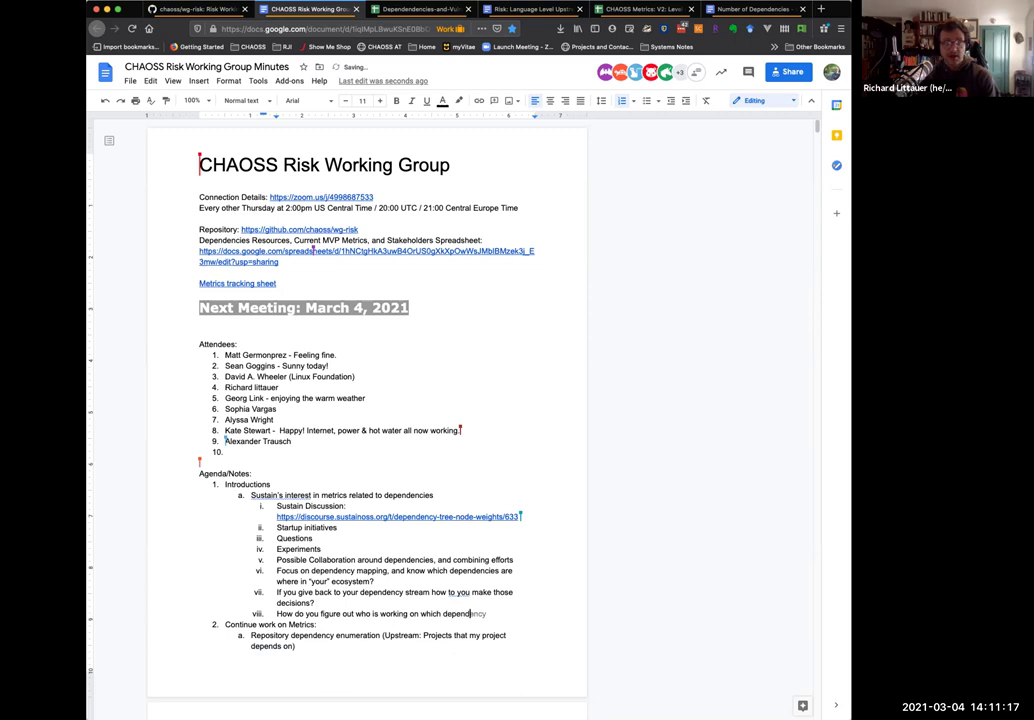
text(encies.)
key(BackSpace)
key(BackSpace)
text(?)
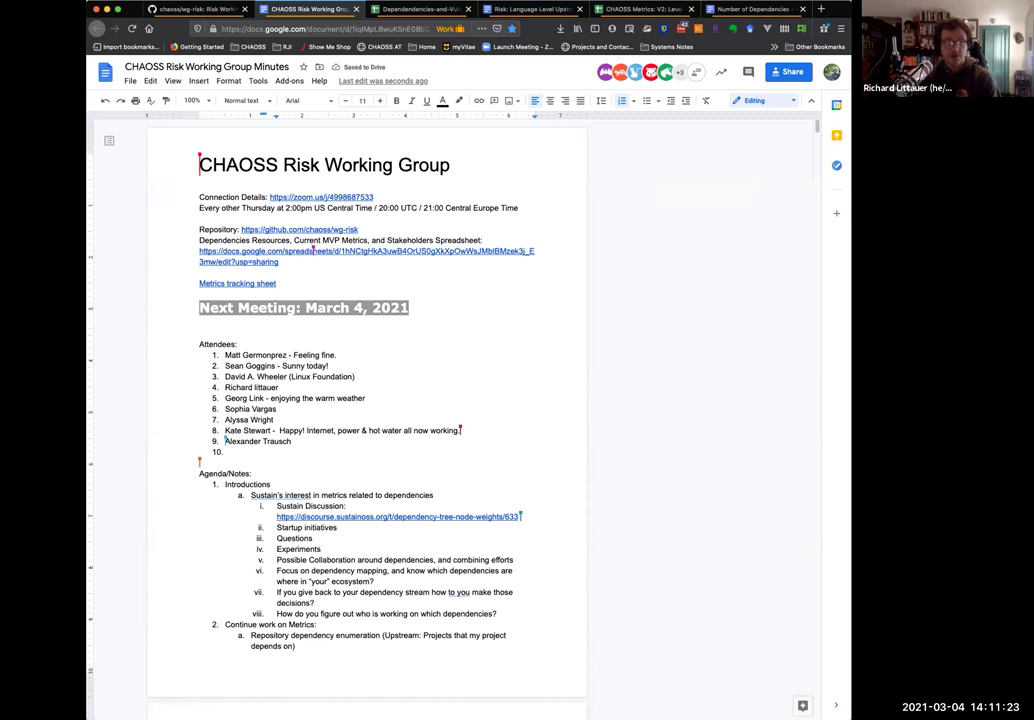
Step: Add a 'Concerns:' point with nested items 'Degradation of the commons' and '"Bad actors'
key(Return)
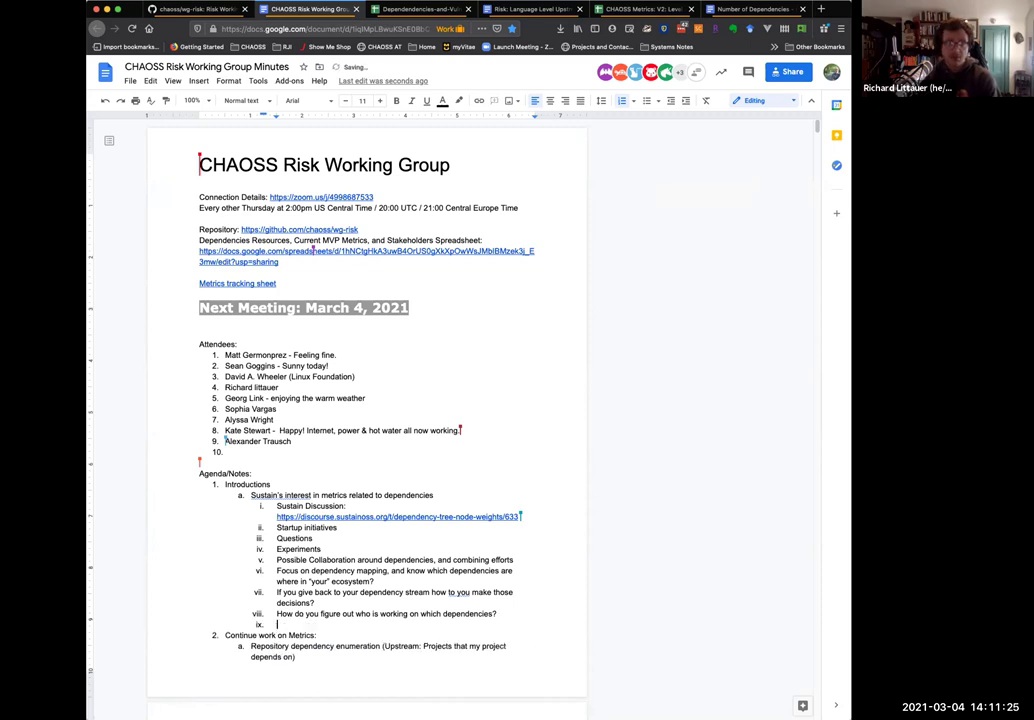
text(Coo)
text(cerns:)
key(Return)
key(Tab)
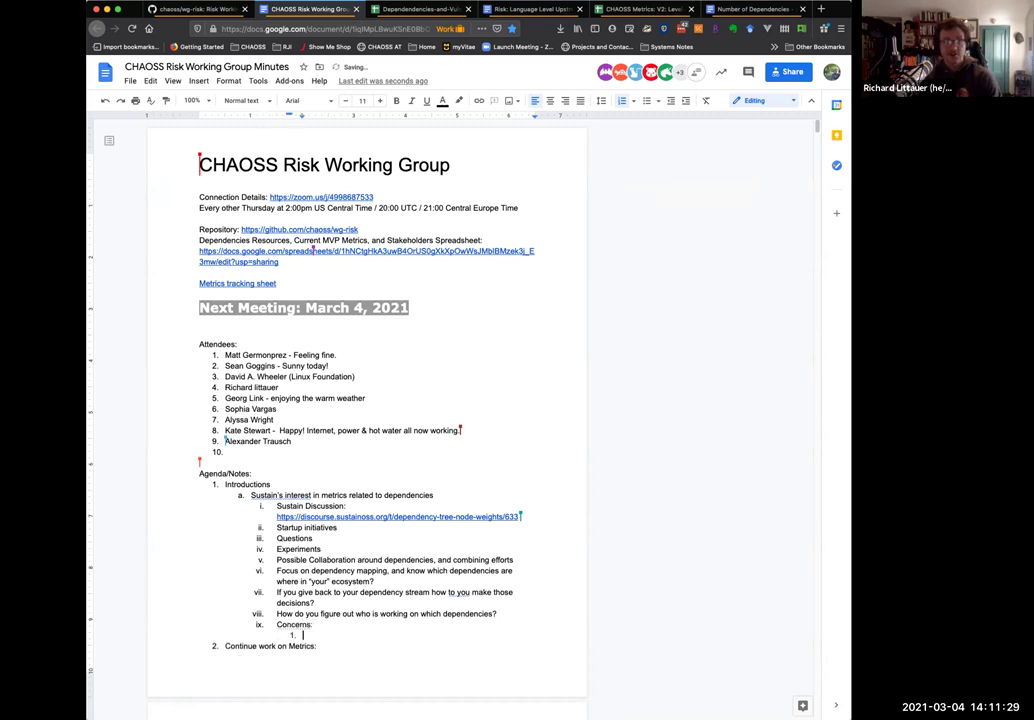
text(Degradation of teh co)
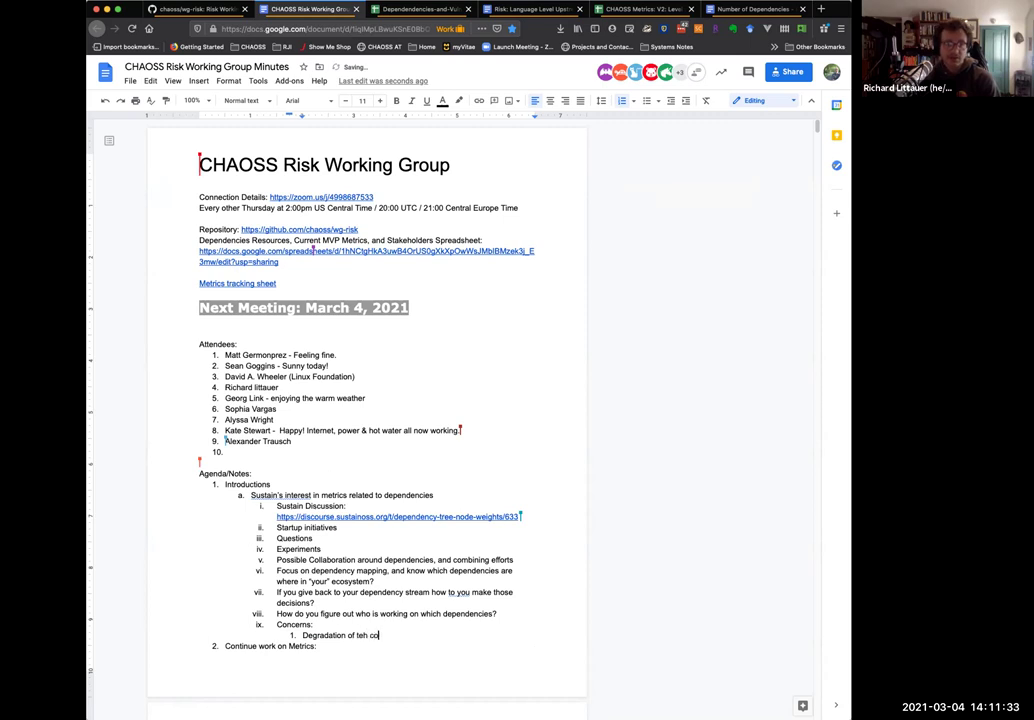
key(BackSpace)
key(BackSpace)
text(he commons)
key(Return)
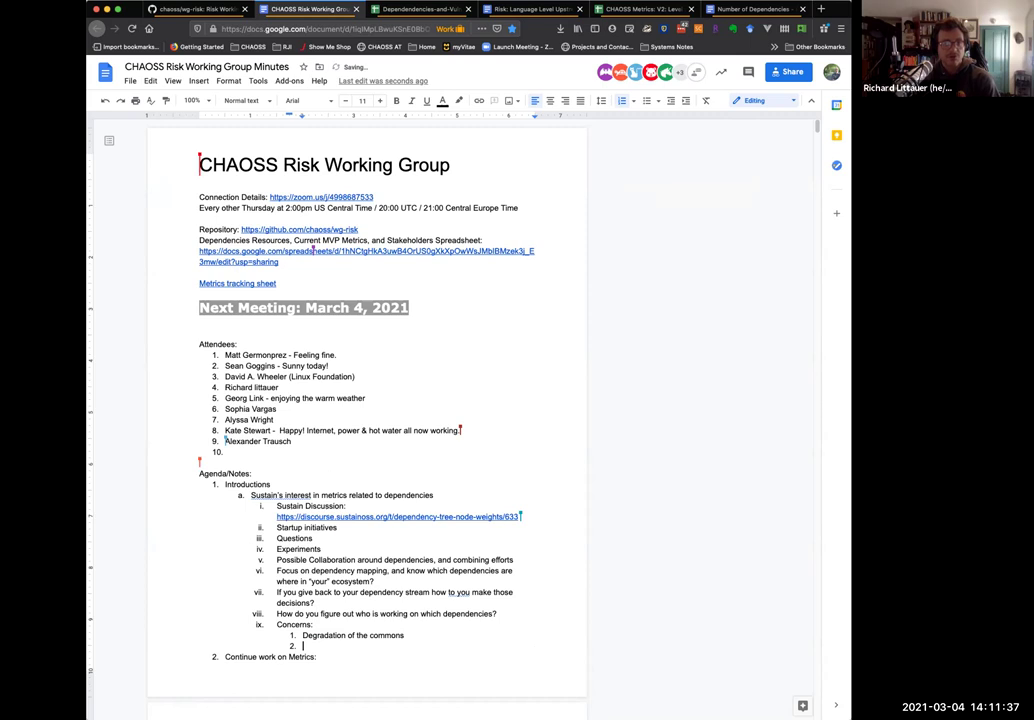
text("Bad actors”)
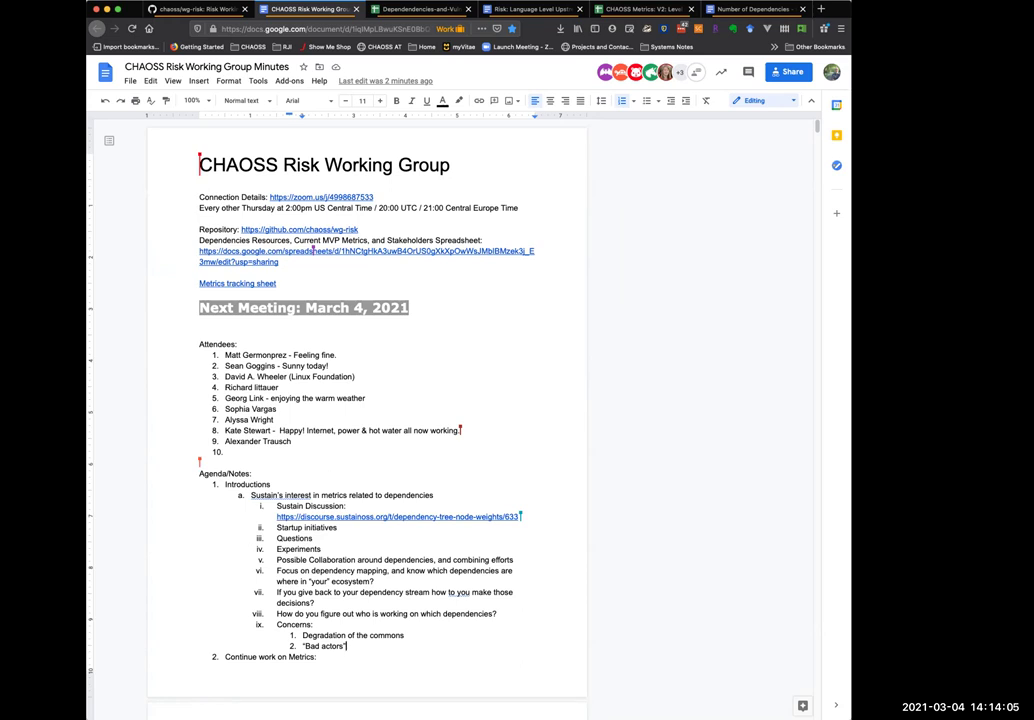
Step: Add a Germany point under Introductions with nested item 'Software quality evolution'
key(Return)
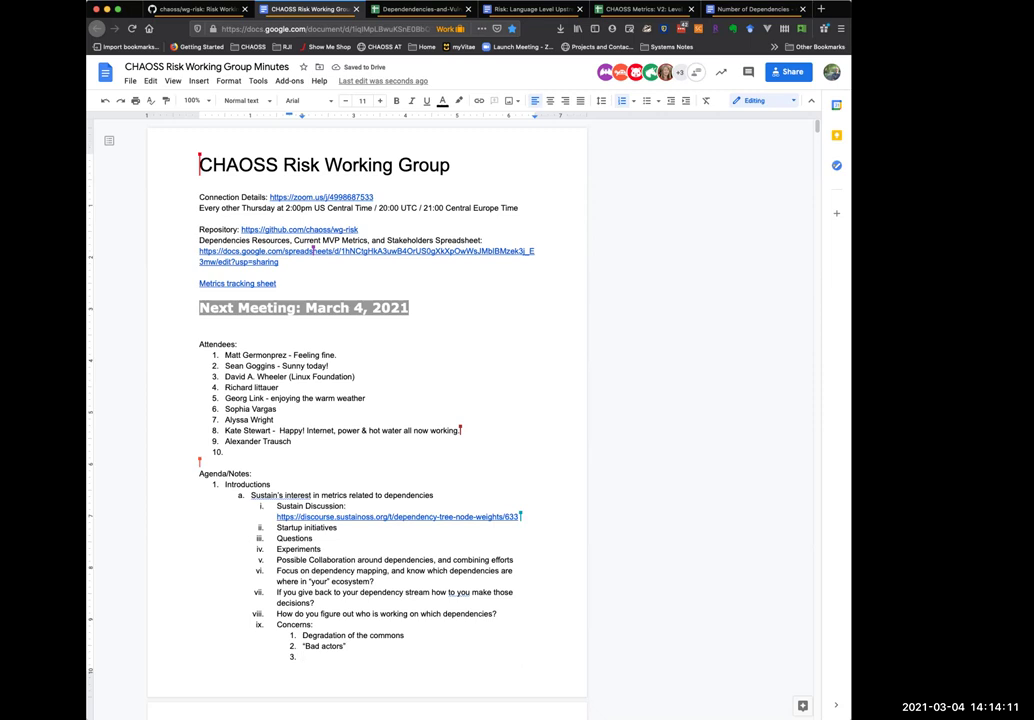
key(Tab)
key(shift+Tab)
key(shift+Tab)
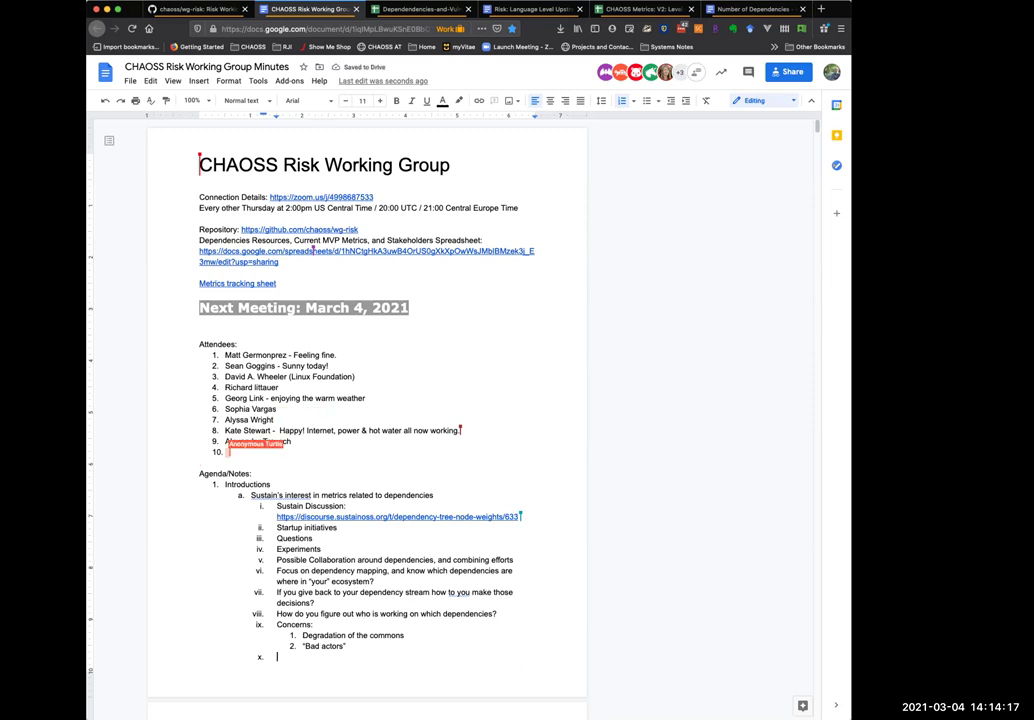
key(shift+Tab)
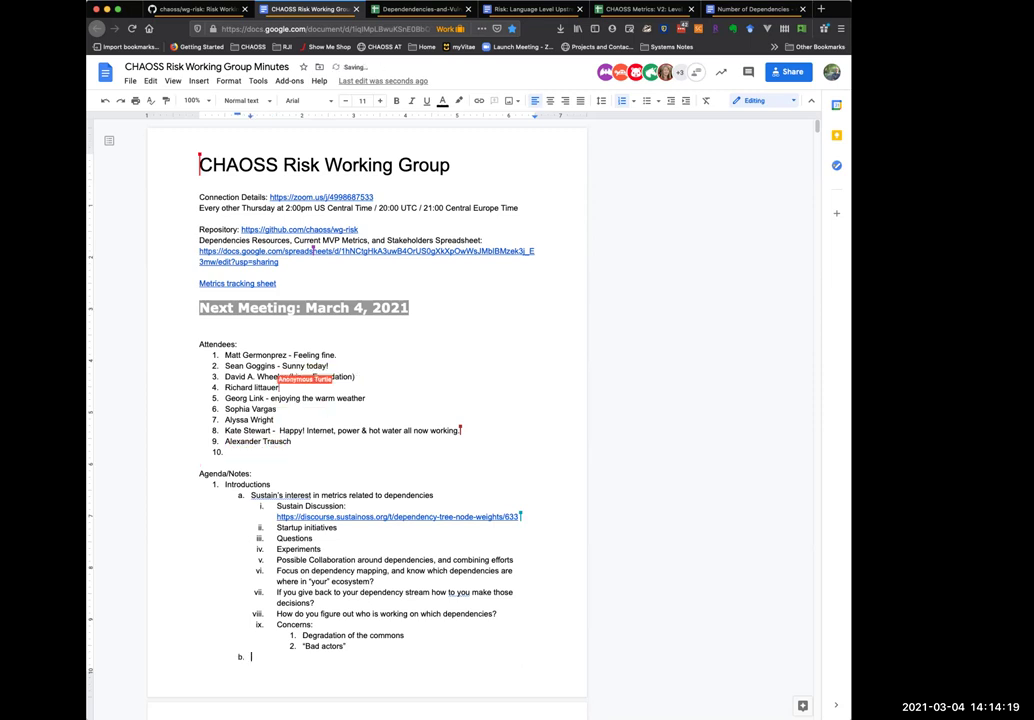
text(Germany)
key(Return)
key(Tab)
text(Software)
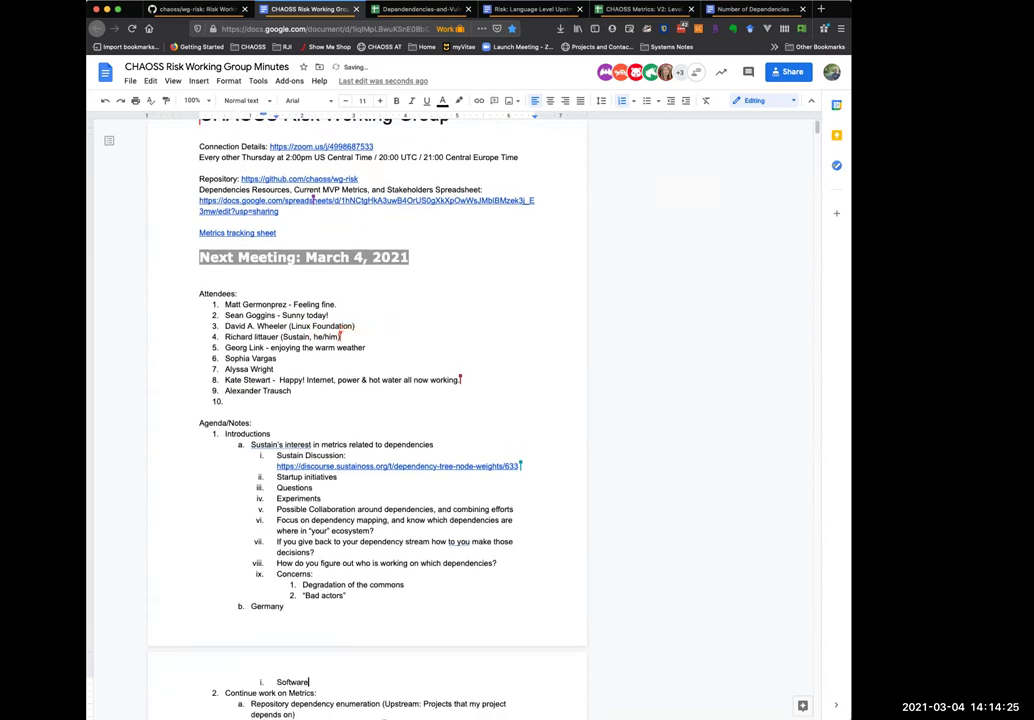
text( quality evolution)
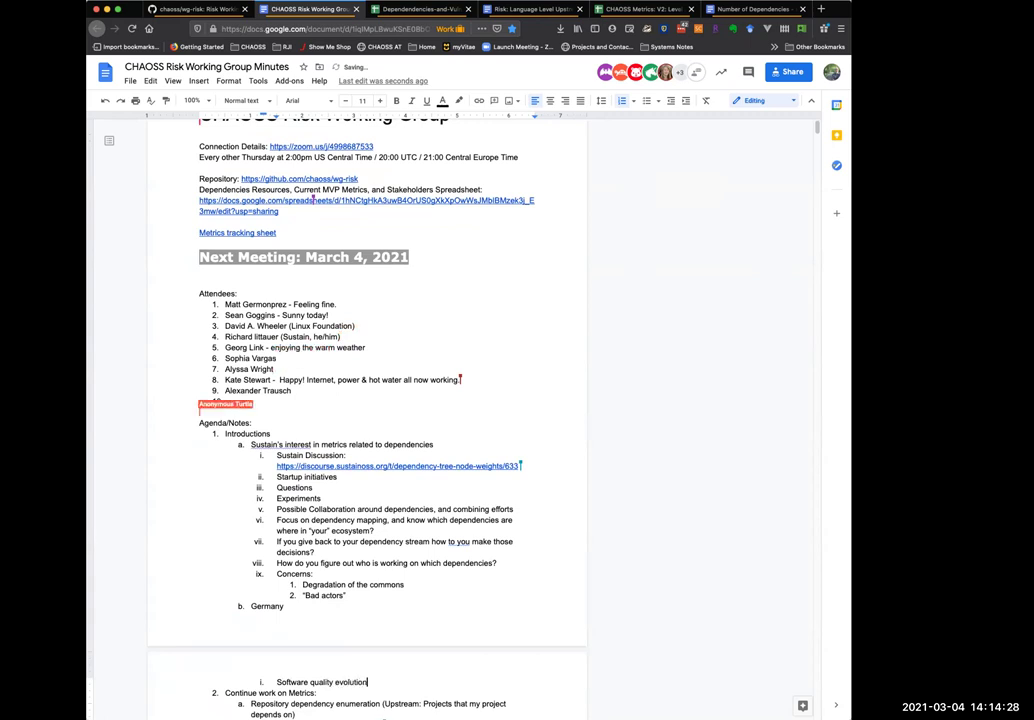
key(Return)
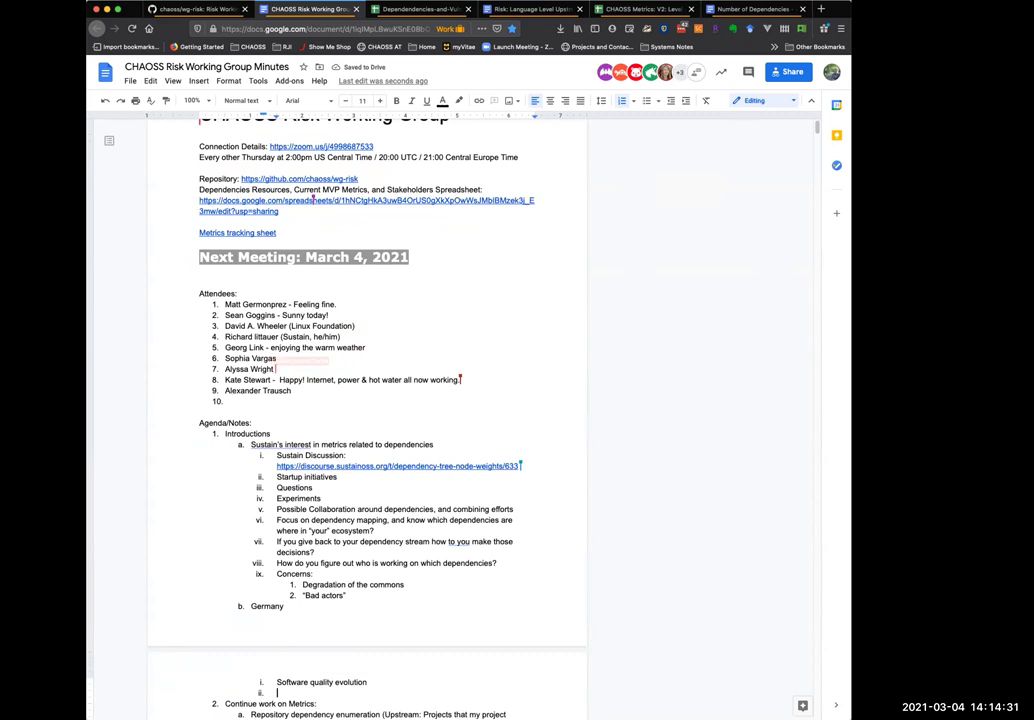
Step: Append ', "SmartShock"' after Germany
key(Up)
key(Up)
key(Up)
key(Up)
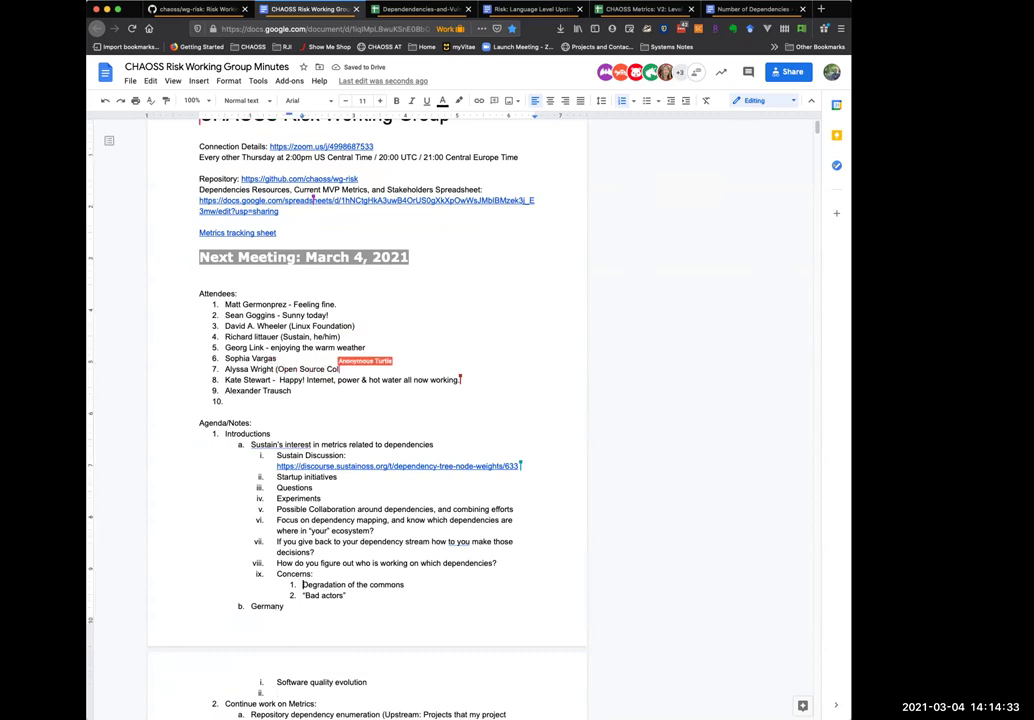
key(Down)
key(Down)
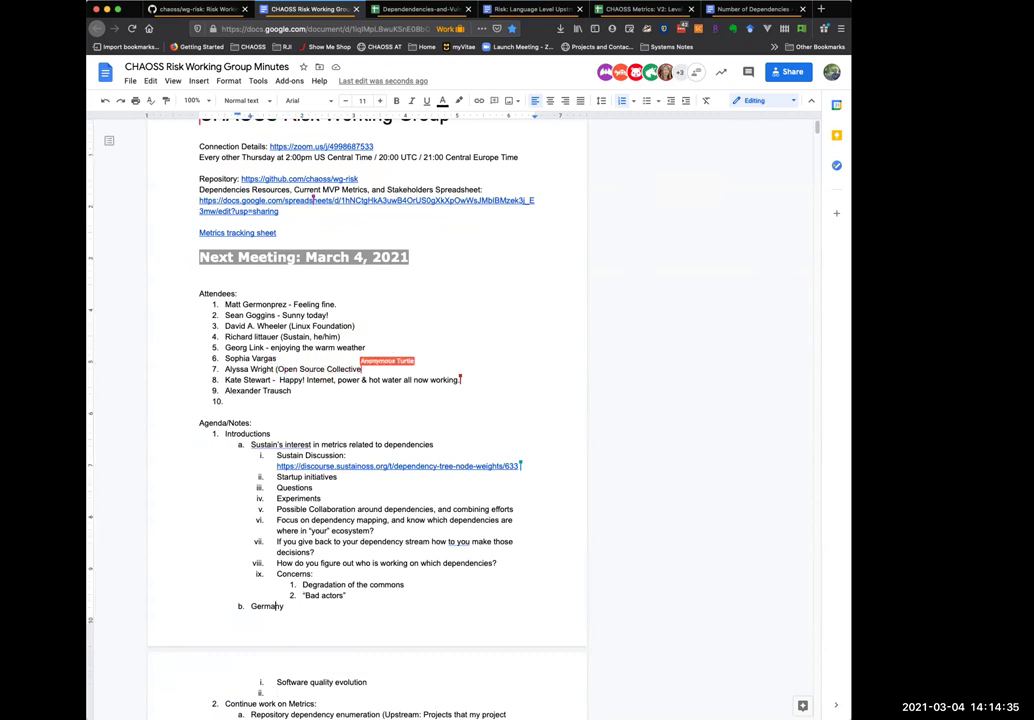
text(, S)
key(BackSpace)
text("Smart)
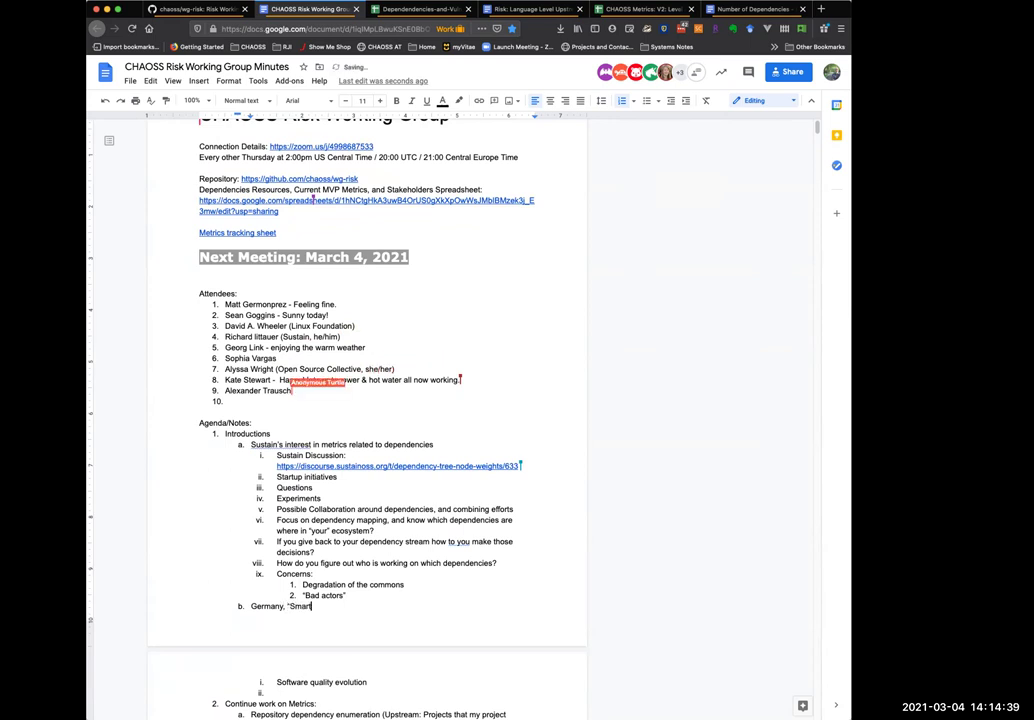
text(Shock")
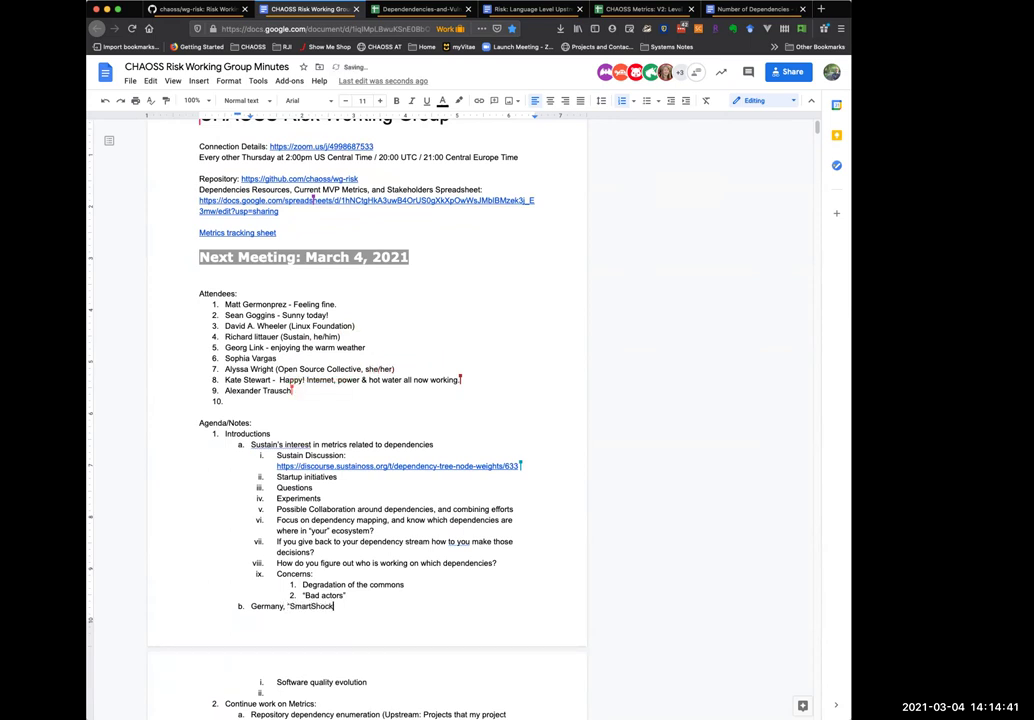
Step: Add items 'Mapping static software metrics to defects' and 'Dependencies add to that' under Germany
click(278, 692)
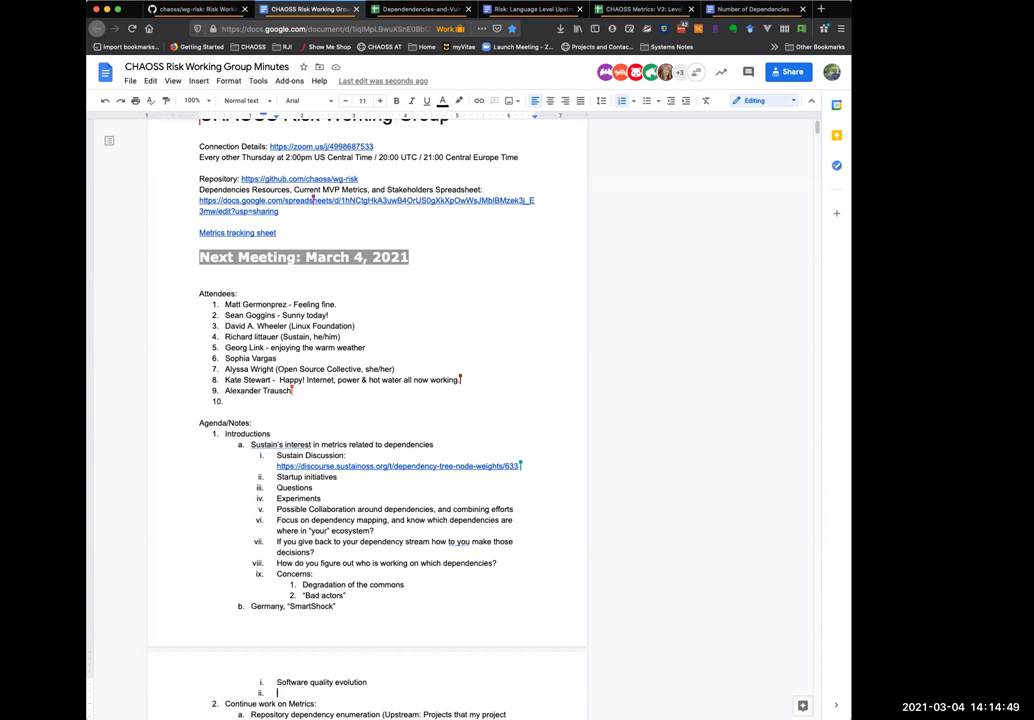
text(Mappihng)
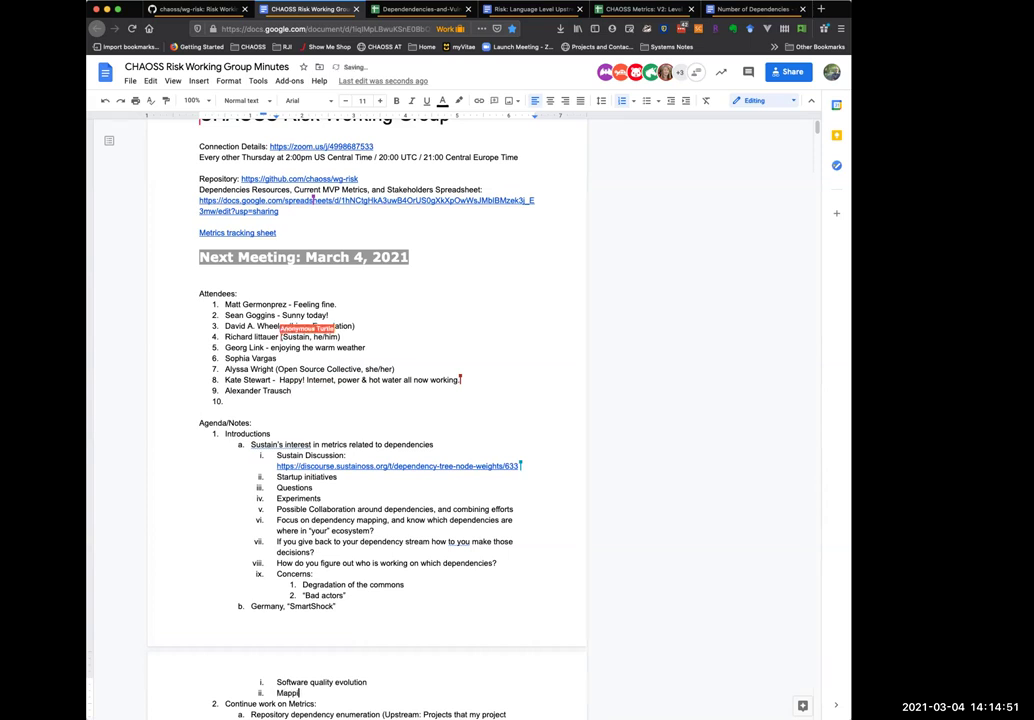
key(BackSpace)
key(BackSpace)
key(BackSpace)
text(ng s)
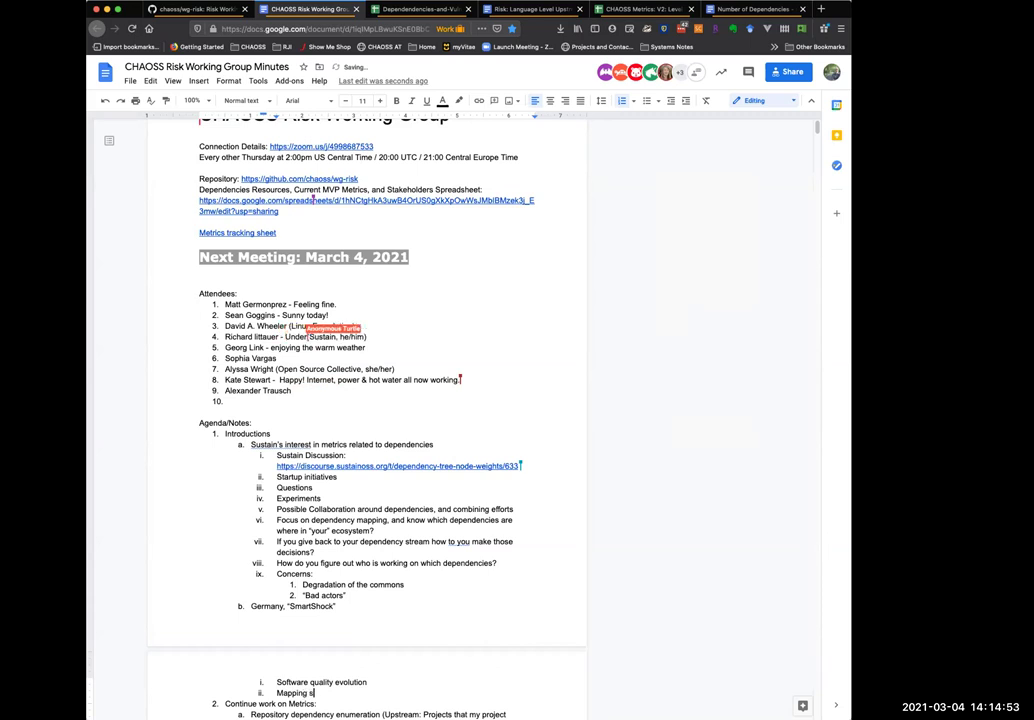
text(tatic softwa)
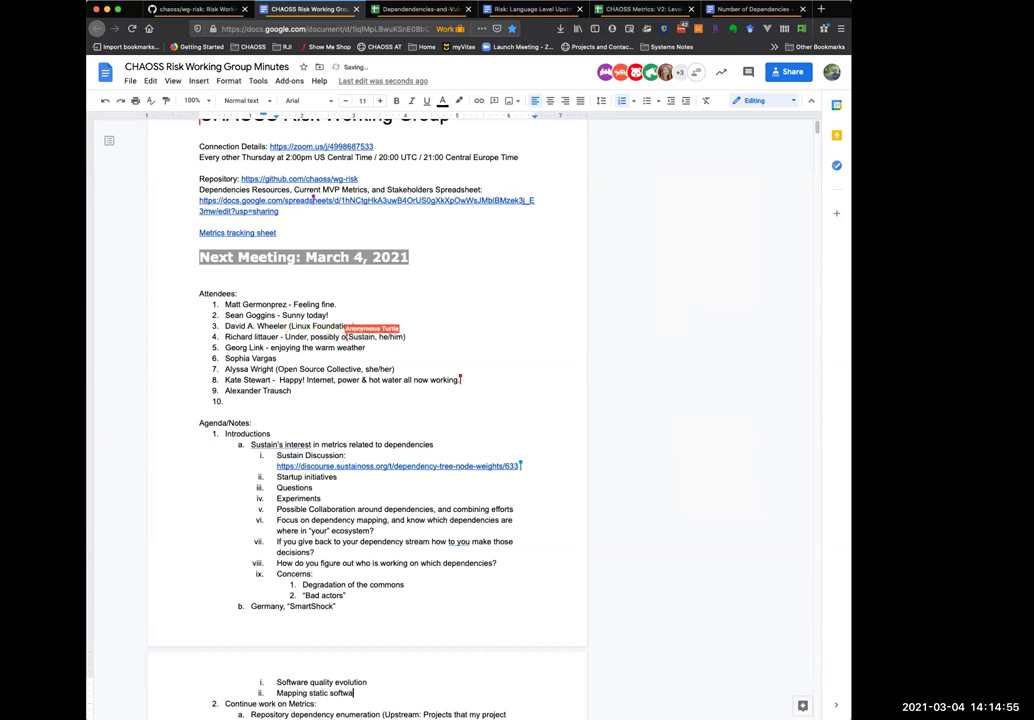
text(re metrics to d)
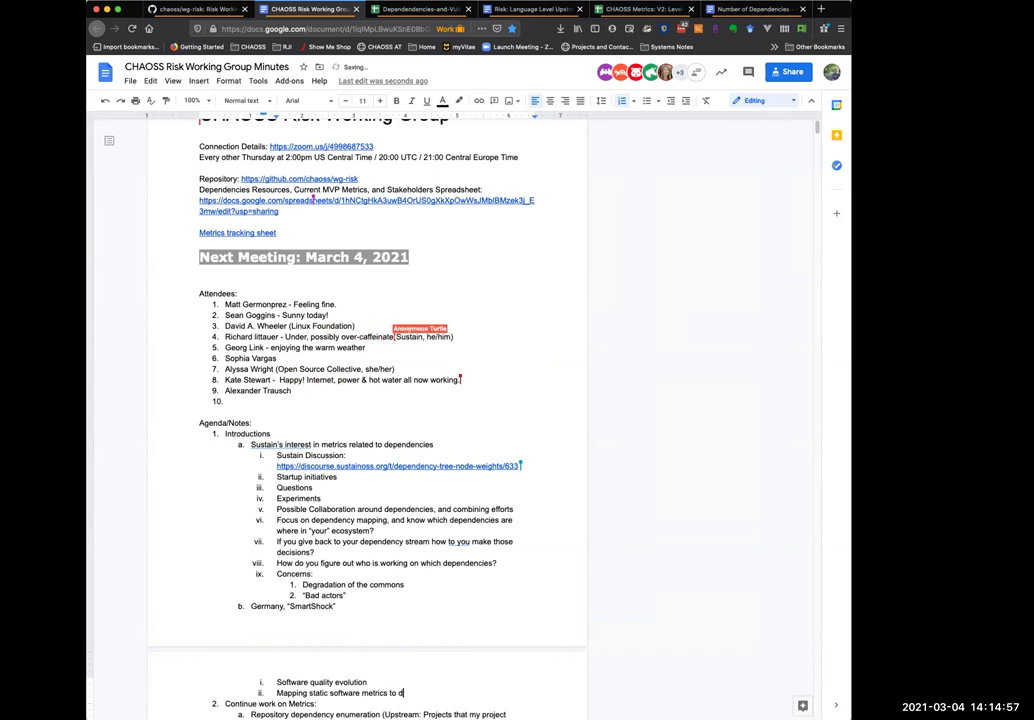
text(efects)
key(Return)
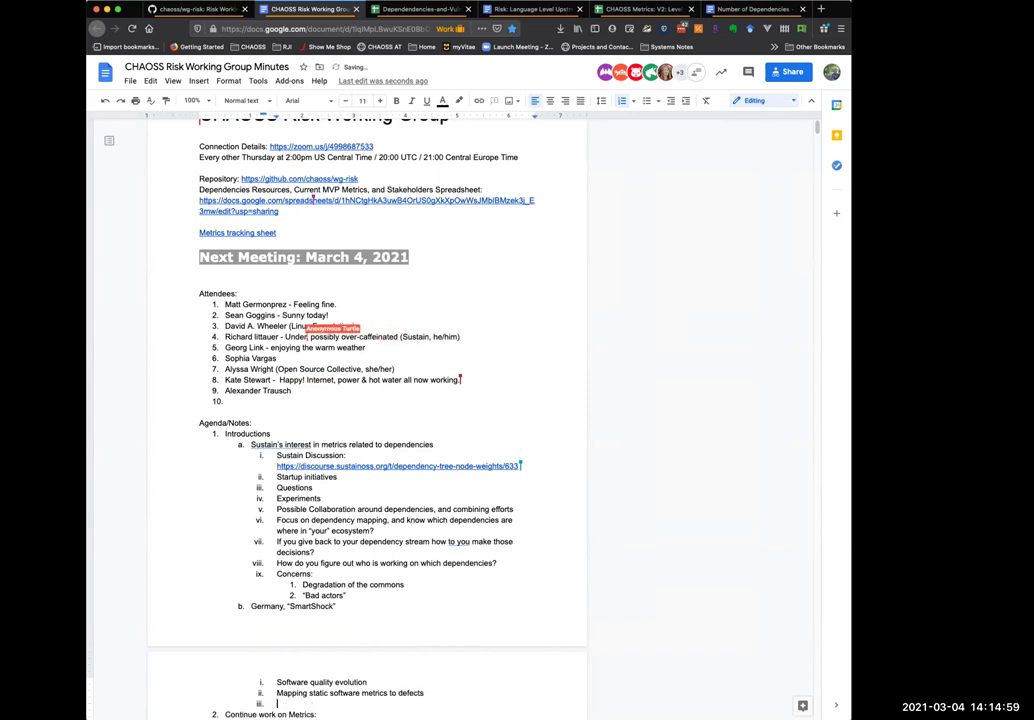
text(Dependenc)
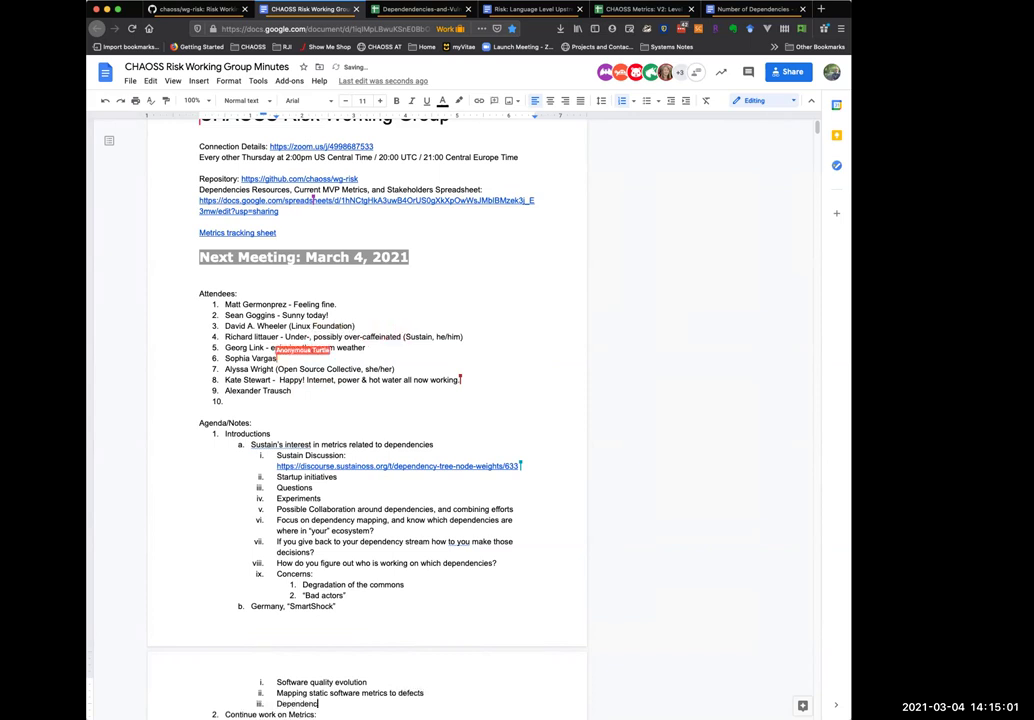
text(ies add to that)
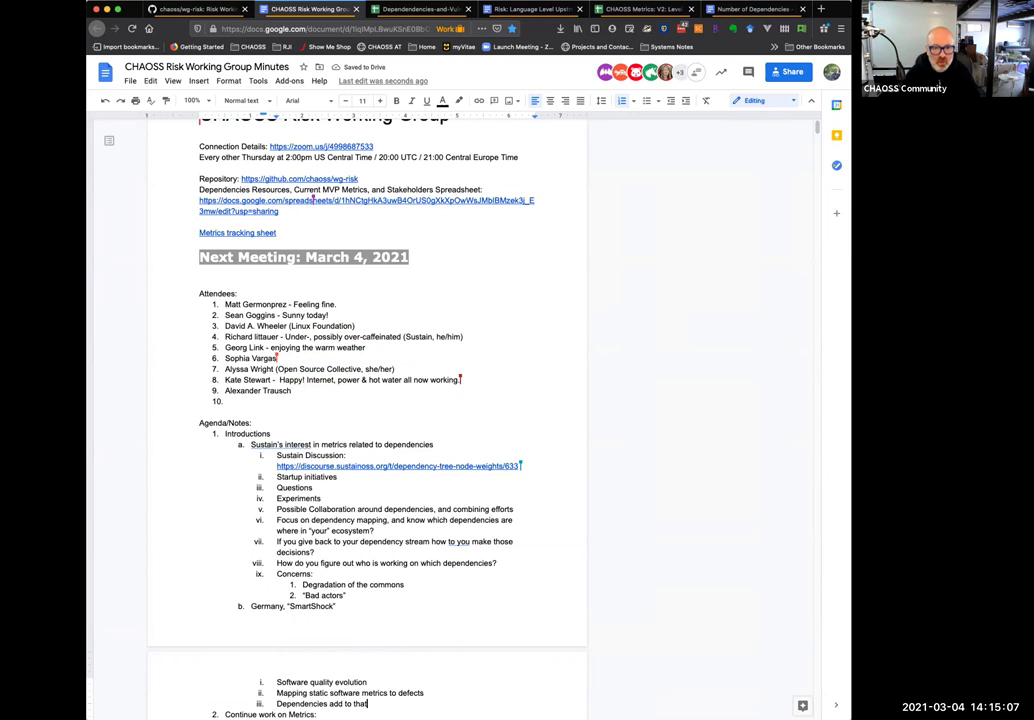
scroll(258, 438, down, 5)
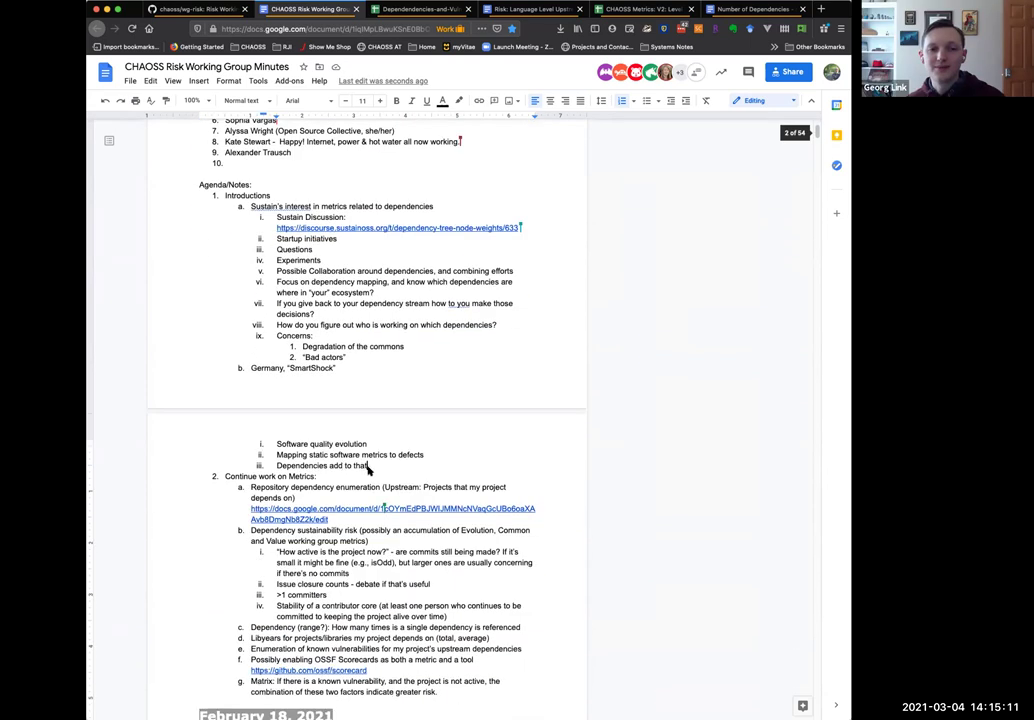
scroll(367, 468, down, 2)
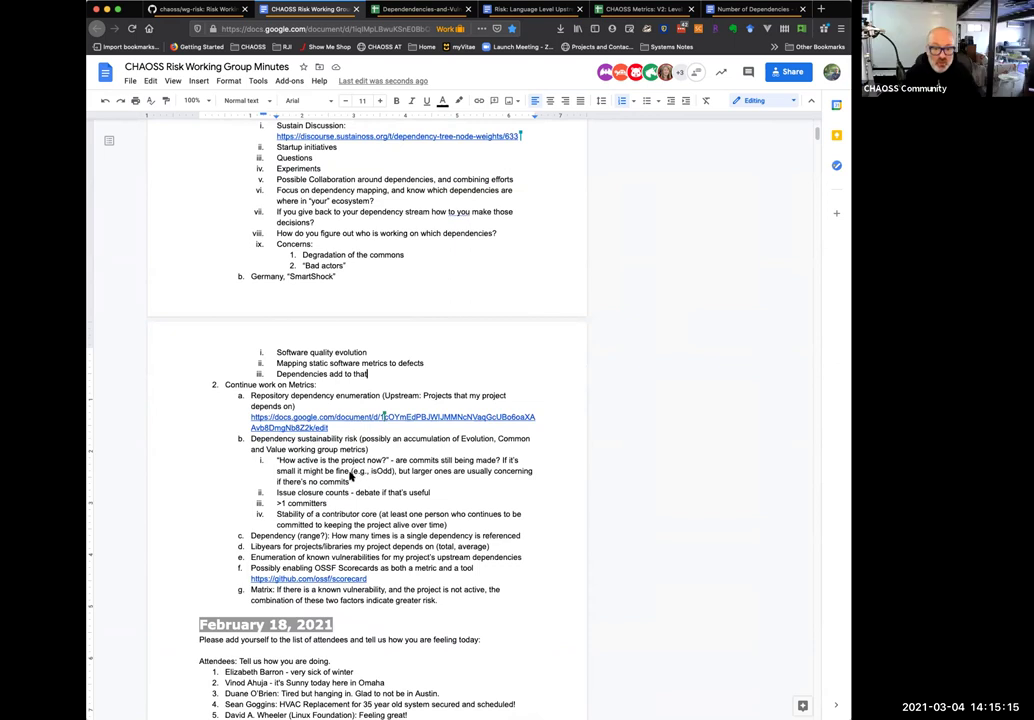
scroll(344, 480, down, 1)
scroll(344, 481, down, 5)
scroll(344, 481, up, 3)
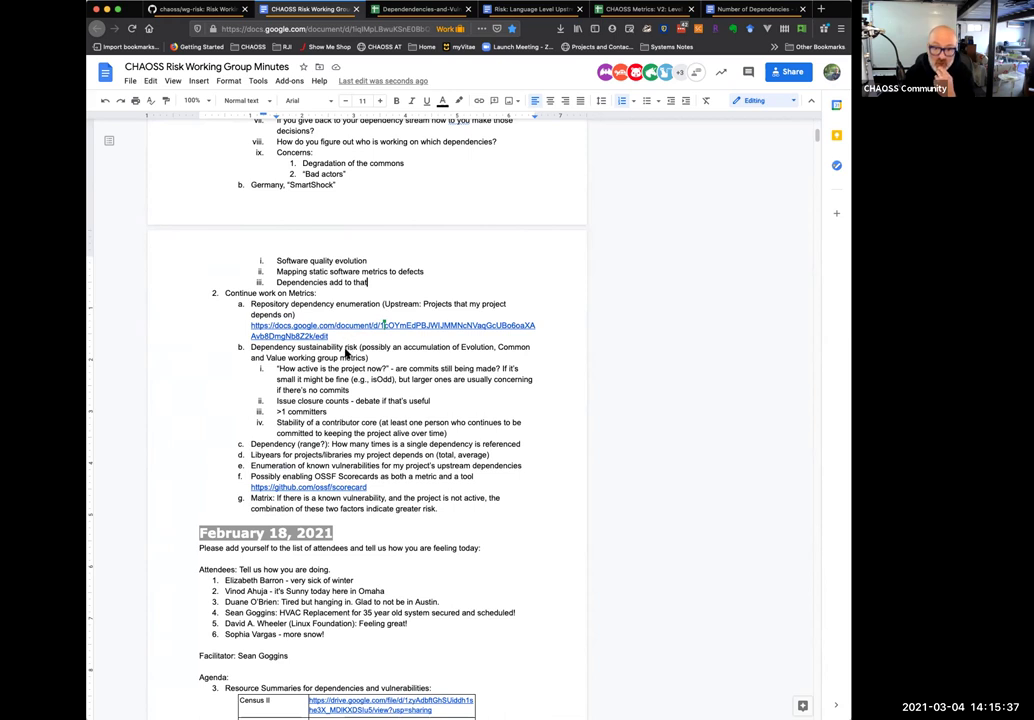
Step: Review the sustainability risk, dependency range, known vulnerabilities, OSSF Scorecards and vulnerability matrix metric items
triple_click(346, 351)
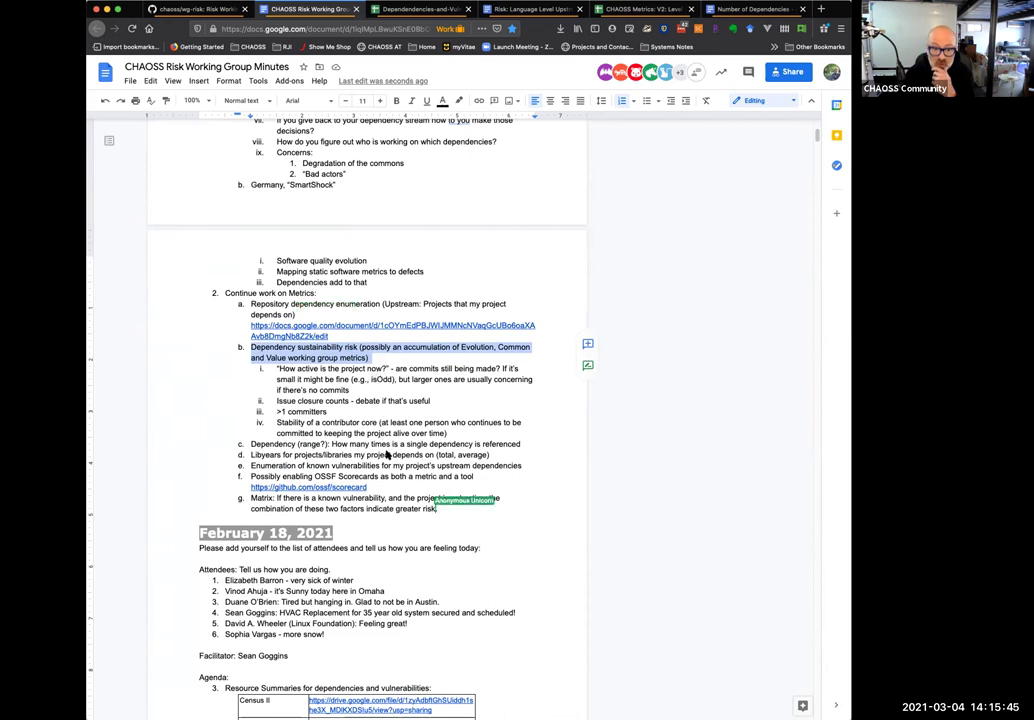
triple_click(388, 446)
drag(367, 455, 388, 455)
click(386, 468)
triple_click(386, 477)
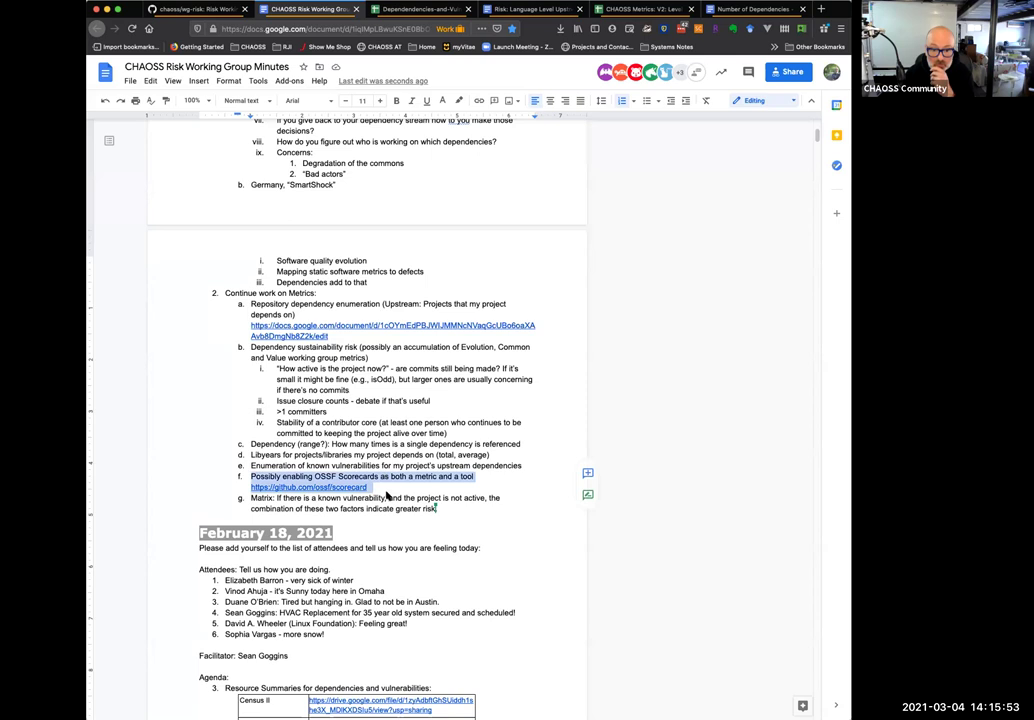
triple_click(392, 498)
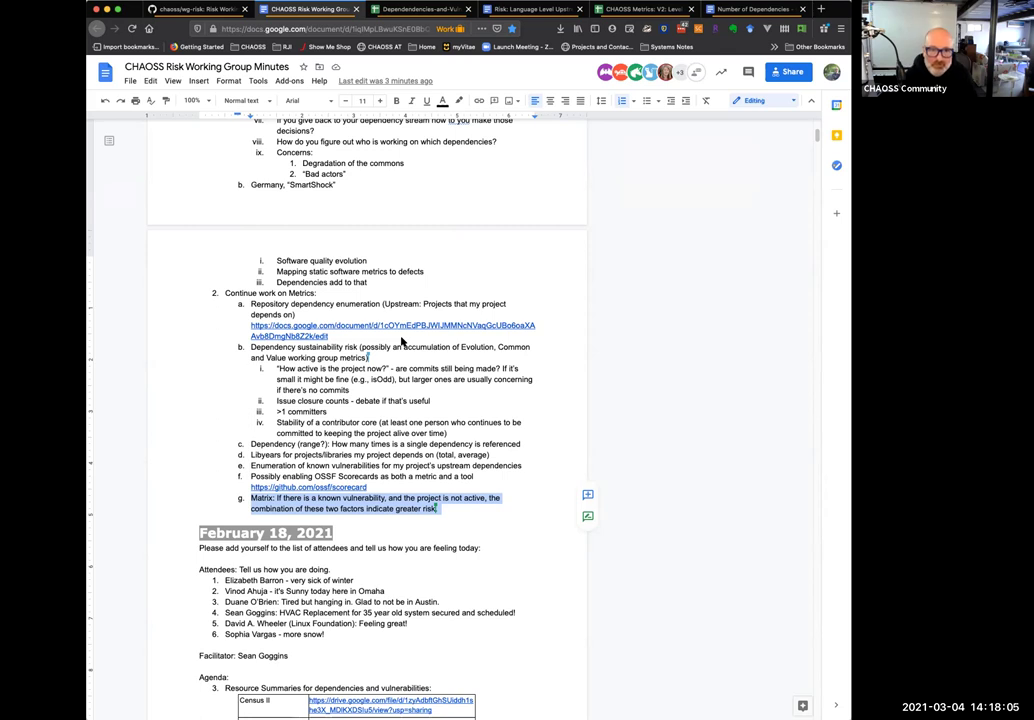
scroll(401, 343, up, 1)
scroll(401, 343, up, 3)
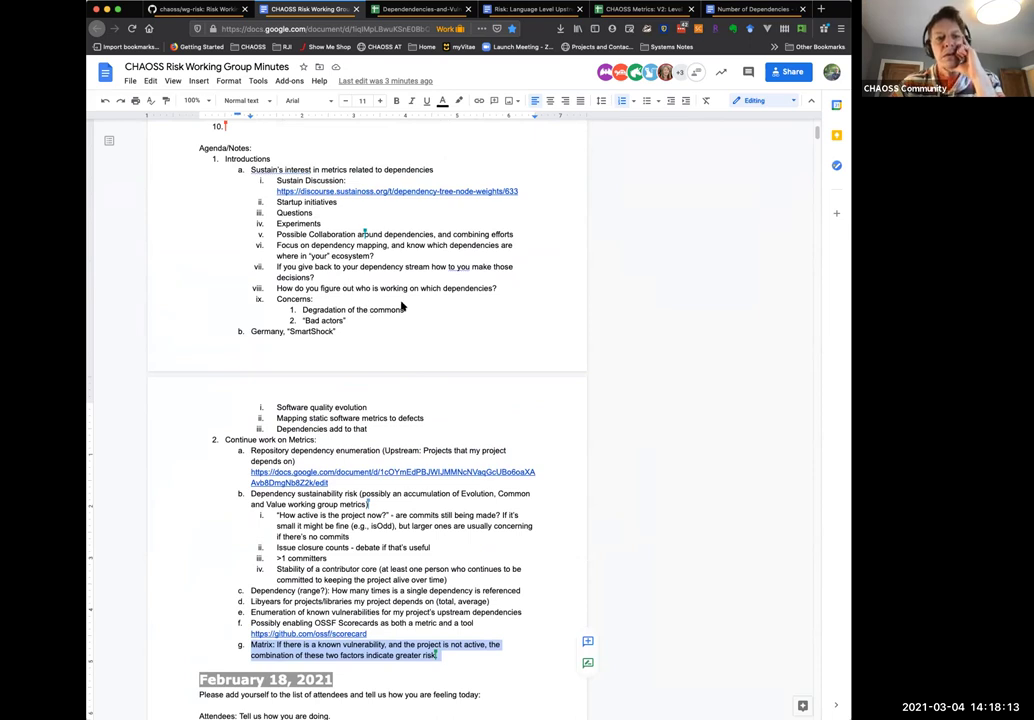
scroll(403, 308, down, 1)
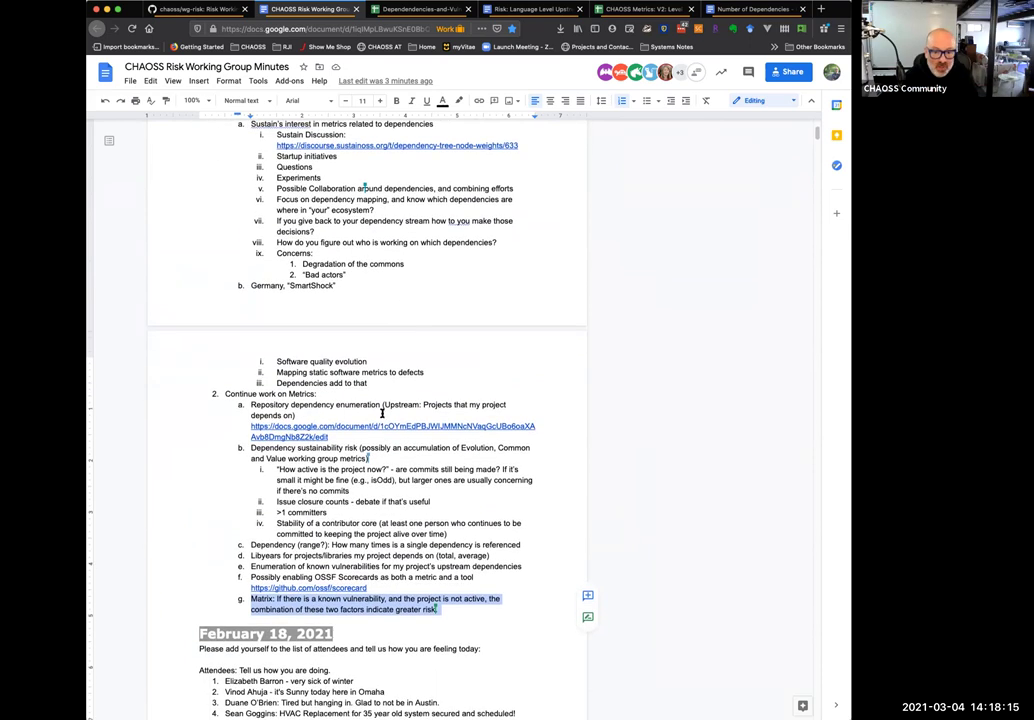
scroll(381, 435, down, 1)
scroll(381, 435, down, 1)
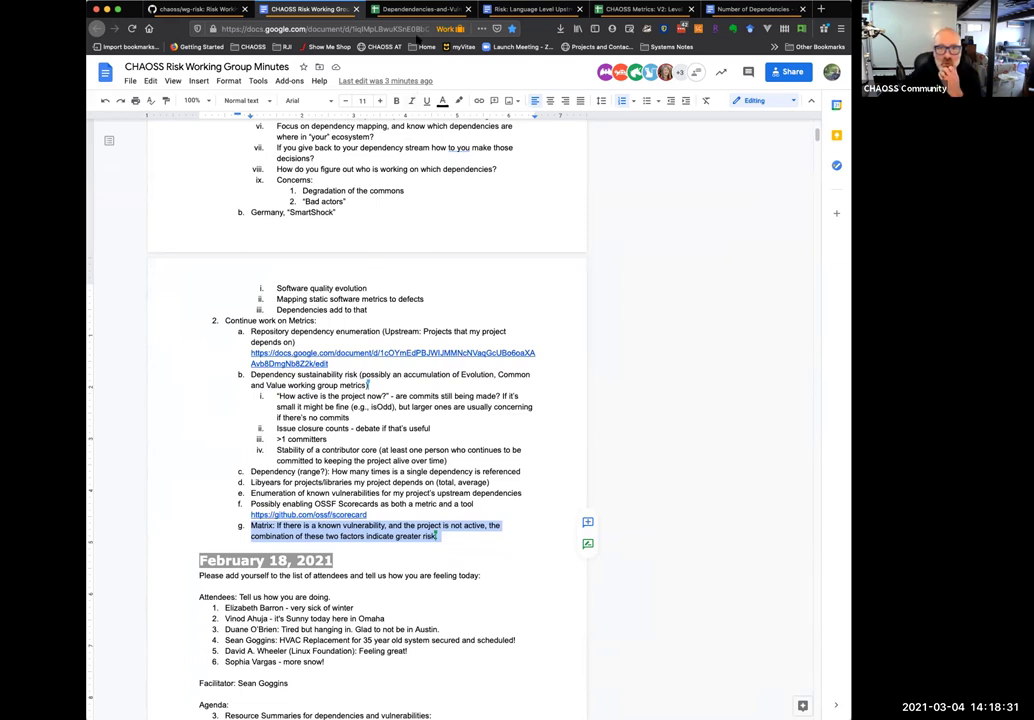
Step: On the Needs and Motivations sheet, zoom to 150% and drag column B much wider
key(ctrl+Tab)
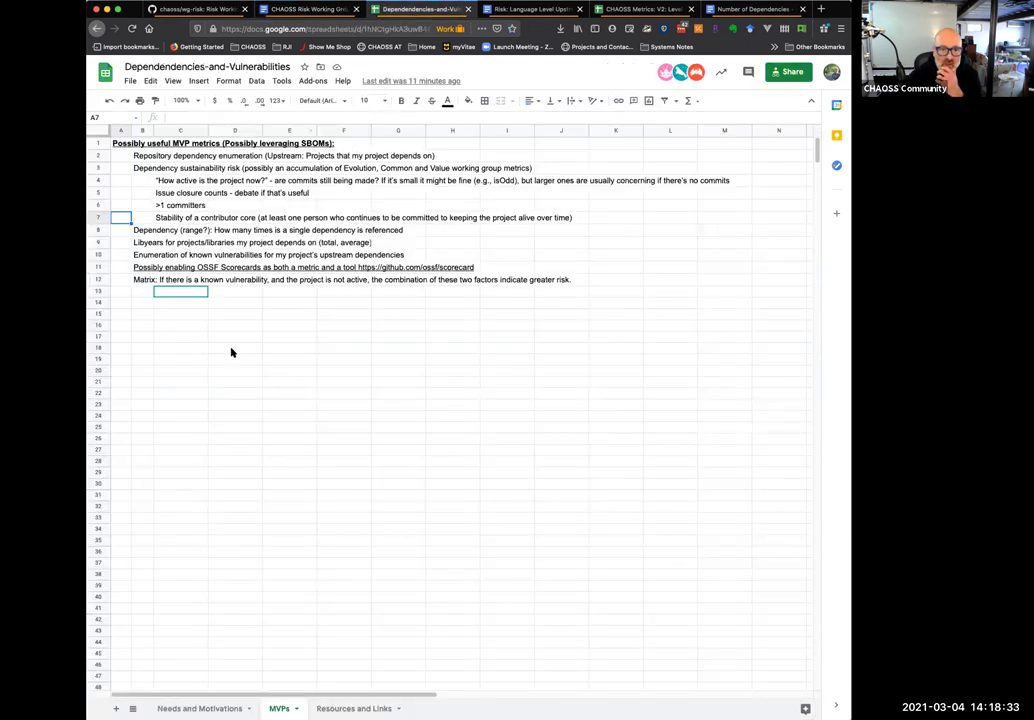
click(198, 708)
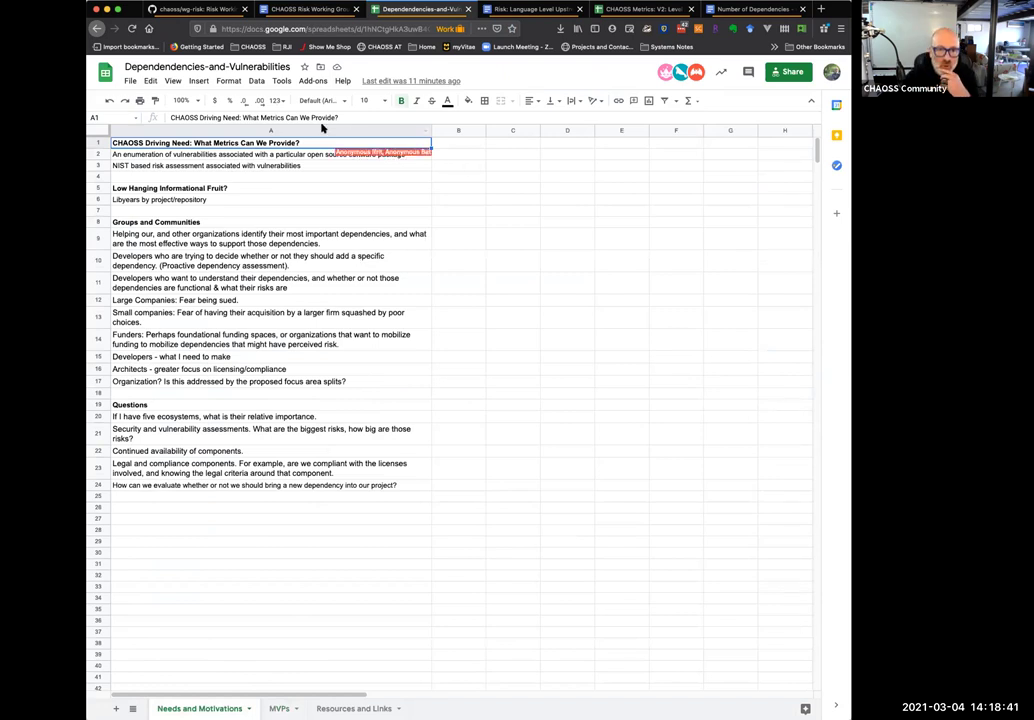
click(181, 100)
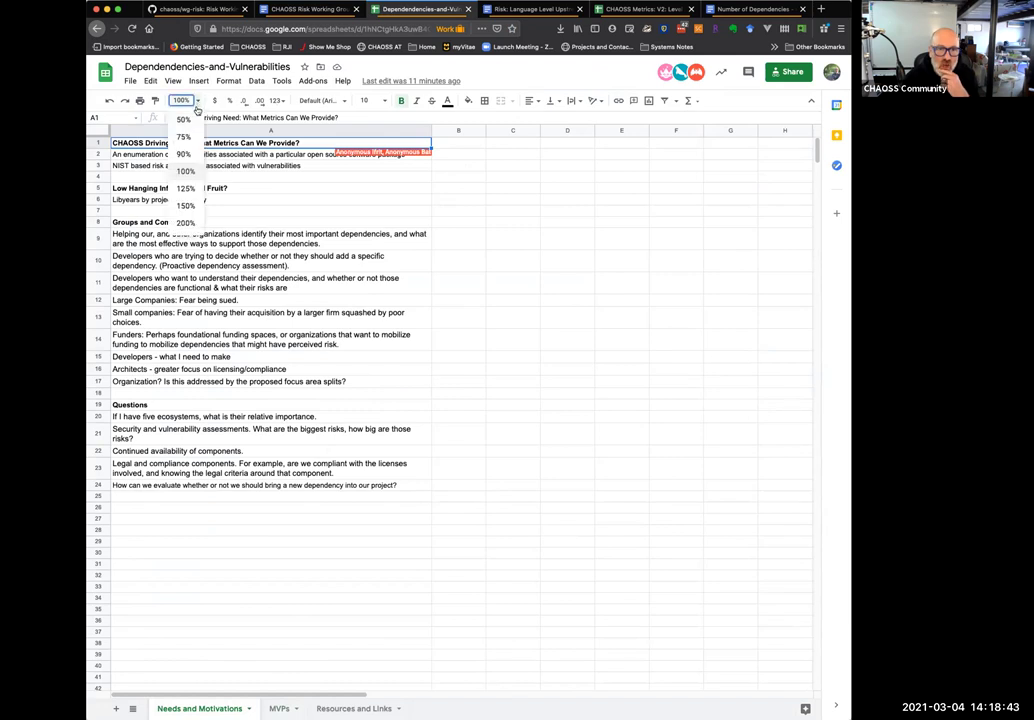
click(185, 204)
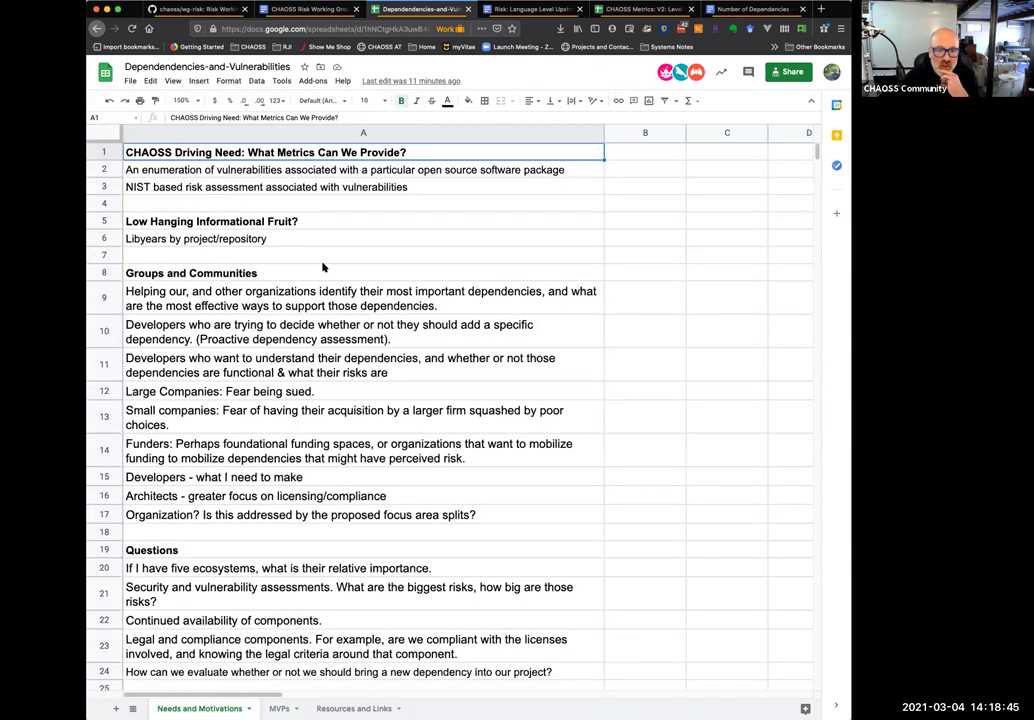
scroll(343, 282, down, 1)
scroll(343, 282, up, 1)
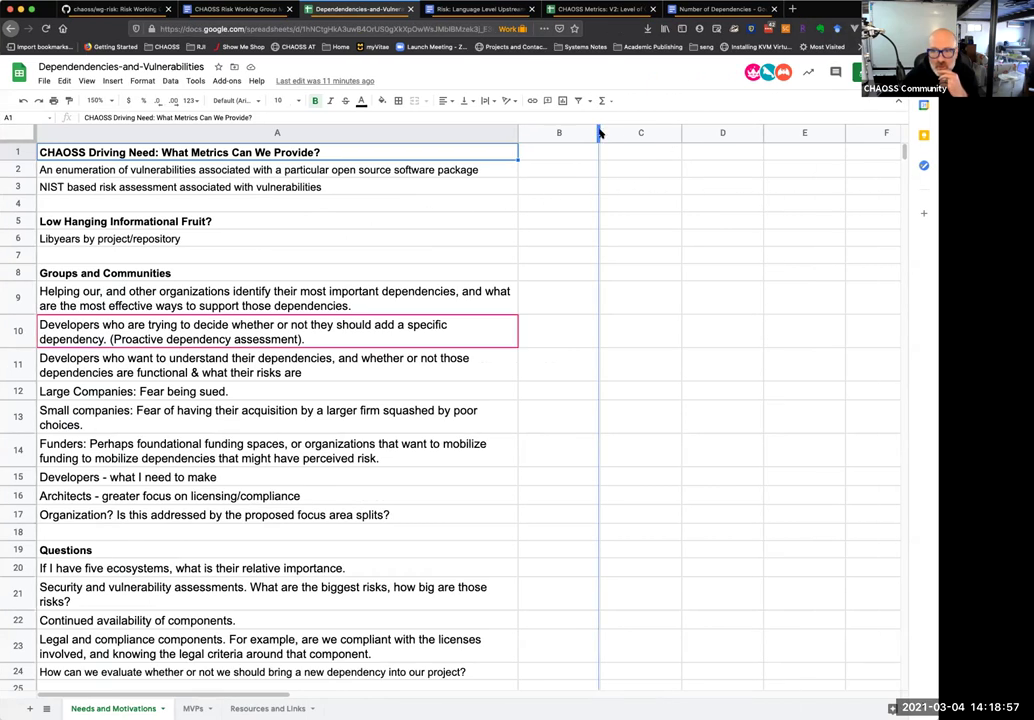
drag(599, 133, 869, 133)
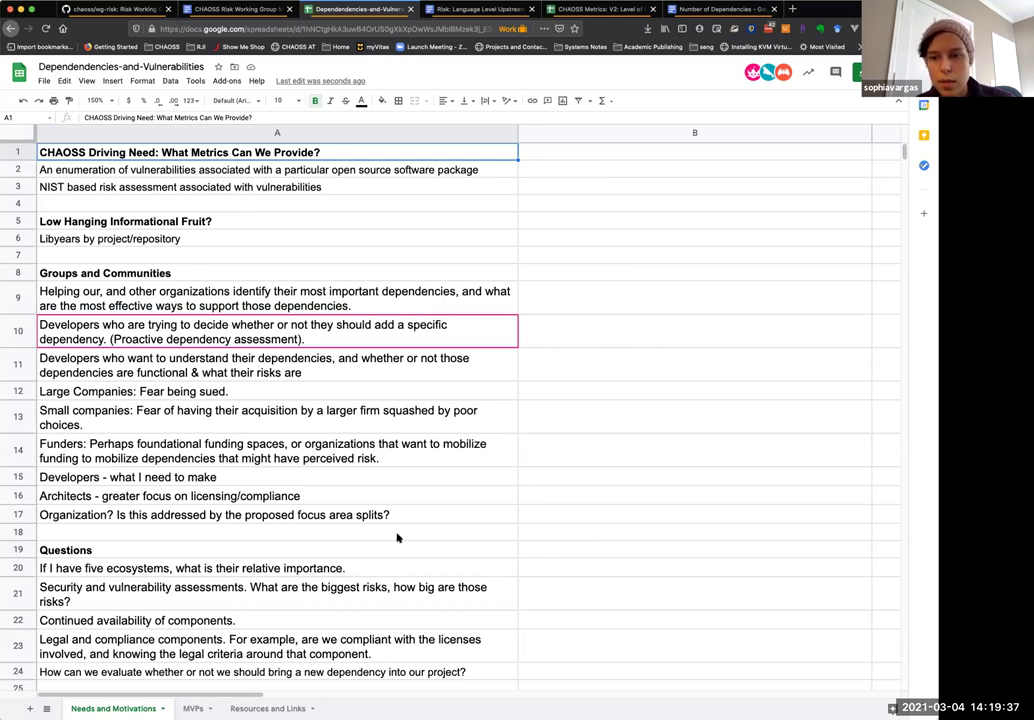
Step: Enter 'General Motivations for Trackign Dependencies' in B1 and make it bold
click(574, 153)
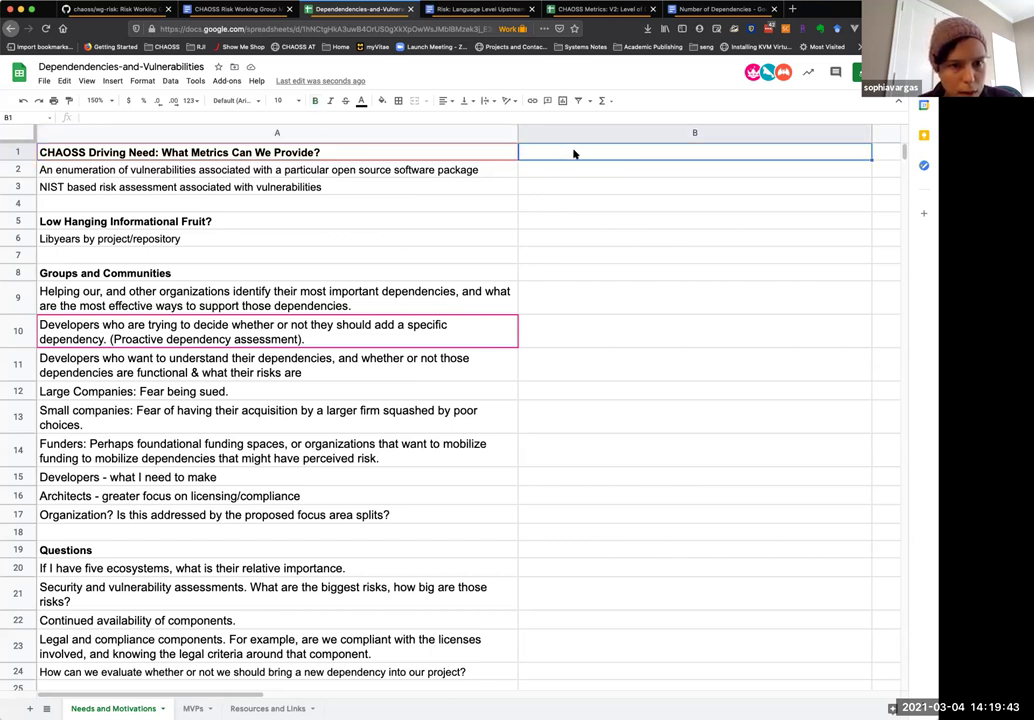
text(General)
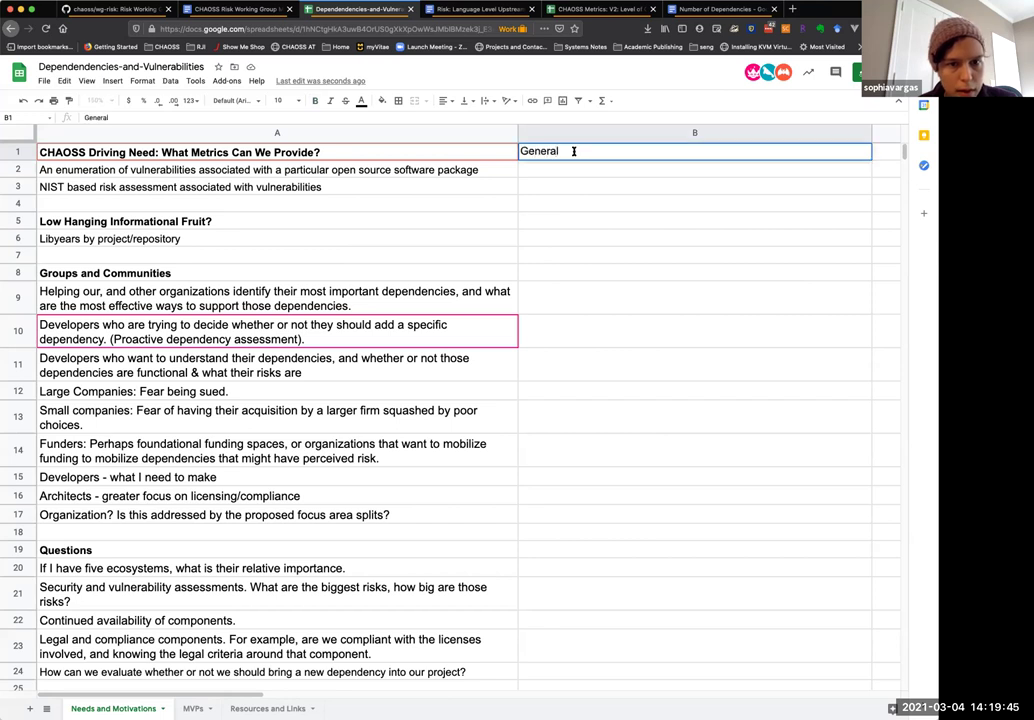
text( Motivations for )
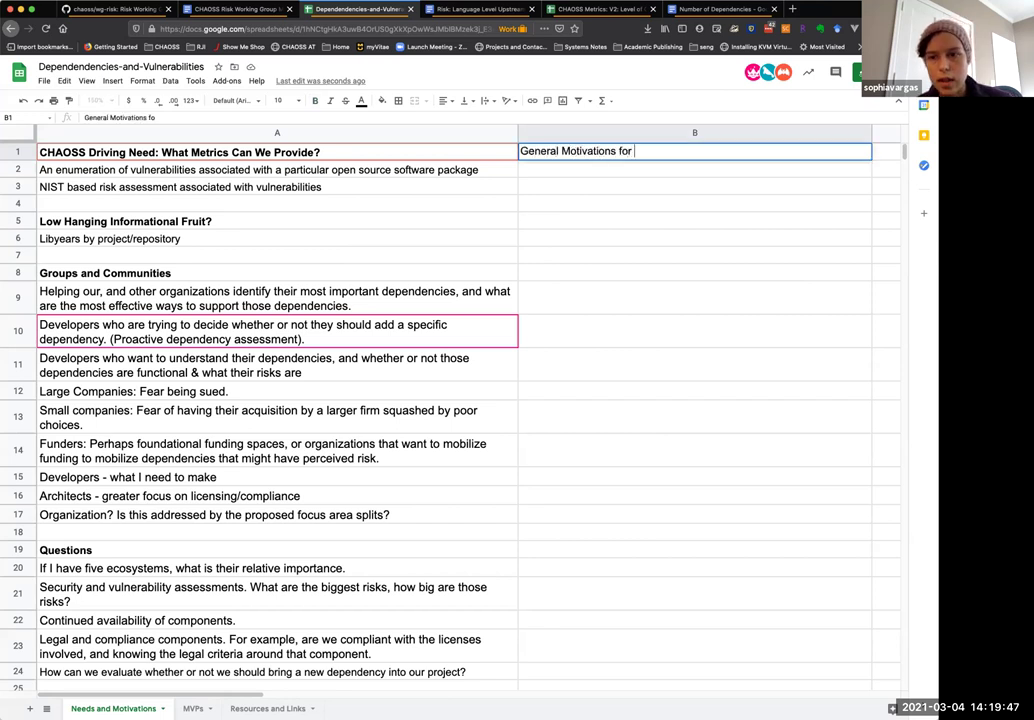
text(Track)
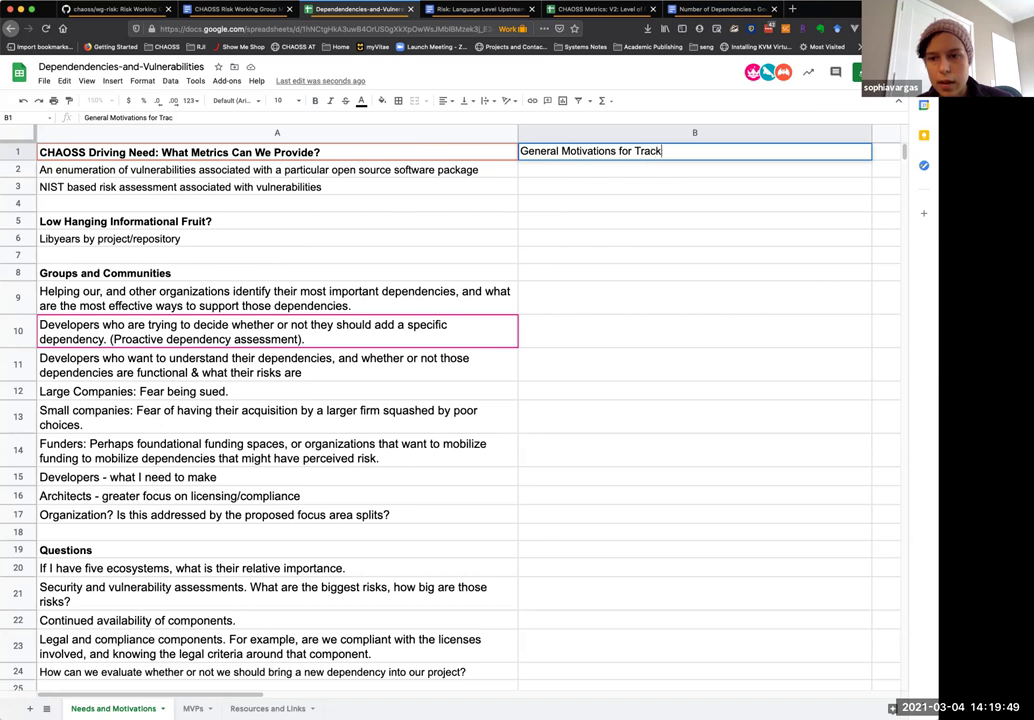
text(ign Depende)
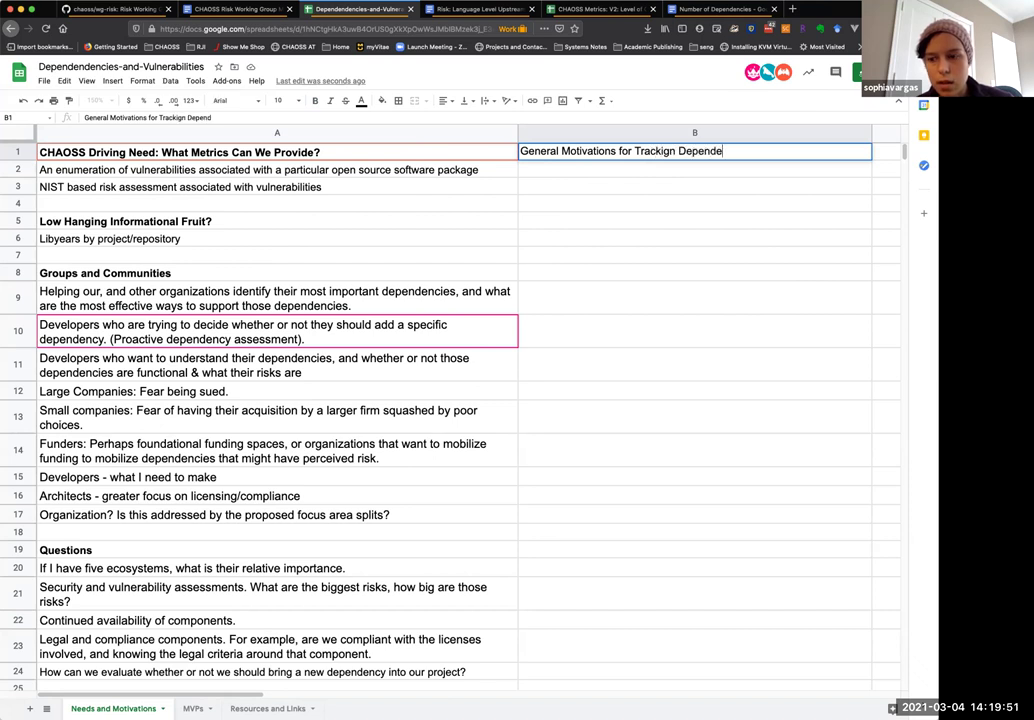
text(ncies)
key(Return)
key(Up)
key(ctrl+b)
click(694, 169)
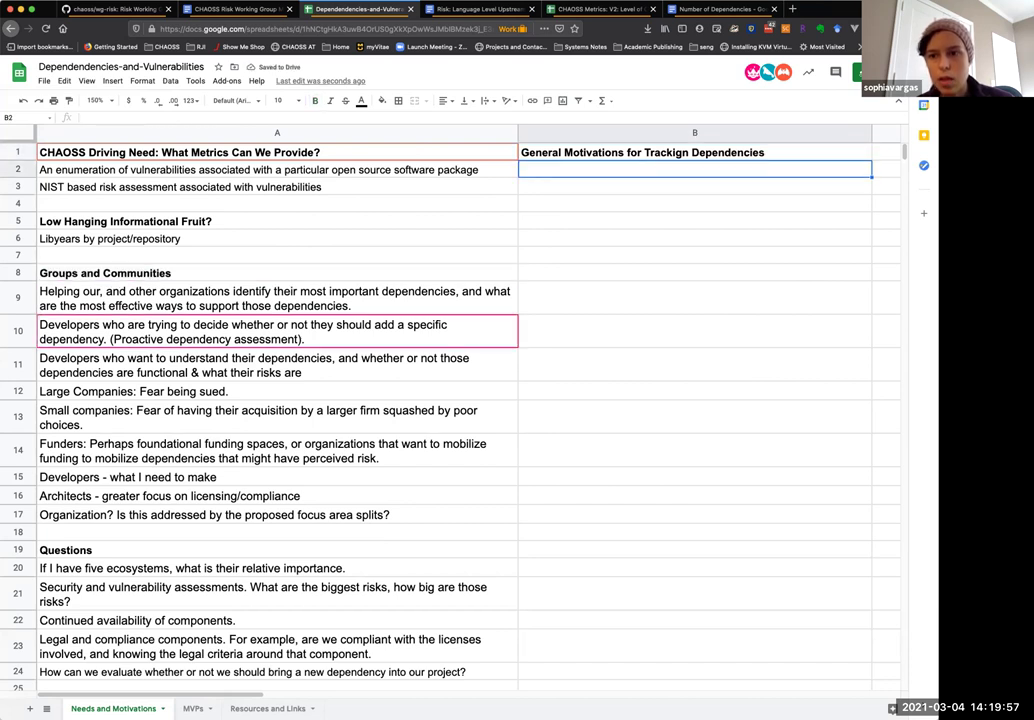
Step: Correct the misspelled 'Trackign' to 'Tracking' in the B1 heading
double_click(668, 152)
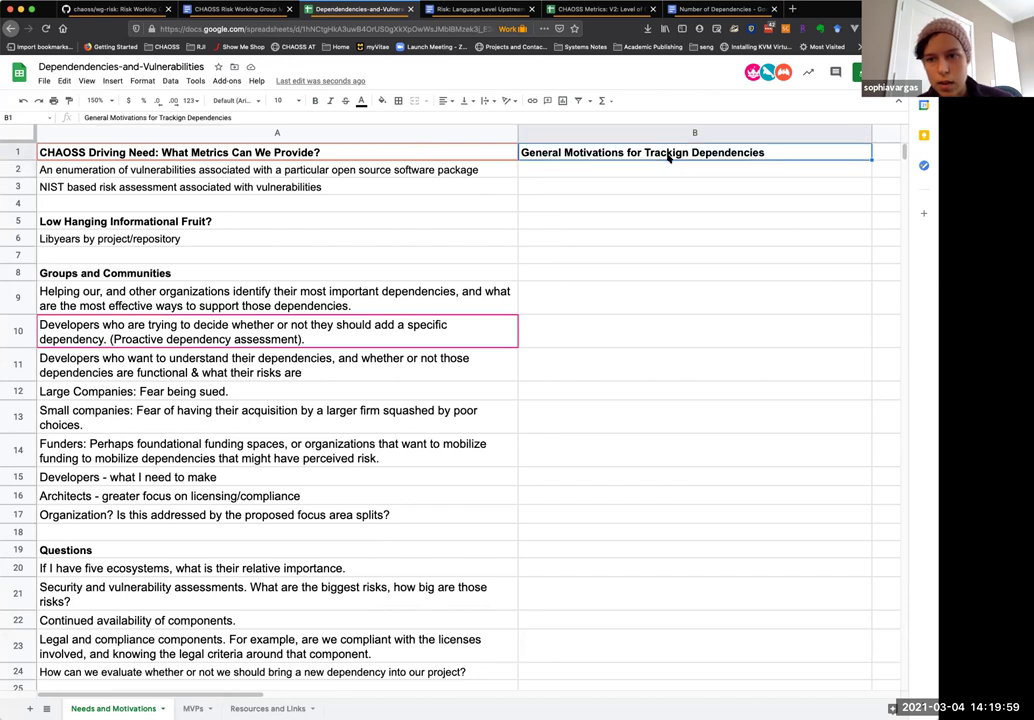
double_click(668, 152)
right_click(668, 152)
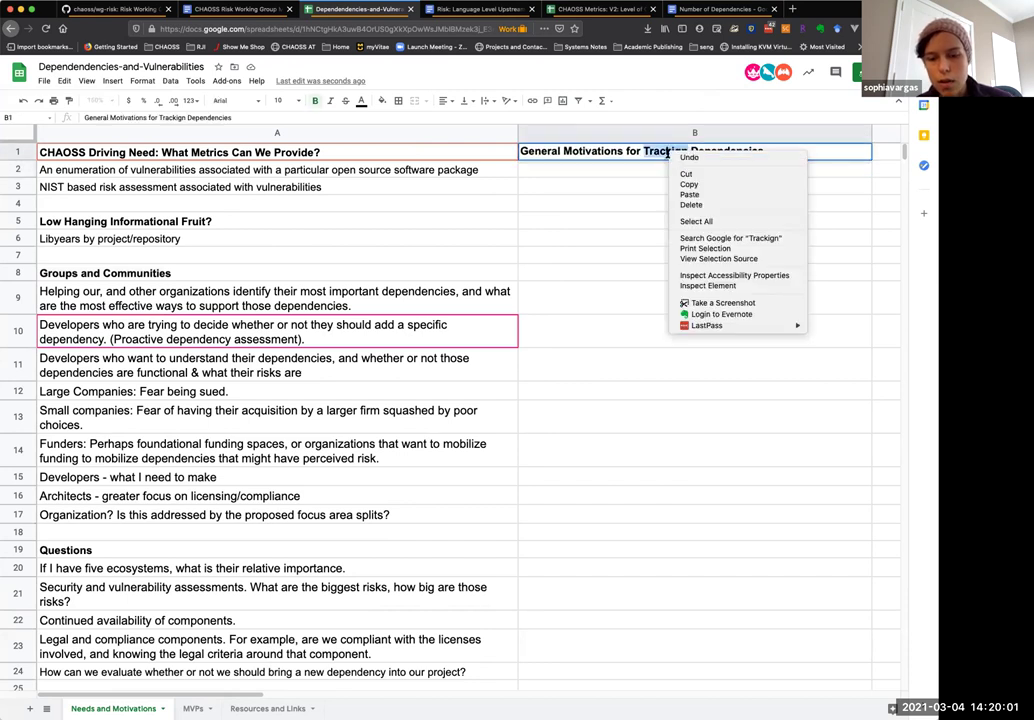
key(Escape)
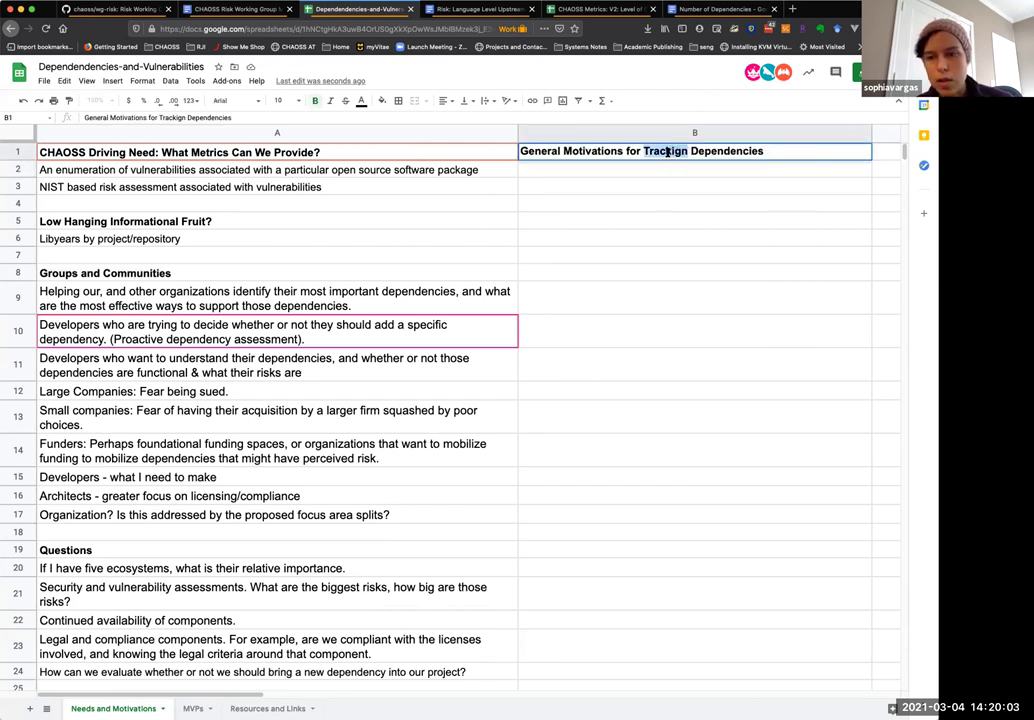
text(Tracking)
key(Return)
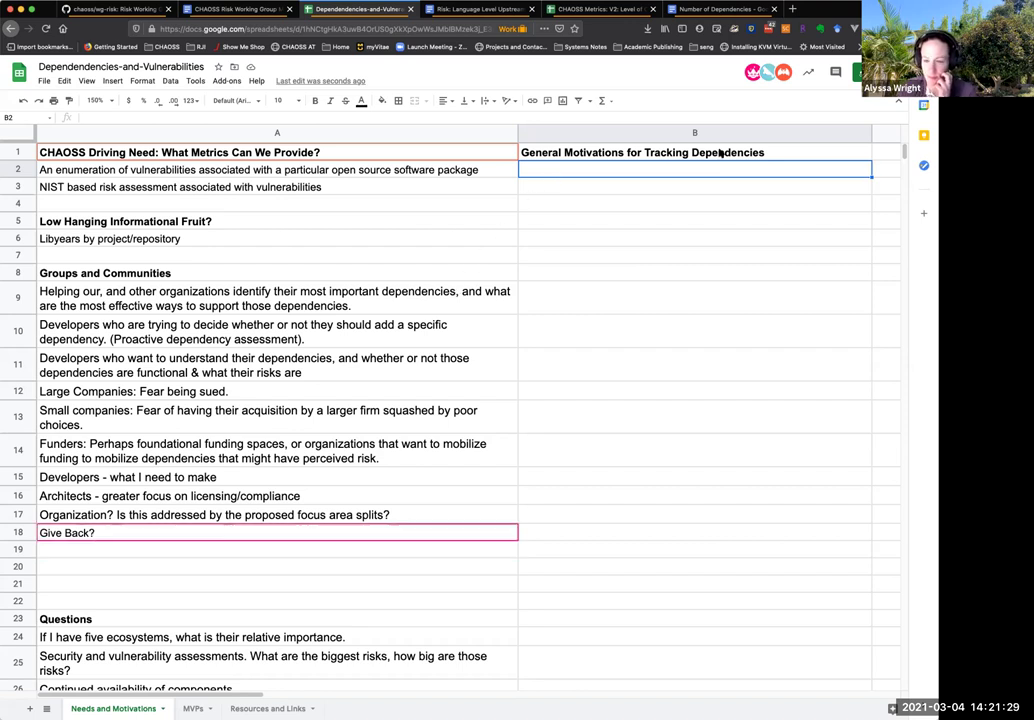
Step: Append ' (Rough Notes)' to the B1 heading
click(778, 152)
double_click(778, 152)
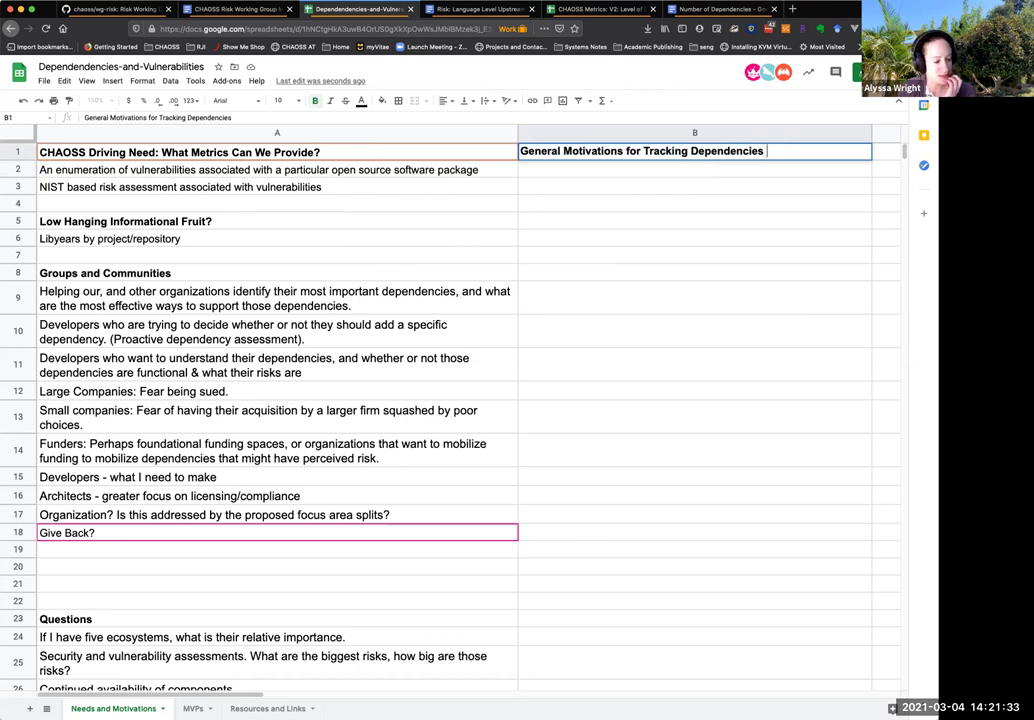
text(()
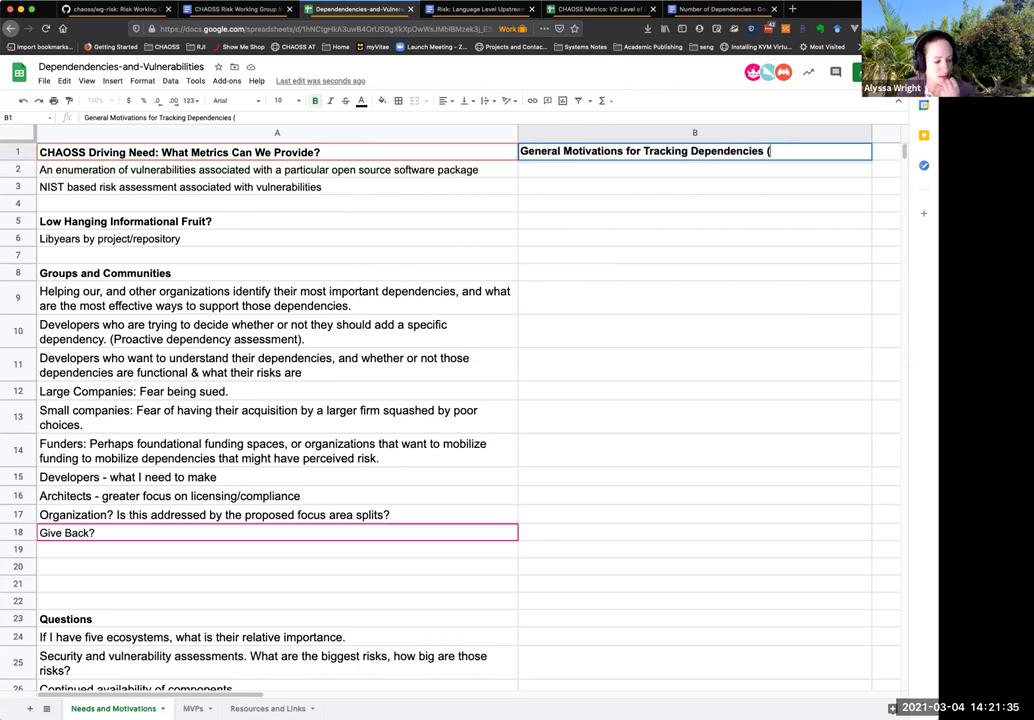
text(Rough r)
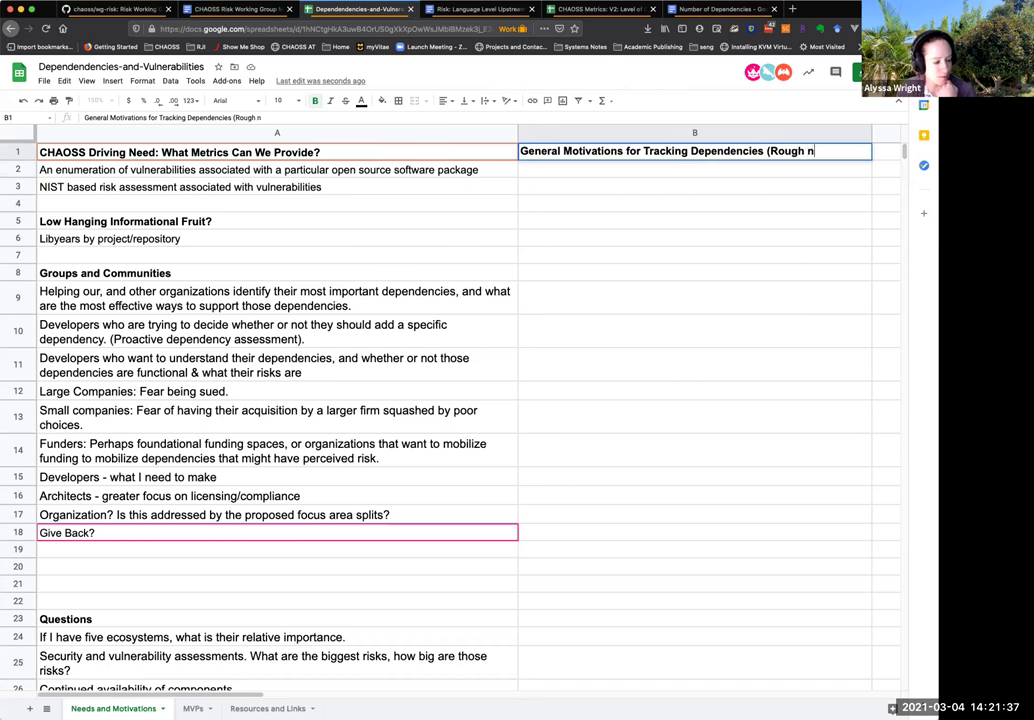
key(BackSpace)
text(Notes))
key(Return)
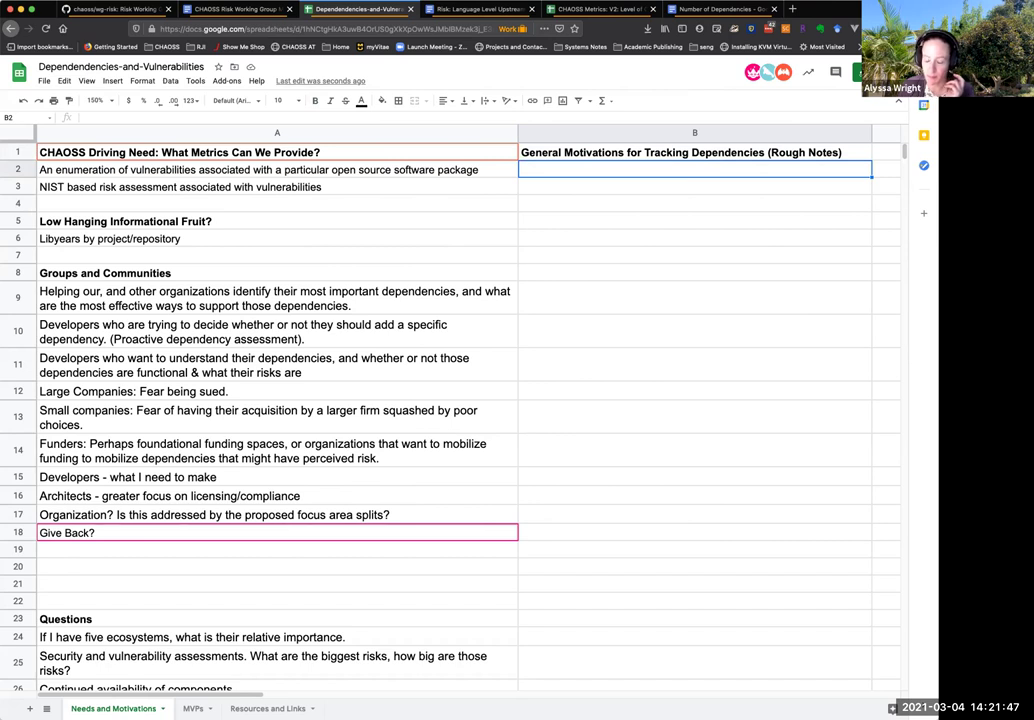
Step: Enter 'Example: Contributor funds within companies to give back to dependencies.' in B2
text(Example: Contributor funds within companies)
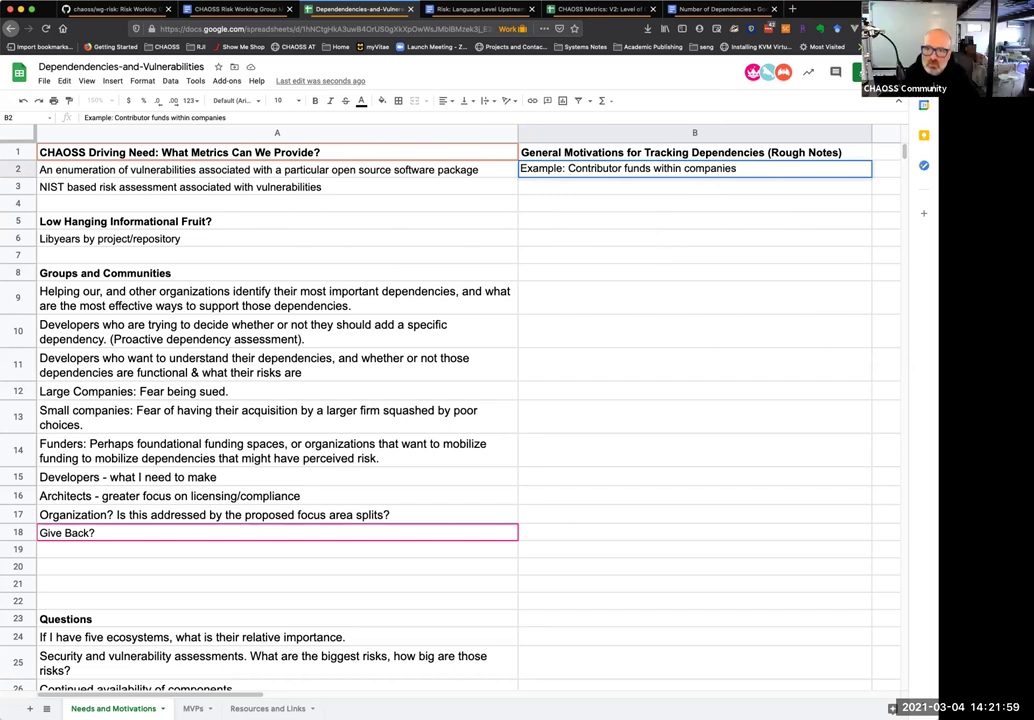
text(t)
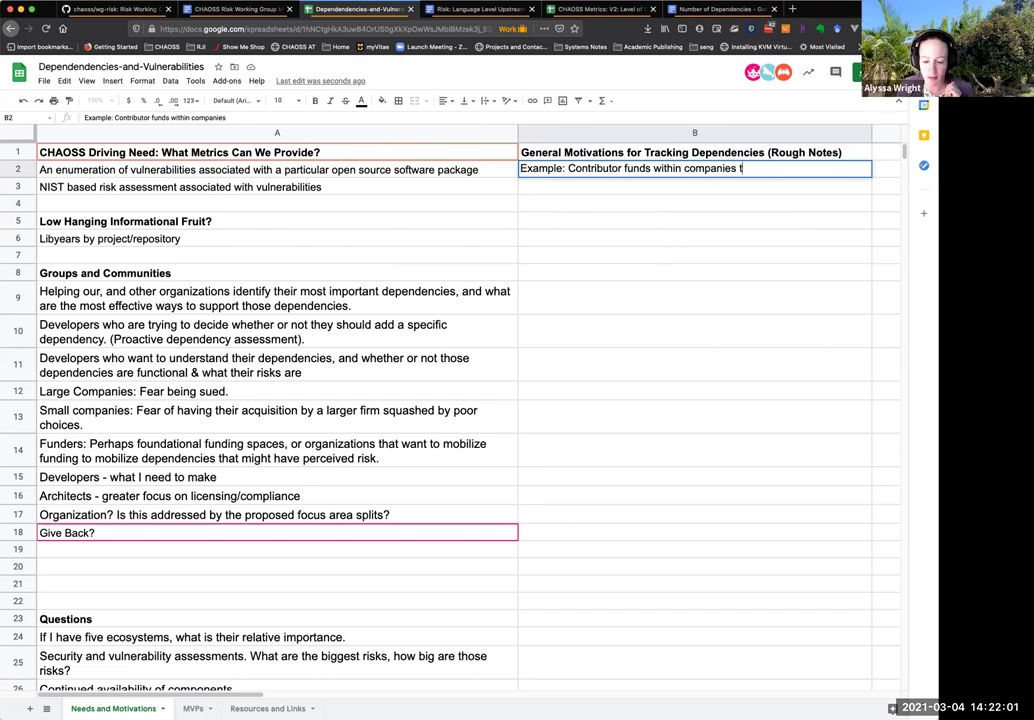
text(o give back to dependencies.)
key(Return)
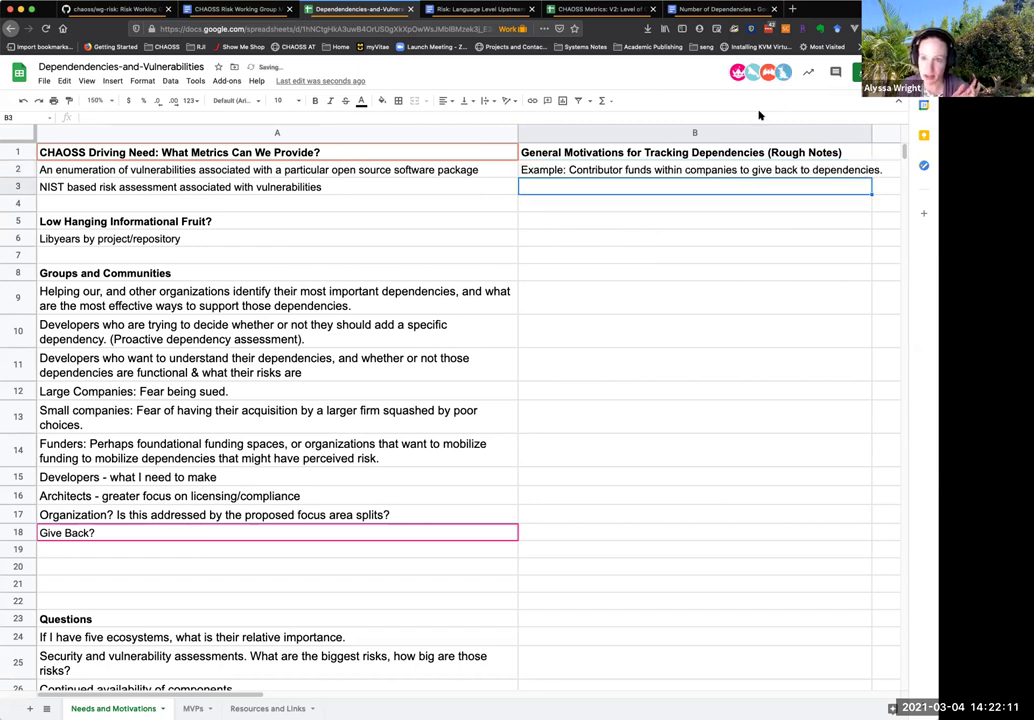
Step: Set text wrapping to Wrap for all of column B
click(782, 132)
right_click(731, 140)
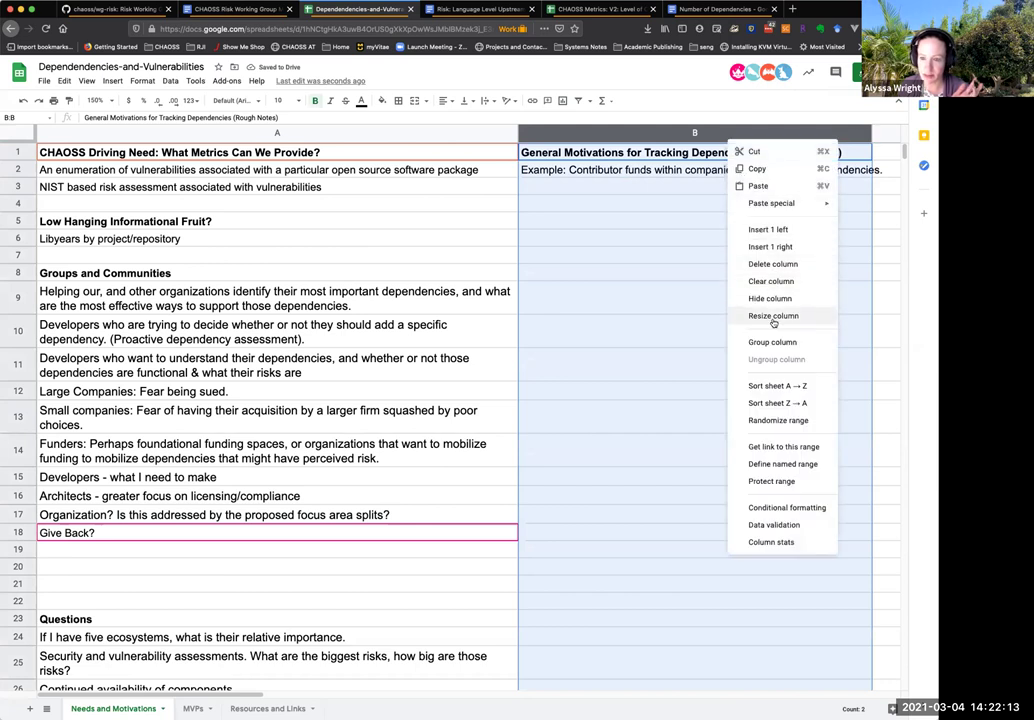
click(138, 80)
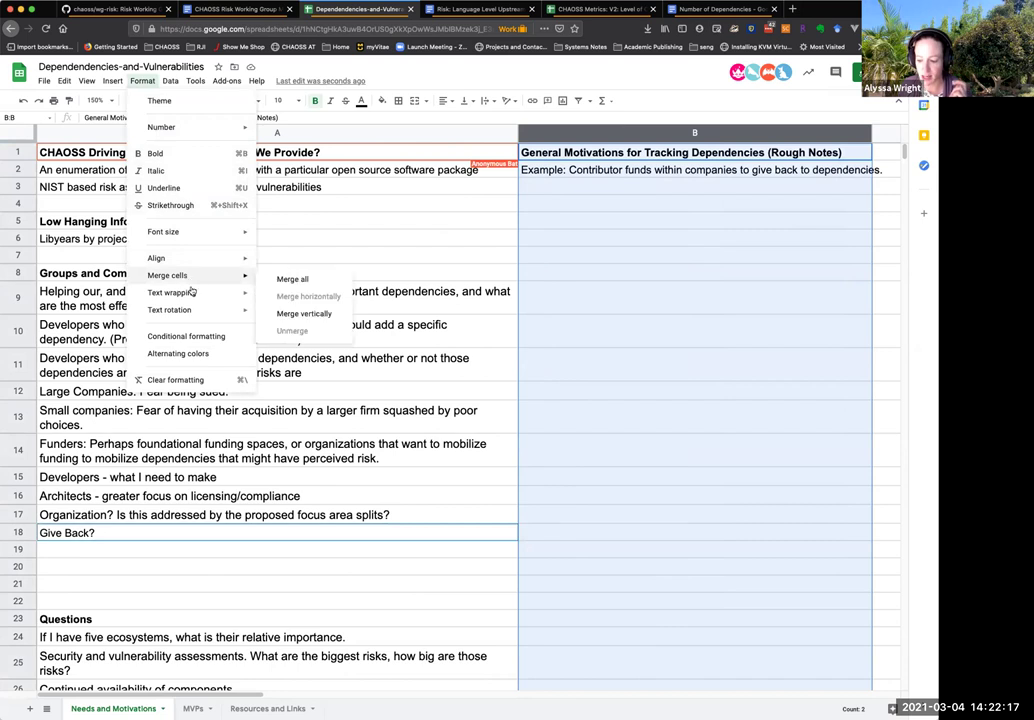
mouse_move(189, 292)
click(284, 312)
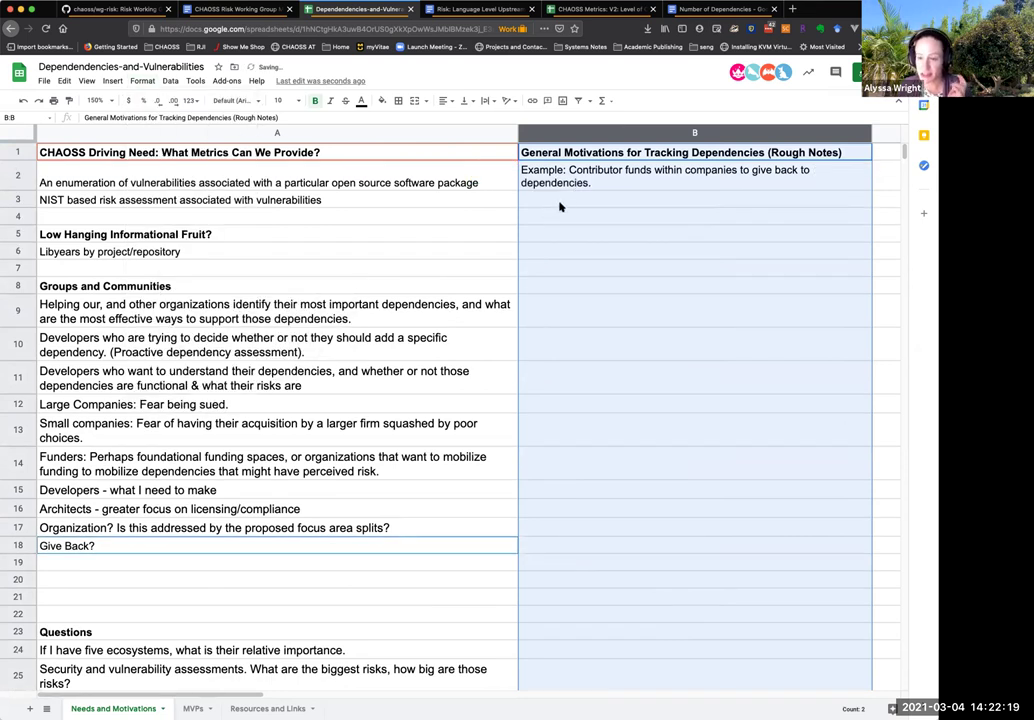
Step: Add a closing period to the B2 example text and commit it
click(561, 201)
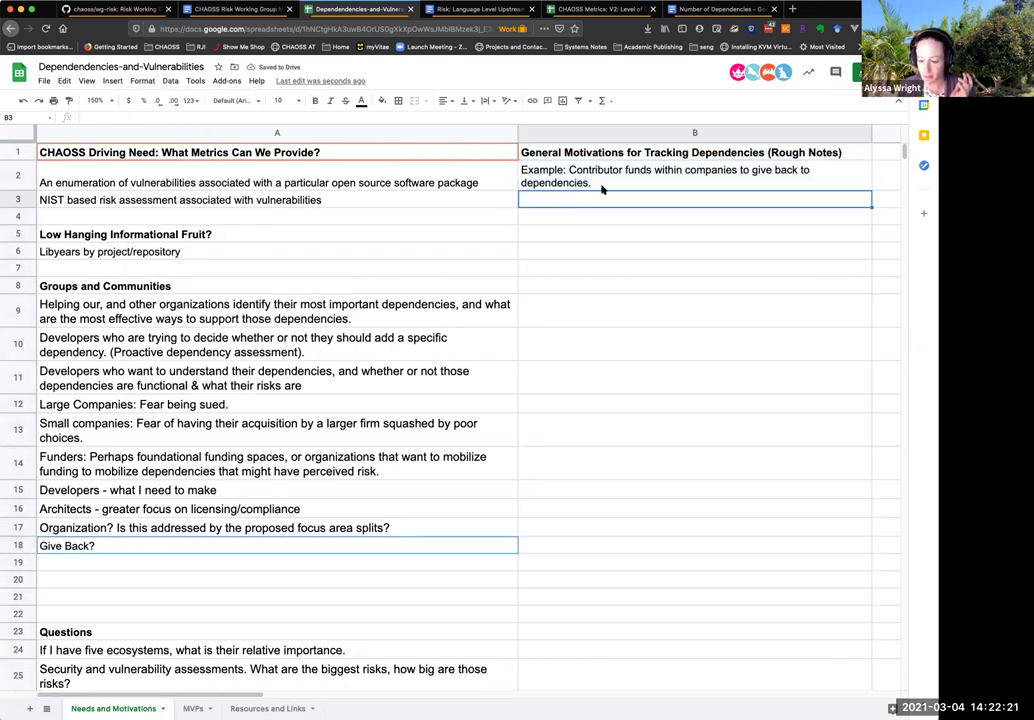
click(602, 186)
double_click(601, 185)
click(607, 183)
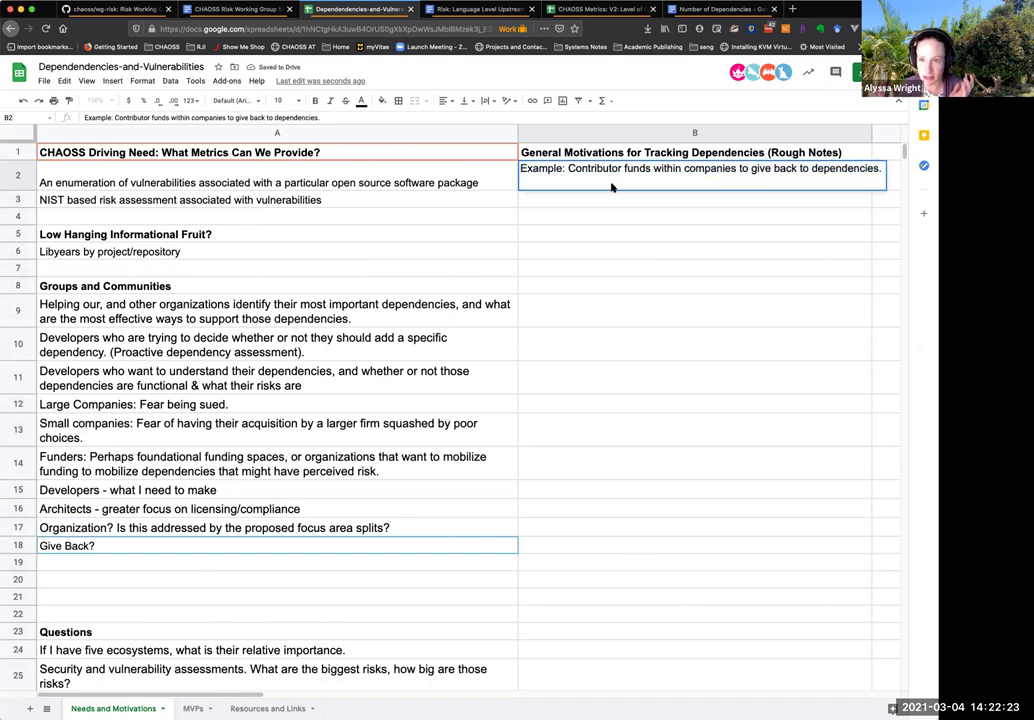
click(881, 169)
text(.)
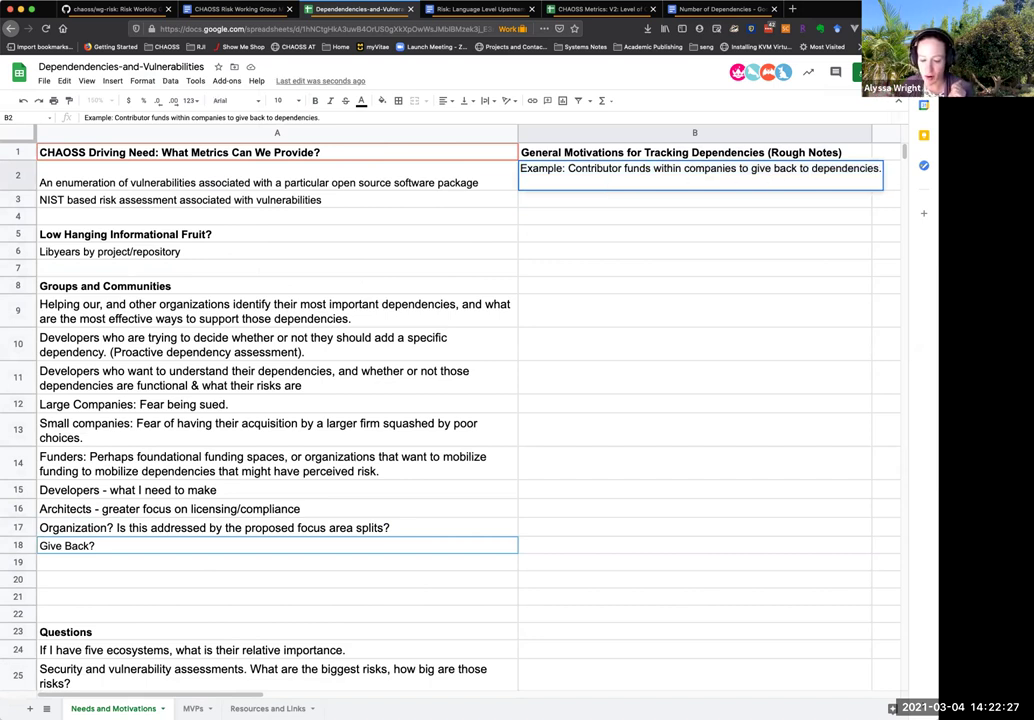
key(Return)
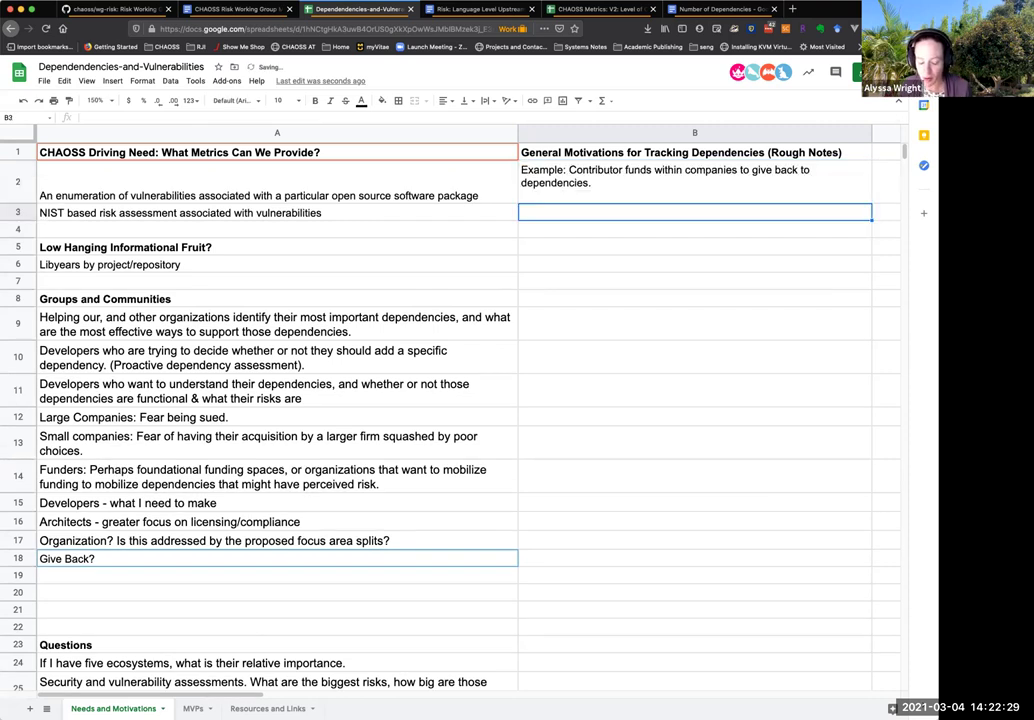
click(694, 176)
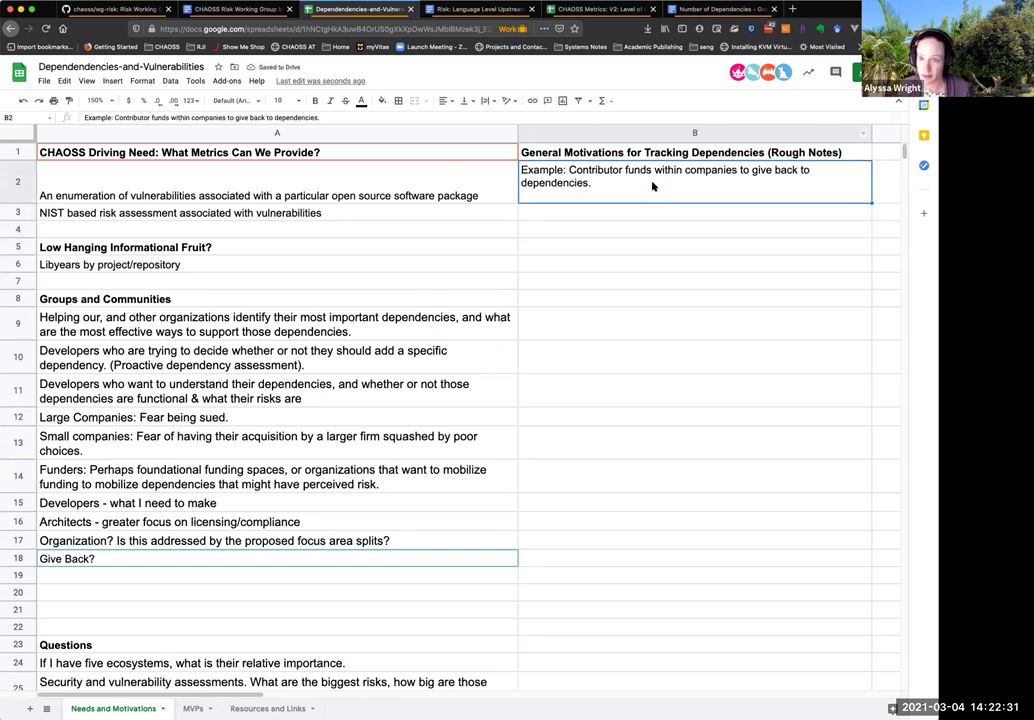
Step: Add notes 1 and 2 in B2: many companies funding one project, and less visible smaller dependencies
double_click(622, 193)
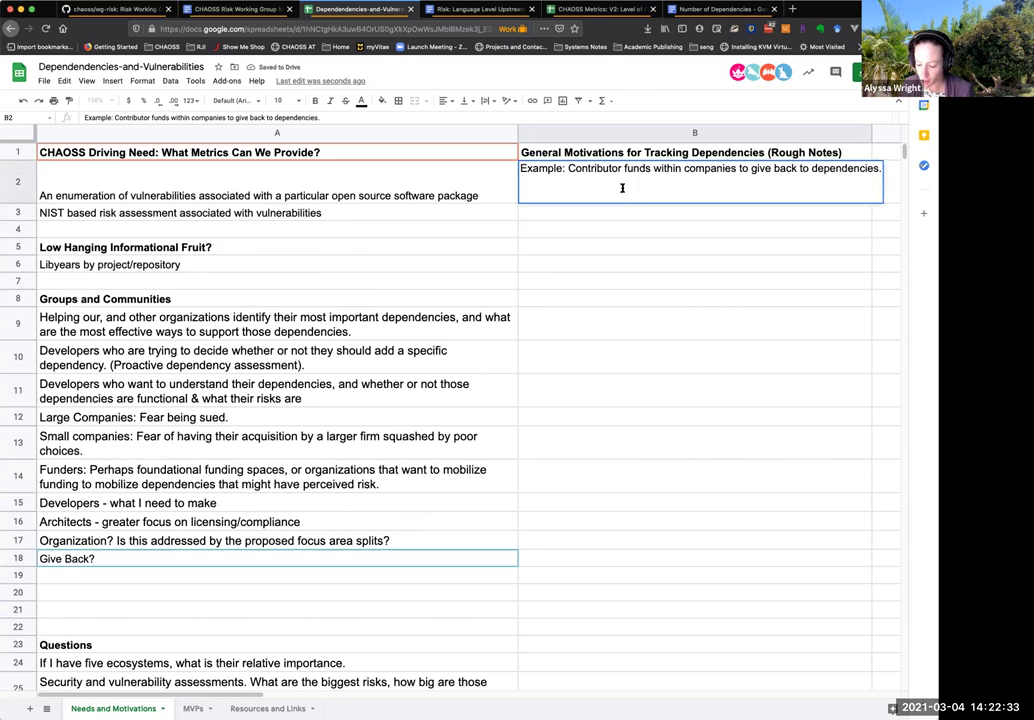
key(BackSpace)
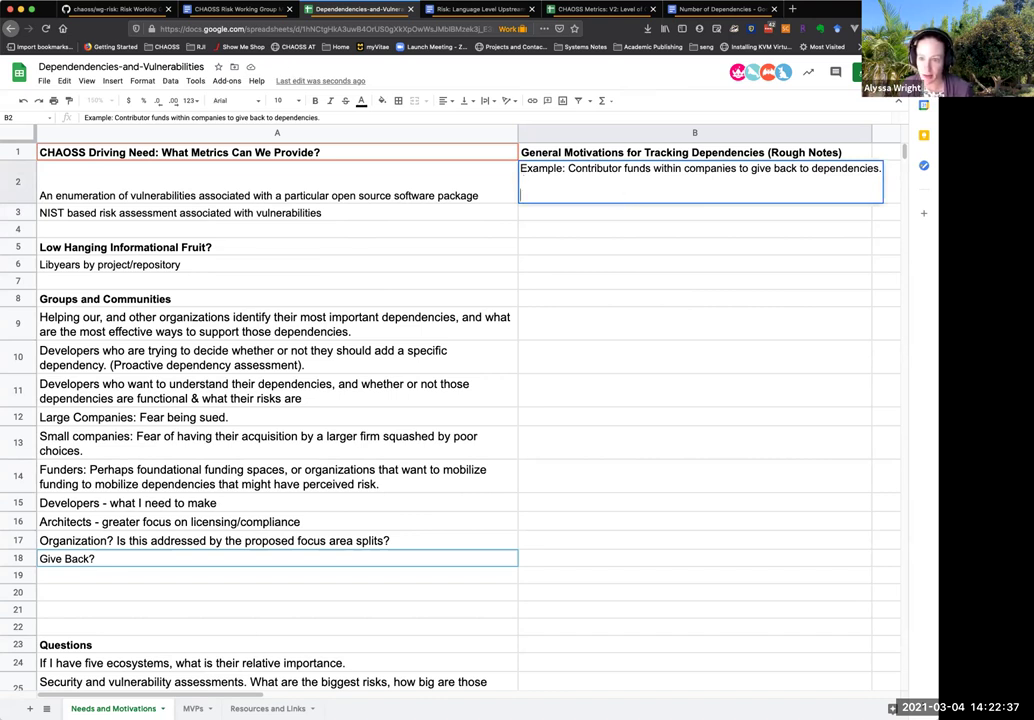
key(alt+Return)
key(alt+Return)
text(1. Lots of companies gave to the same project)
key(alt+Return)
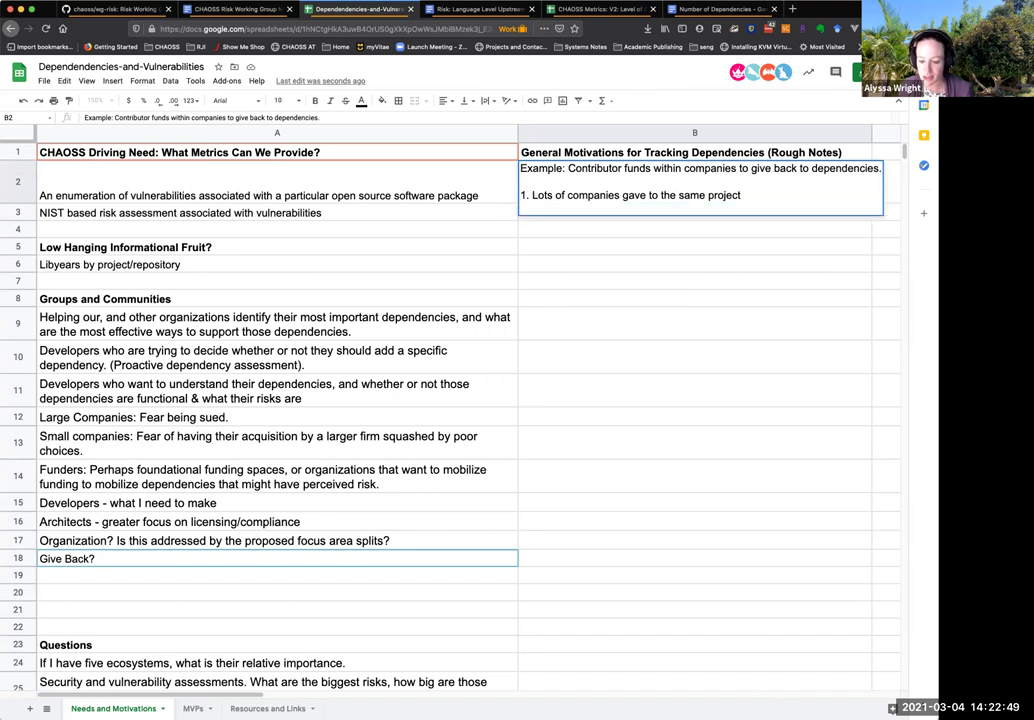
text(2. However, ther)
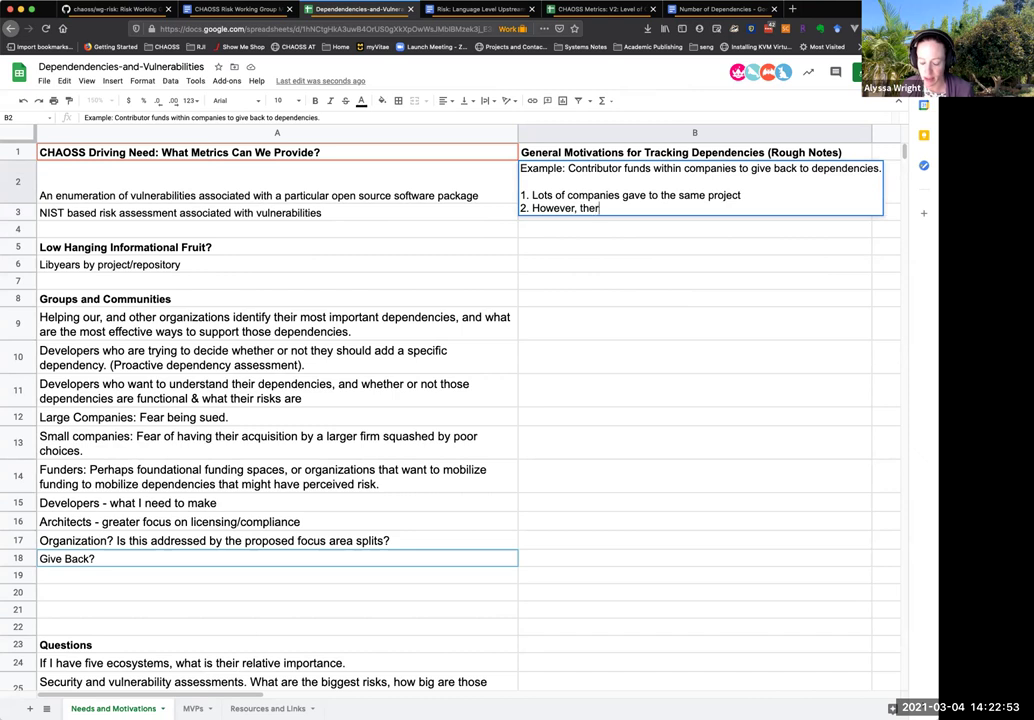
text(e are other, small e)
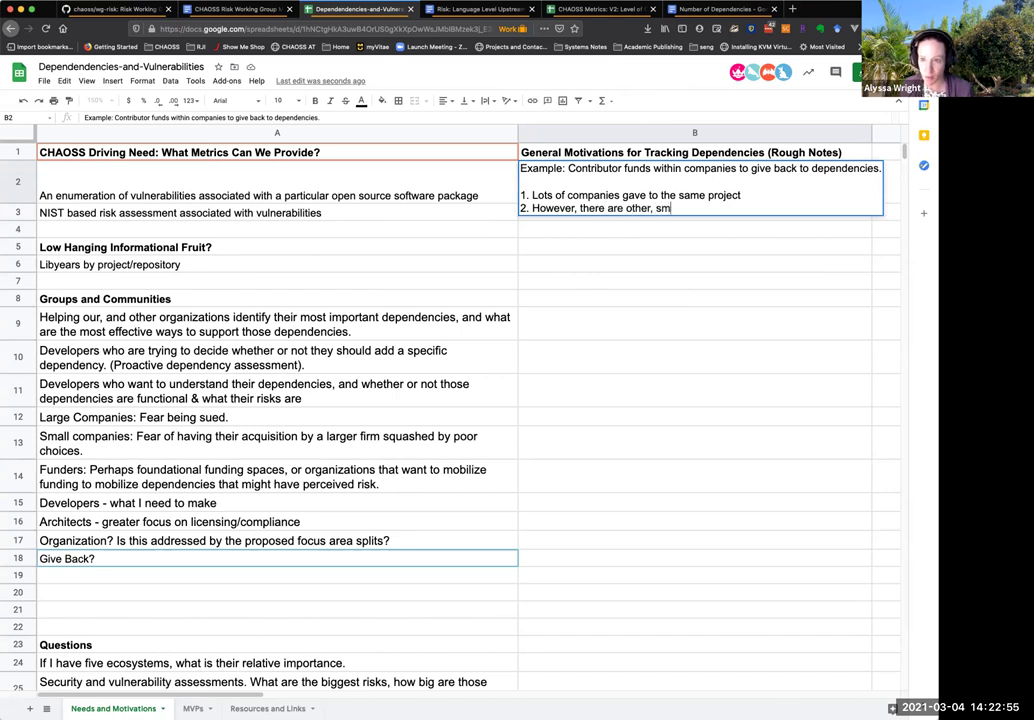
key(BackSpace)
key(BackSpace)
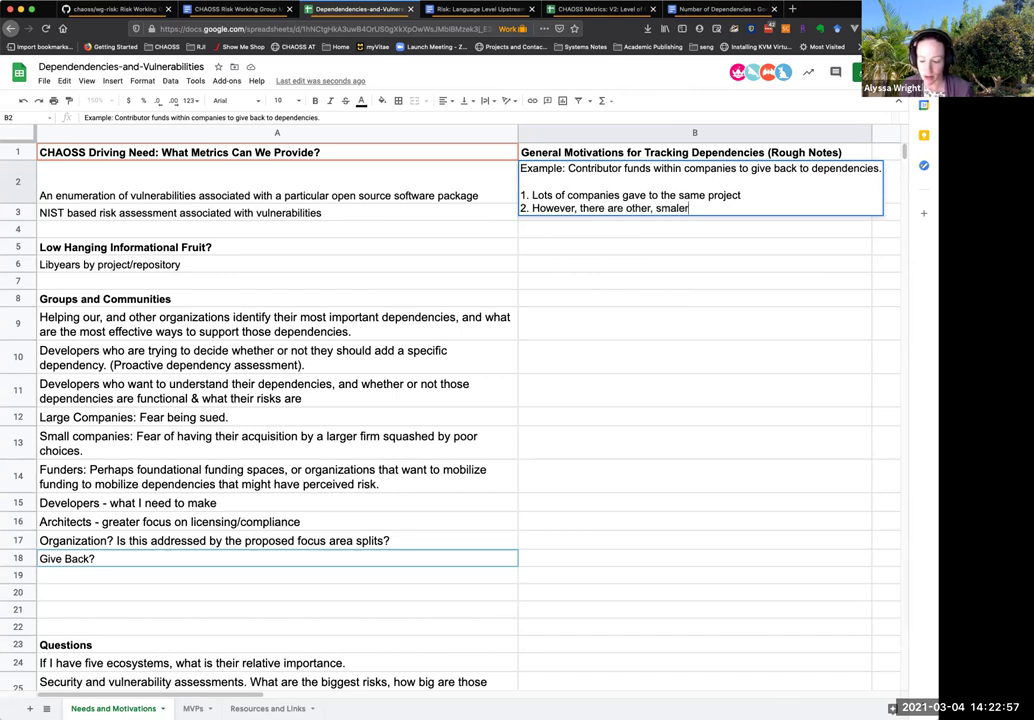
text(er projects)
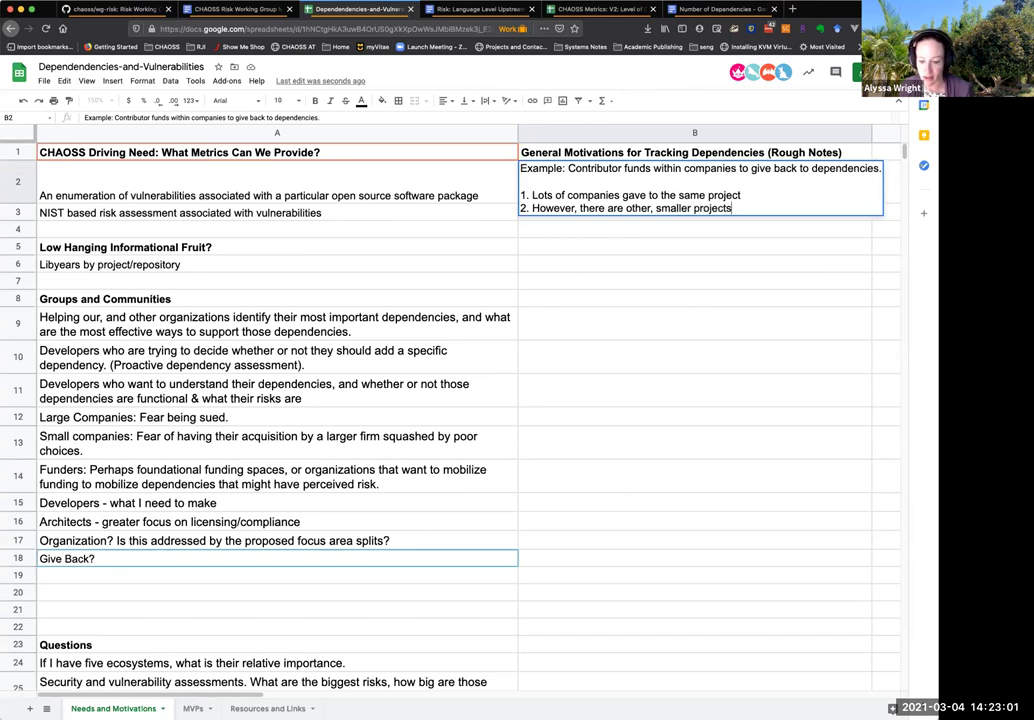
text( that also)
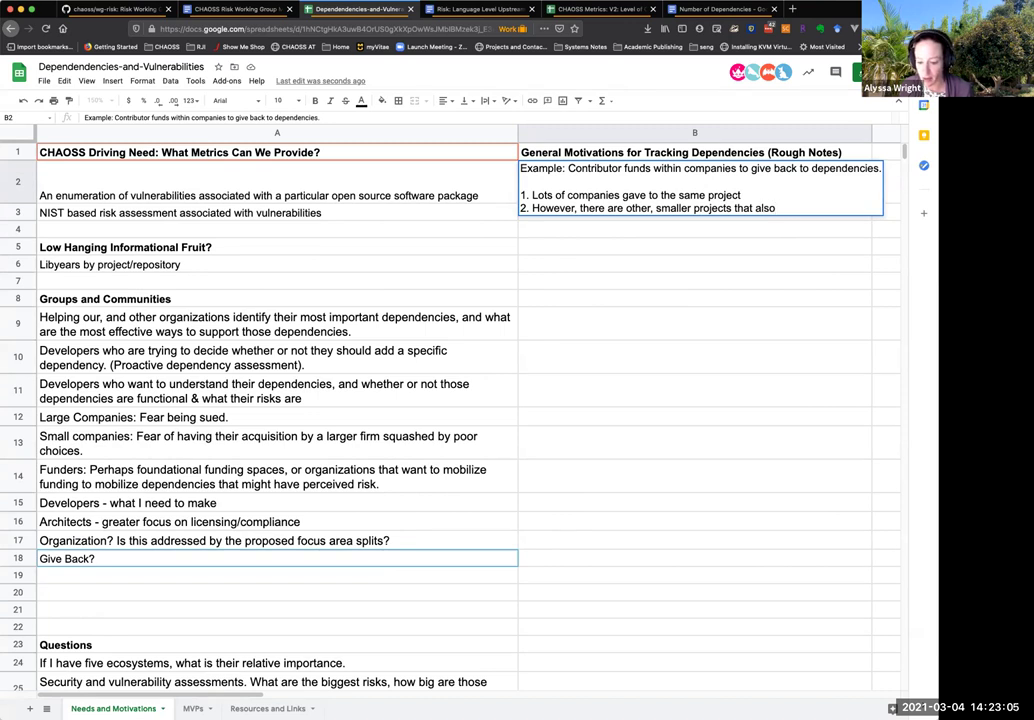
text( are dep)
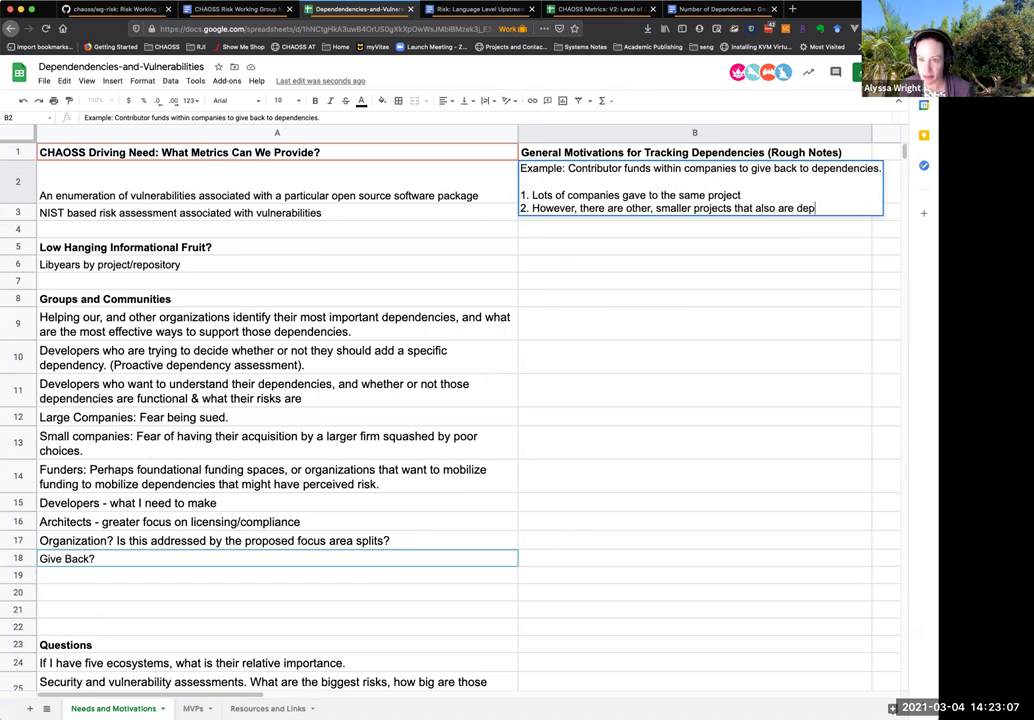
text(endencies we)
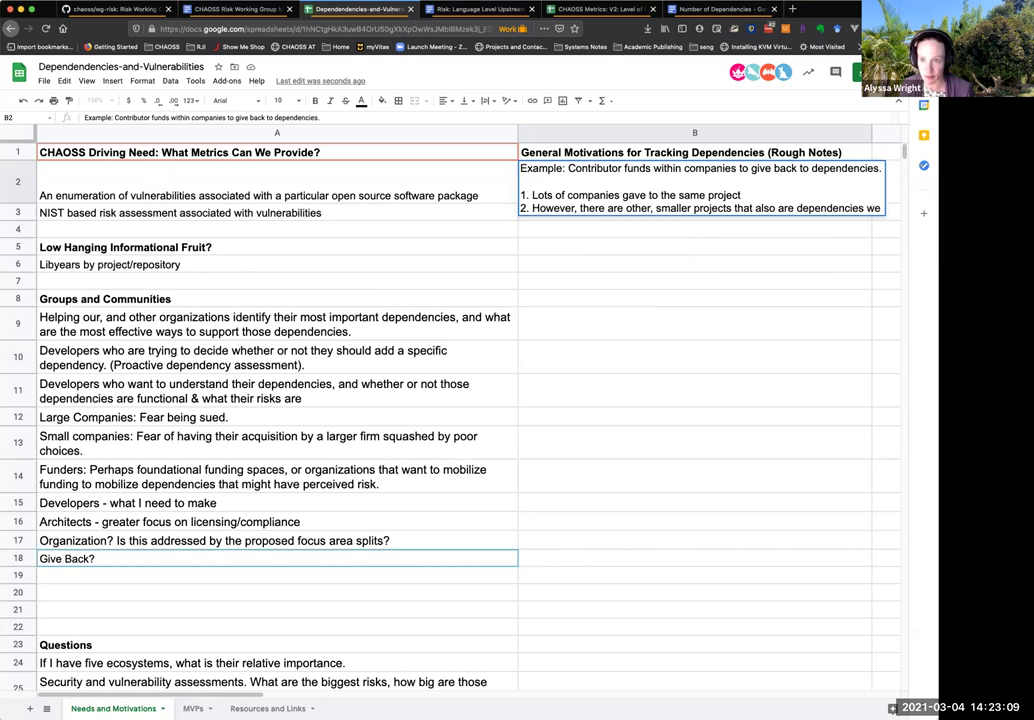
text( rely on, but are less visible, and)
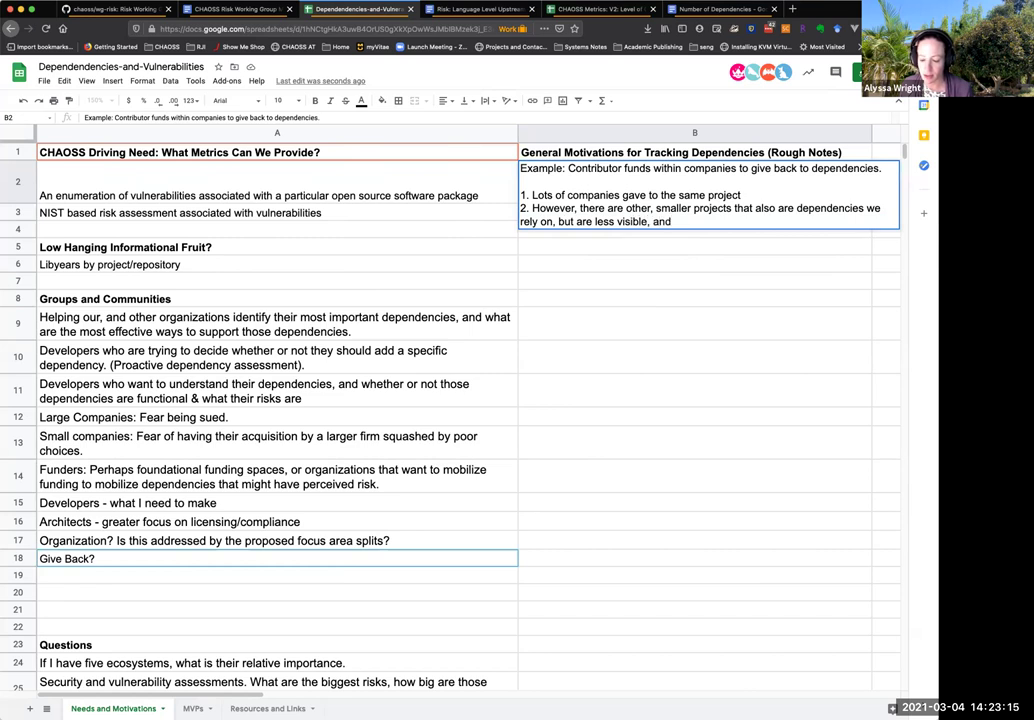
text(therefore less )
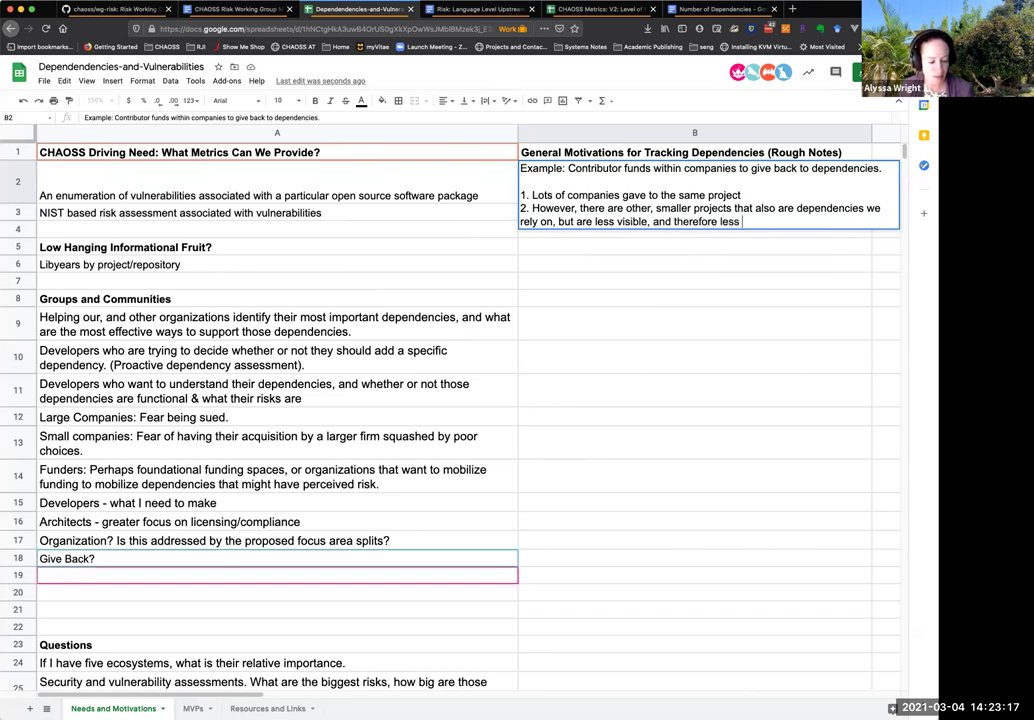
text(voted)
key(BackSpace)
key(BackSpace)
key(BackSpace)
text("voted on")
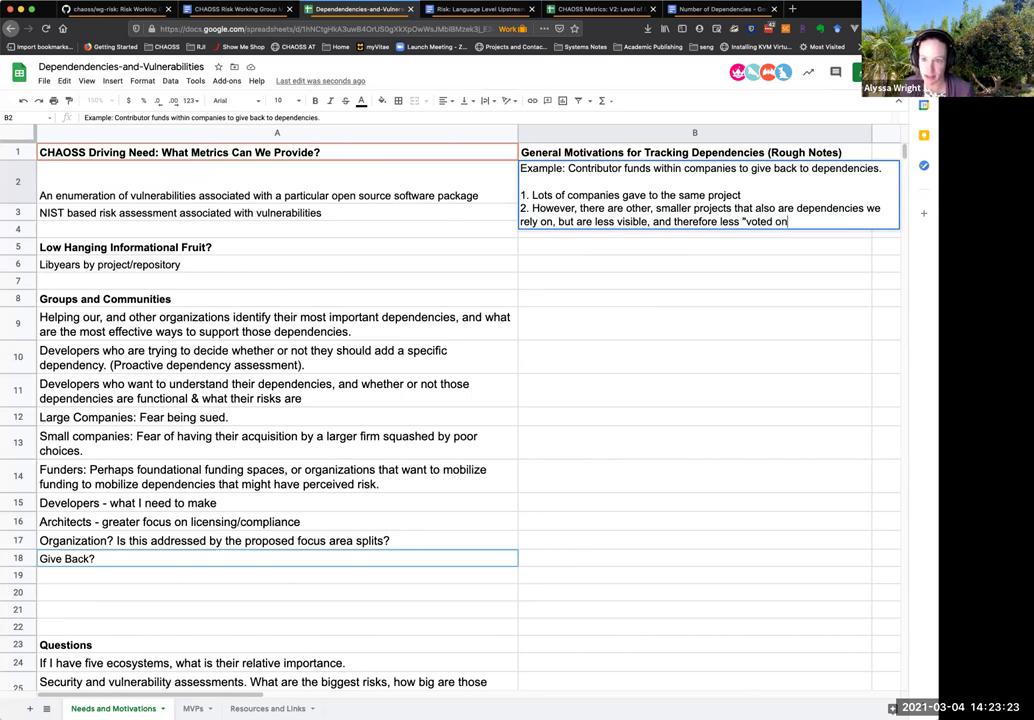
text(.)
Step: Add notes 3 (ROI of smaller projects) and 4 (supply-chain awareness) to B2 and commit
key(alt+Return)
text(3.)
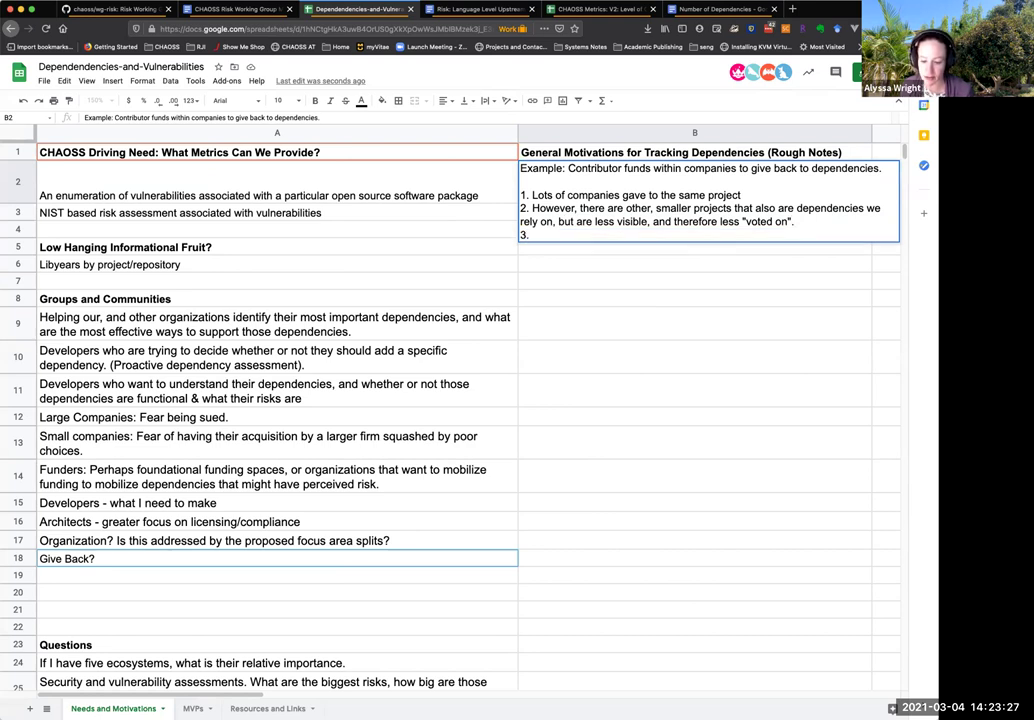
text( Perhaps the)
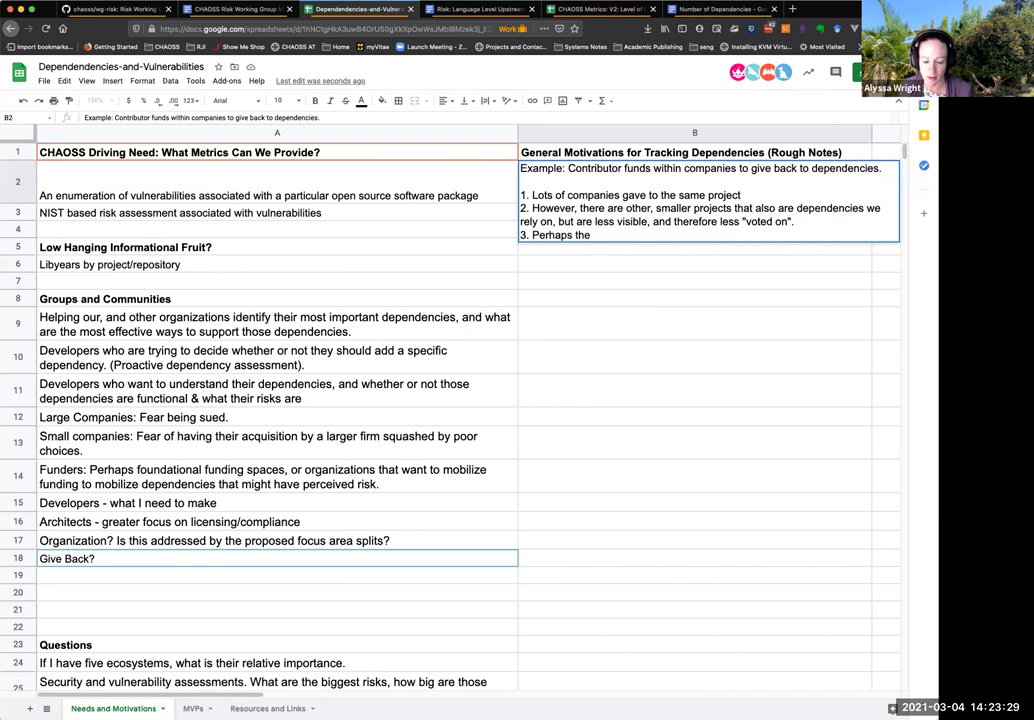
text( ROI for sma)
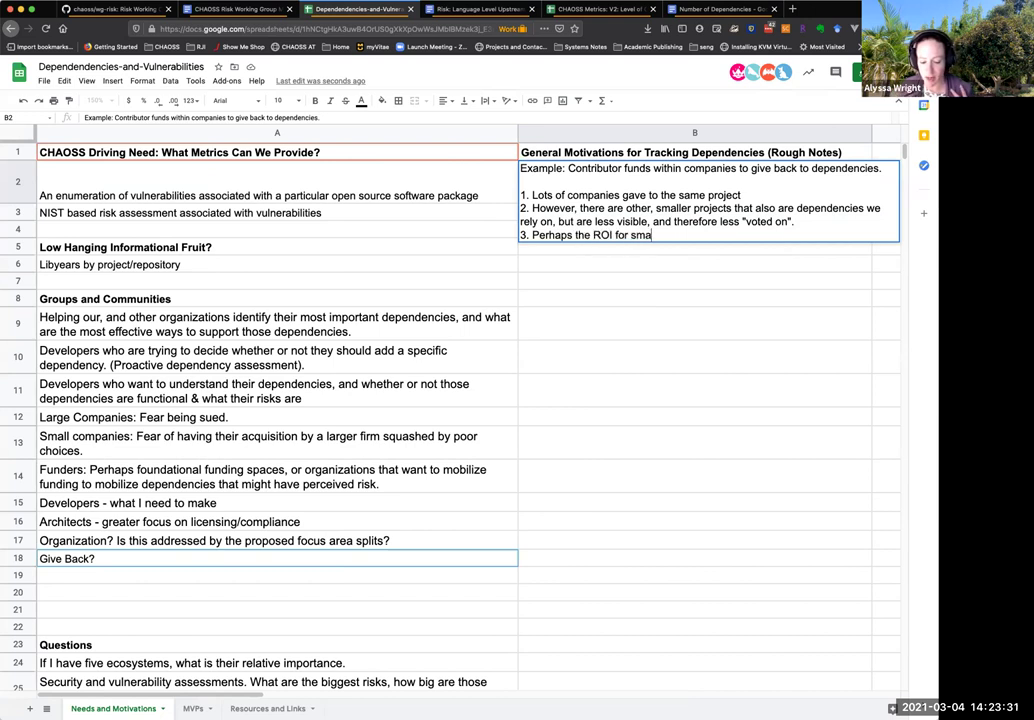
text(ller projects)
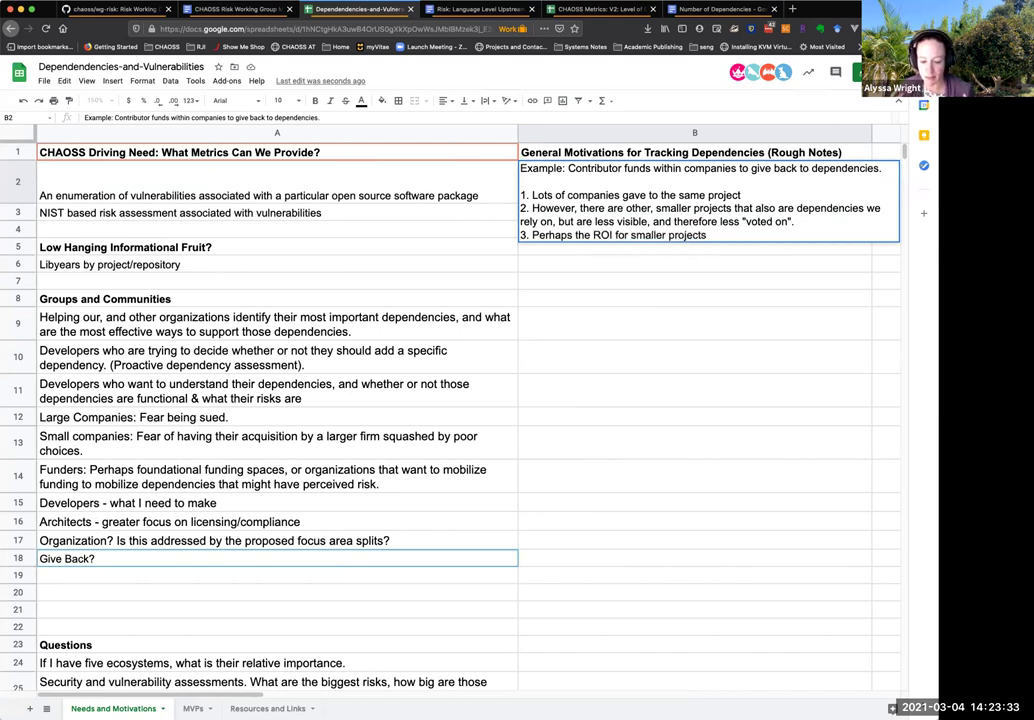
text( is not as )
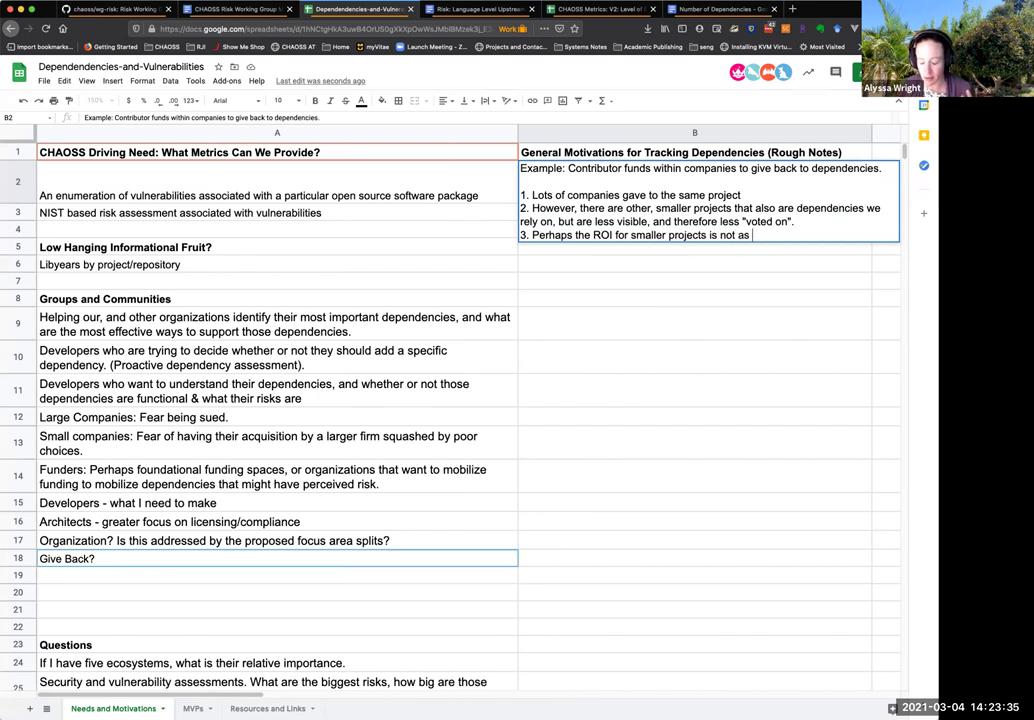
text(visible.)
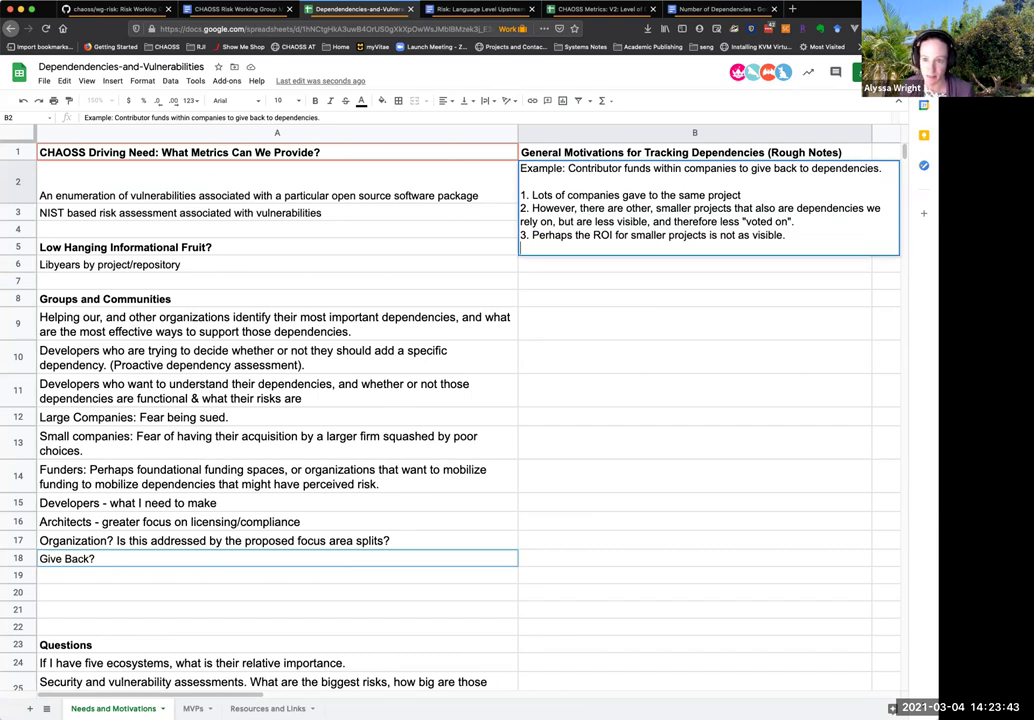
key(alt+Return)
text(4. Looking at the dependency issue from a supply chain perspe)
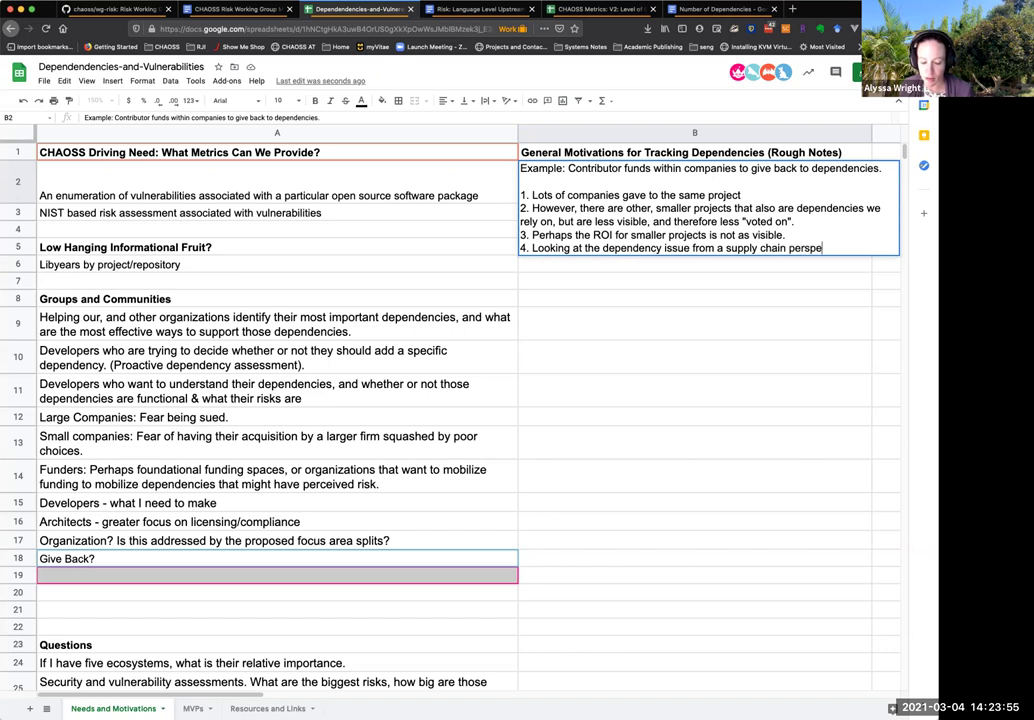
text(ctive also)
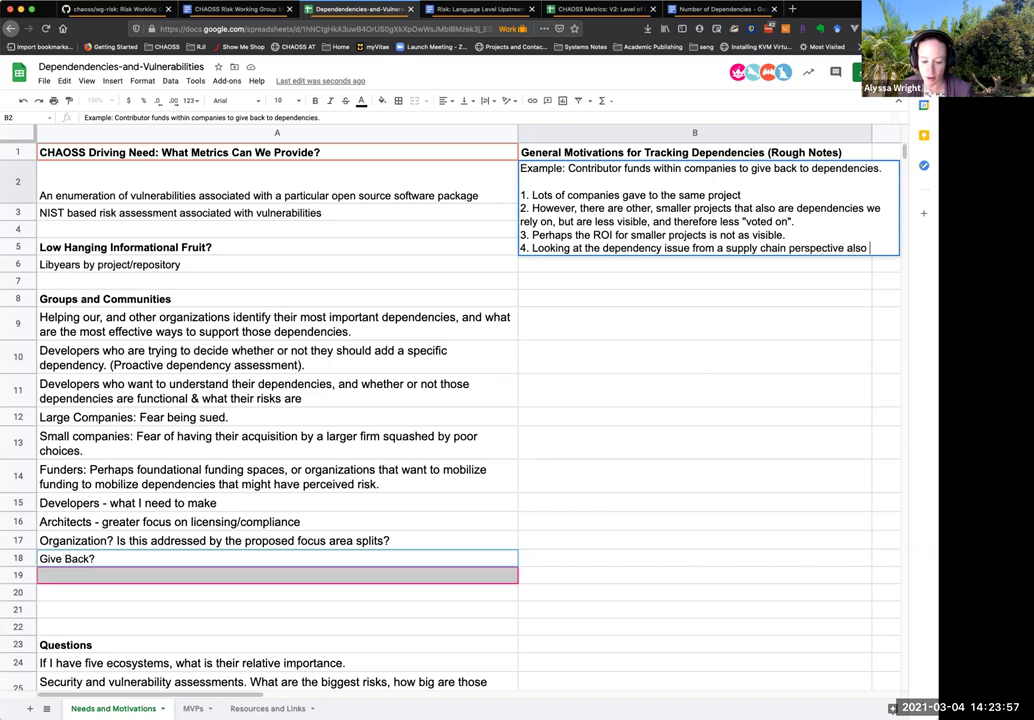
text( allow)
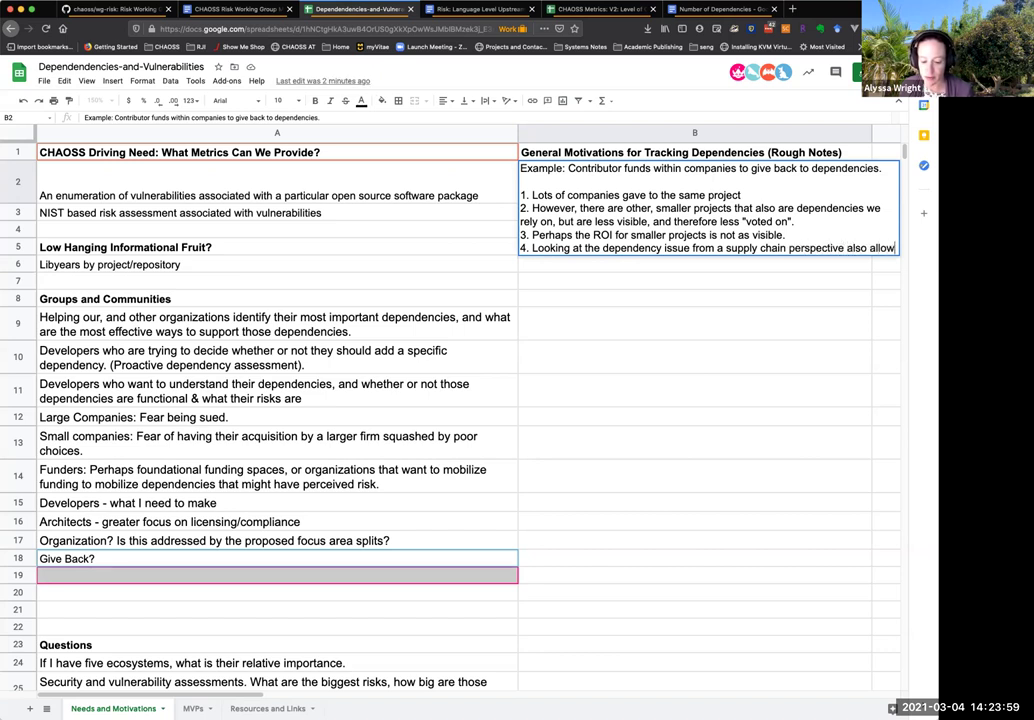
text(s you to lift up aware)
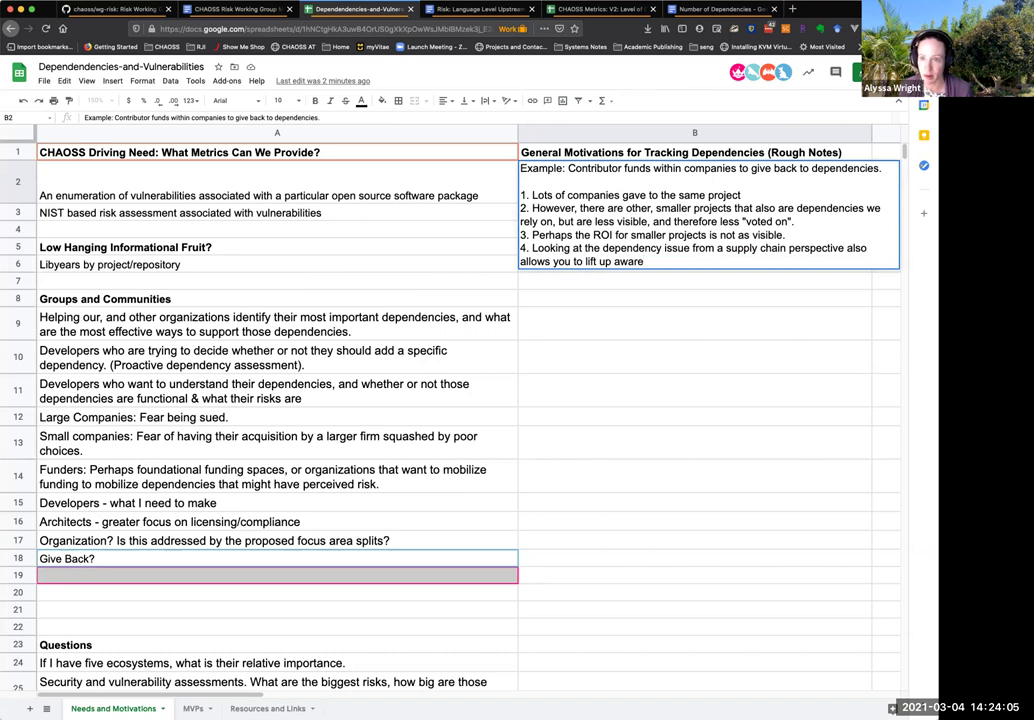
text(ness)
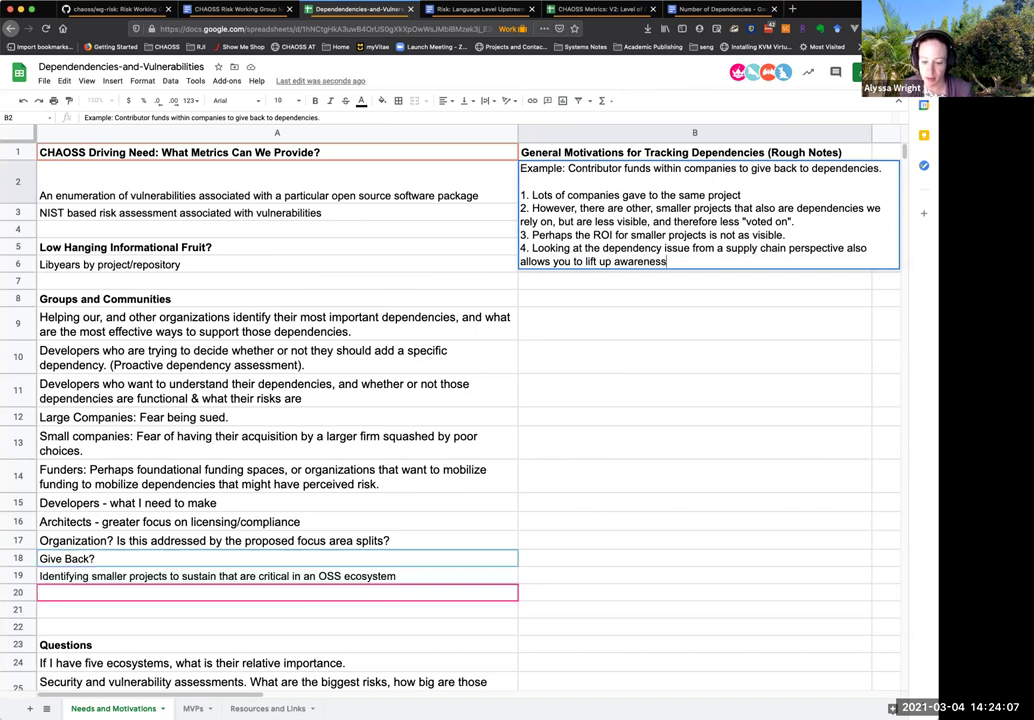
text(for)
key(BackSpace)
key(BackSpace)
key(BackSpace)
text(of smaller projects, and their rel)
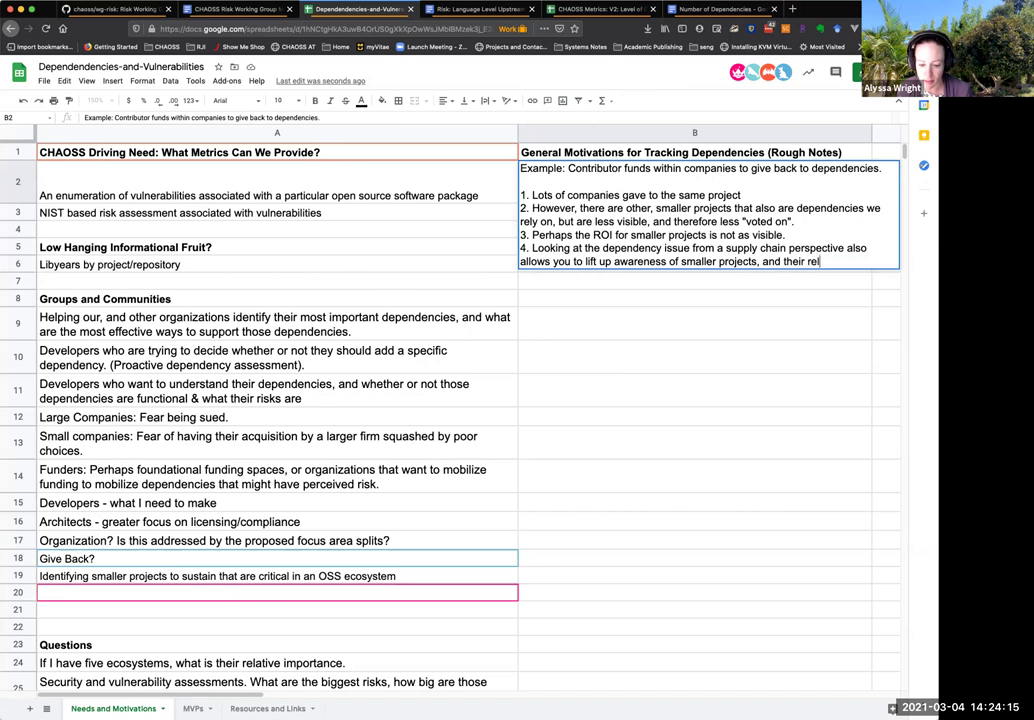
text(ative impor)
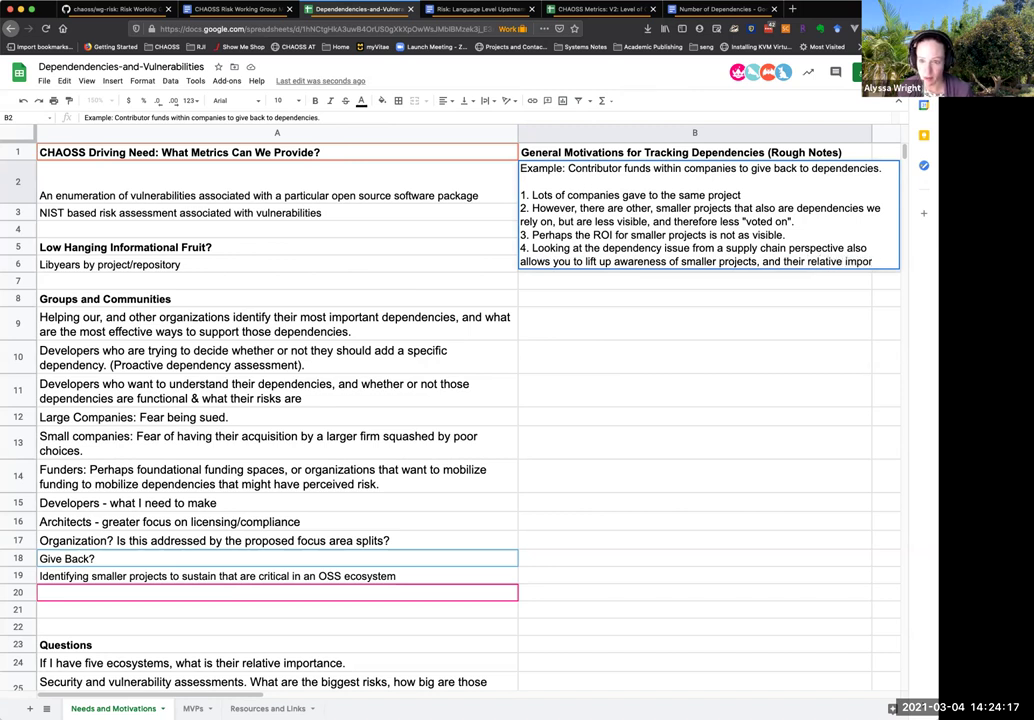
text(tance.)
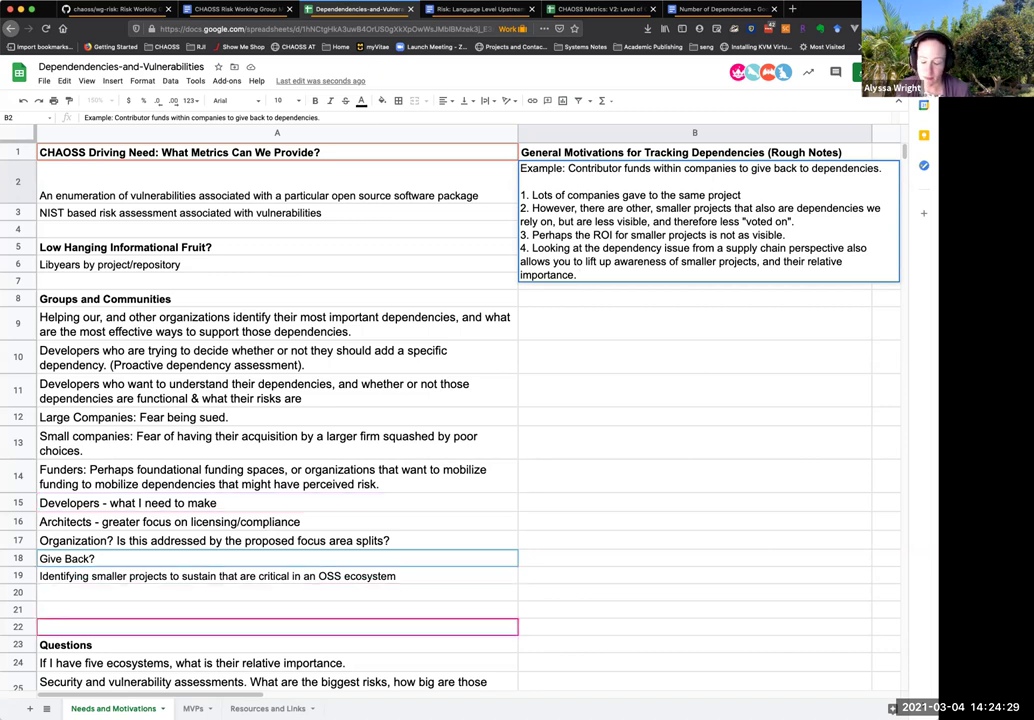
key(Return)
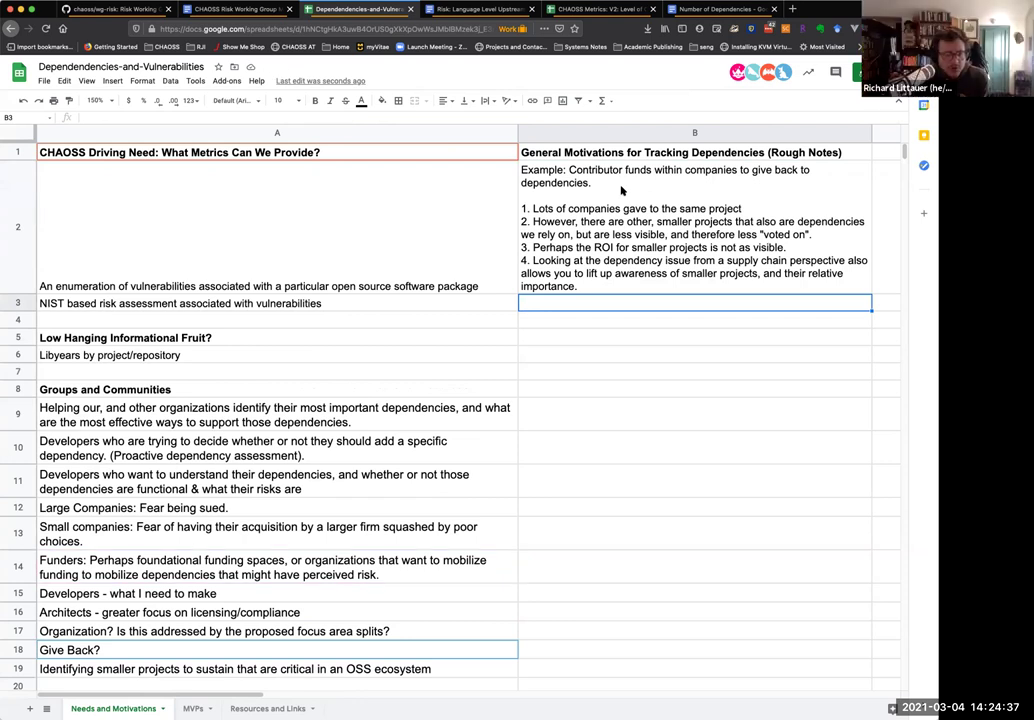
Step: Start B3 with 'Funders:', listing 1. Large funders like Sloan and 2. Back your Stack or Open Collective
double_click(594, 298)
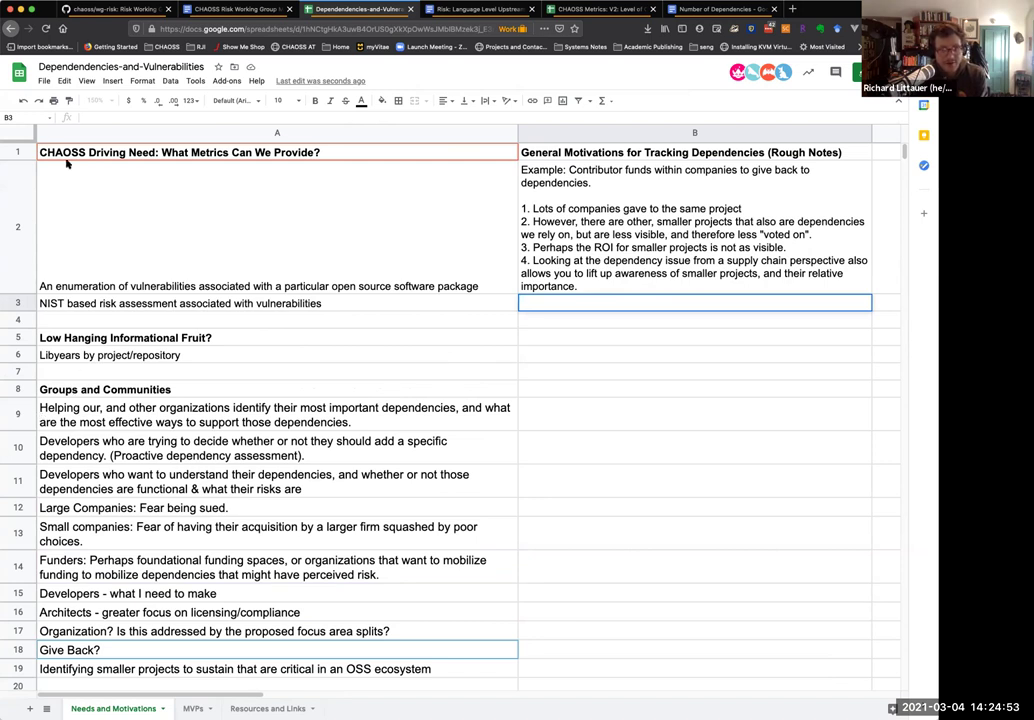
text(Funders:)
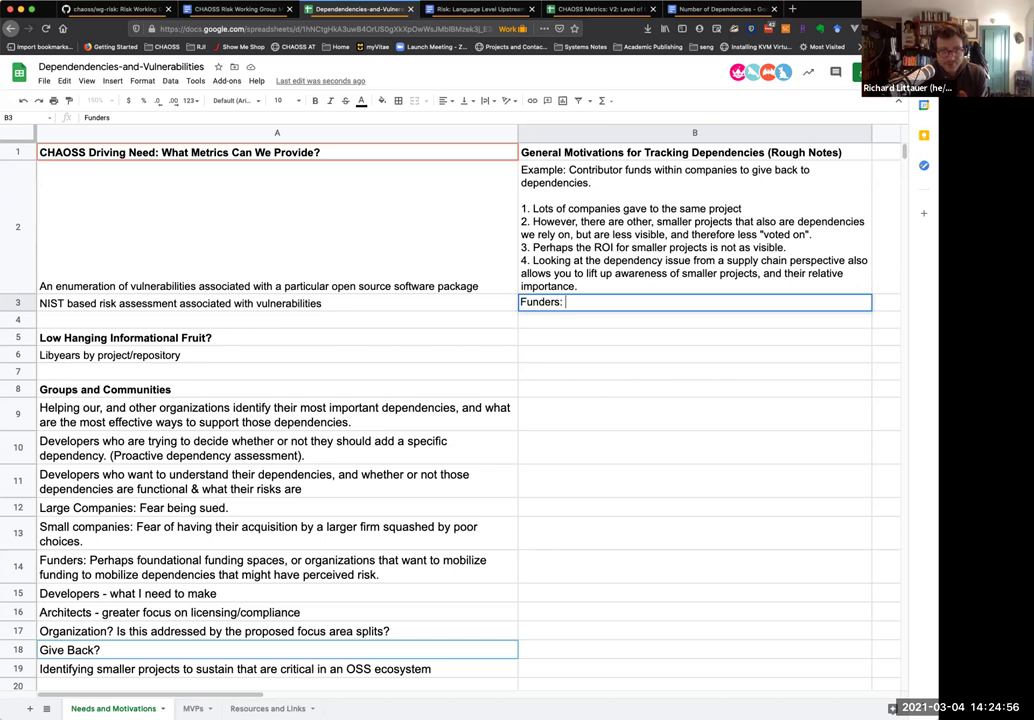
key(alt+Return)
text(1. Large )
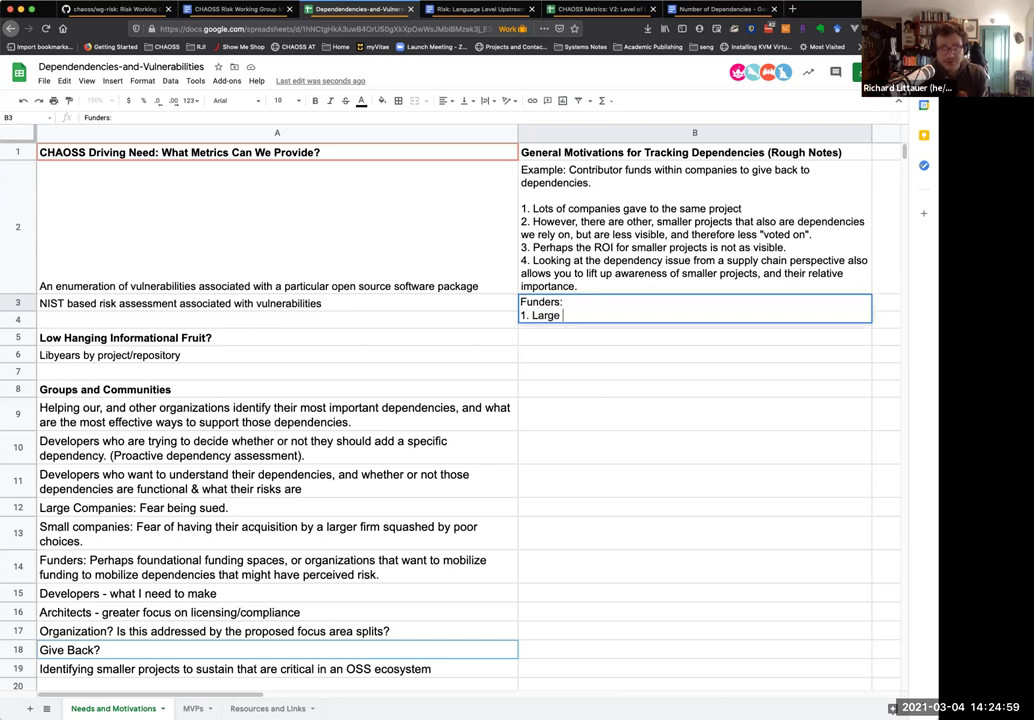
text(funders li)
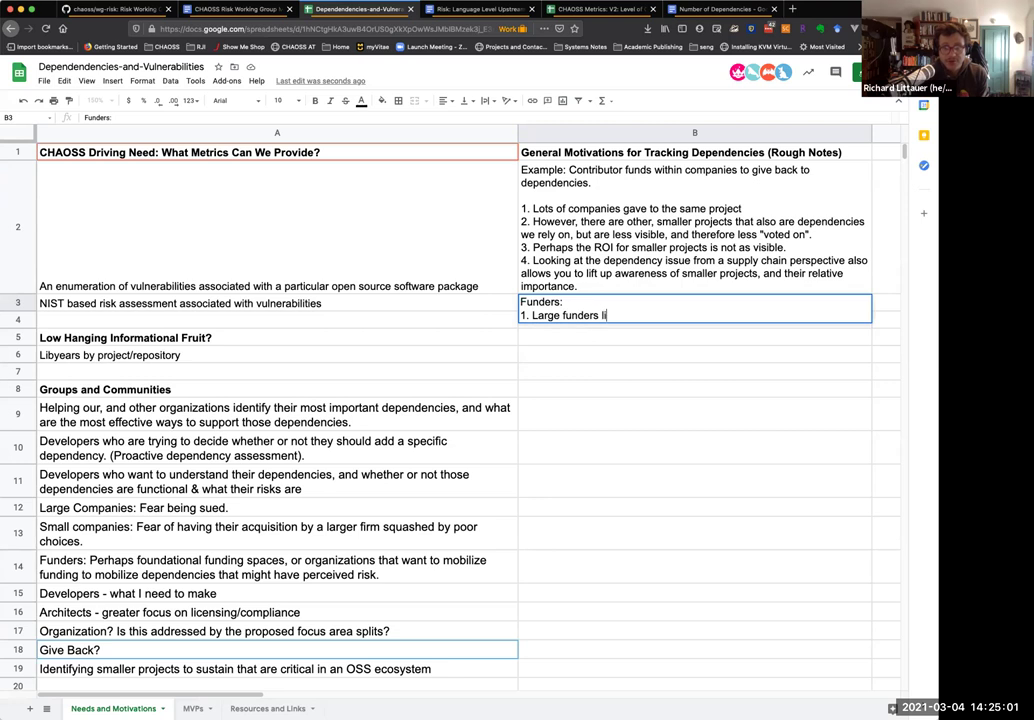
text(ke SLoan)
key(BackSpace)
key(BackSpace)
key(BackSpace)
key(BackSpace)
text(loan)
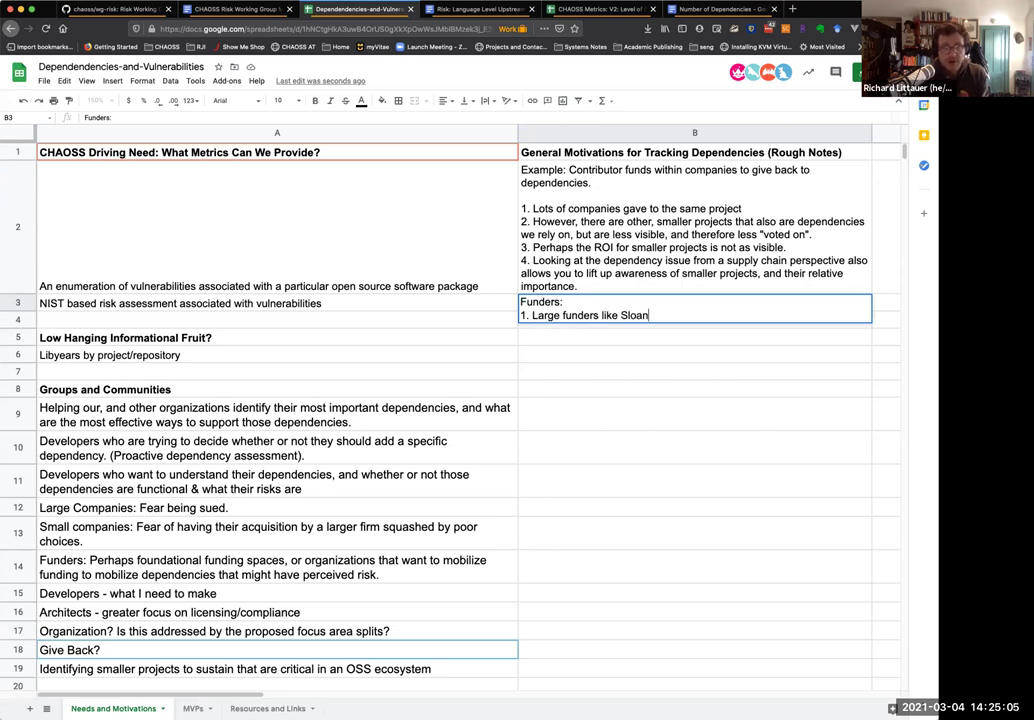
key(alt+Return)
text(2. Small funders )
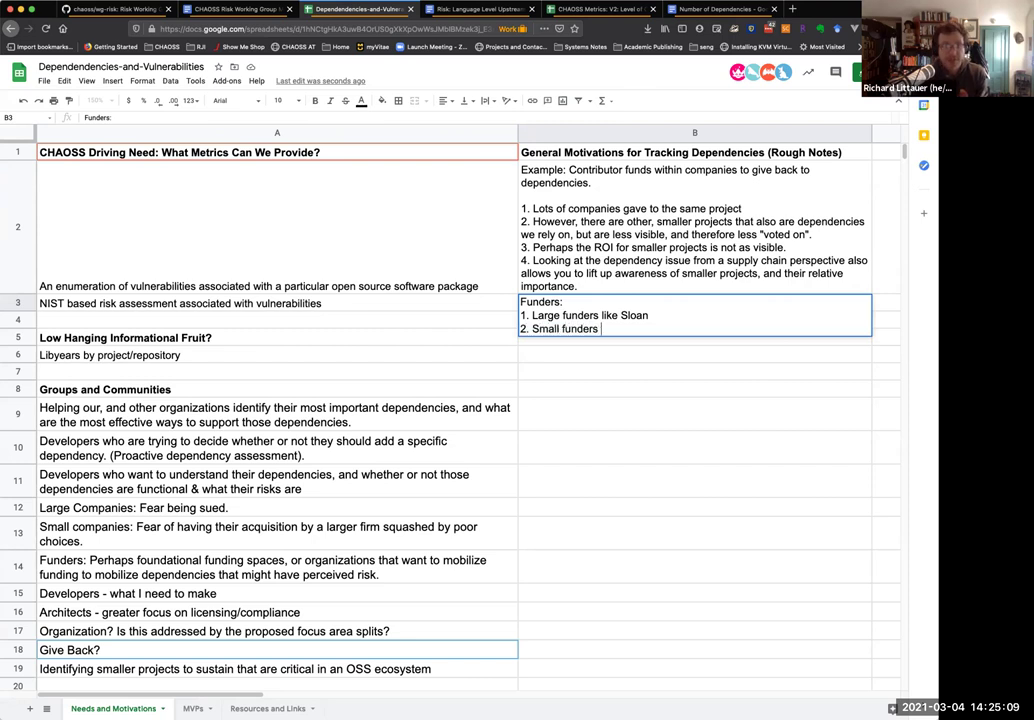
text(like Back your AS)
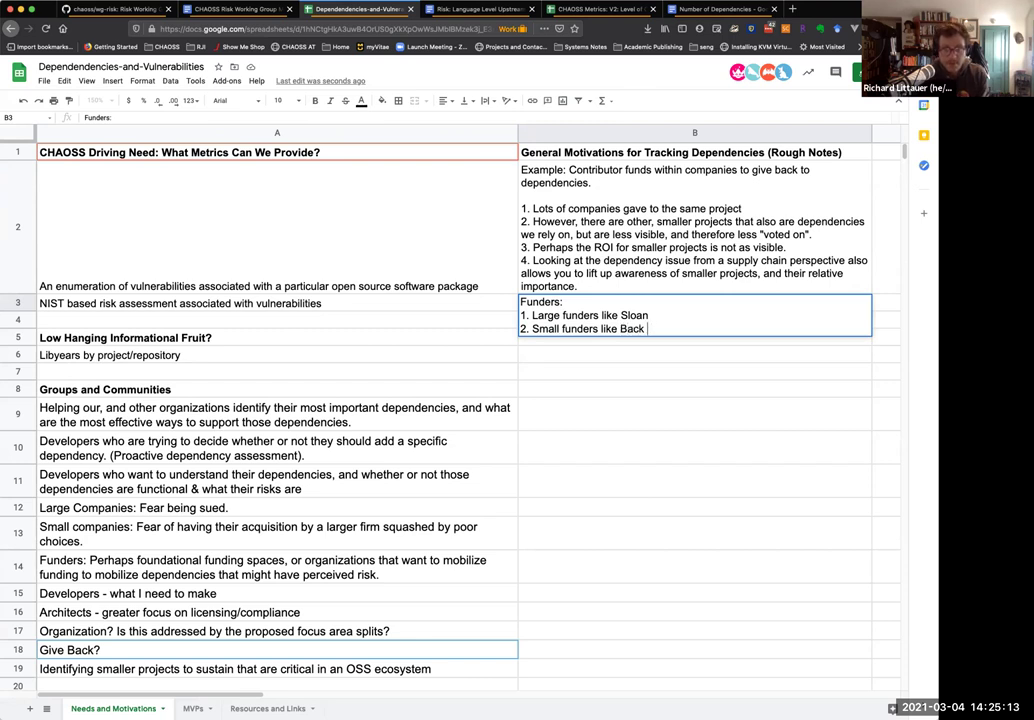
key(BackSpace)
key(BackSpace)
text(Stack or Open Cole)
key(BackSpace)
text(lective)
Step: Add item 3, 'Corporate OSPOs, shoring up their own risk', to the Funders list
key(alt+Return)
text(3)
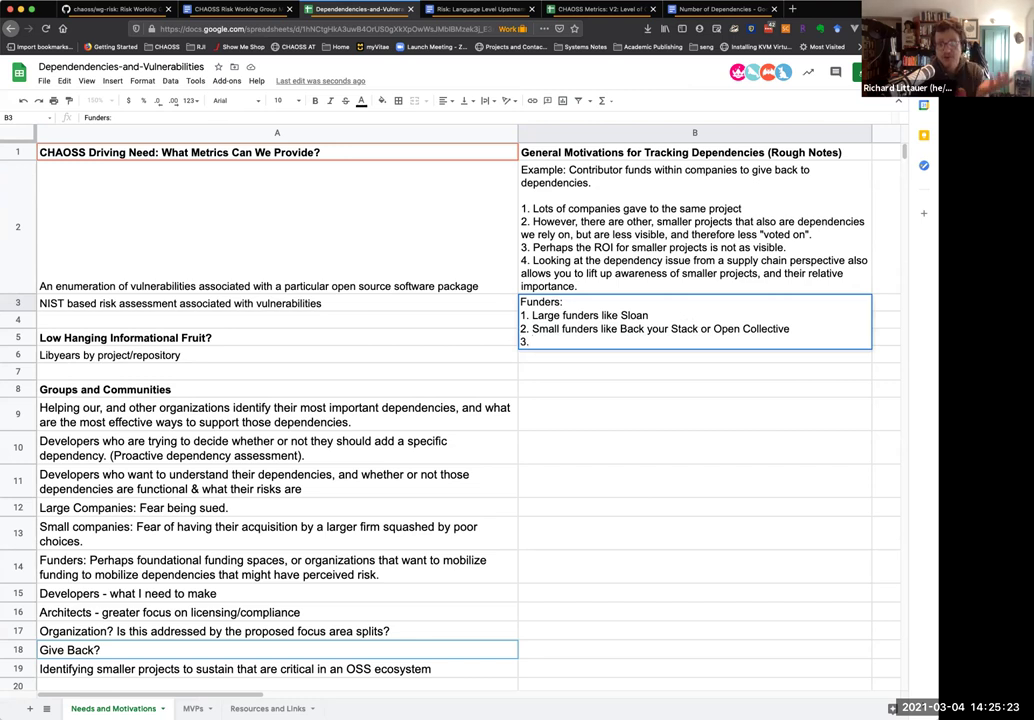
text(. Corporate OSPOs)
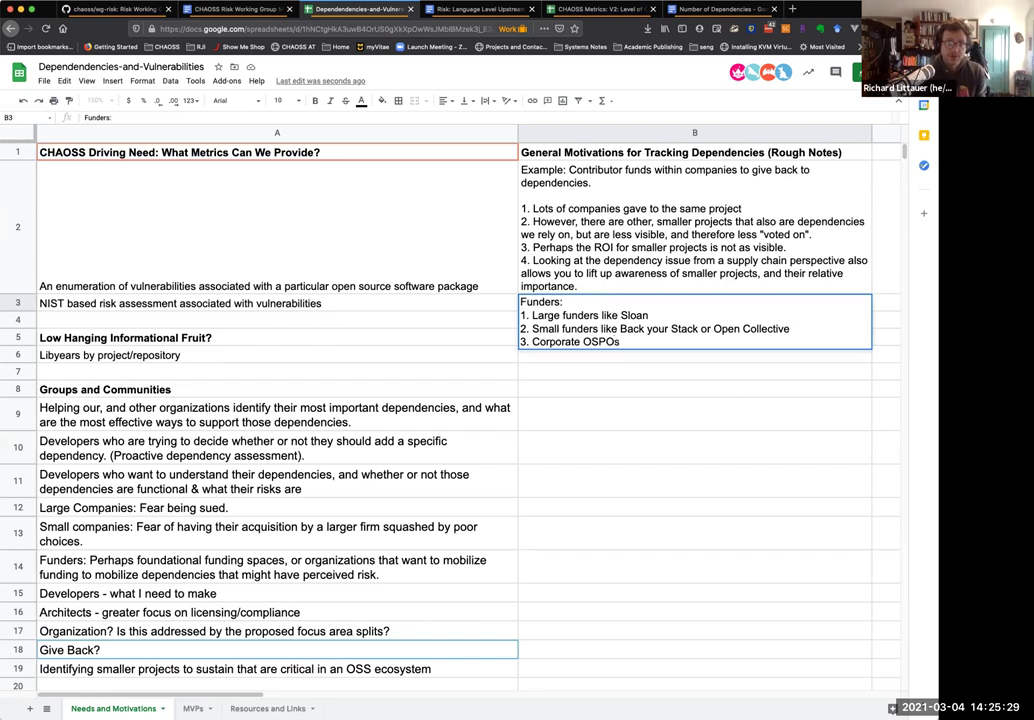
text(, who)
key(BackSpace)
key(BackSpace)
text(showin)
key(BackSpace)
key(BackSpace)
key(BackSpace)
text(ring up their own risk)
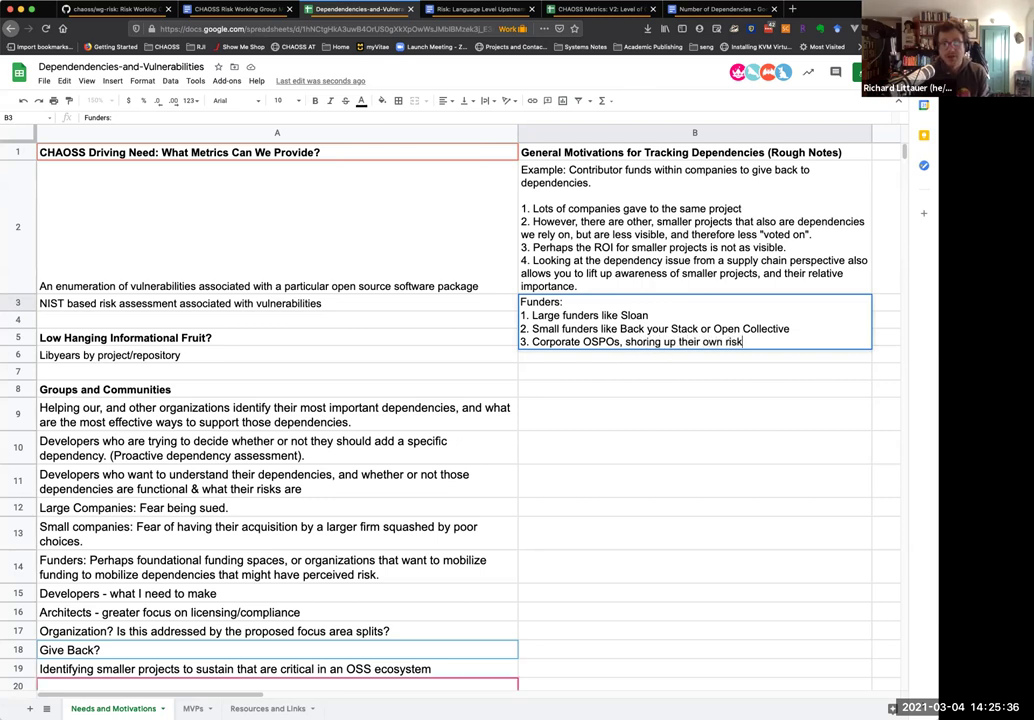
key(alt+Return)
Step: Add items 4 'Individual developers' and 5 'Foundations (i.e., cryptocurrencies)' to the Funders list
text(4. )
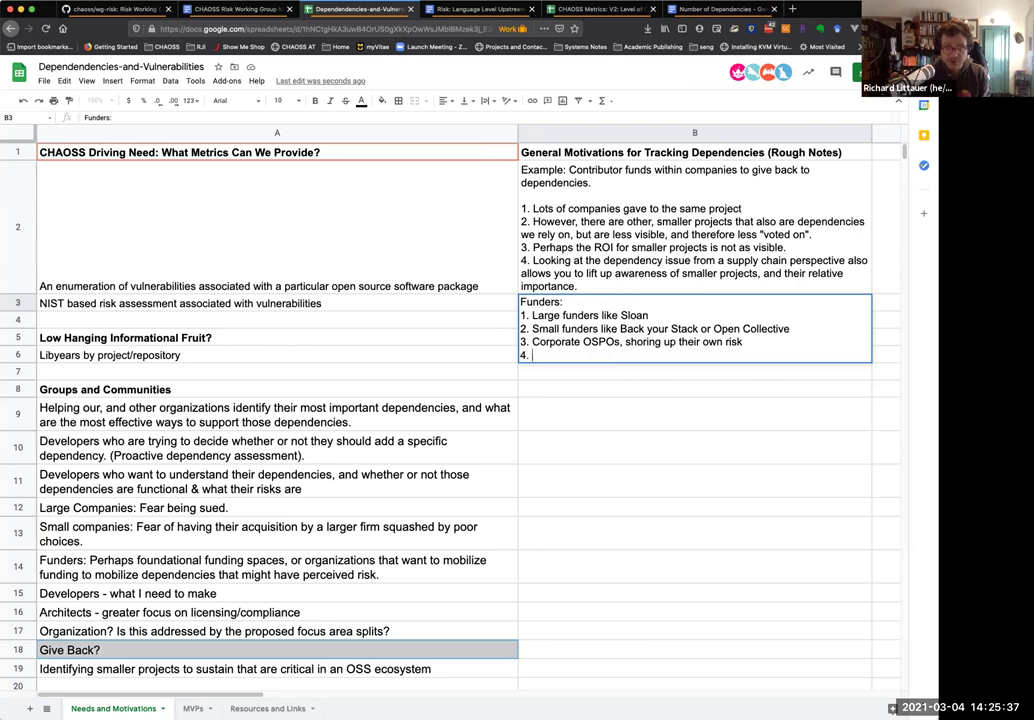
text(Individual developers)
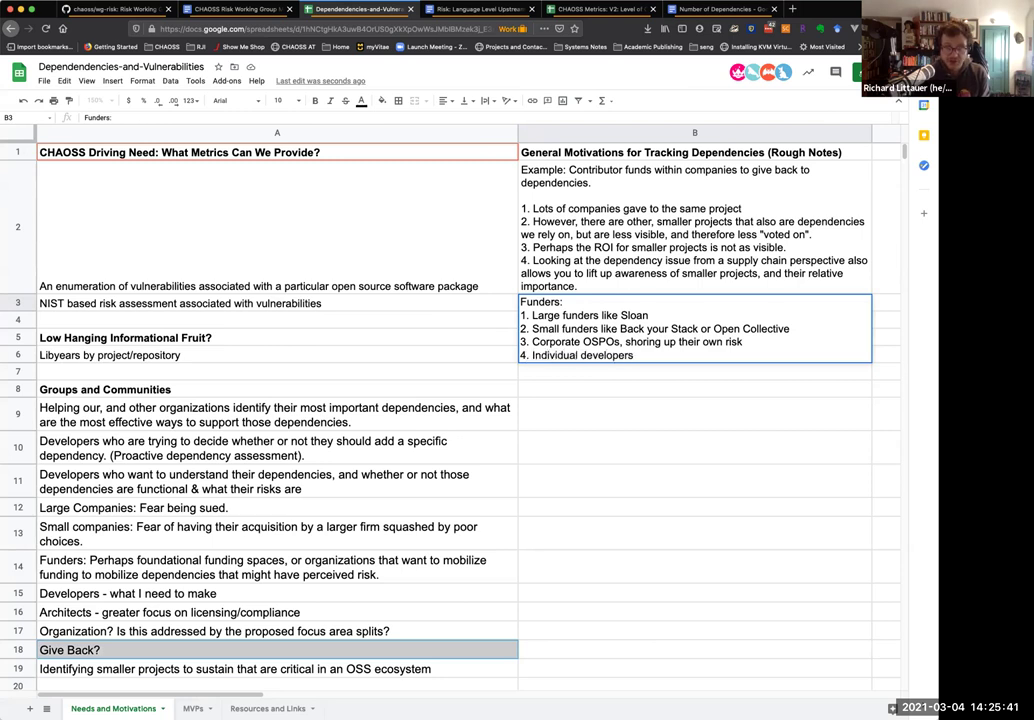
key(alt+Return)
text(5. Foud)
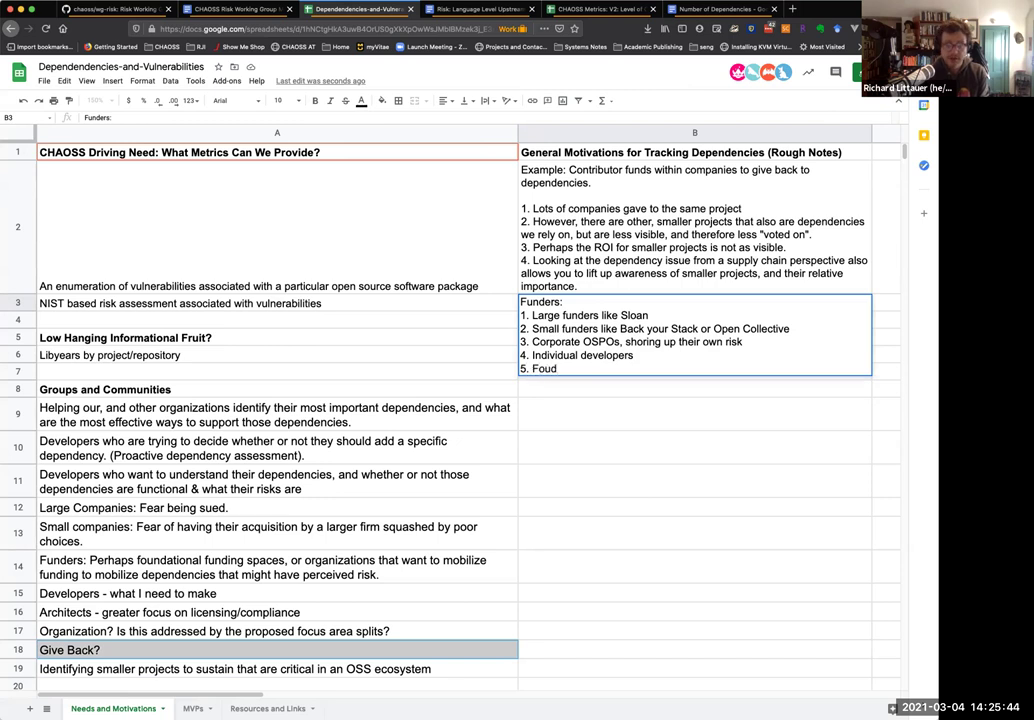
key(BackSpace)
text(ndations )
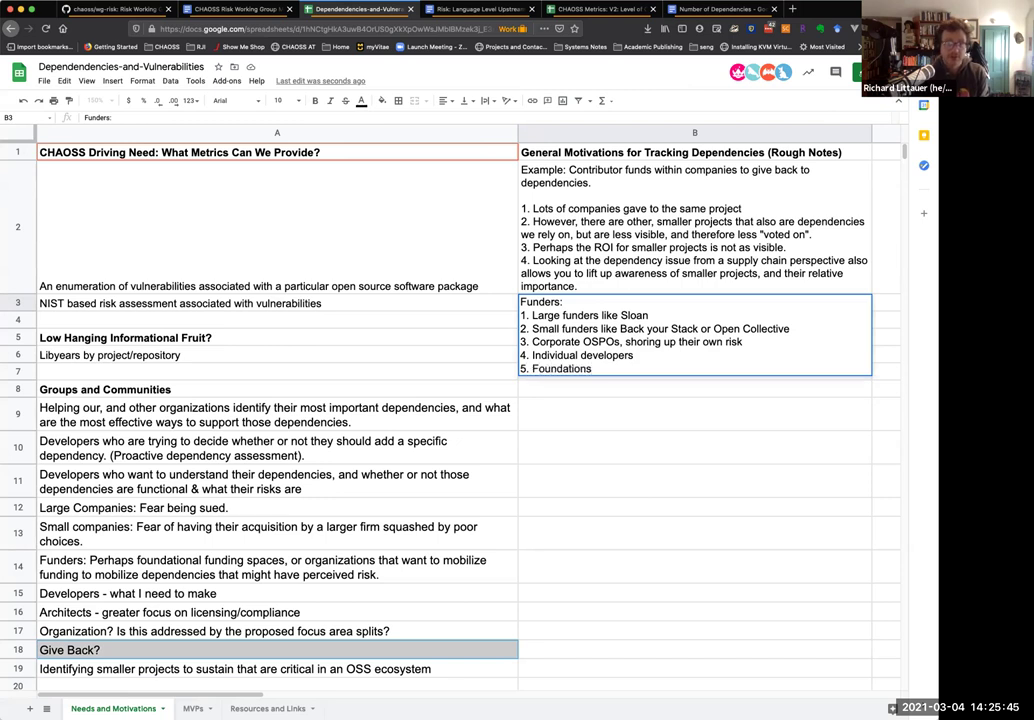
text((ie.)
text(e,)
key(BackSpace)
text(., cyro)
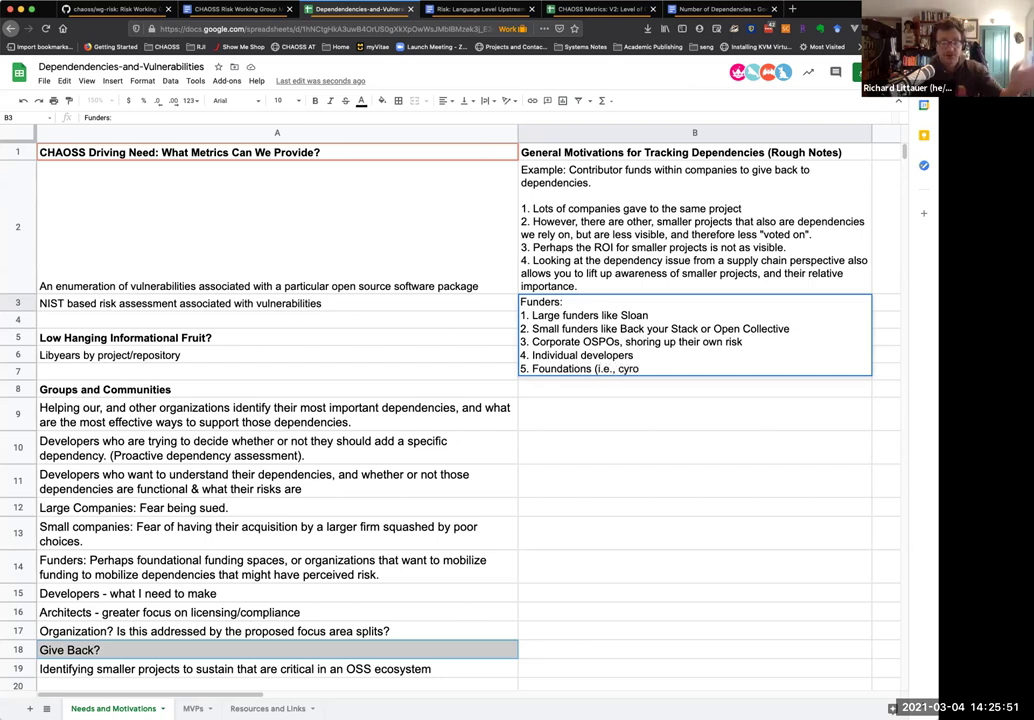
key(BackSpace)
text(po)
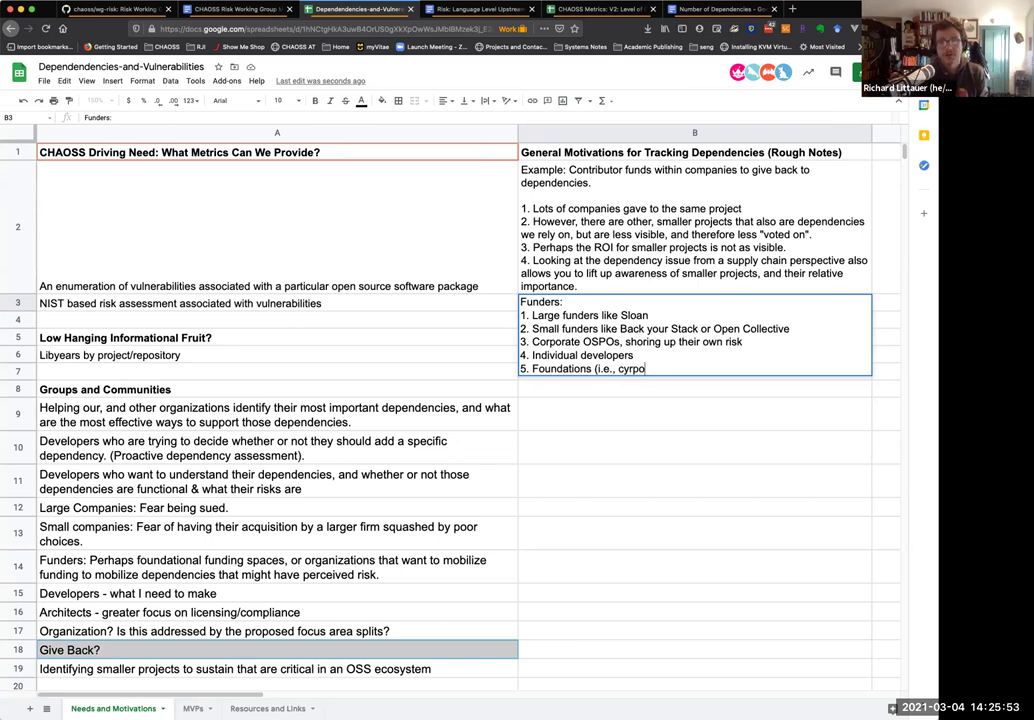
key(BackSpace)
text(tocurr)
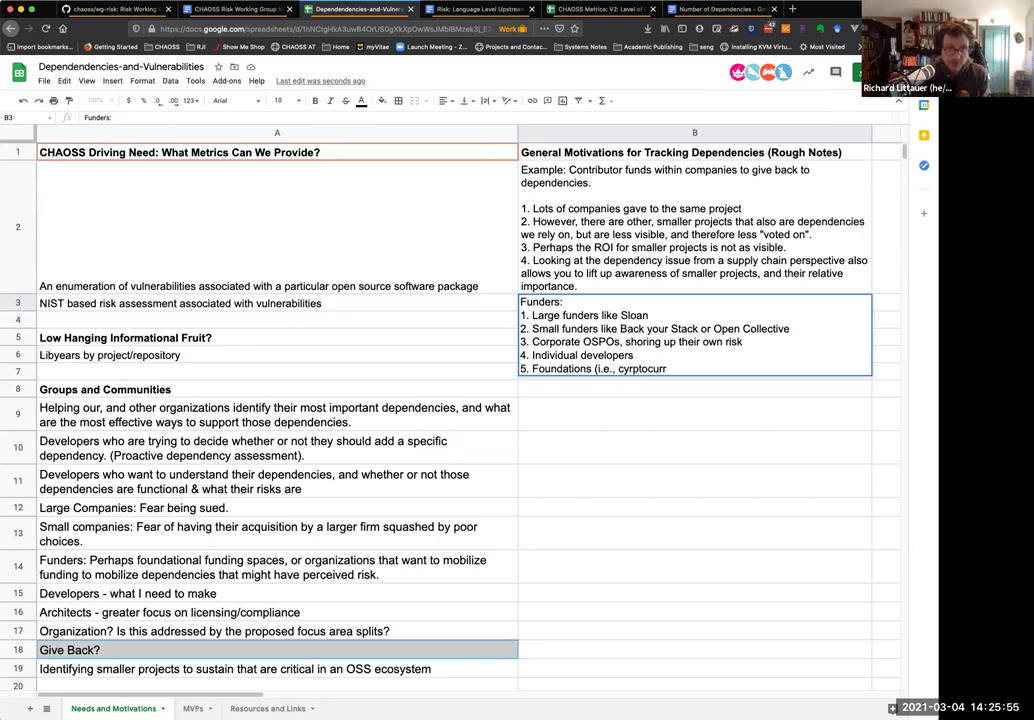
text(encies)
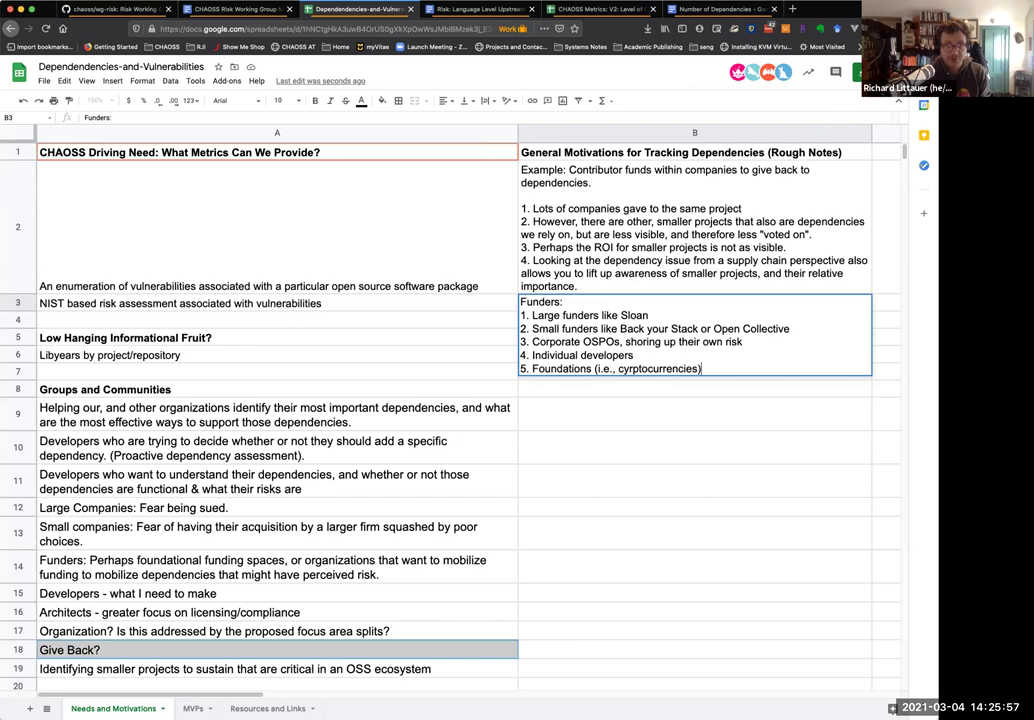
text())
Step: Add item 6 on Gitcoin seeking underfunded projects and begin item 7 on NGOs supporting humanitarian projects
key(alt+Return)
text(6. Git)
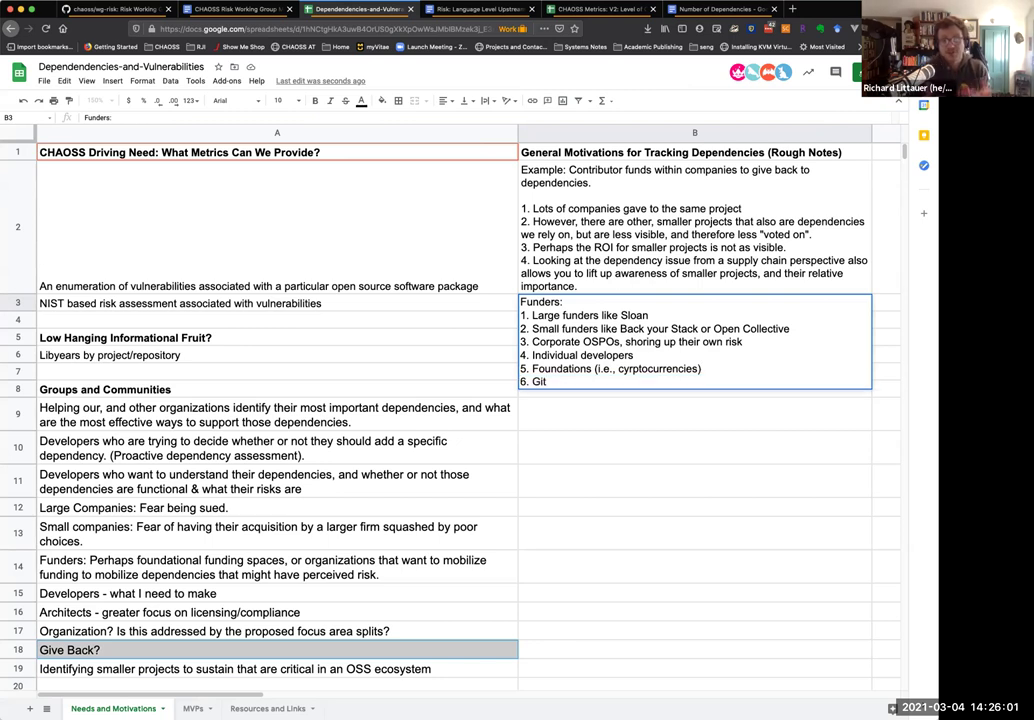
text(coi)
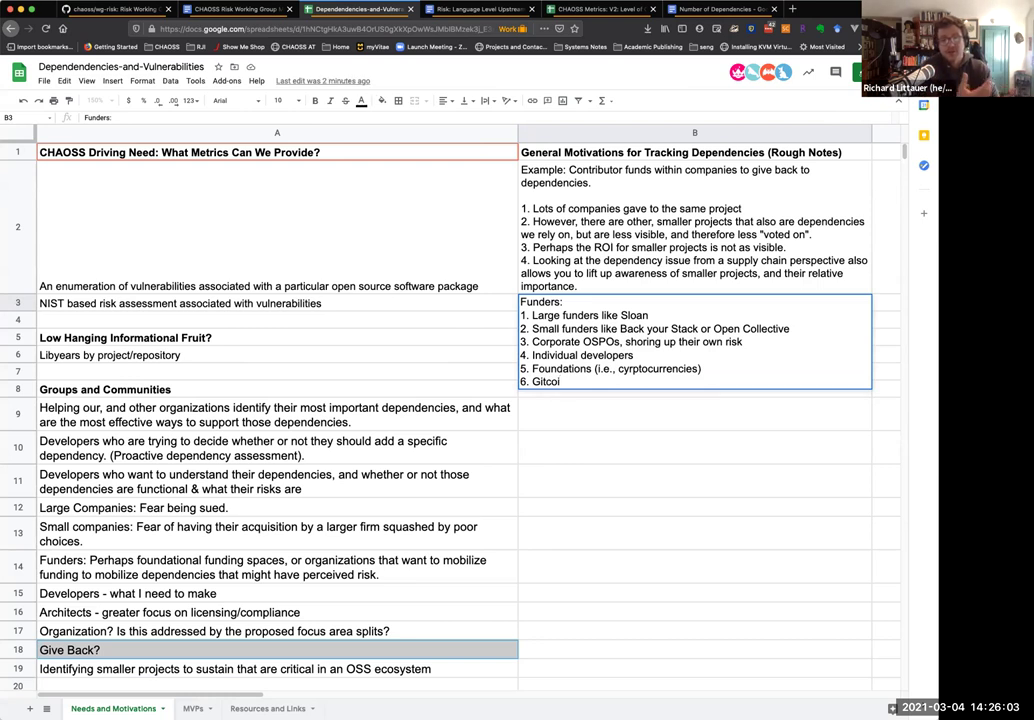
text(n: Look)
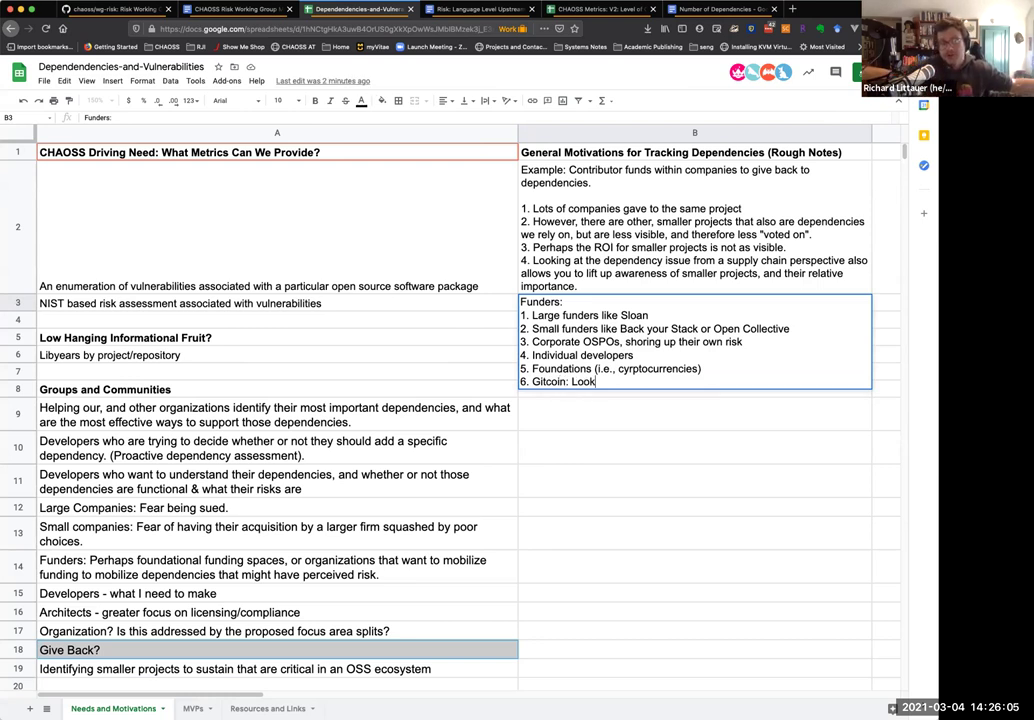
text(ing for pro)
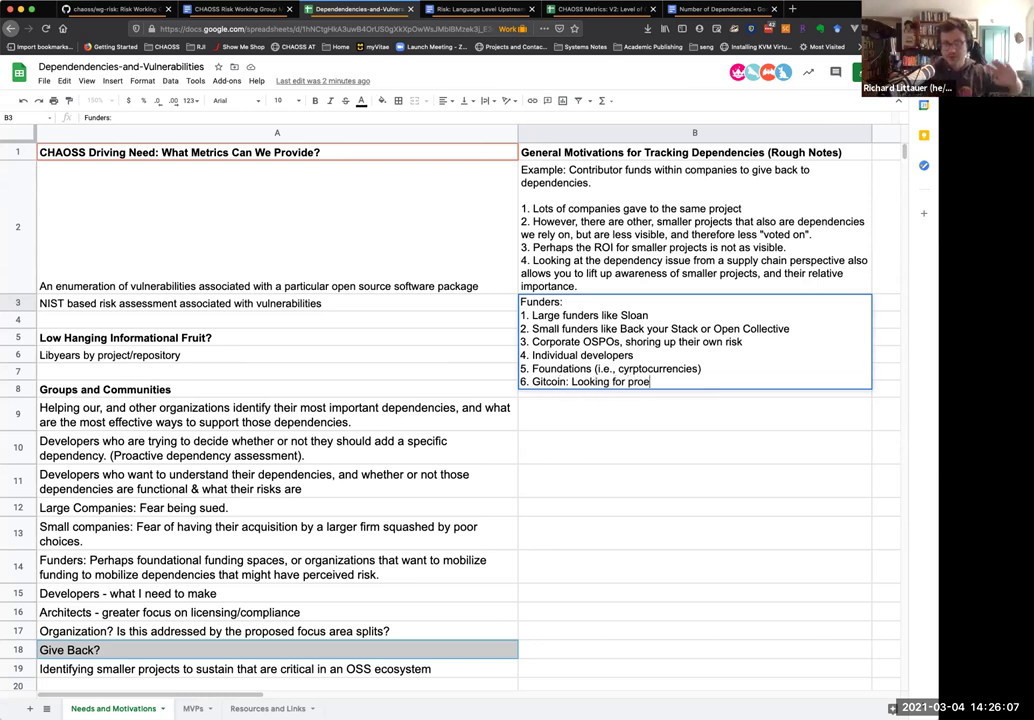
text(jects t)
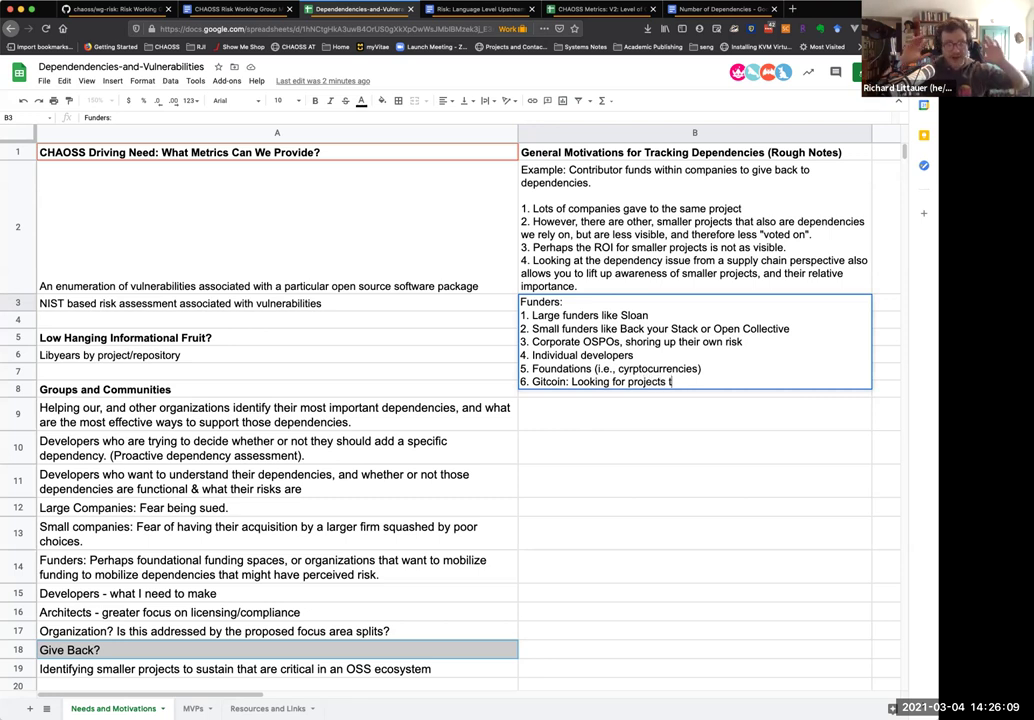
text(hat are u)
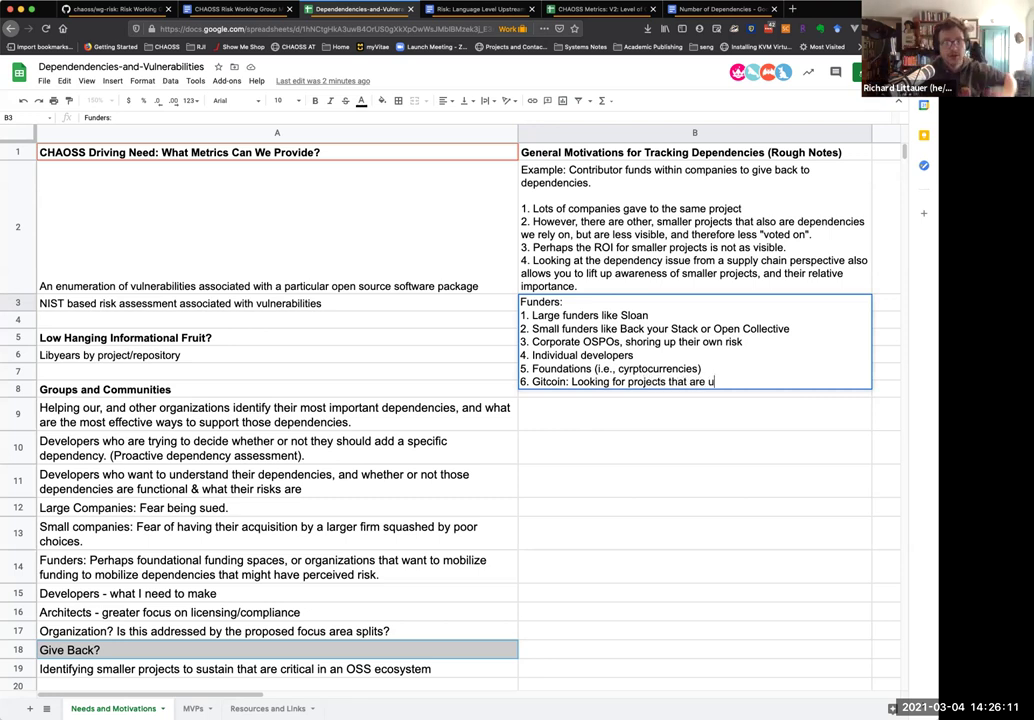
text(ndeer)
key(BackSpace)
text(f)
text( fundeed.)
key(BackSpace)
key(BackSpace)
text(d)
key(alt+Return)
text(7. NGOs who want to)
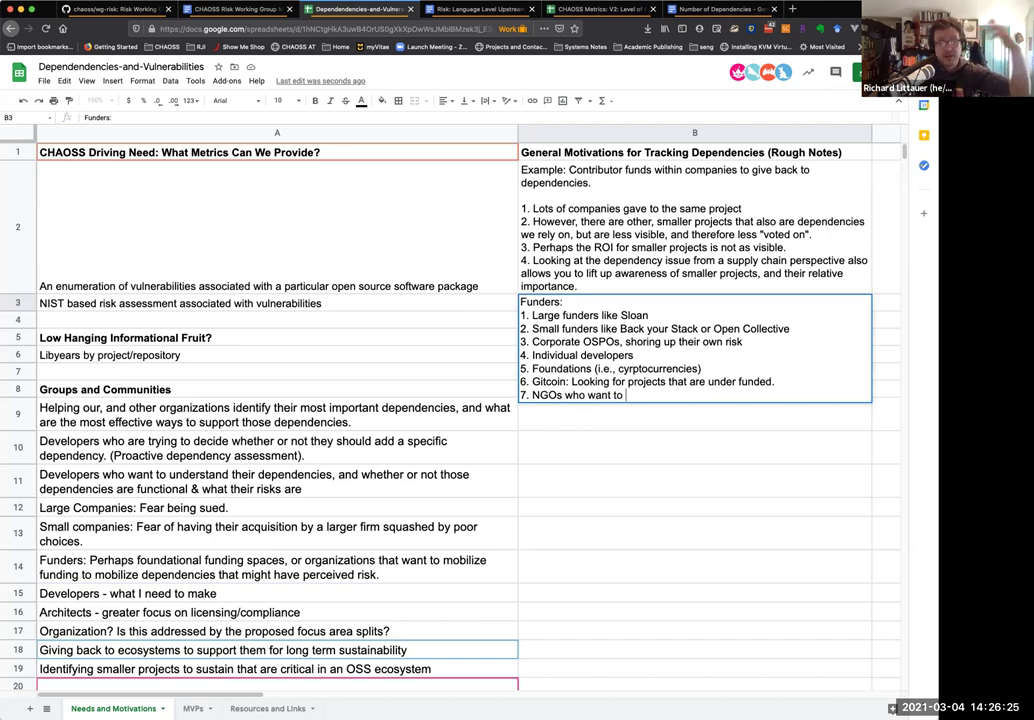
text( update their)
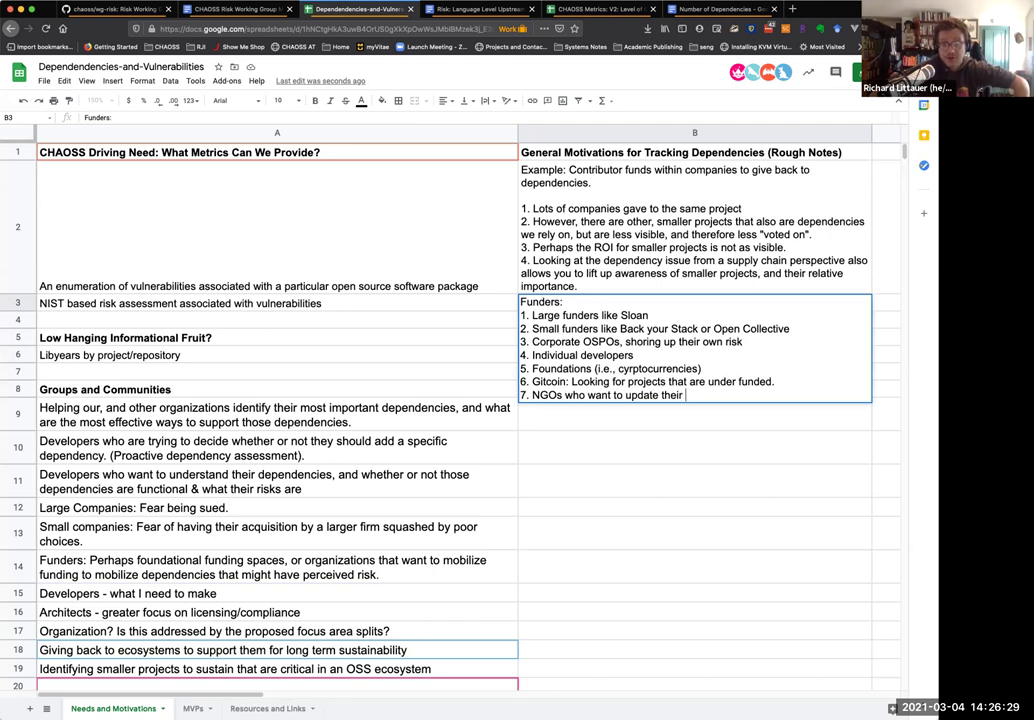
key(BackSpace)
key(BackSpace)
key(BackSpace)
key(BackSpace)
key(BackSpace)
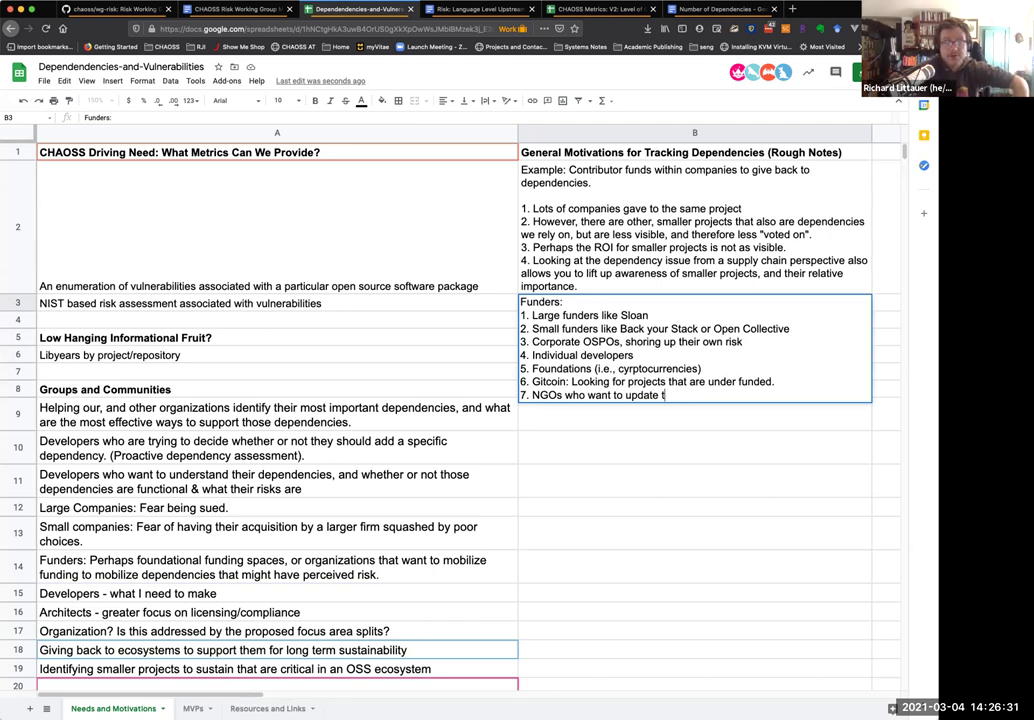
key(BackSpace)
key(BackSpace)
key(BackSpace)
key(BackSpace)
key(BackSpace)
key(BackSpace)
text(support)
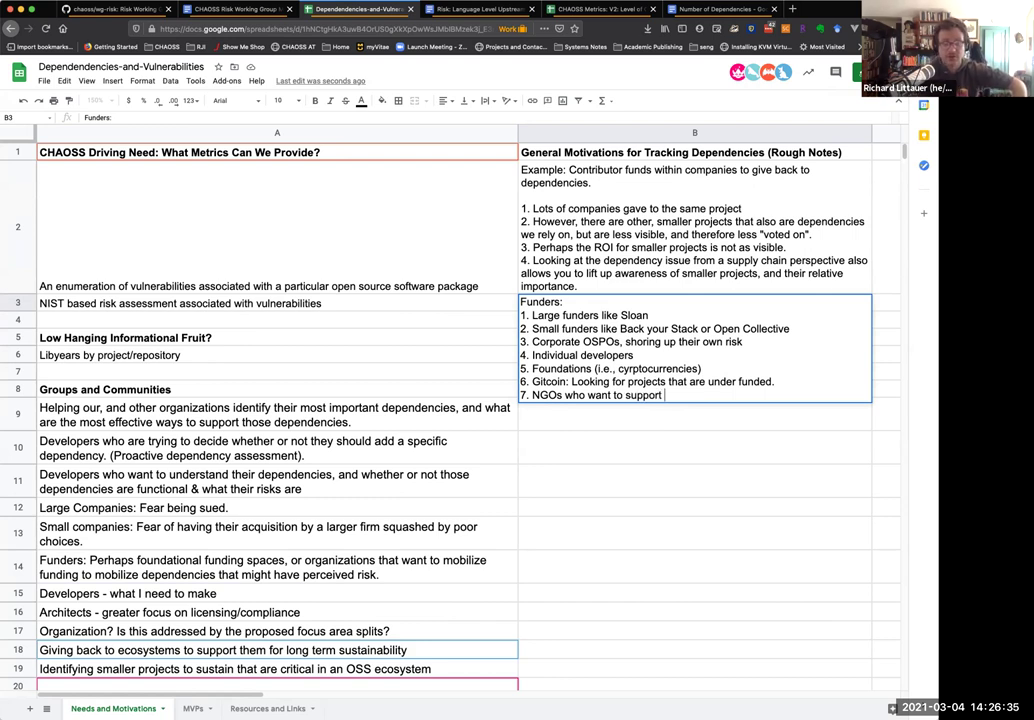
text(human)
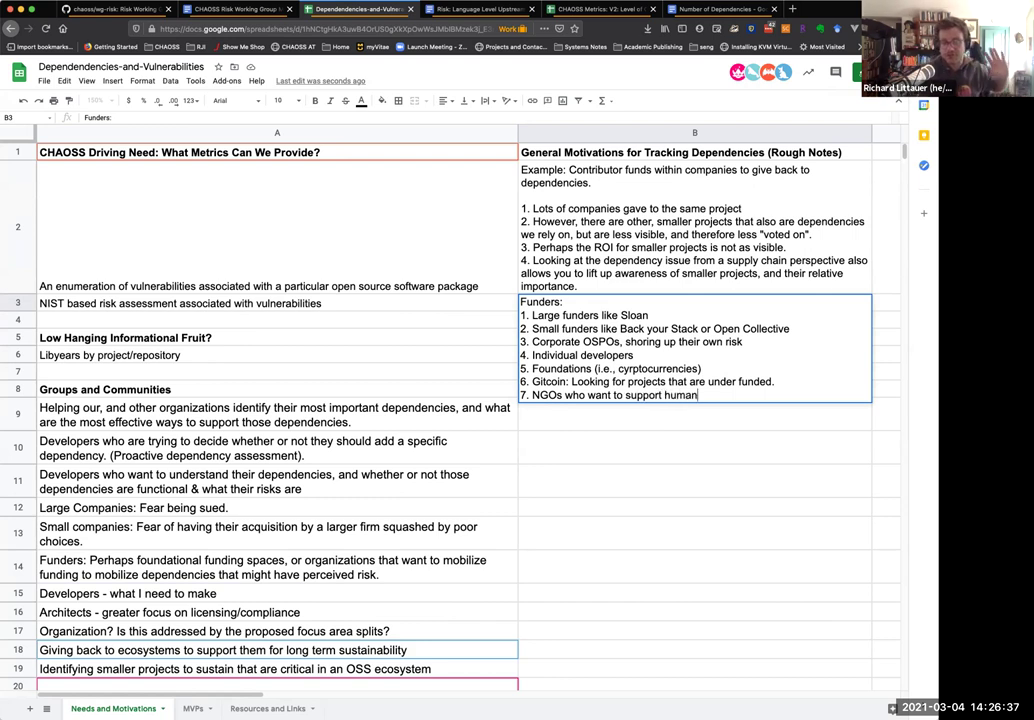
text(itarian r)
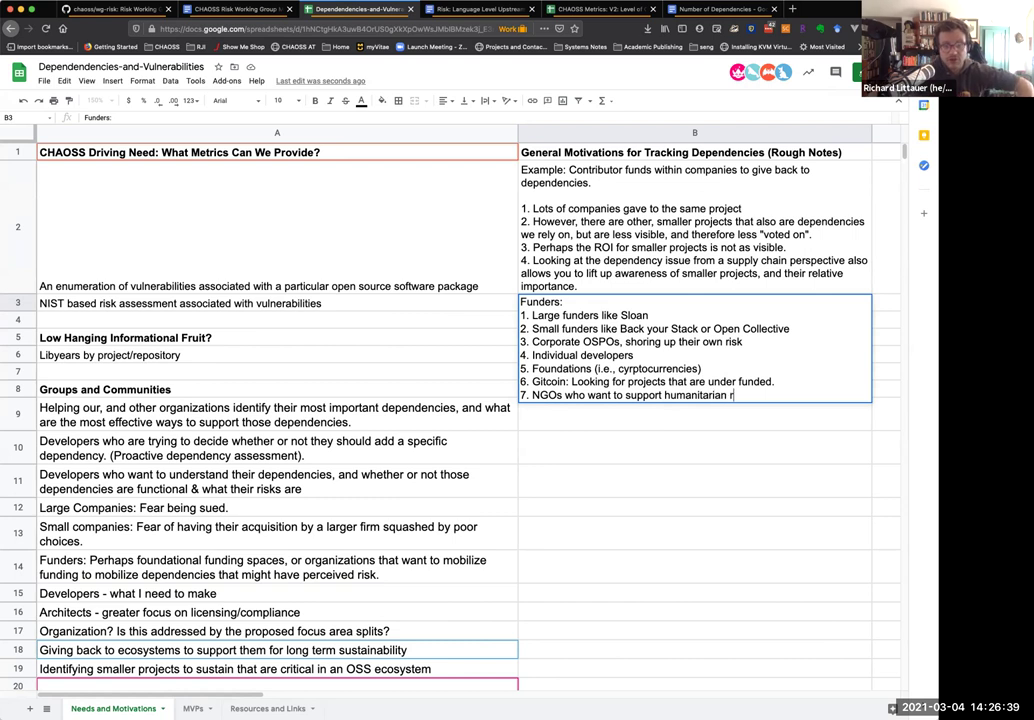
key(BackSpace)
text(projects.)
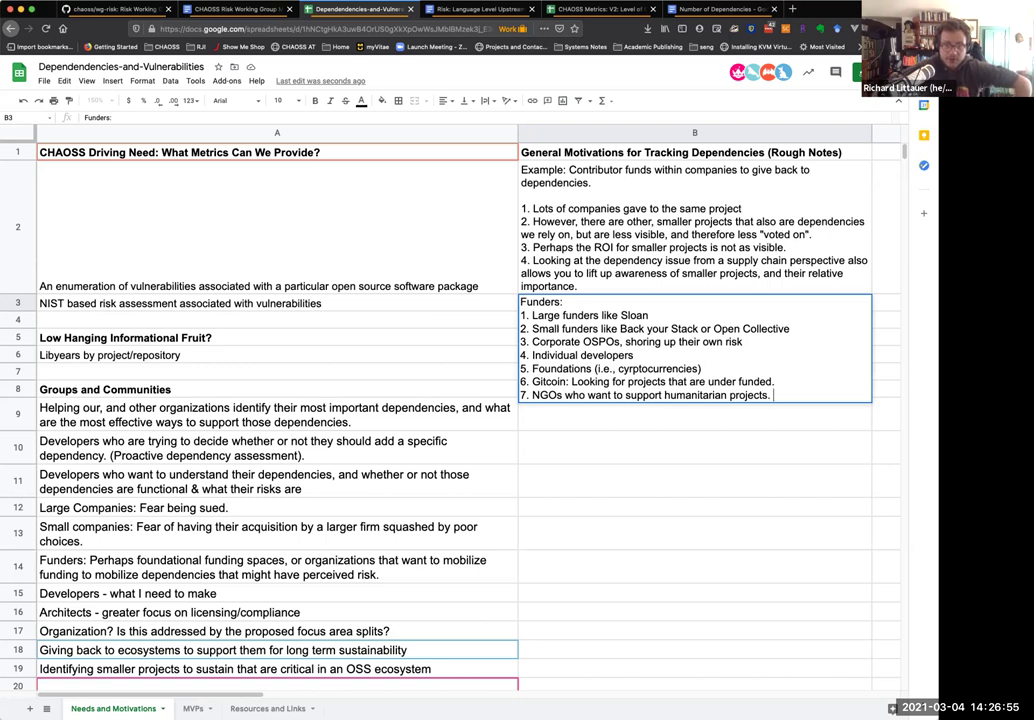
Step: Start B4 with 'Sustain:' and item 1, 'Not cohesive, but lots of people with passion in their space.'
key(Return)
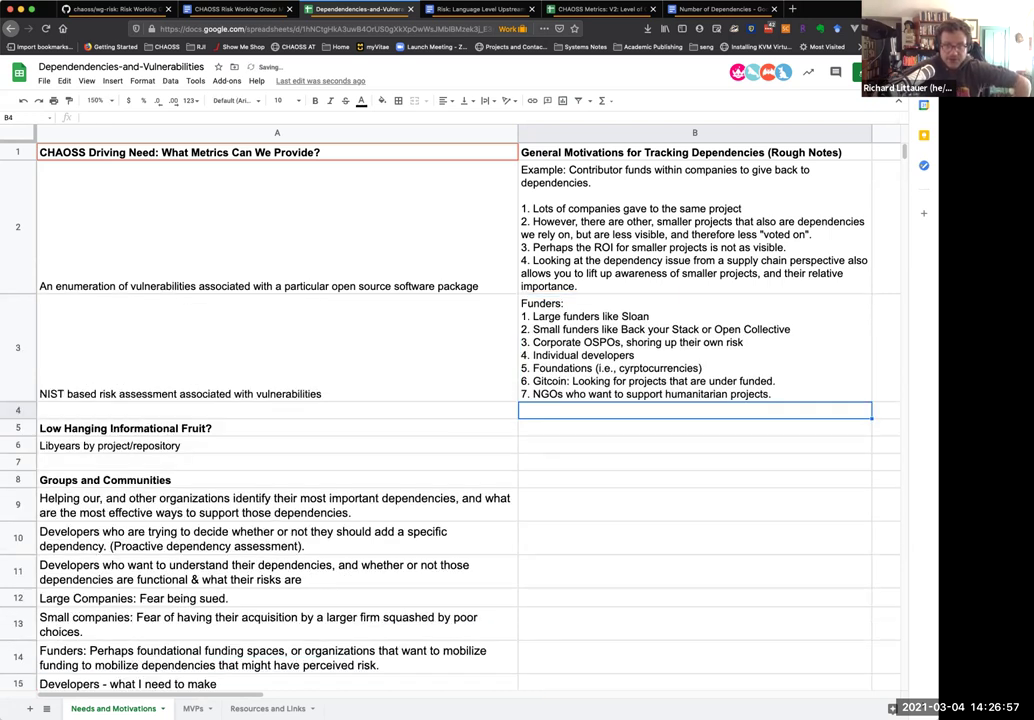
text(Sustai)
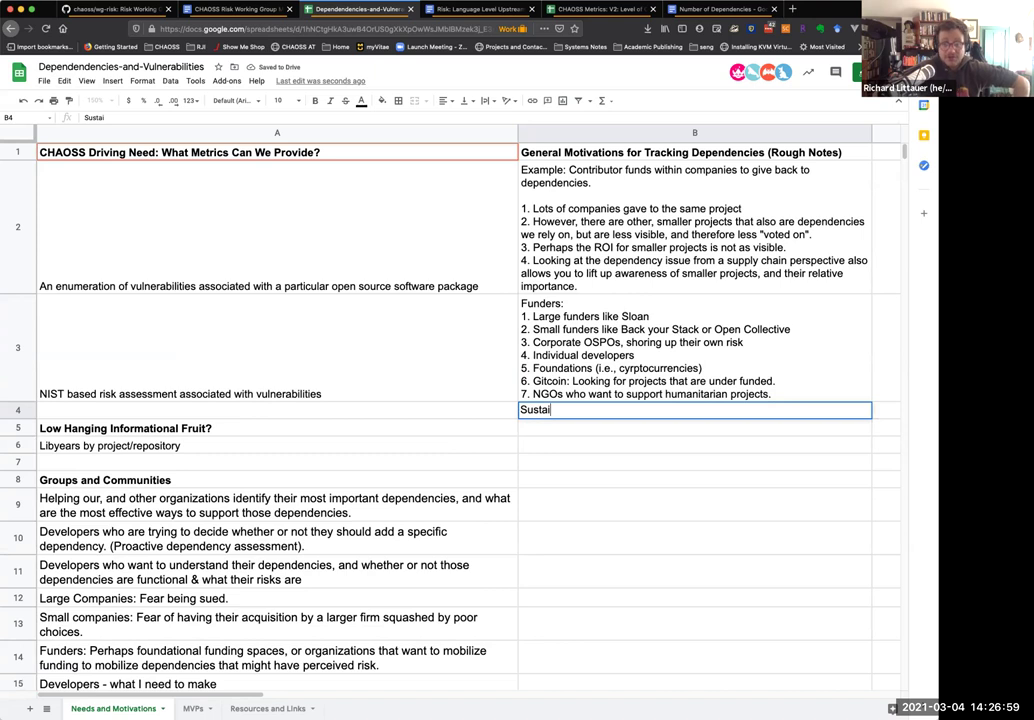
text(n:)
key(alt+Return)
text(1. Not)
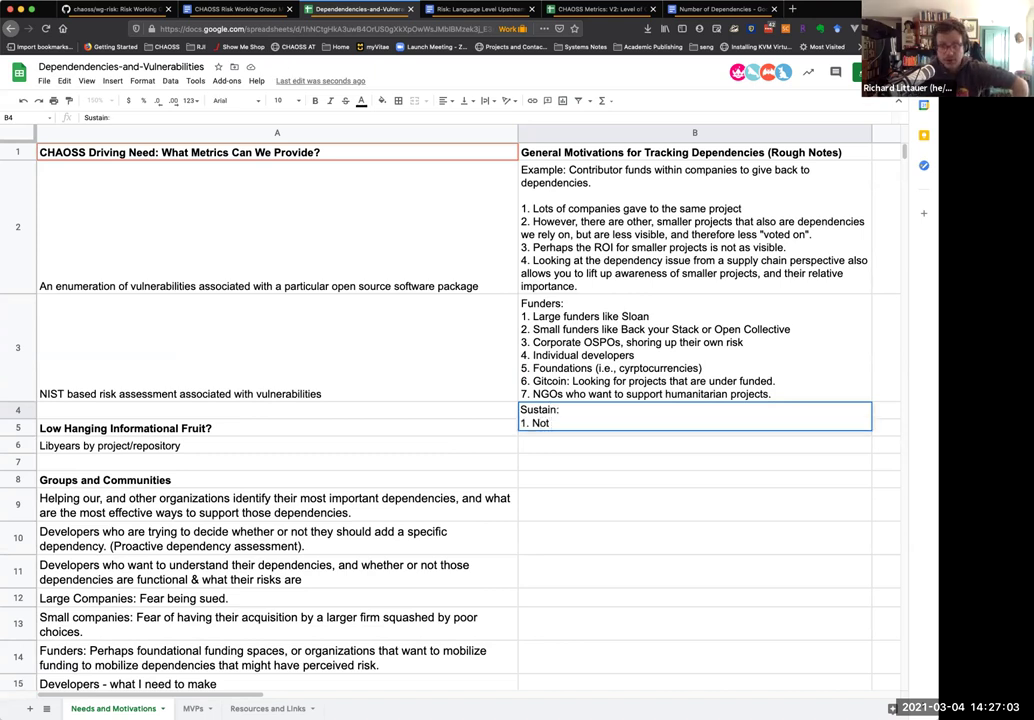
text( cohesiv)
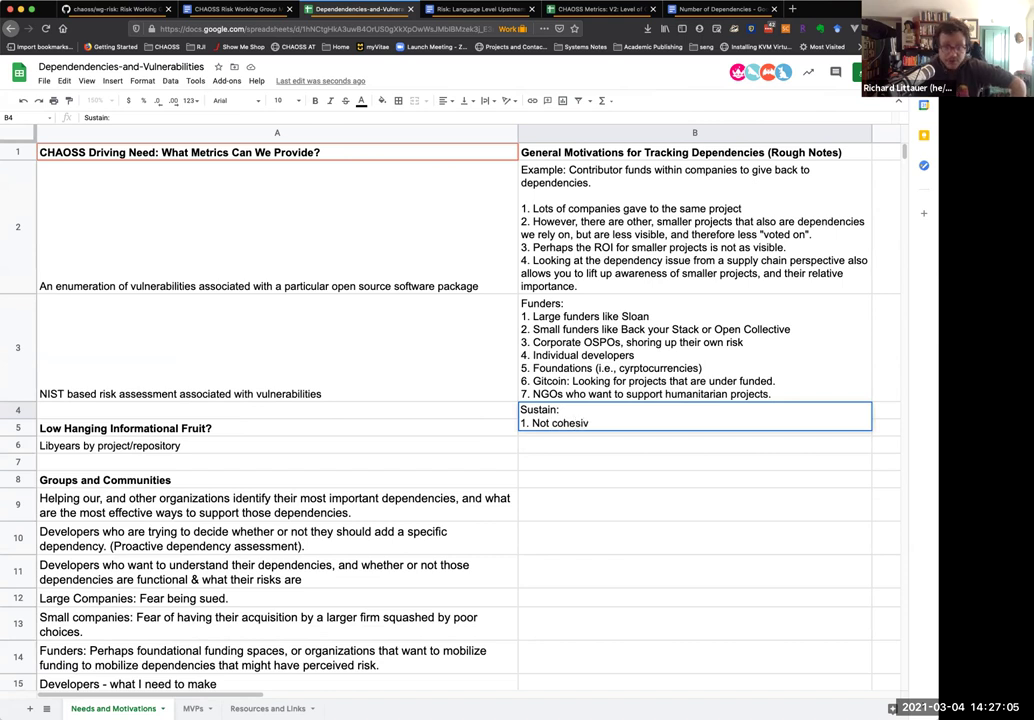
text(e, but )
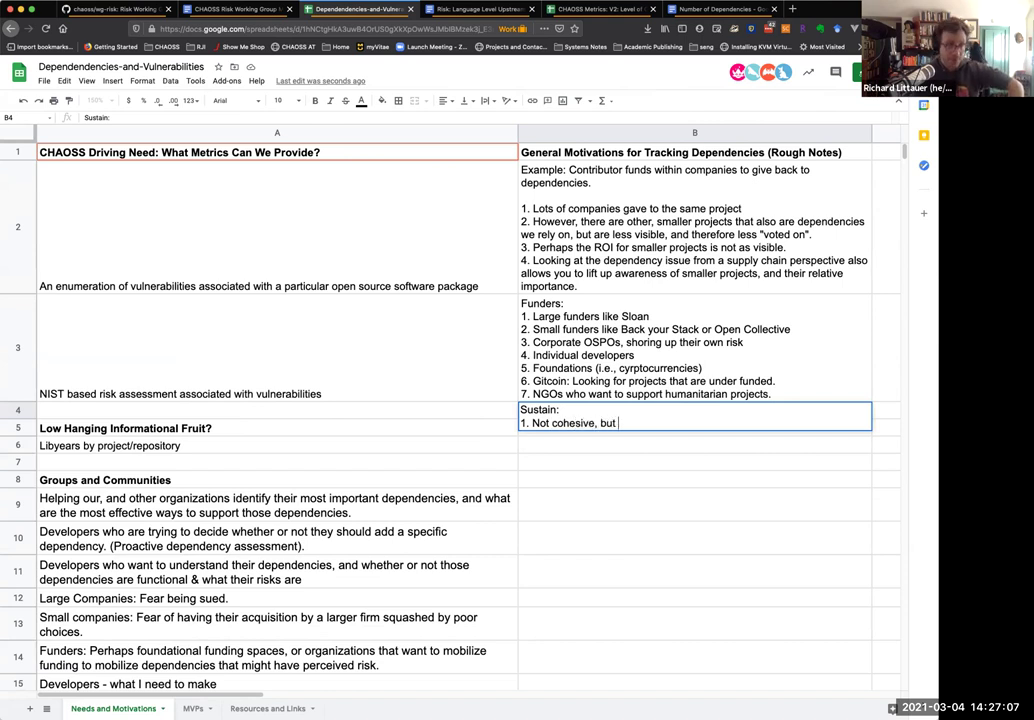
text(lots of people with)
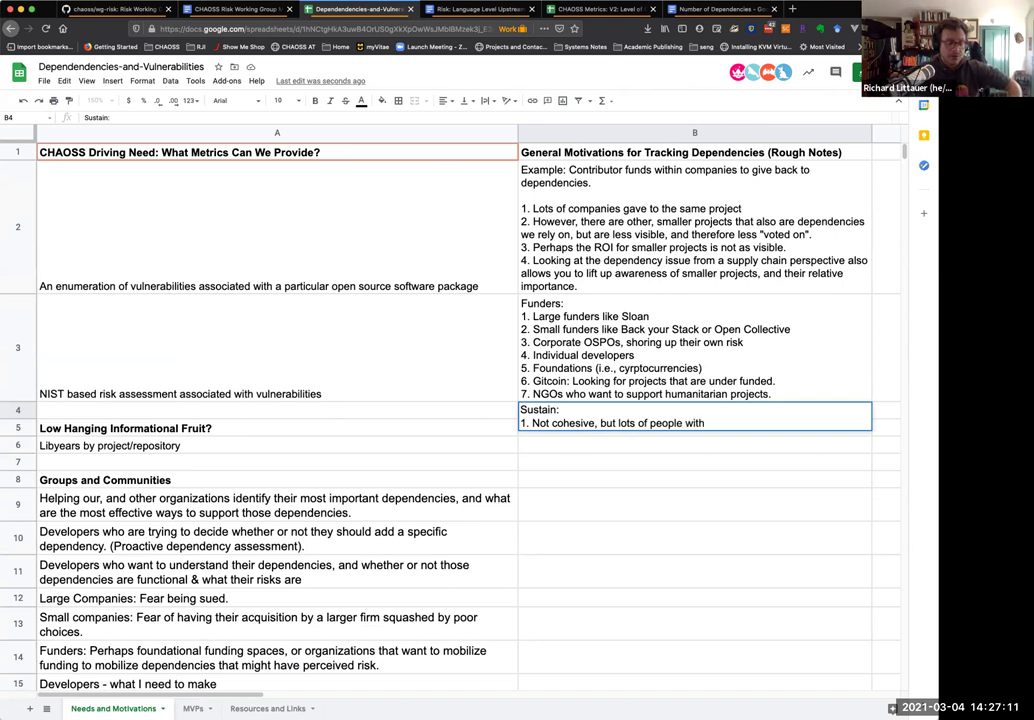
text( passion in)
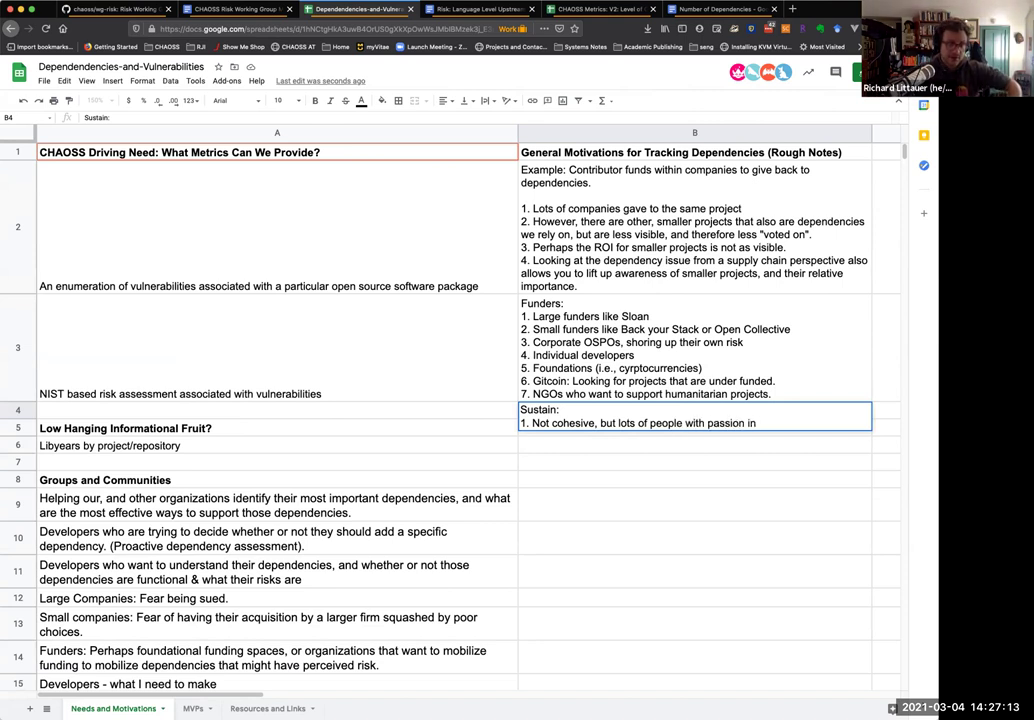
text( their space.)
Step: Add item 2, the FLOSS-Space example of giving back to every dependency, individuals or organizations
key(alt+Return)
text(w2.)
key(BackSpace)
key(BackSpace)
key(BackSpace)
key(BackSpace)
key(alt+Return)
text(2.)
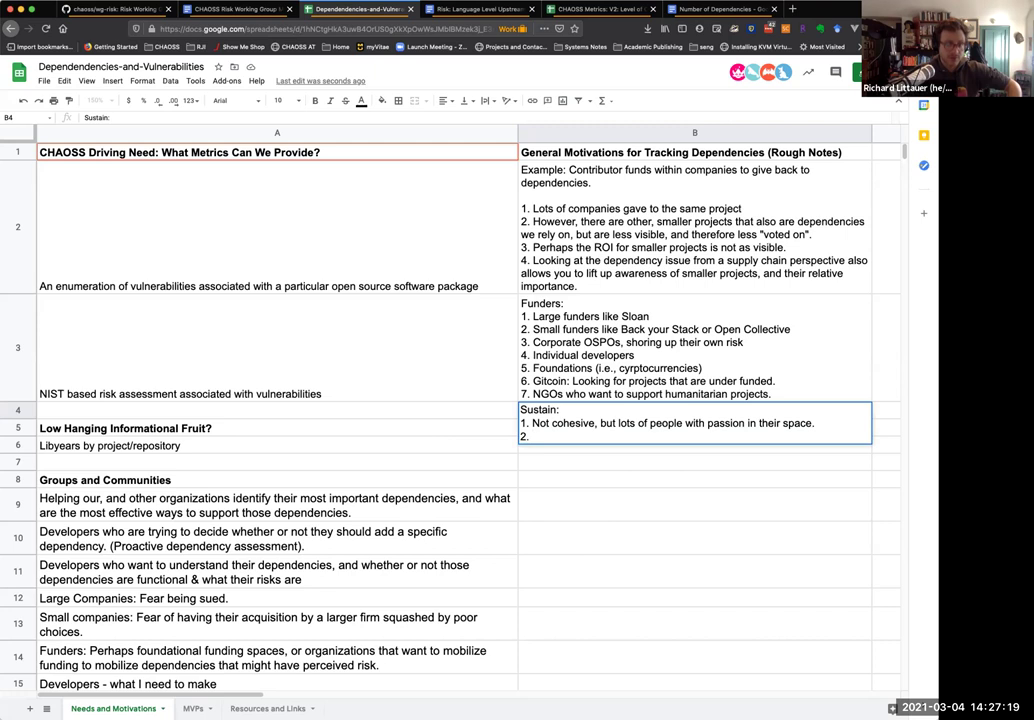
text( Example)
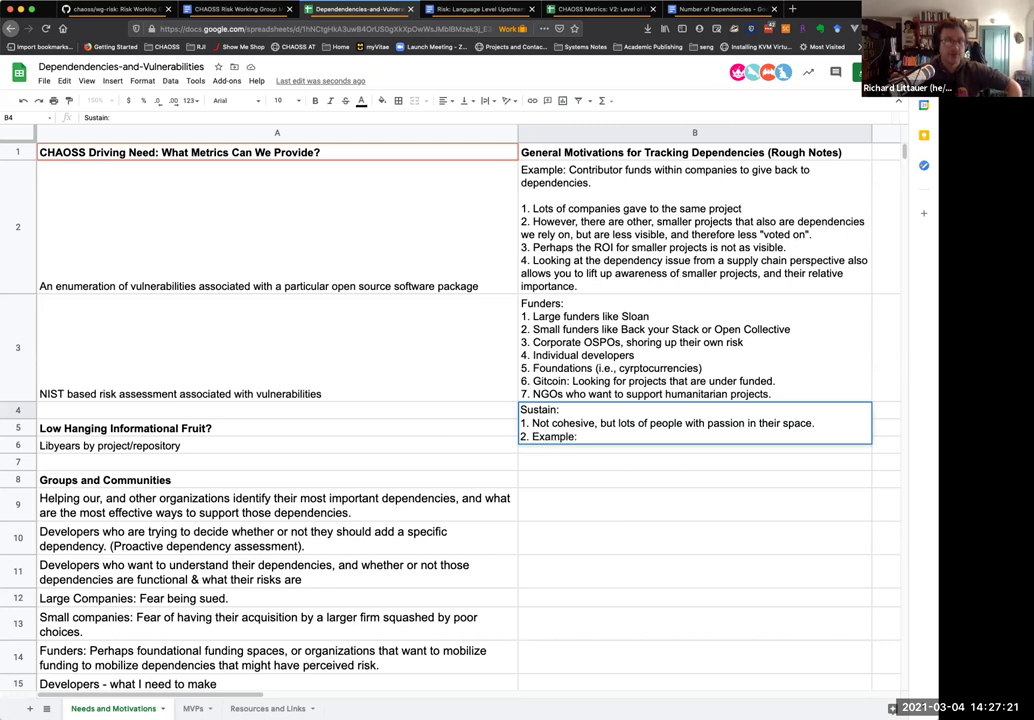
text(: FLO)
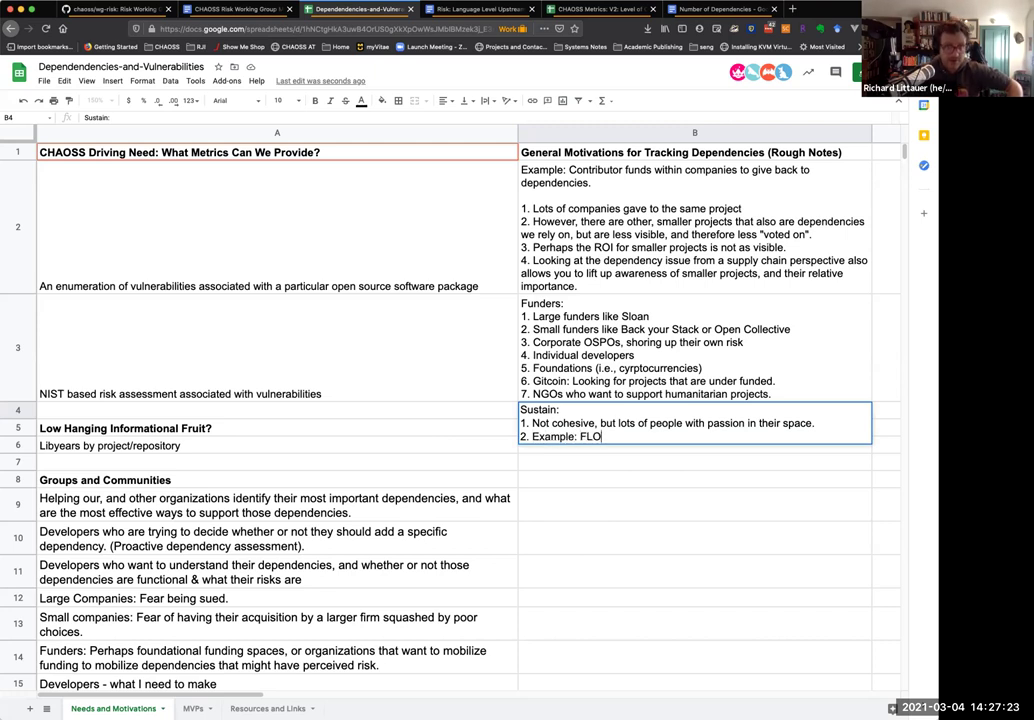
text(SS-Sp)
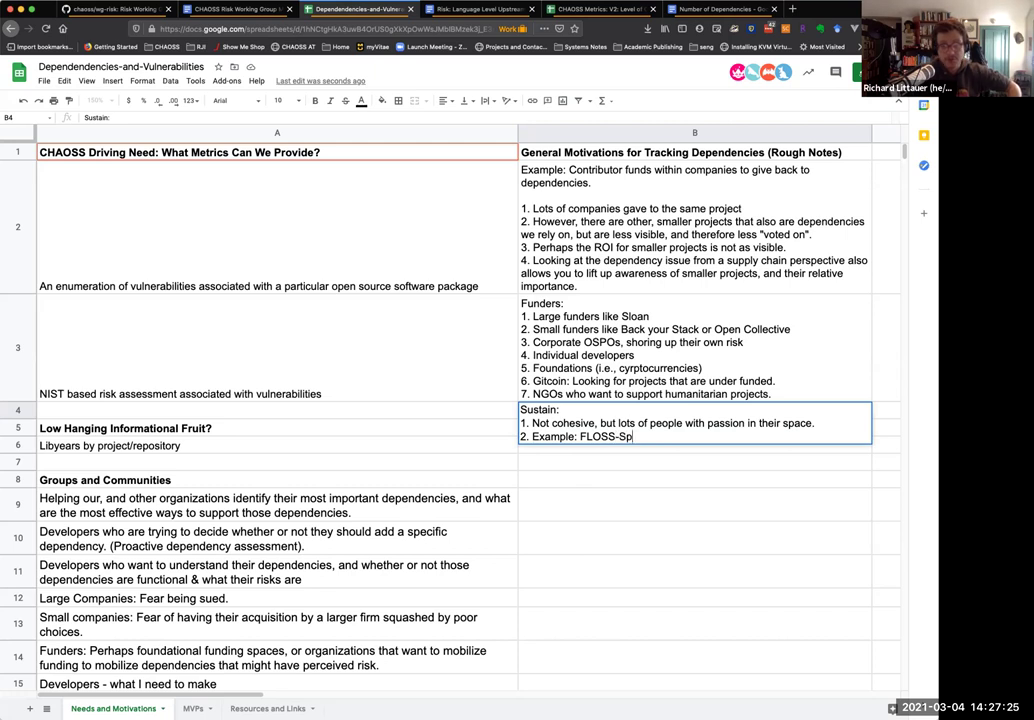
text(ace: Giving back to every single )
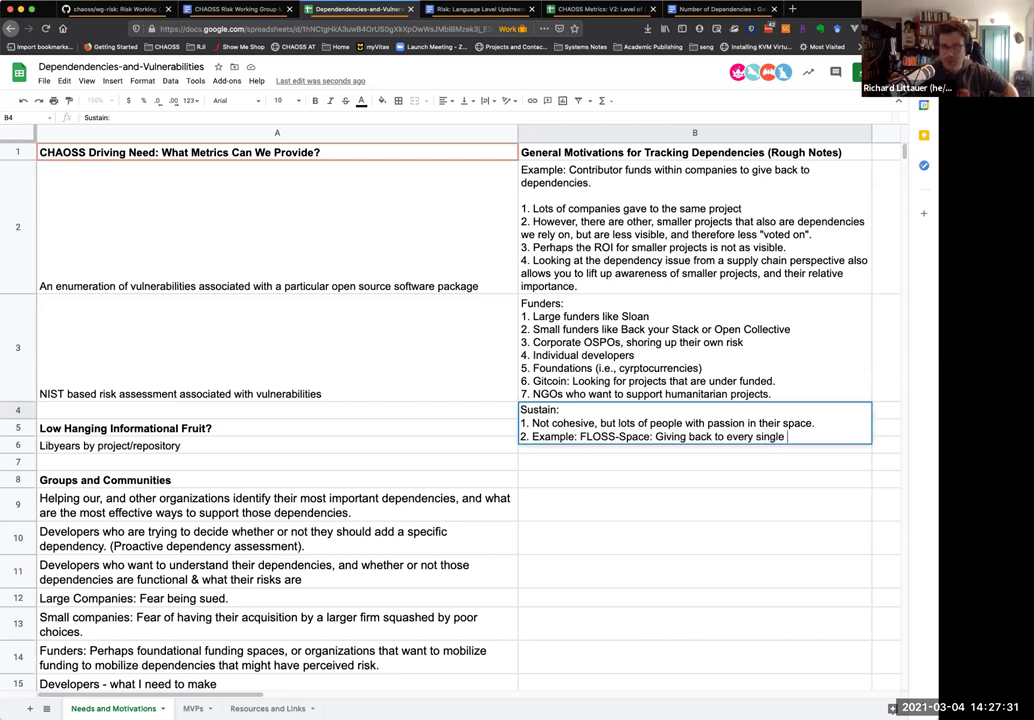
text(dependency )
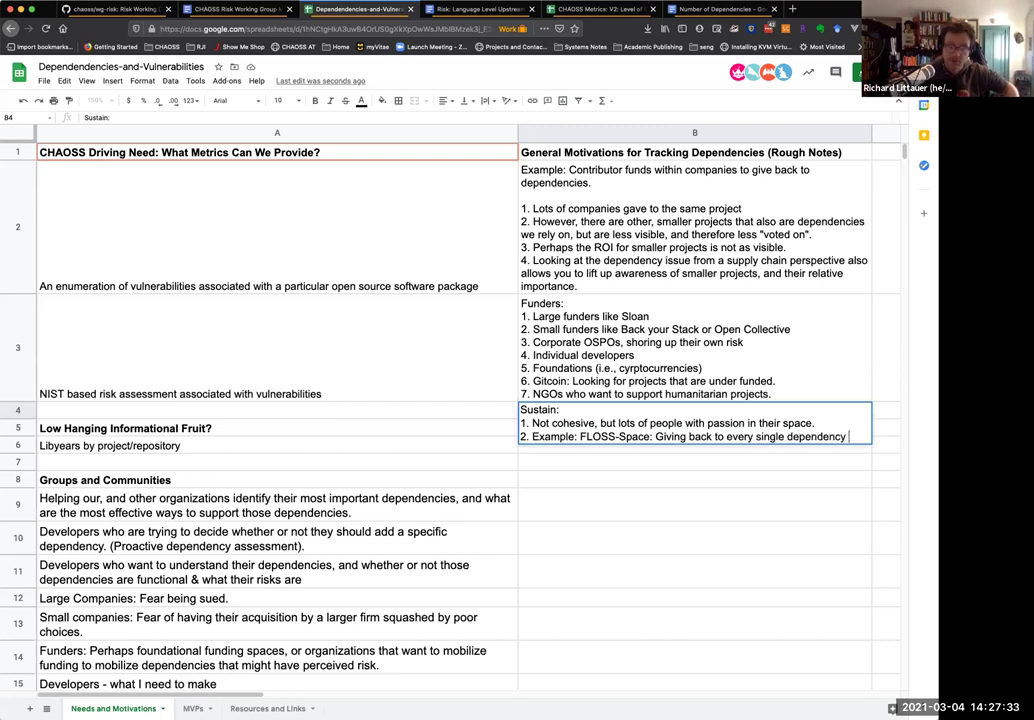
text(and nodes a)
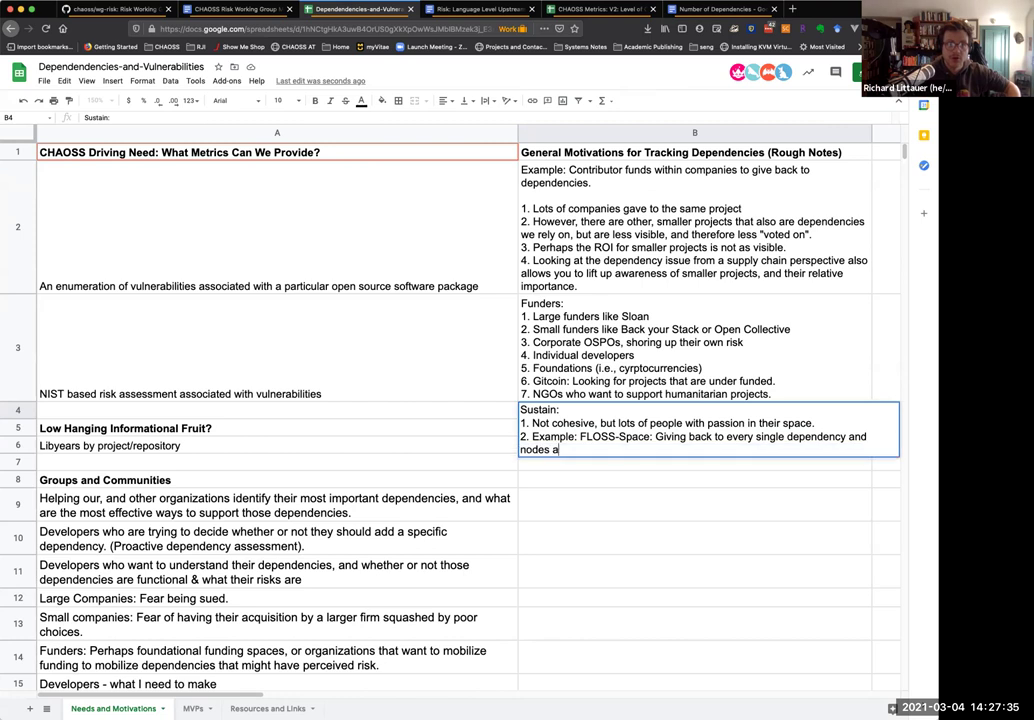
key(BackSpace)
text(that are important. Its less focused on the project, but )
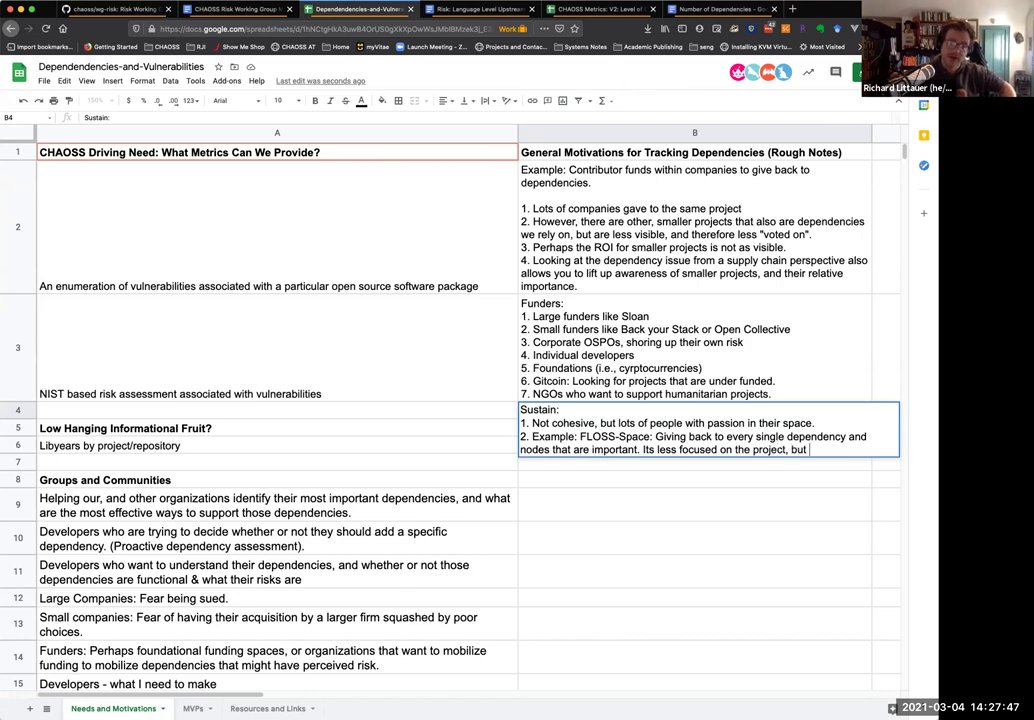
text(on a person who m)
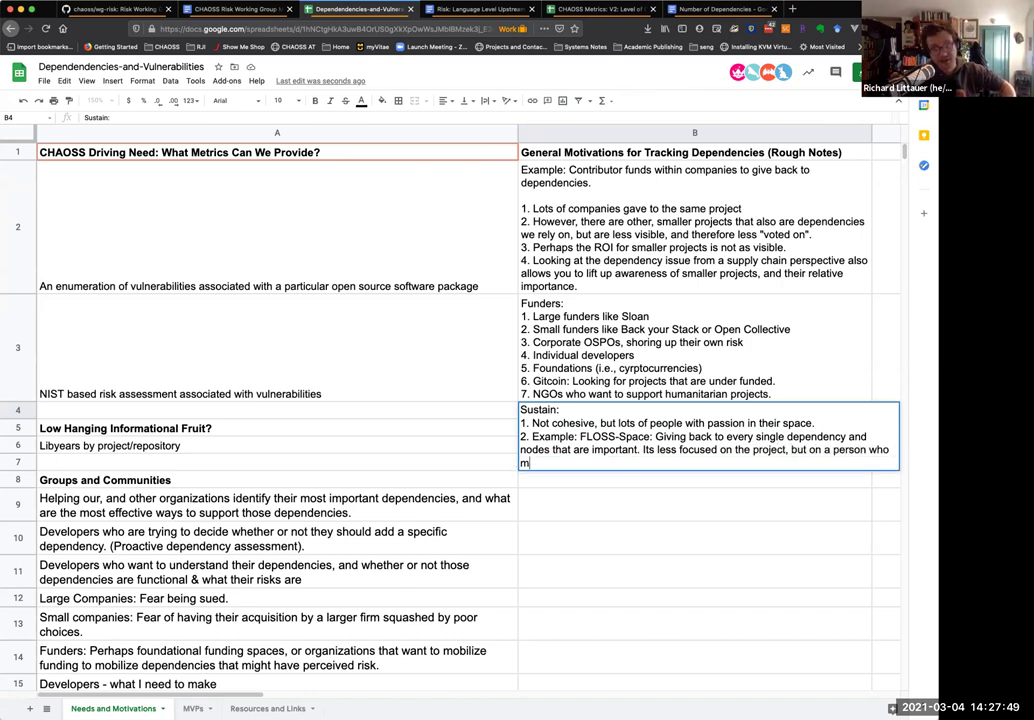
text(ay be)
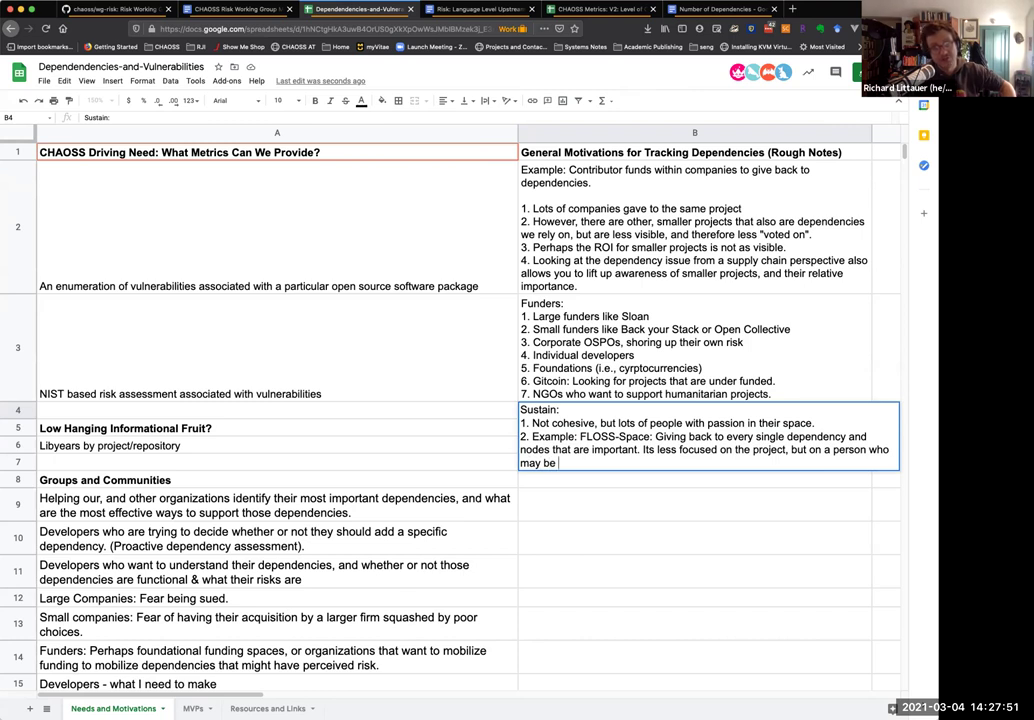
text( contributing)
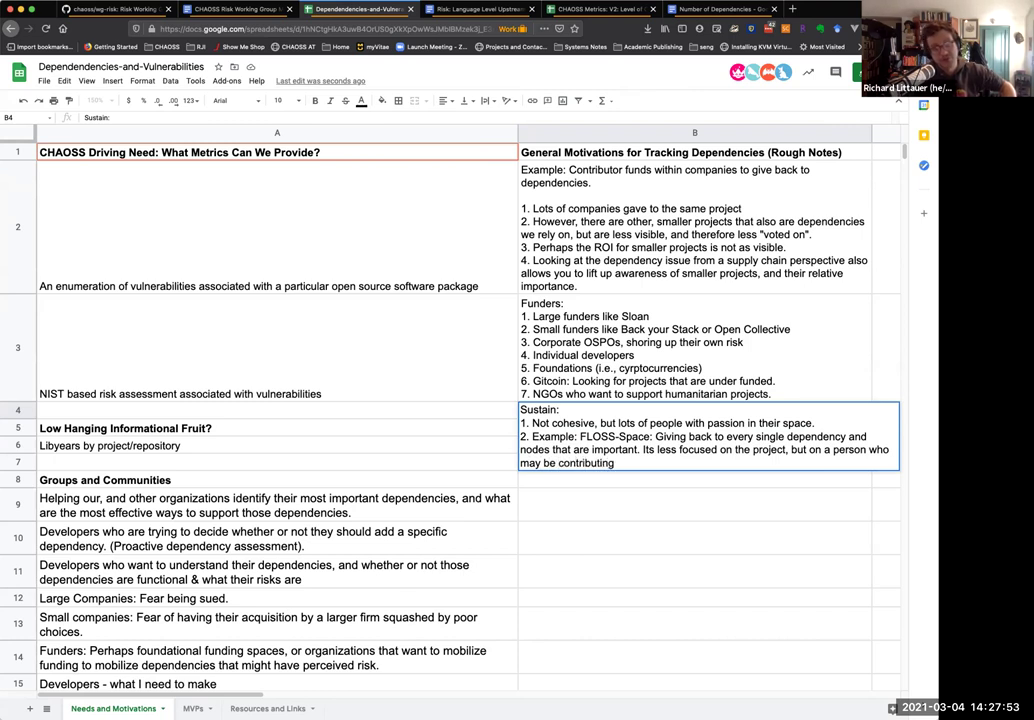
text( to a)
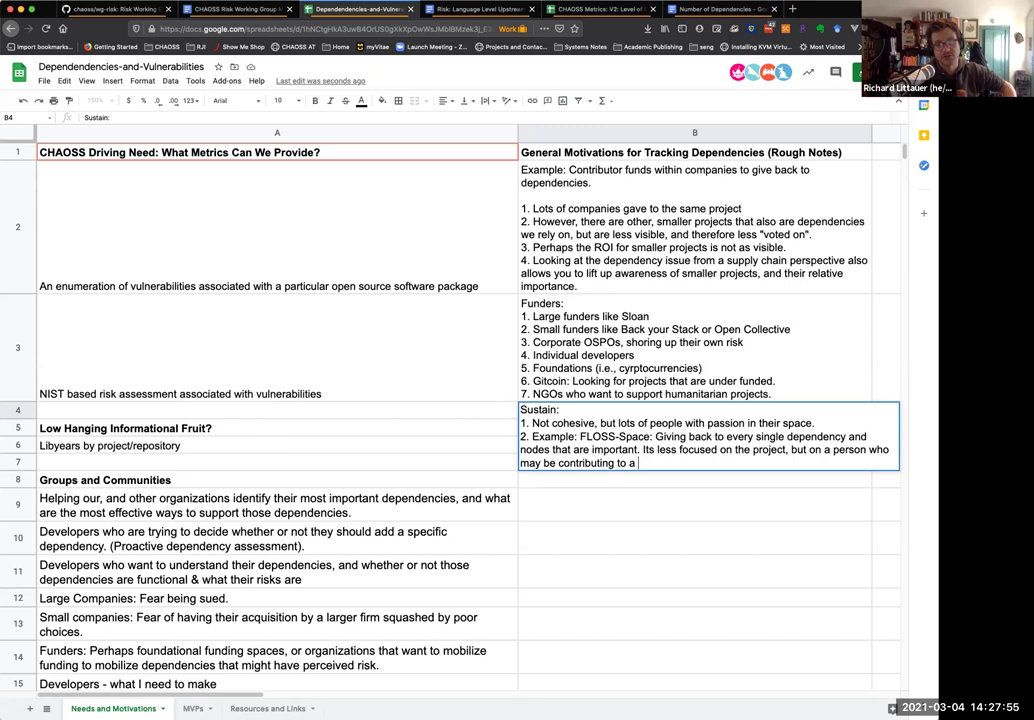
text( set of dependencies. These can be individual or)
key(BackSpace)
key(BackSpace)
key(BackSpace)
text(s or organization)
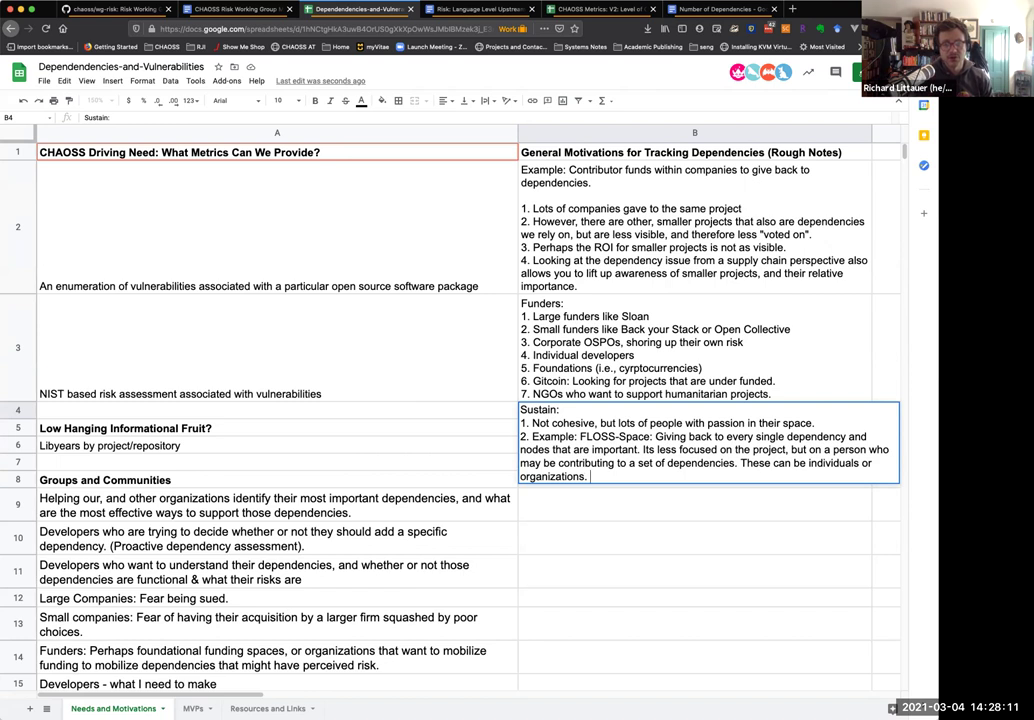
text(s.)
key(alt+Return)
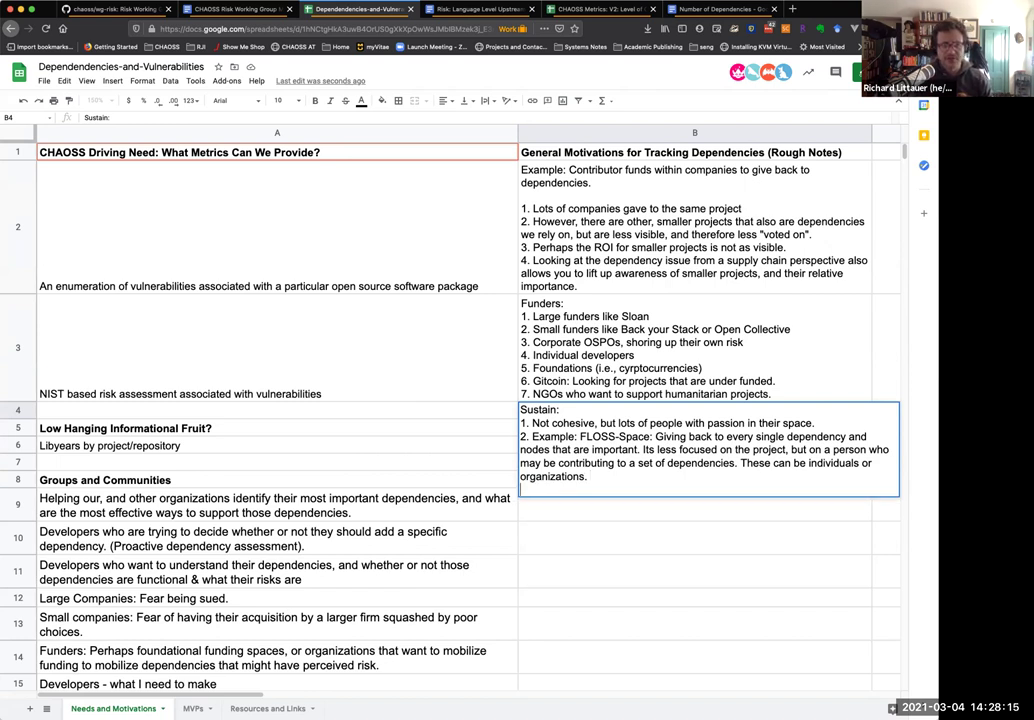
Step: Rename FLOSS-Space to FLOSS-Bank, add item 3 on FAIR-OSS startup equity, and begin item 4 Back Your Stack
double_click(628, 432)
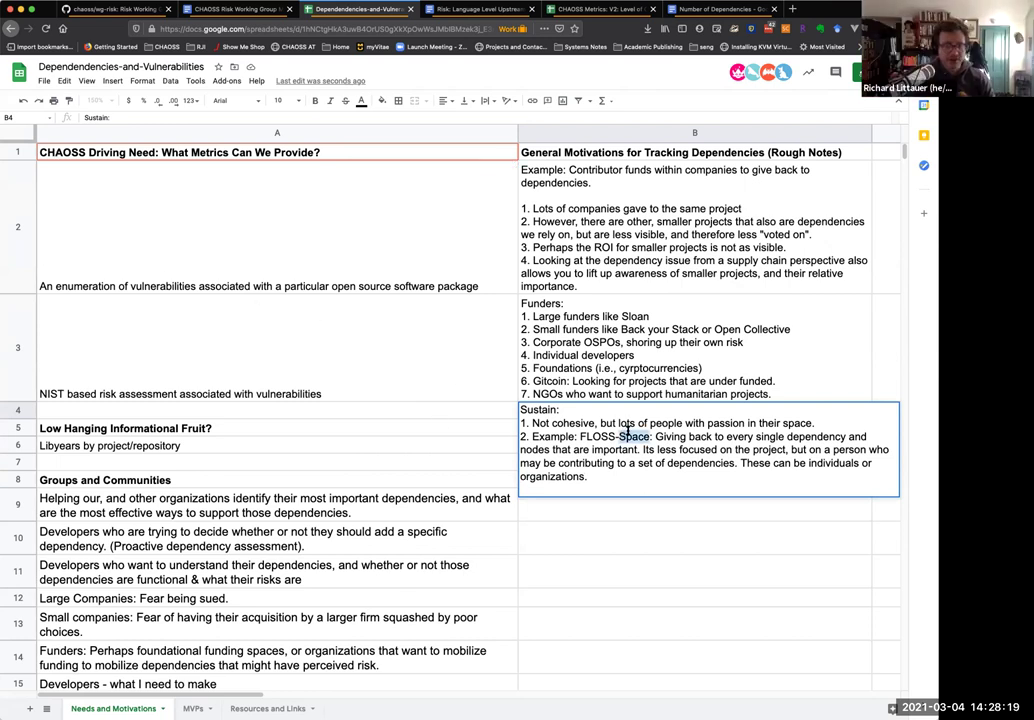
text(Bank)
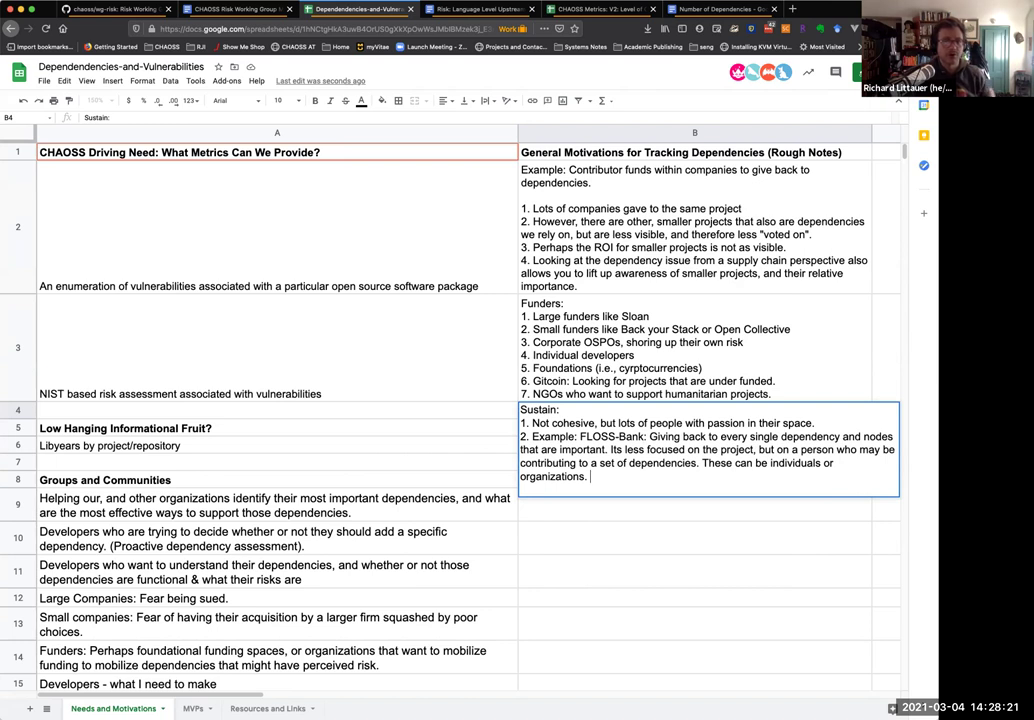
key(alt+Return)
text(3. FAIR-O)
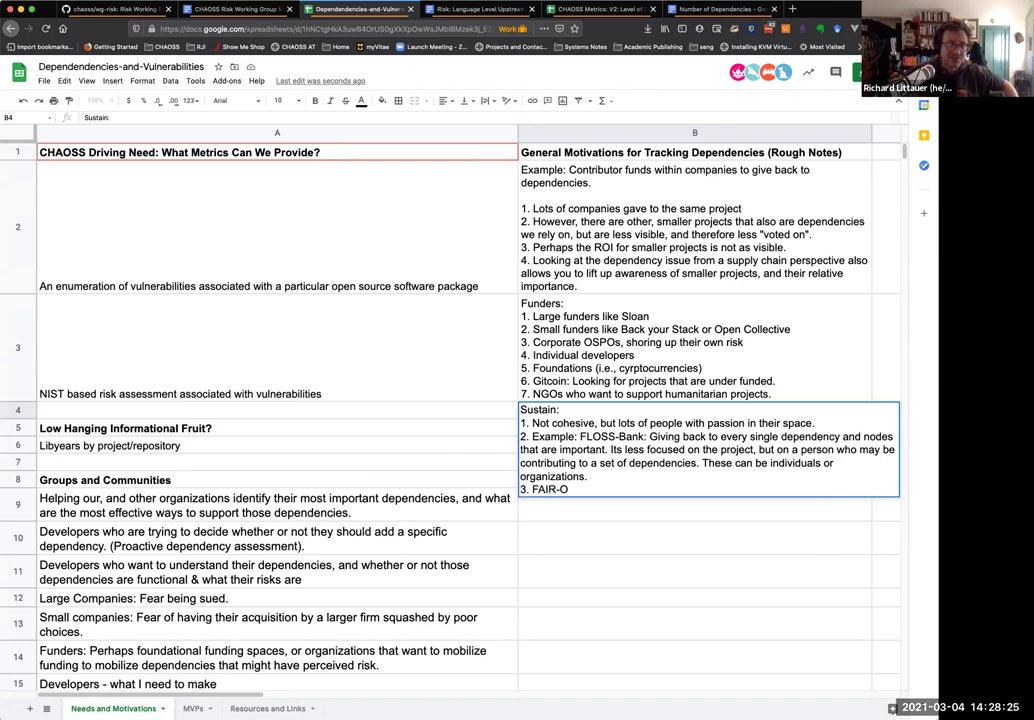
text(SS: )
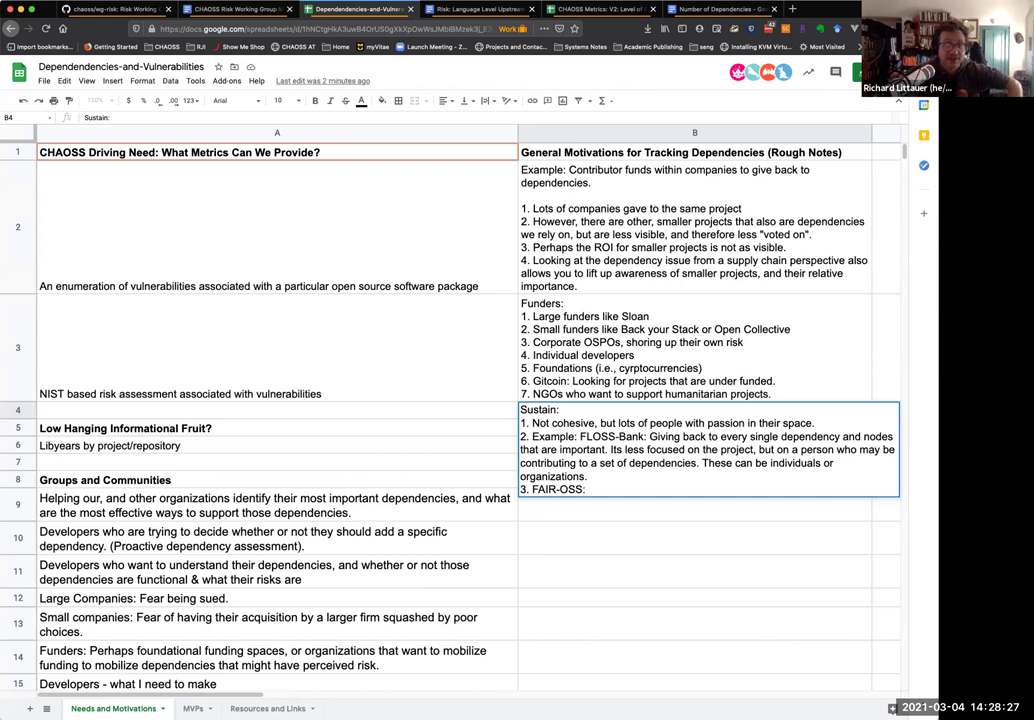
text(Looking for )
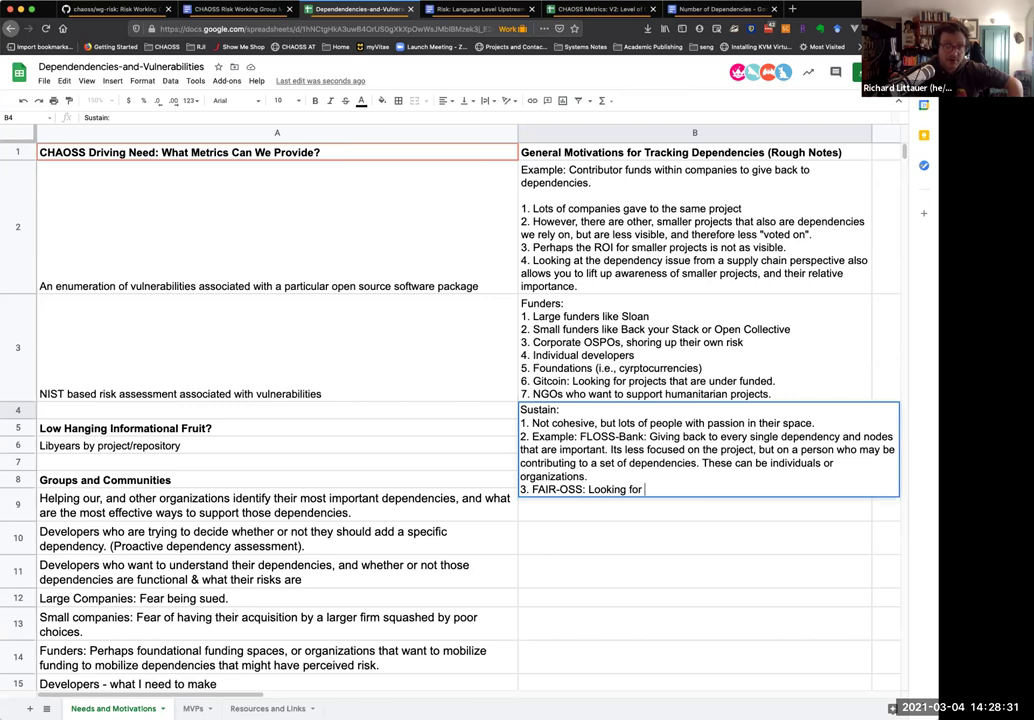
text(having eq)
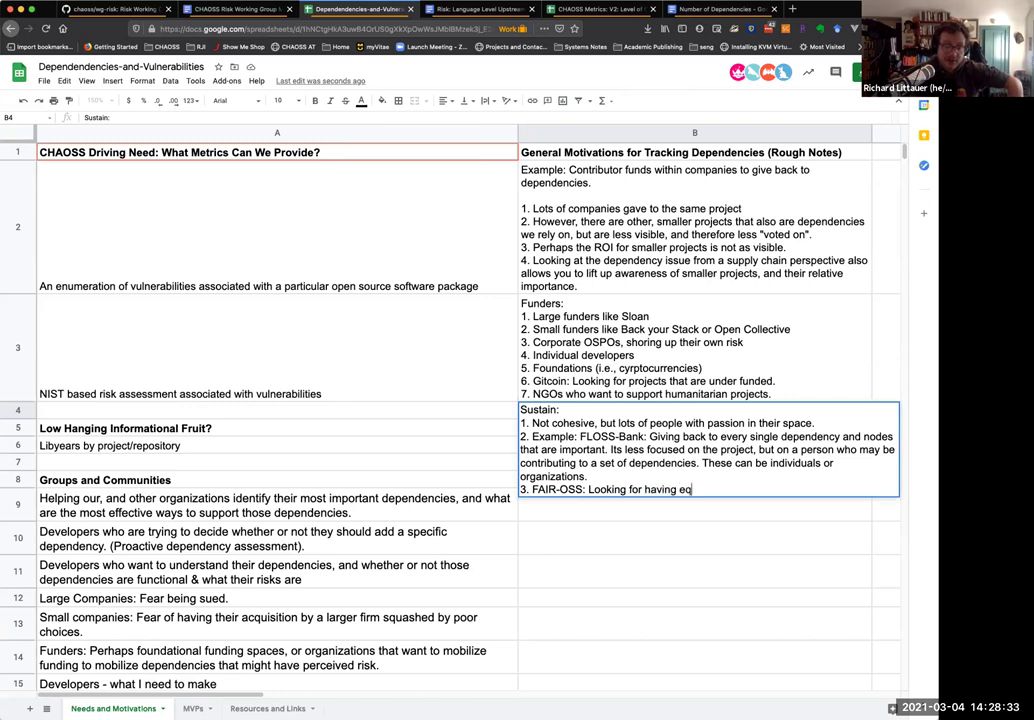
text(uity from star)
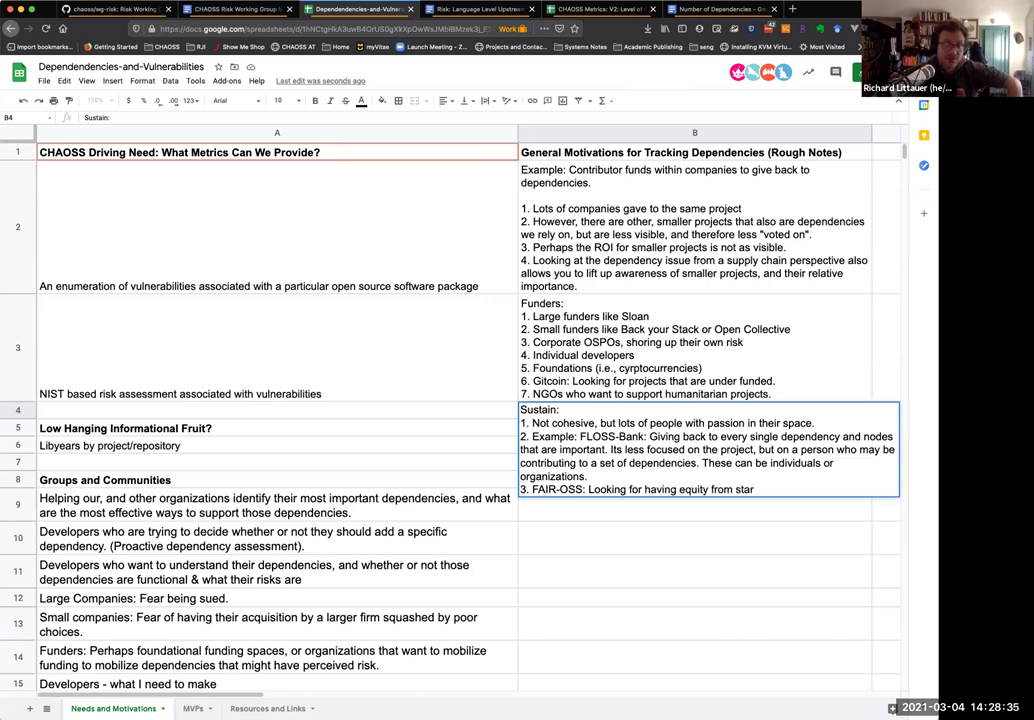
text(tups who are givign)
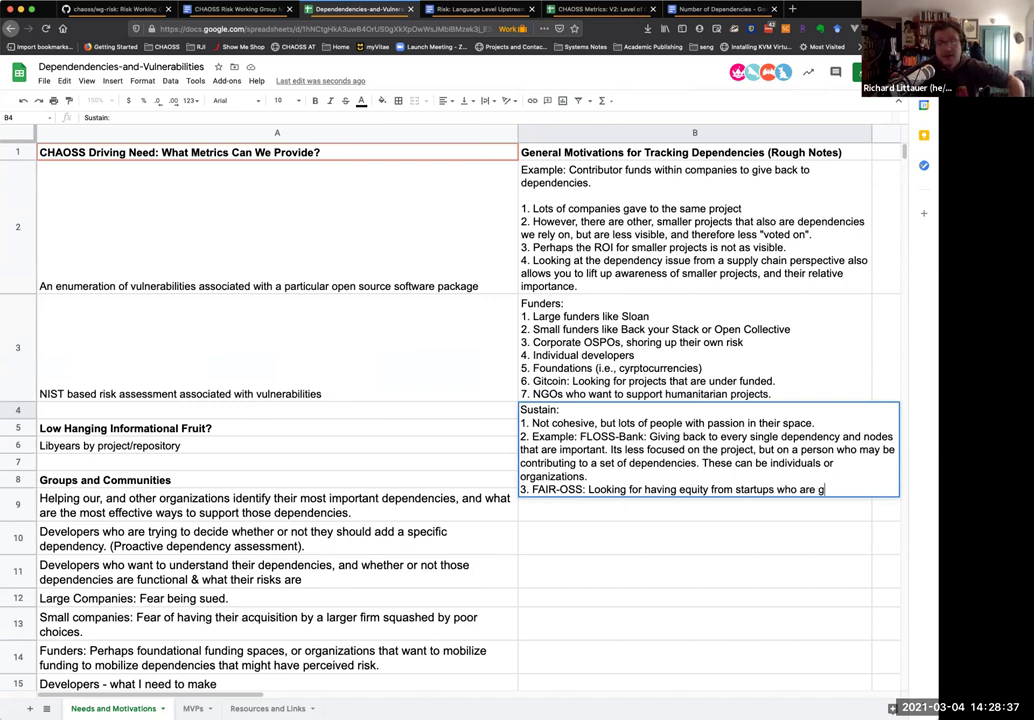
key(BackSpace)
text(ng back to their)
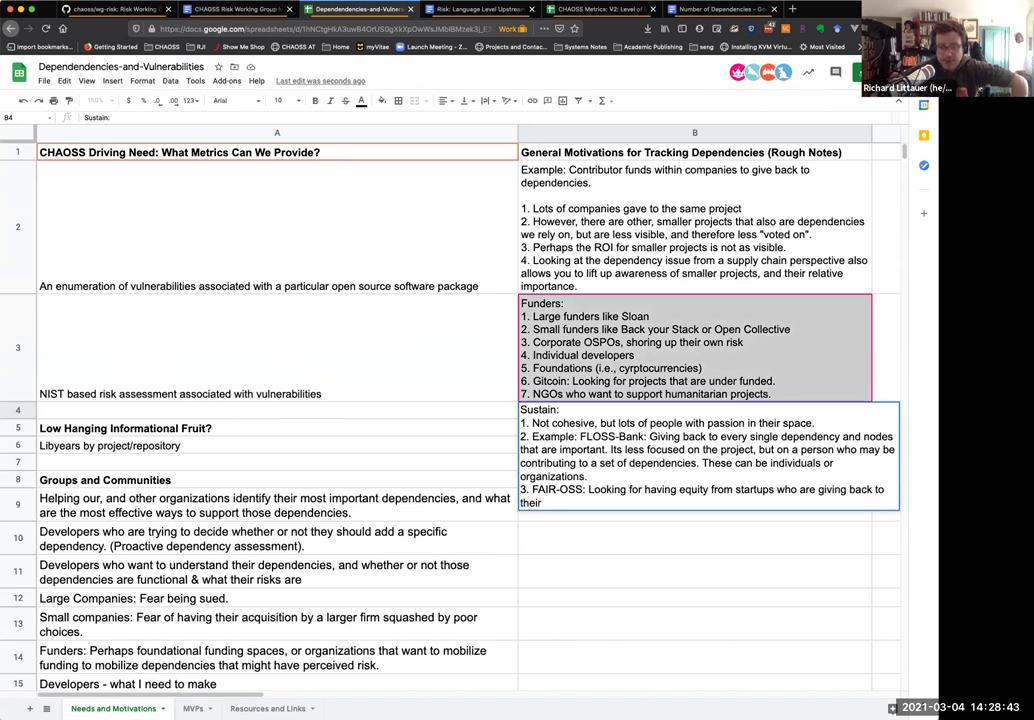
text( dependencies)
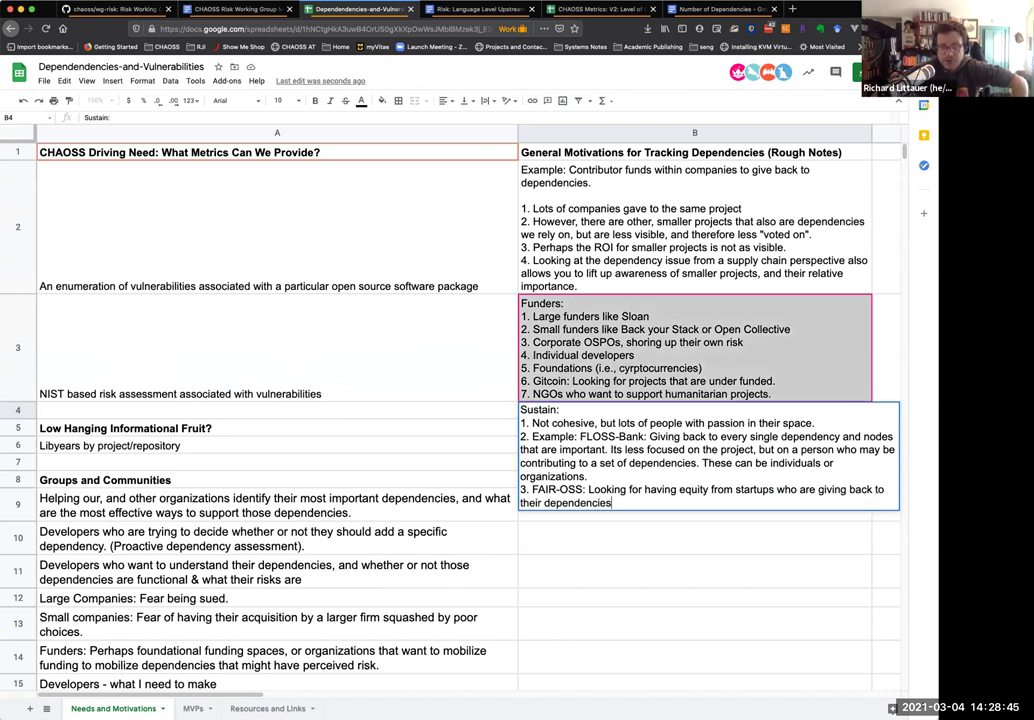
text(.)
key(alt+Return)
text(4. Ba)
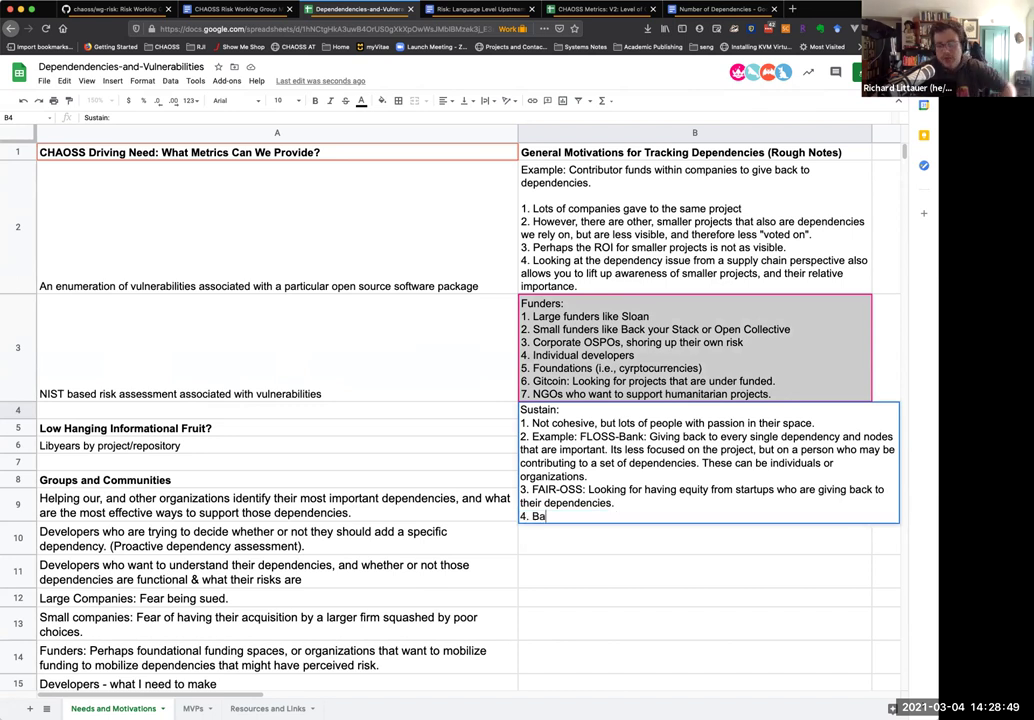
text(ck Your Stack: Collectives of People)
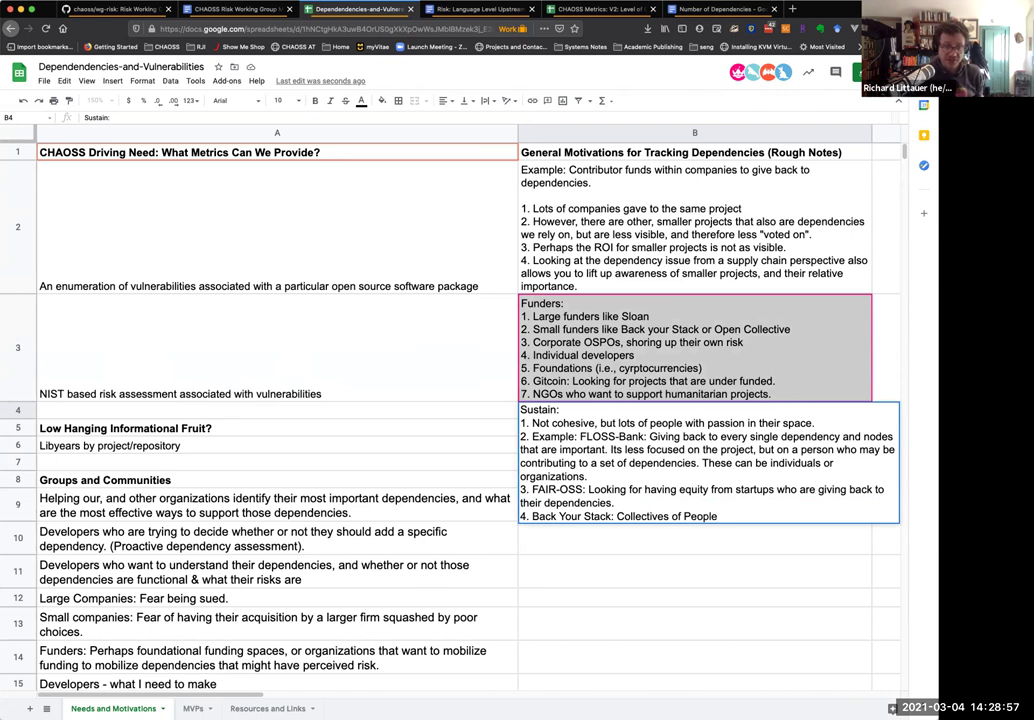
Step: Enter the B5 note 'Dependency Sinescence Aging out / Aging out Workforce / The Cobol Problem.'
key(Return)
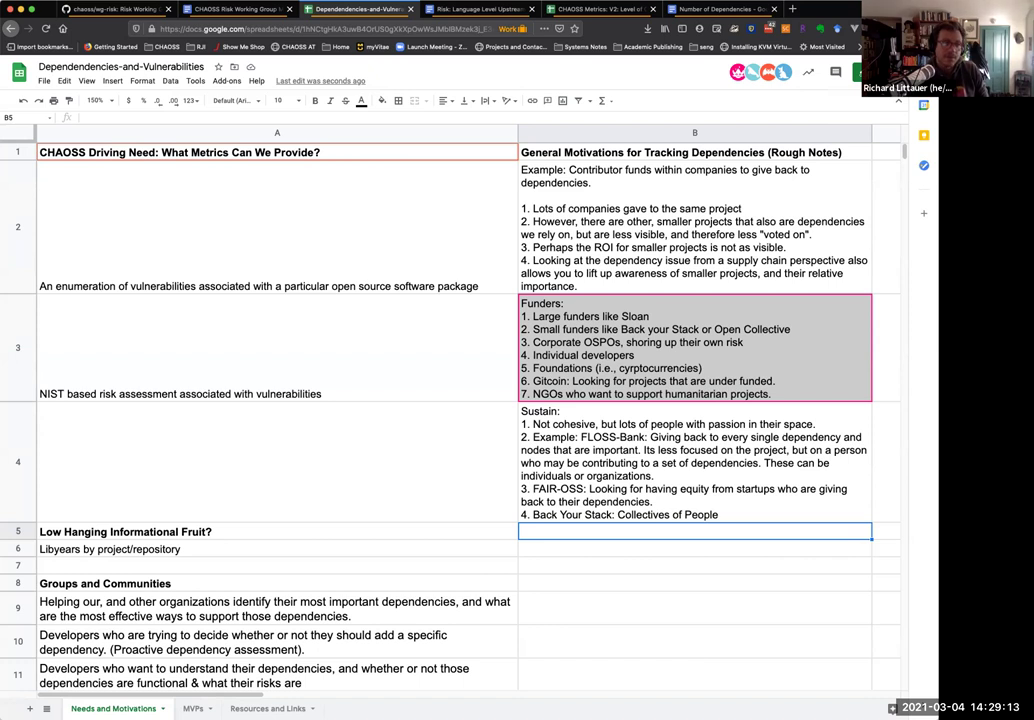
text(Depee)
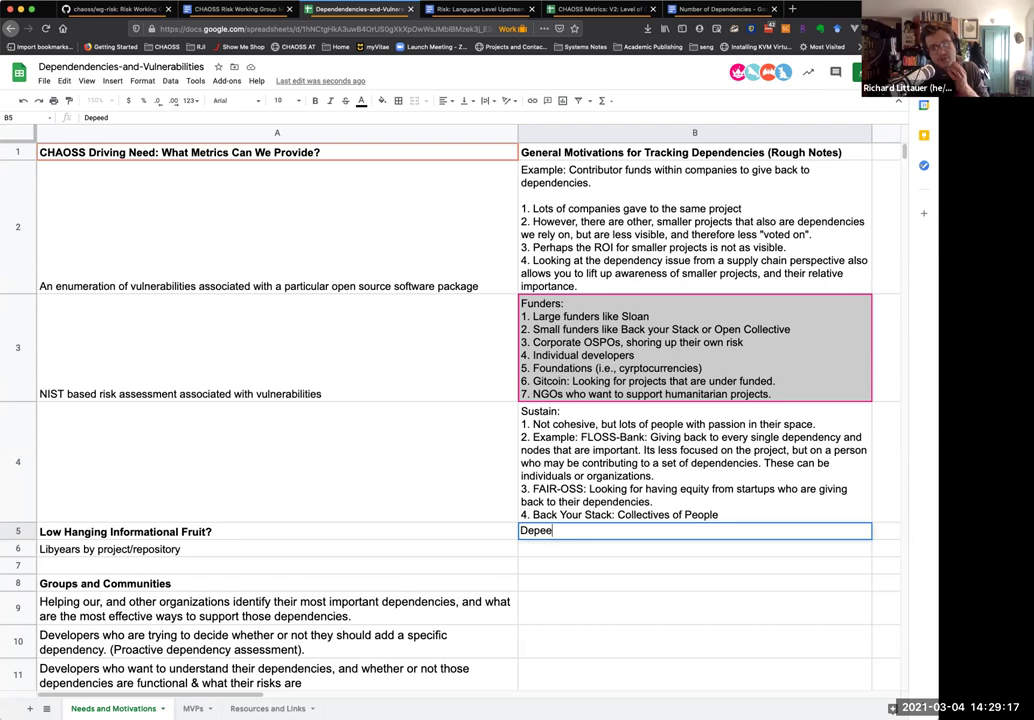
key(BackSpace)
text(ndency Sinescence)
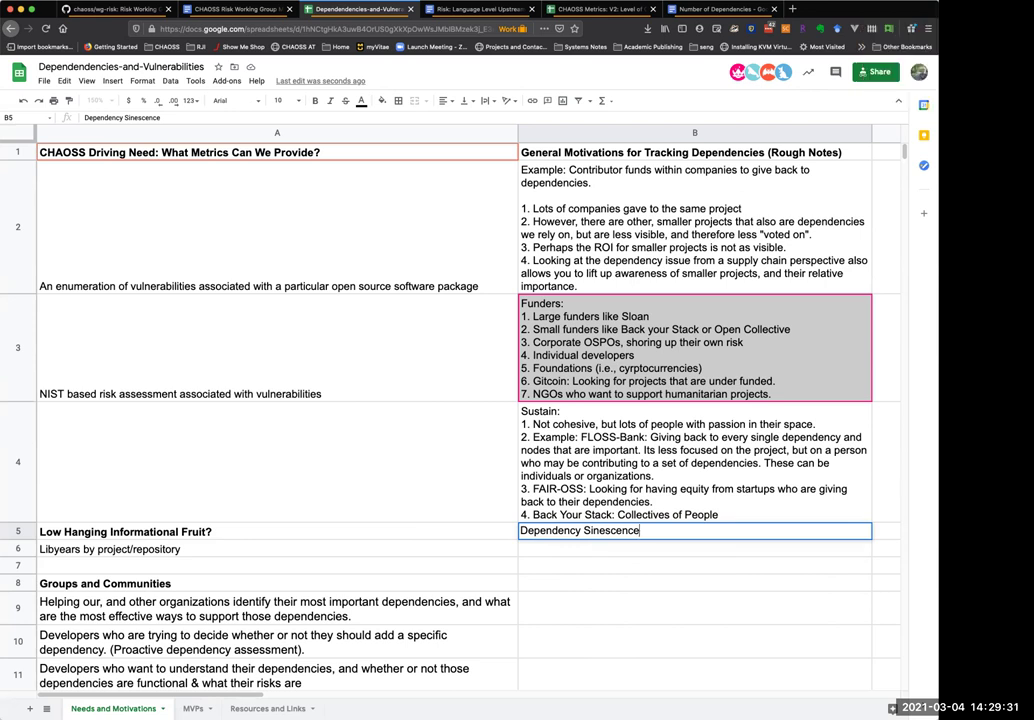
text(Aging out / Aging wo)
key(BackSpace)
key(BackSpace)
text(out Workforce)
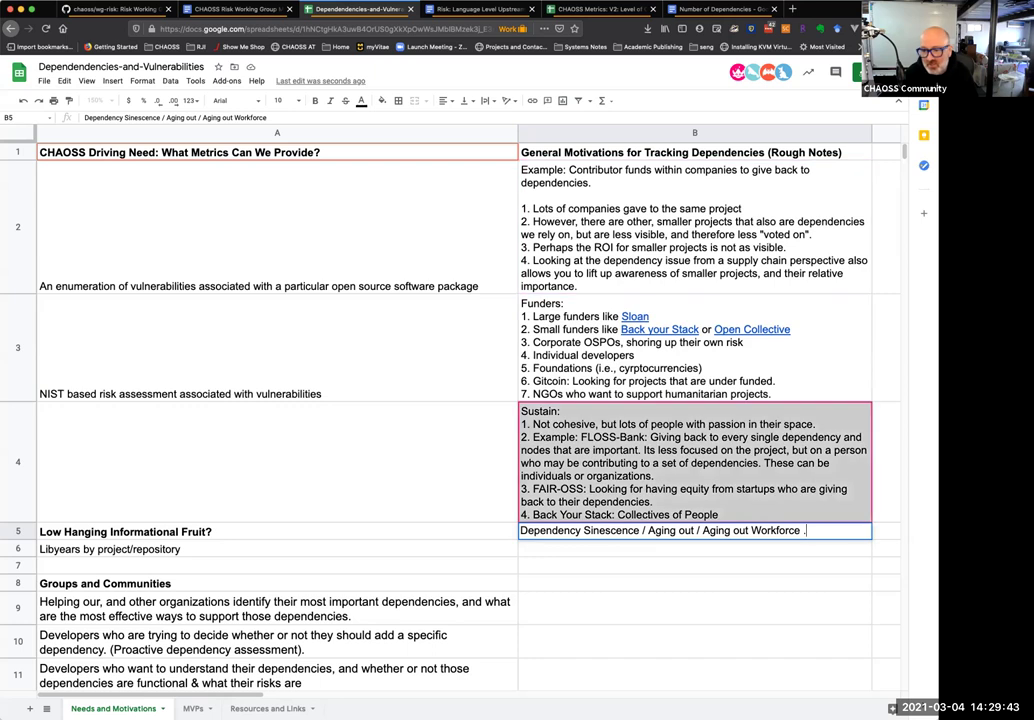
text( / )
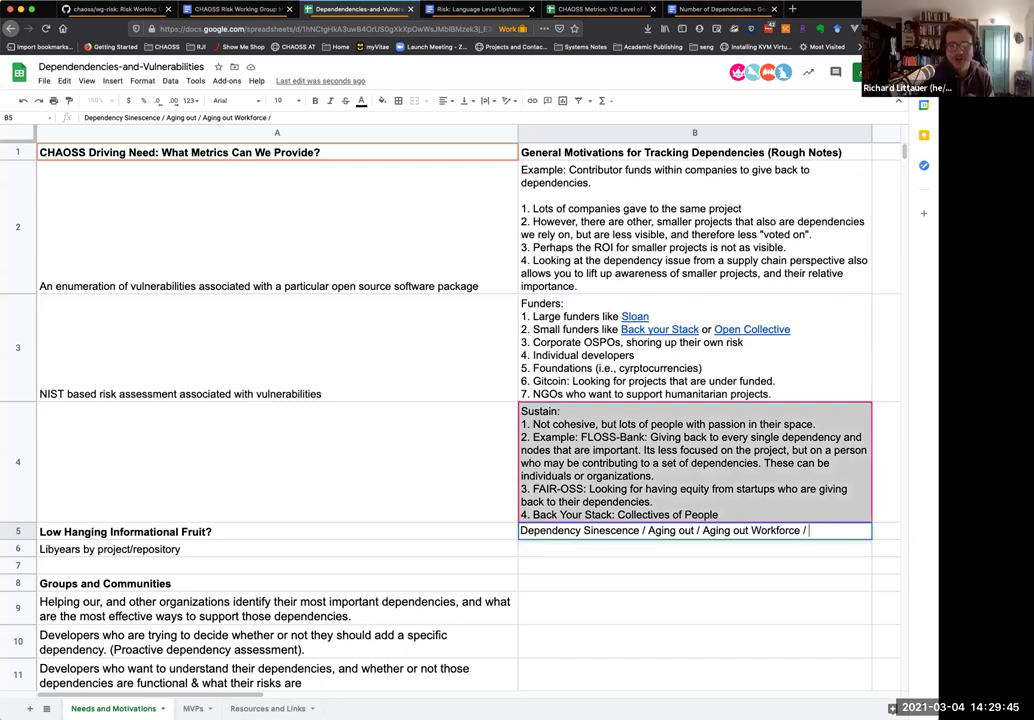
text(The )
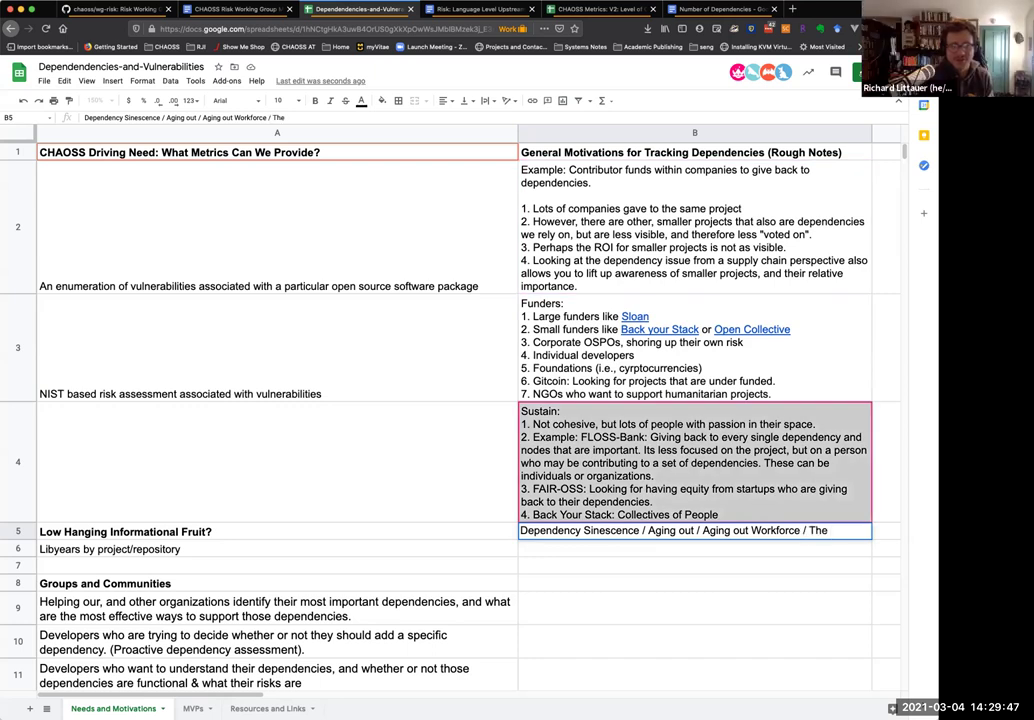
text(Cobol P)
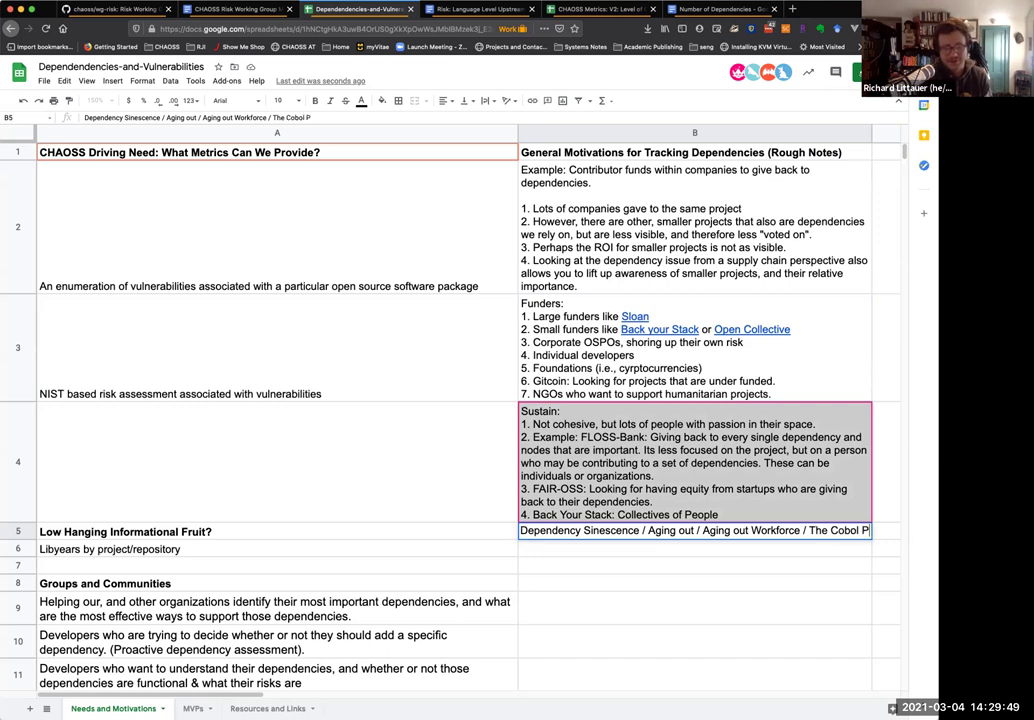
text(roblem)
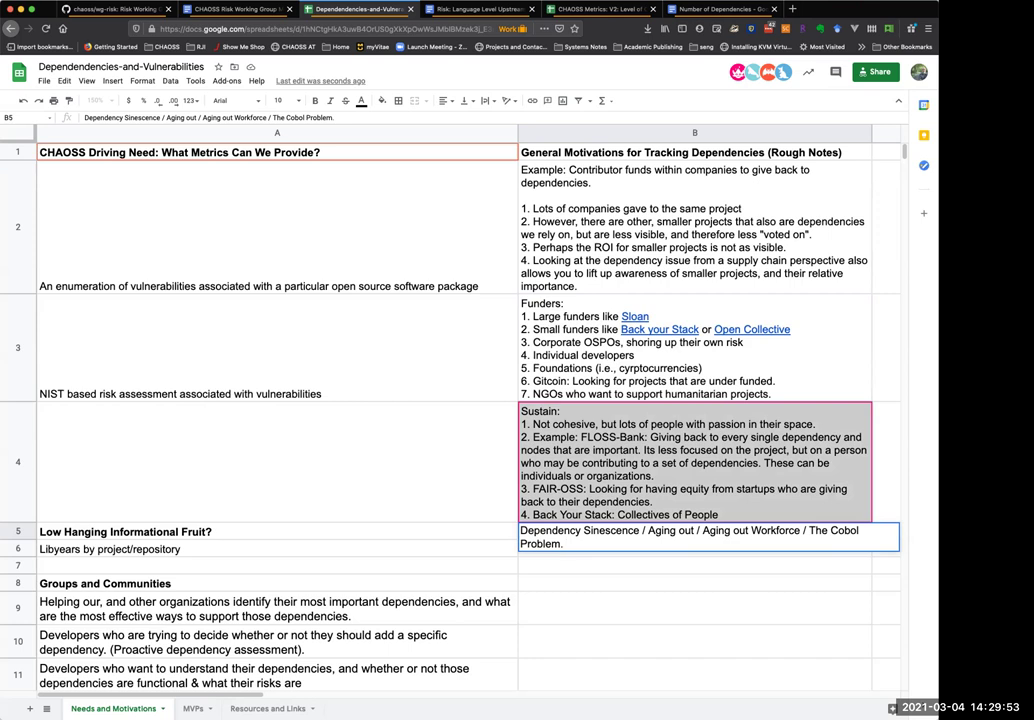
text(.)
Step: Add points on the gcc compiler as an implicit dependency and FORTRAN77 compilers, then commit B5
key(alt+Return)
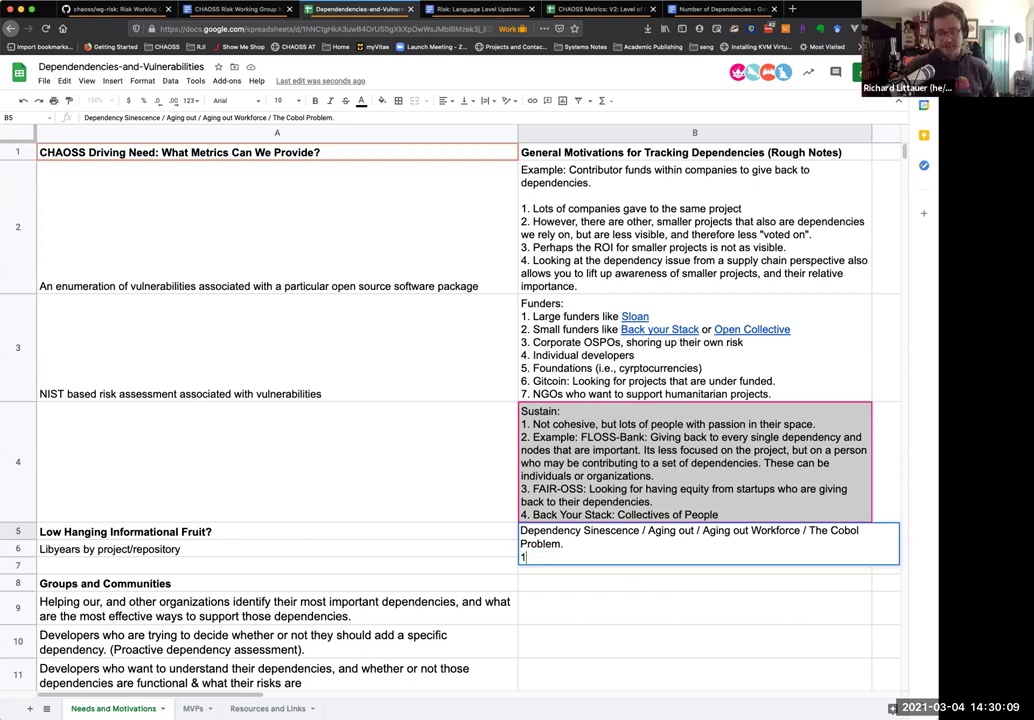
text(1. Example gcc compiler, which is not an expc)
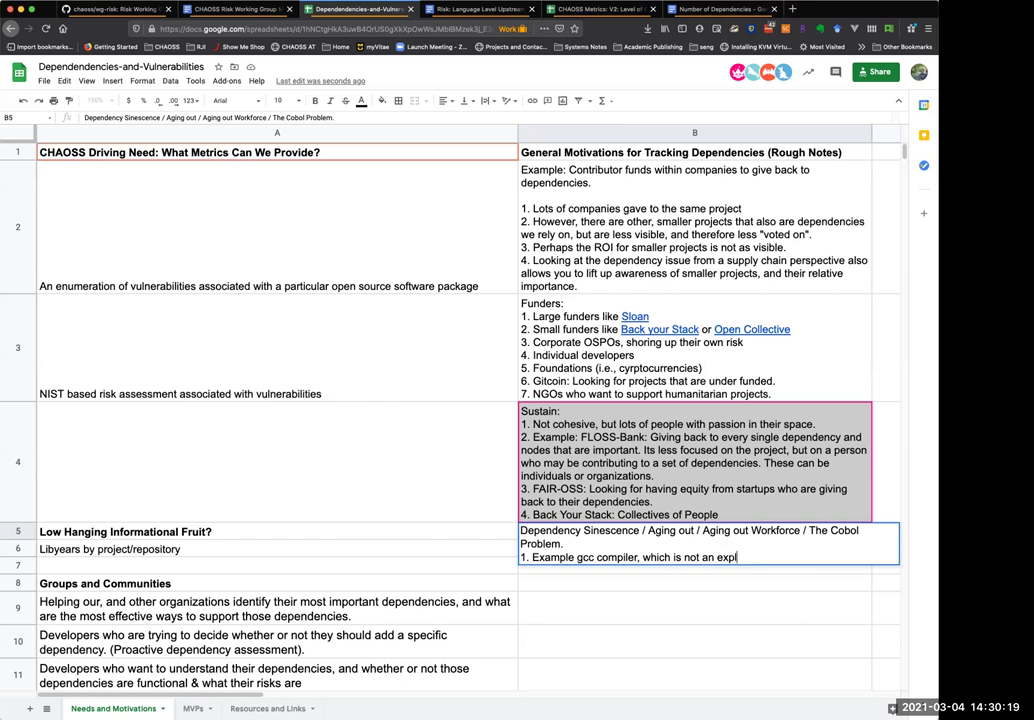
key(BackSpace)
text(licit dependency, but lots of things depend upon it.)
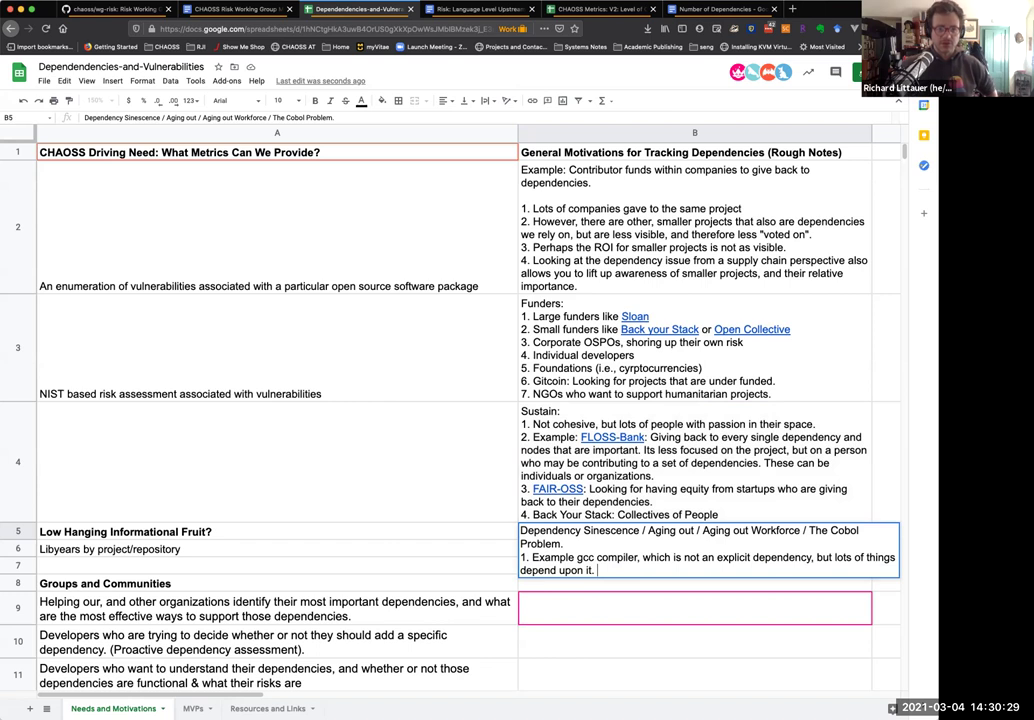
key(alt+Return)
text(2. Sam)
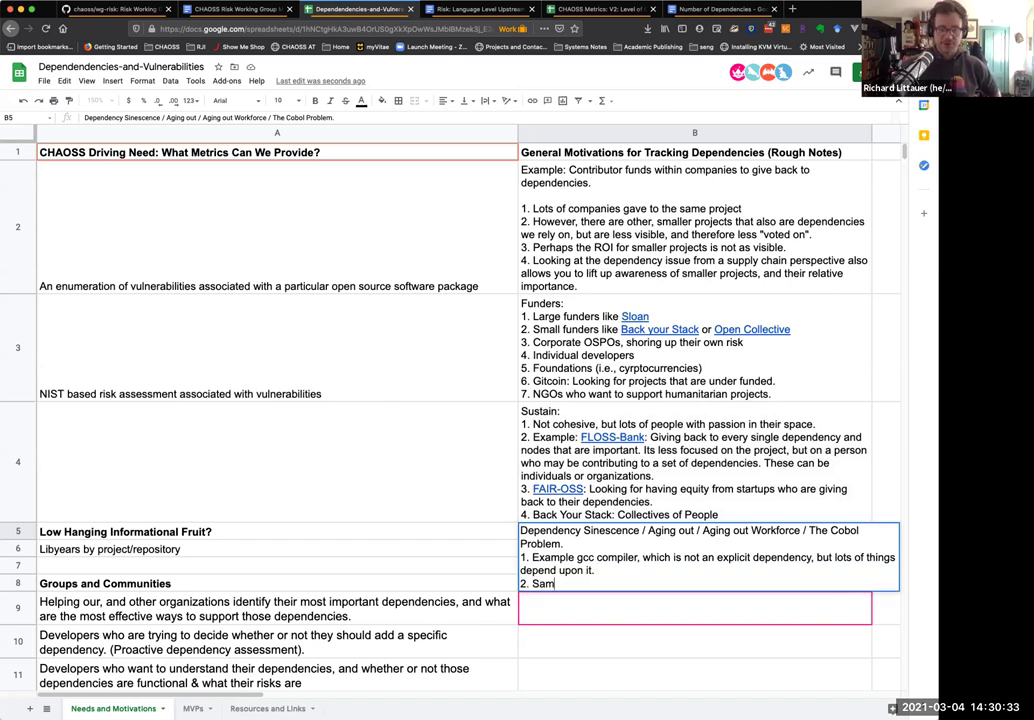
text(e with F)
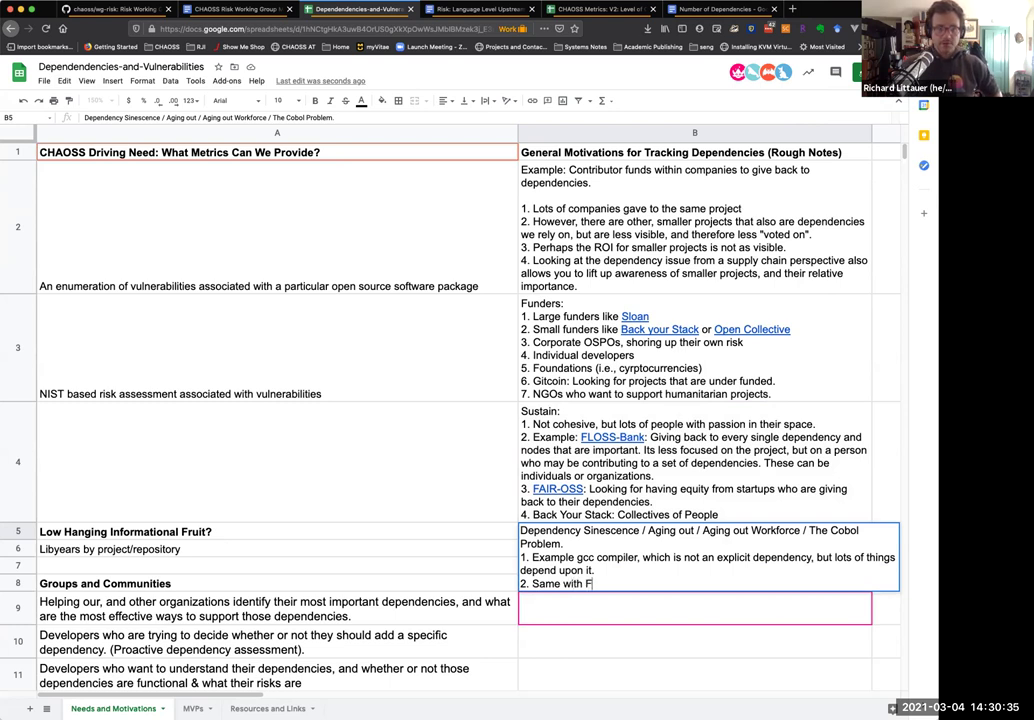
text(ORTRAN77)
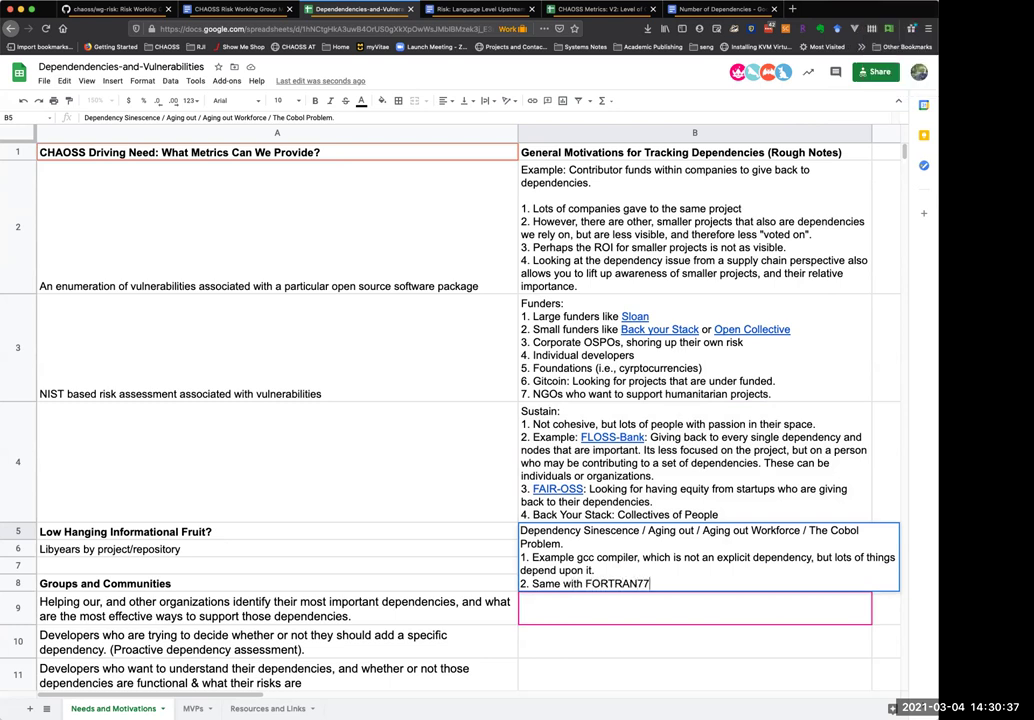
text( compilers)
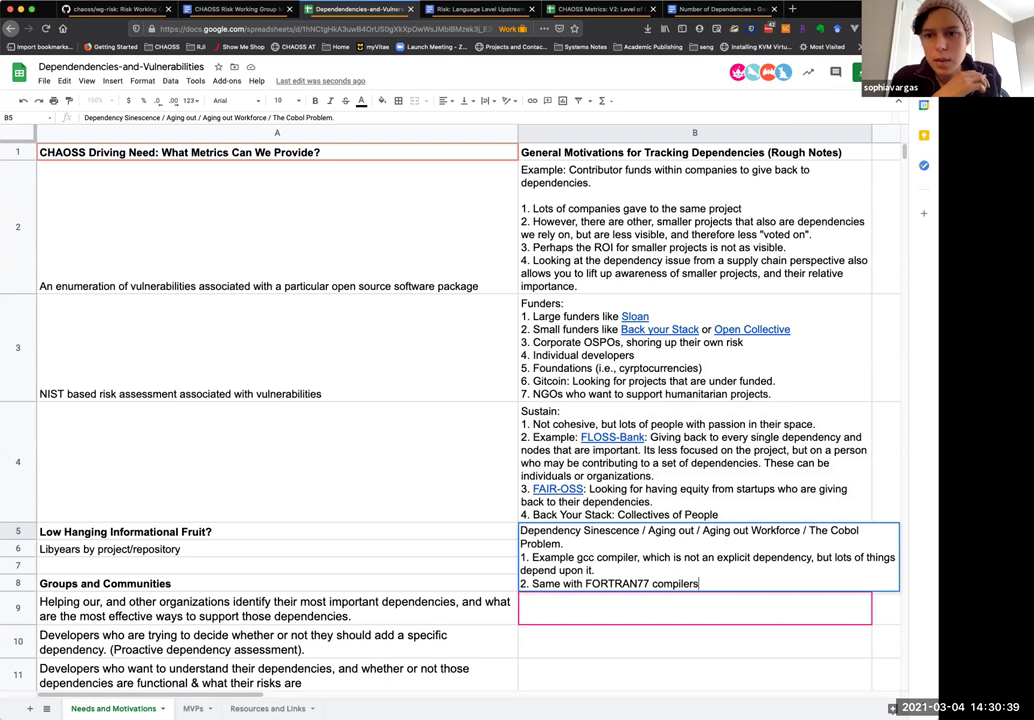
key(Return)
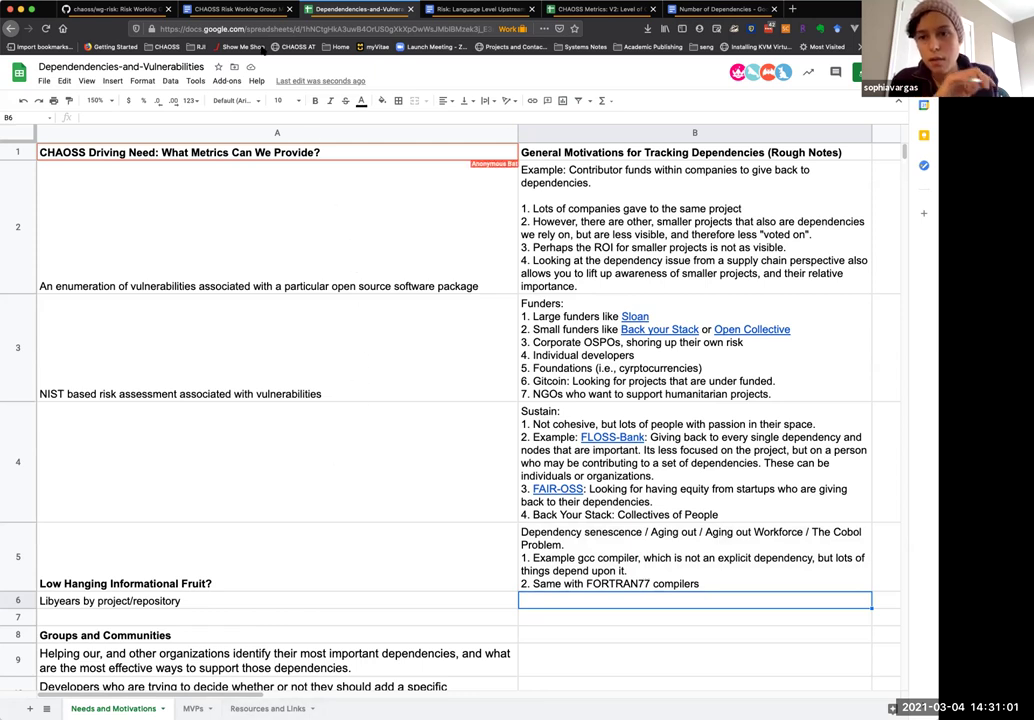
click(248, 12)
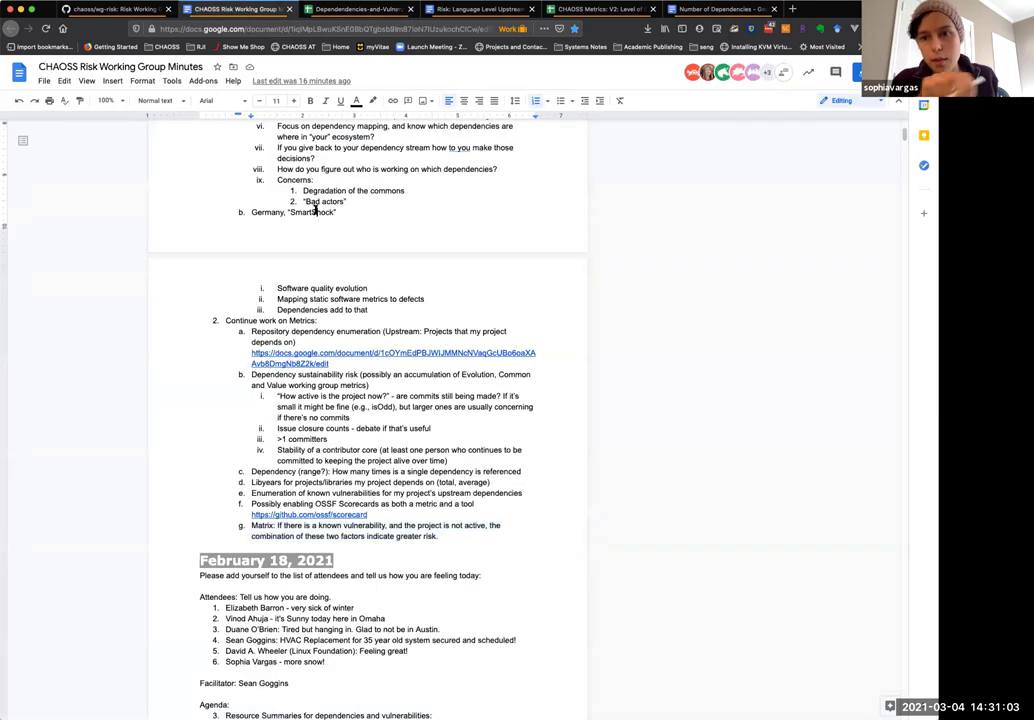
text(inf)
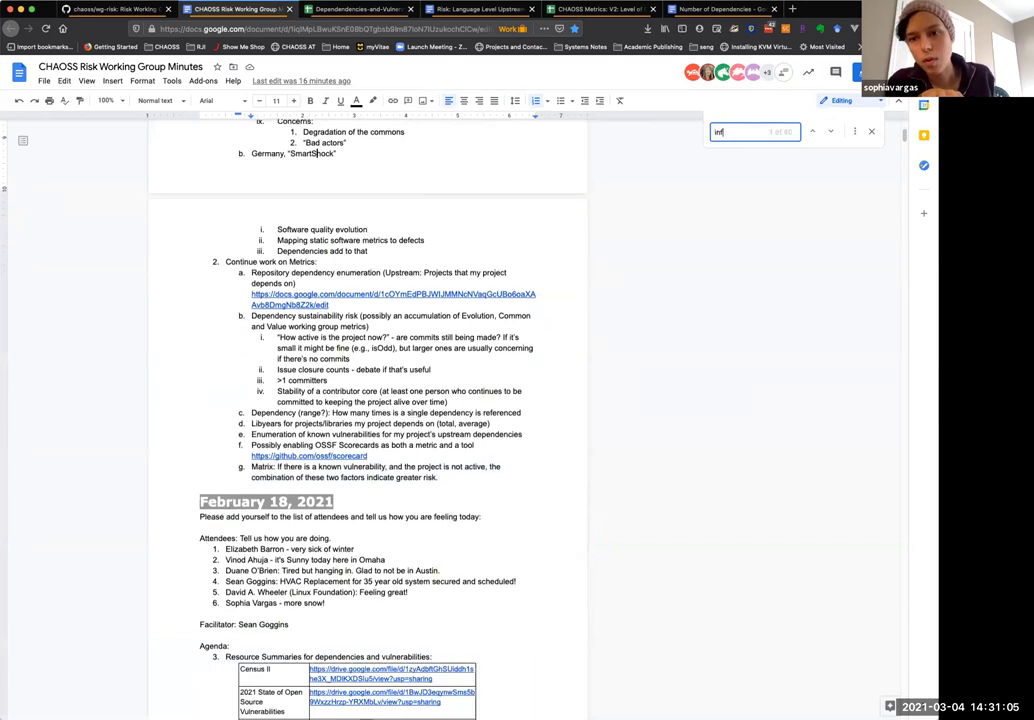
text(rastructure)
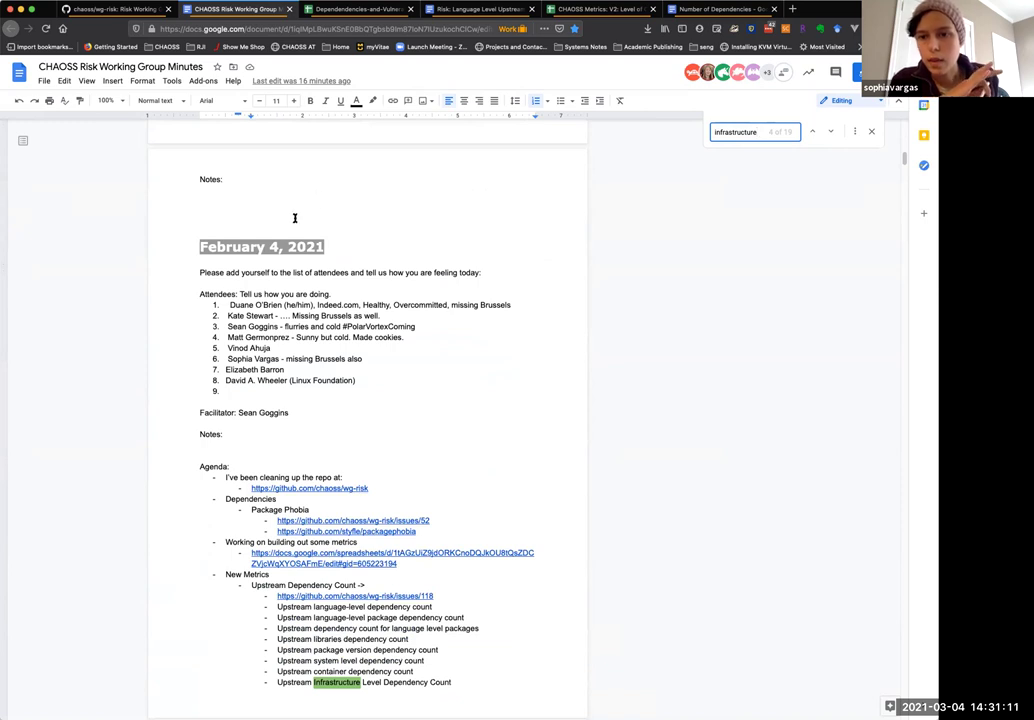
scroll(283, 316, down, 5)
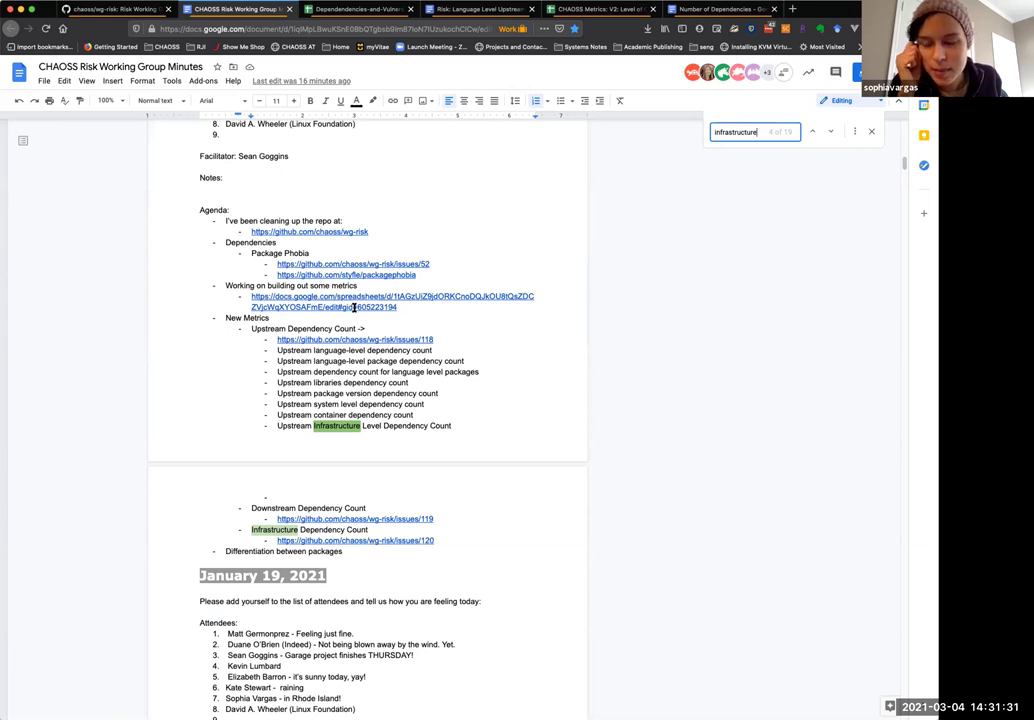
click(350, 298)
right_click(350, 298)
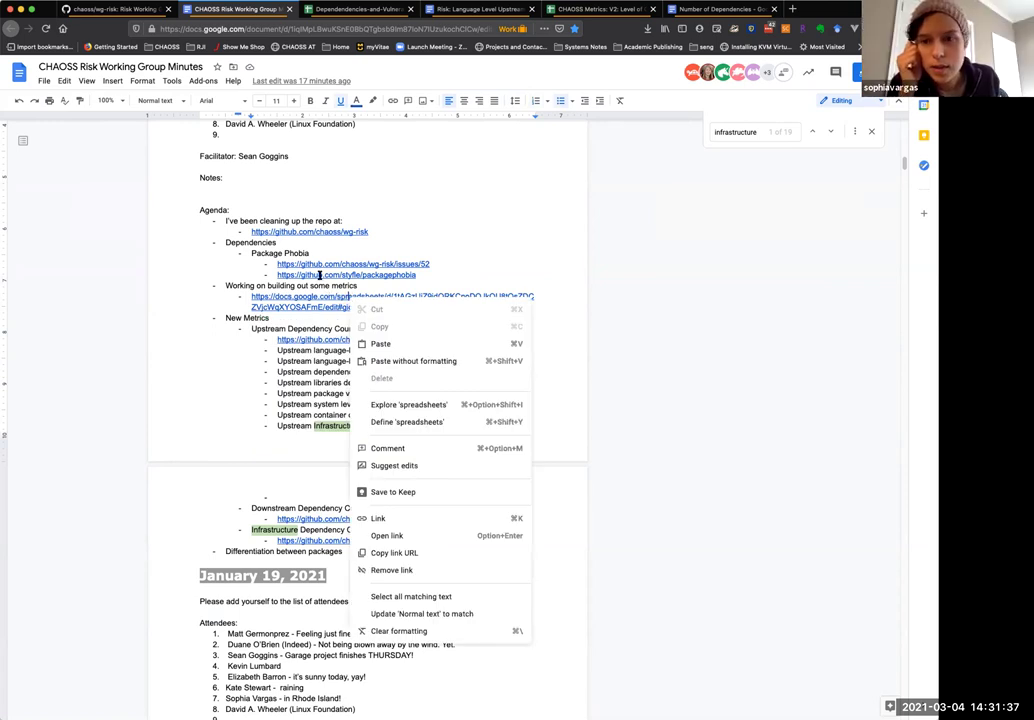
click(298, 366)
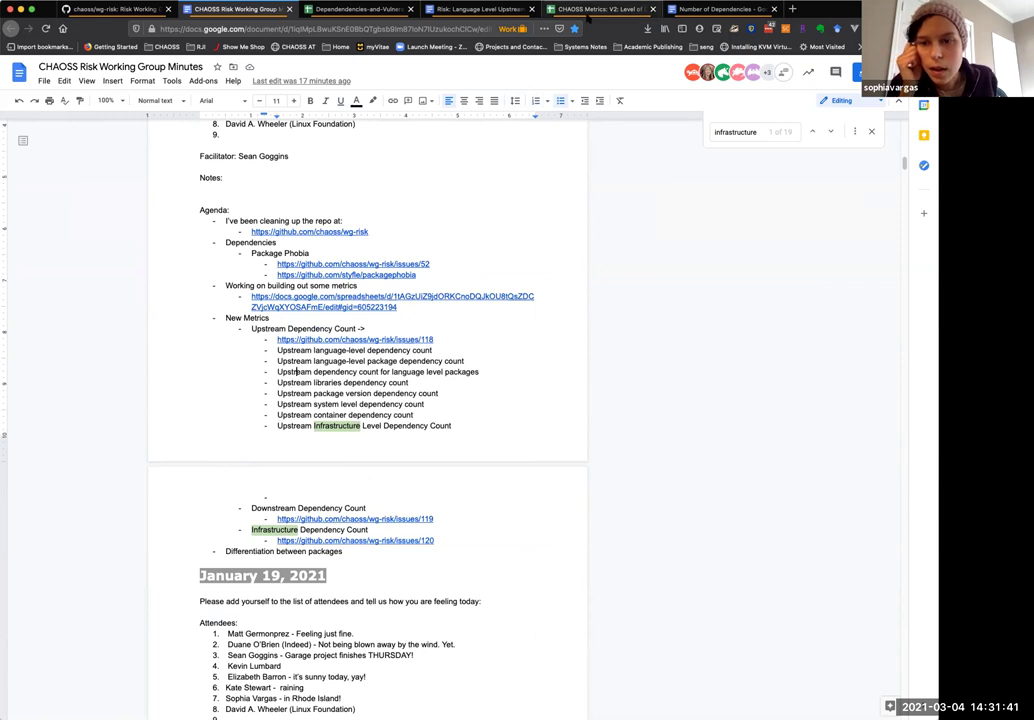
click(590, 10)
Step: Switch to the Resources and Links sheet, briefly checking Needs and Motivations before returning
click(294, 12)
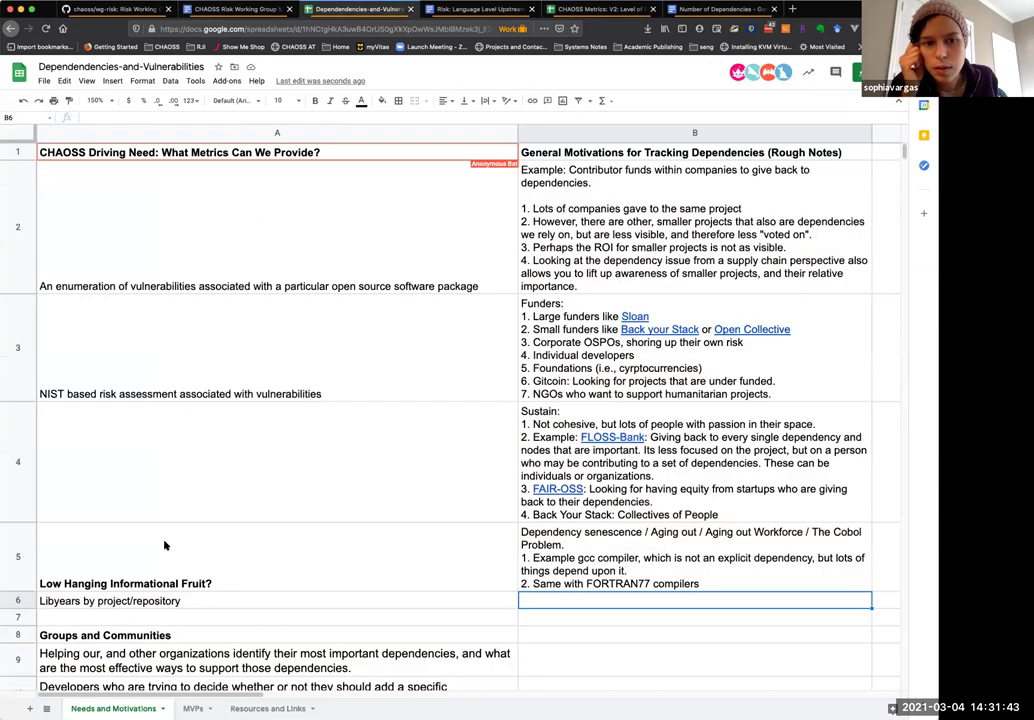
click(268, 708)
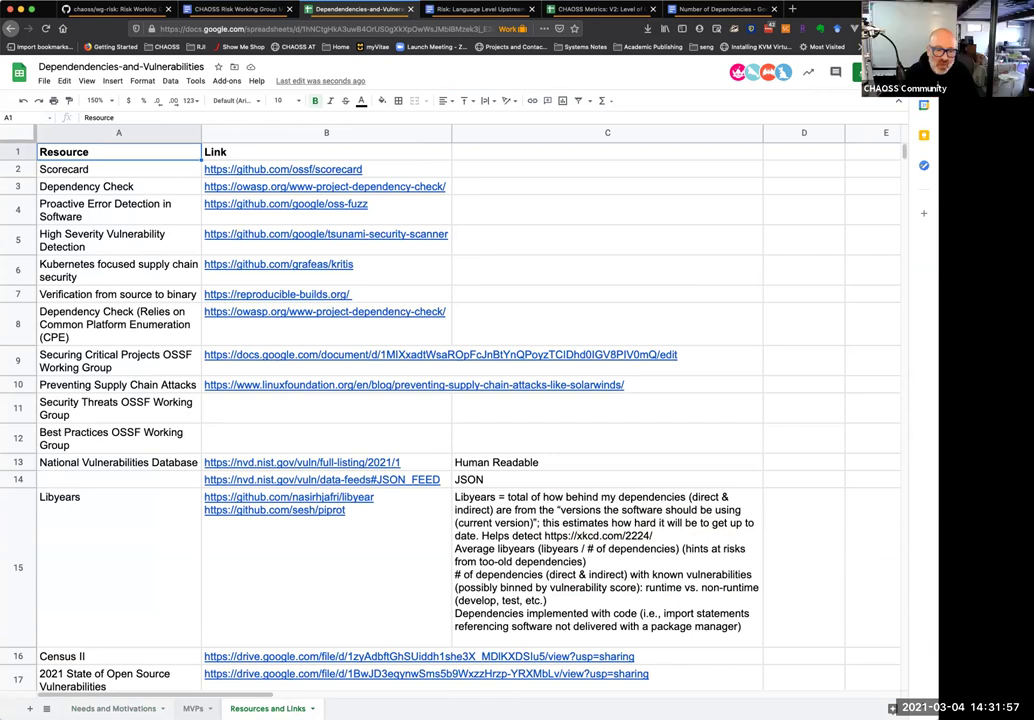
key(ctrl+shift+Page_Up)
key(ctrl+shift+Page_Up)
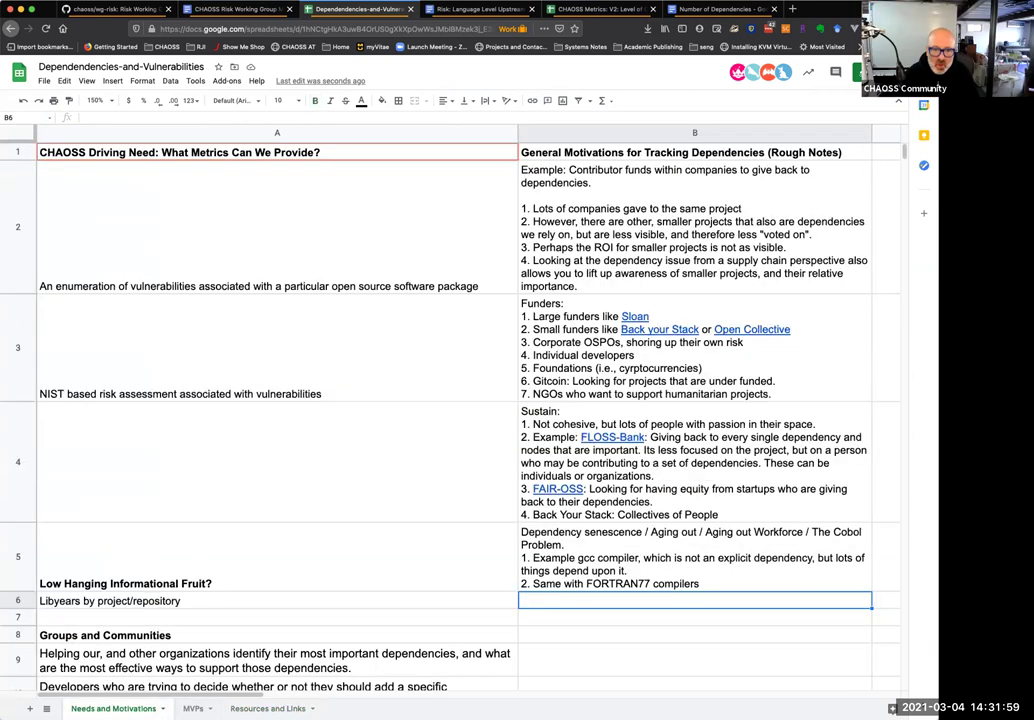
key(ctrl+shift+Page_Down)
key(ctrl+shift+Page_Down)
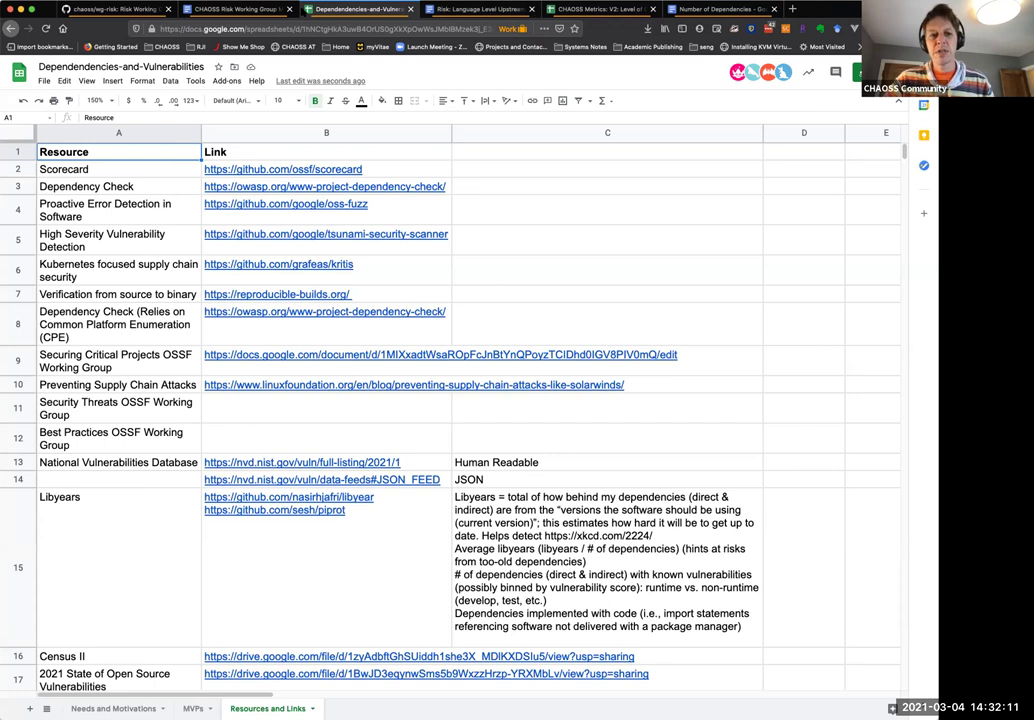
Step: Search the minutes doc for 'infrastructure' until reaching the October 8, 2020 entry
click(240, 9)
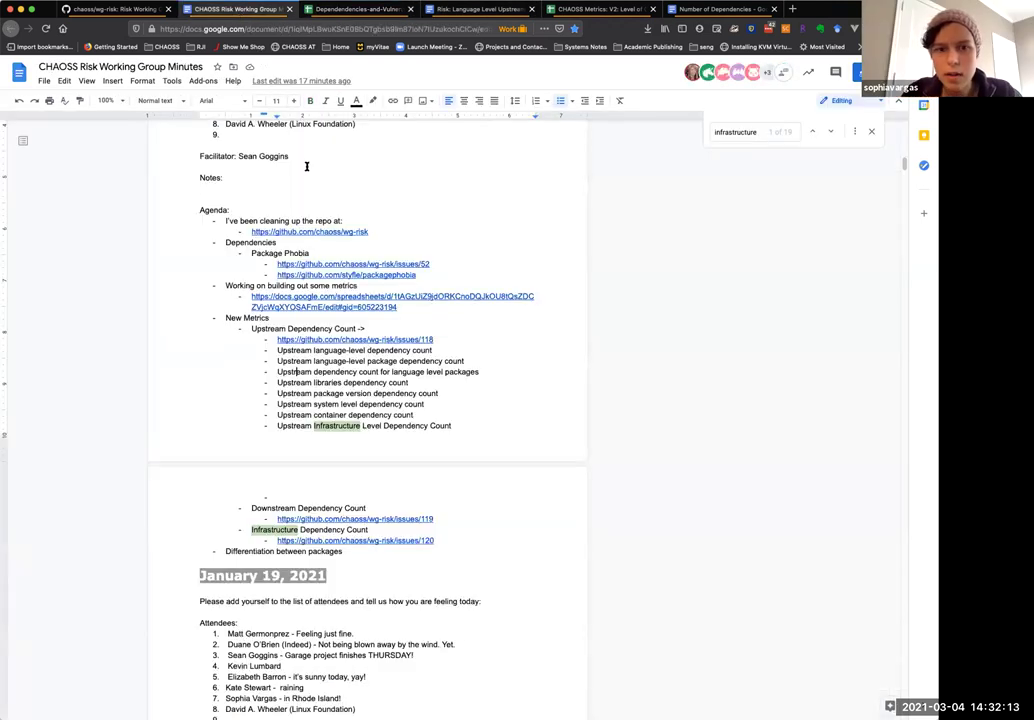
key(ctrl+f)
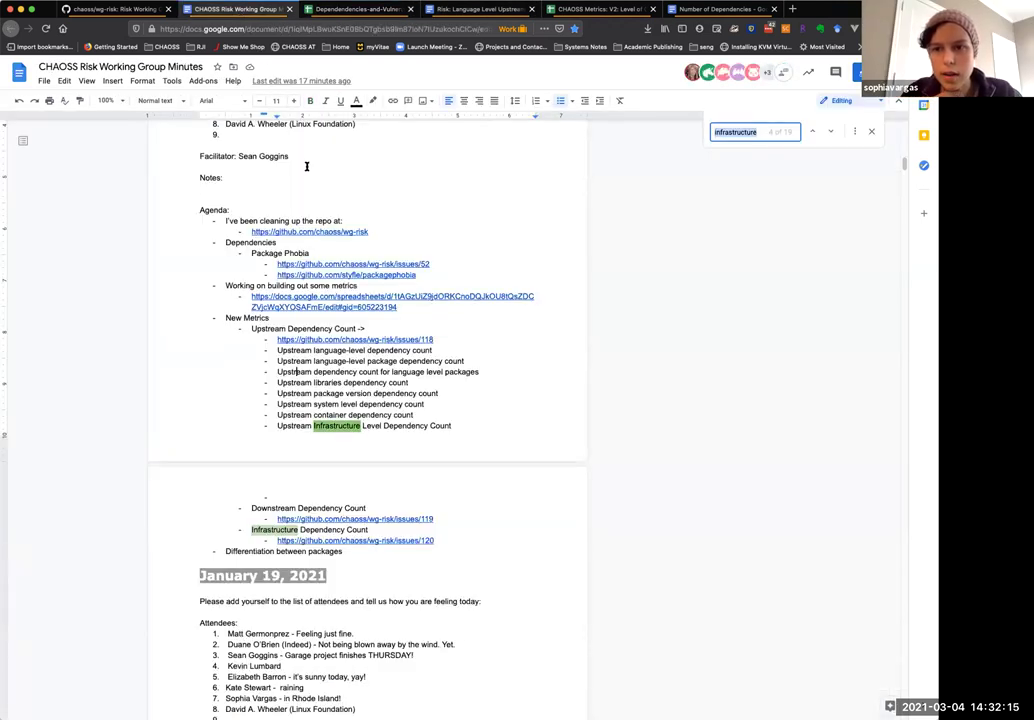
key(Return)
key(Return)
key(Return)
key(Return)
key(Return)
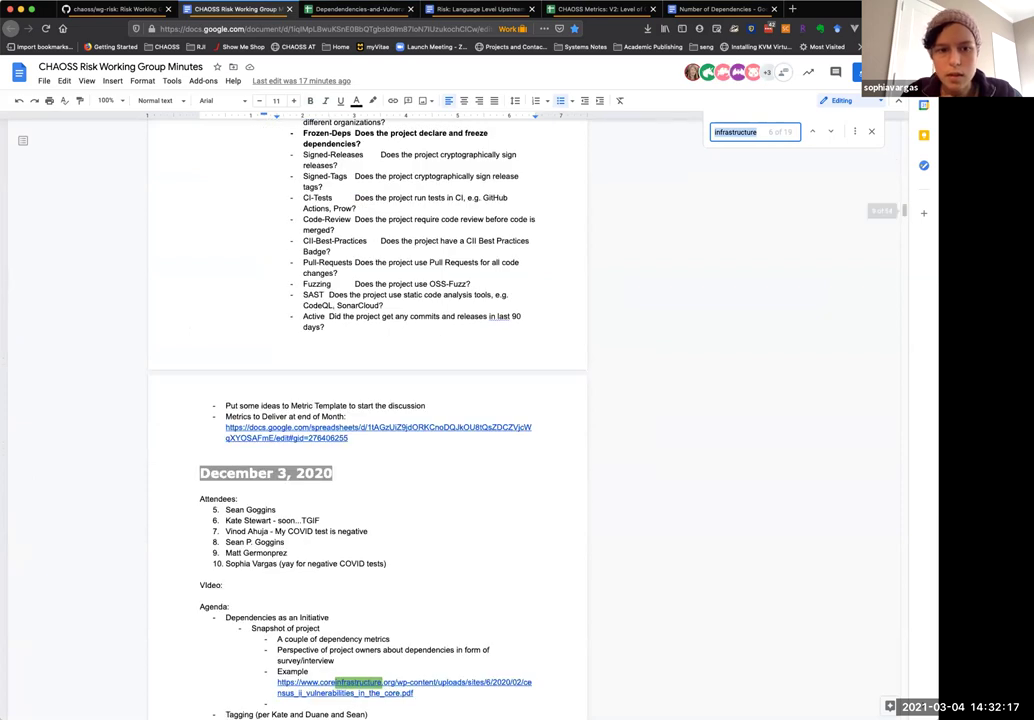
scroll(300, 187, down, 3)
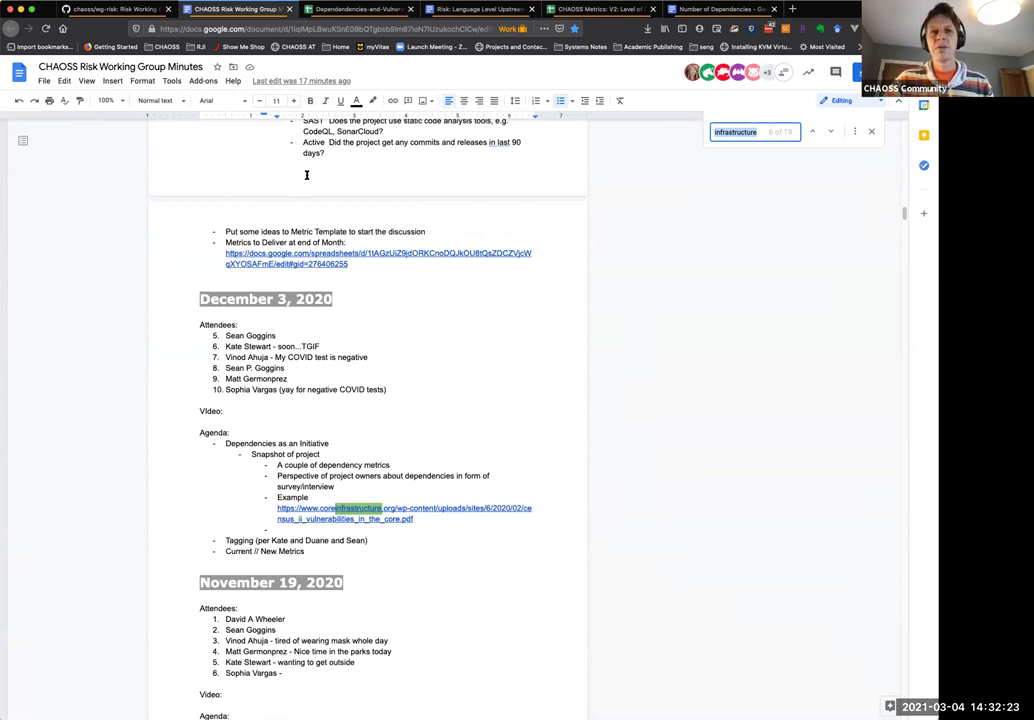
key(Return)
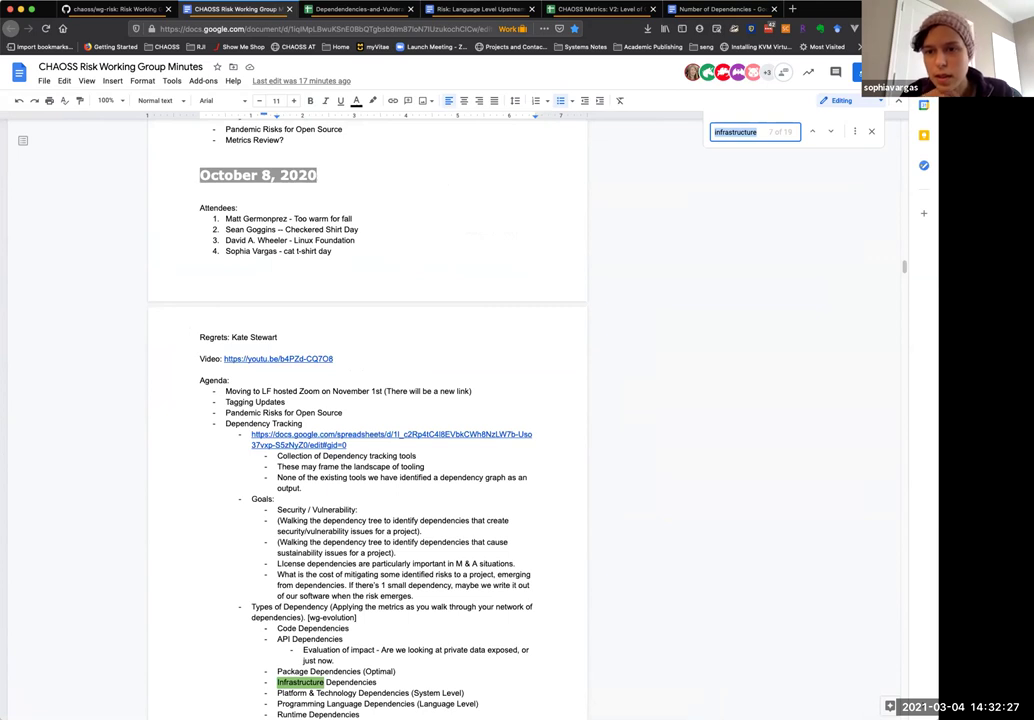
Step: Open the linked Open Source Dependency Tools spreadsheet, then return to the Dependencies-and-Vulnerabilities spreadsheet
click(314, 436)
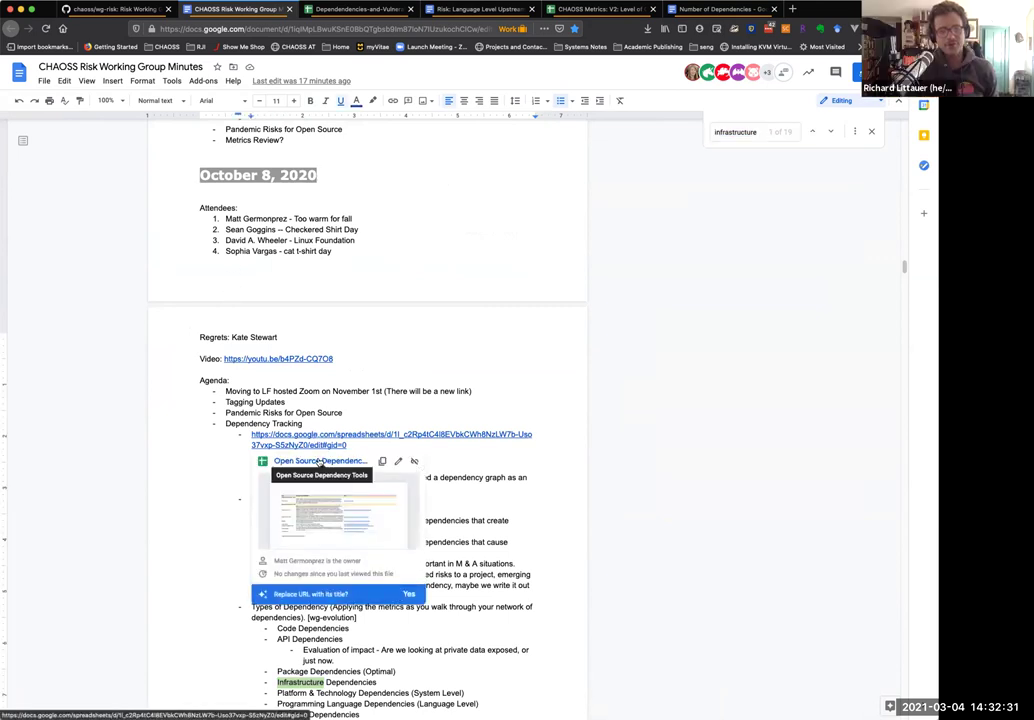
click(322, 461)
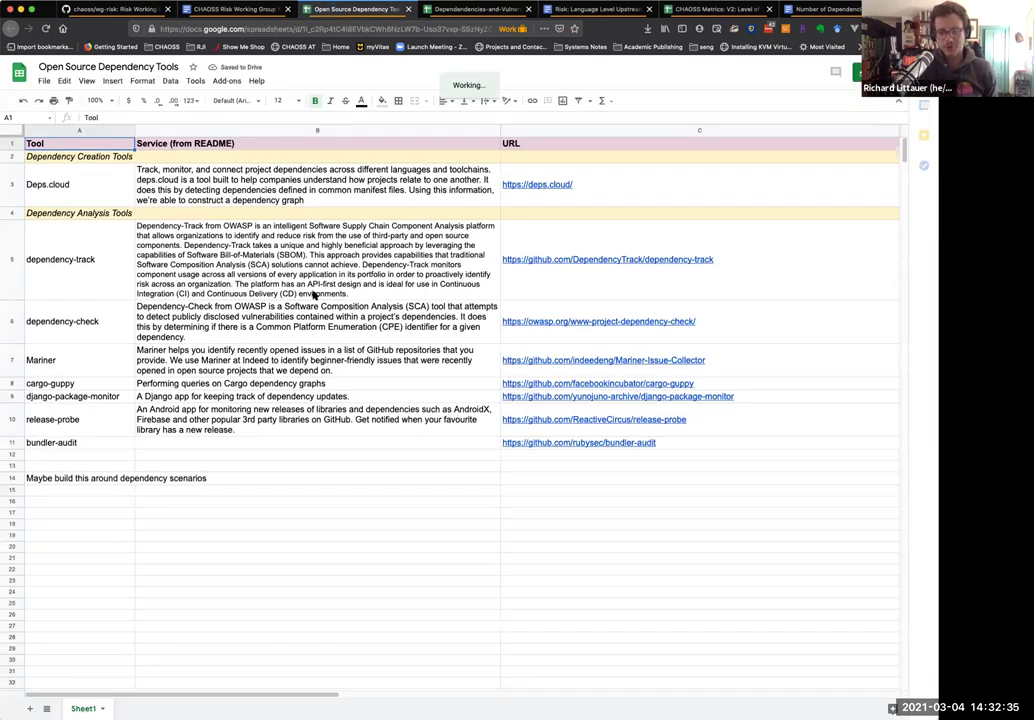
click(596, 9)
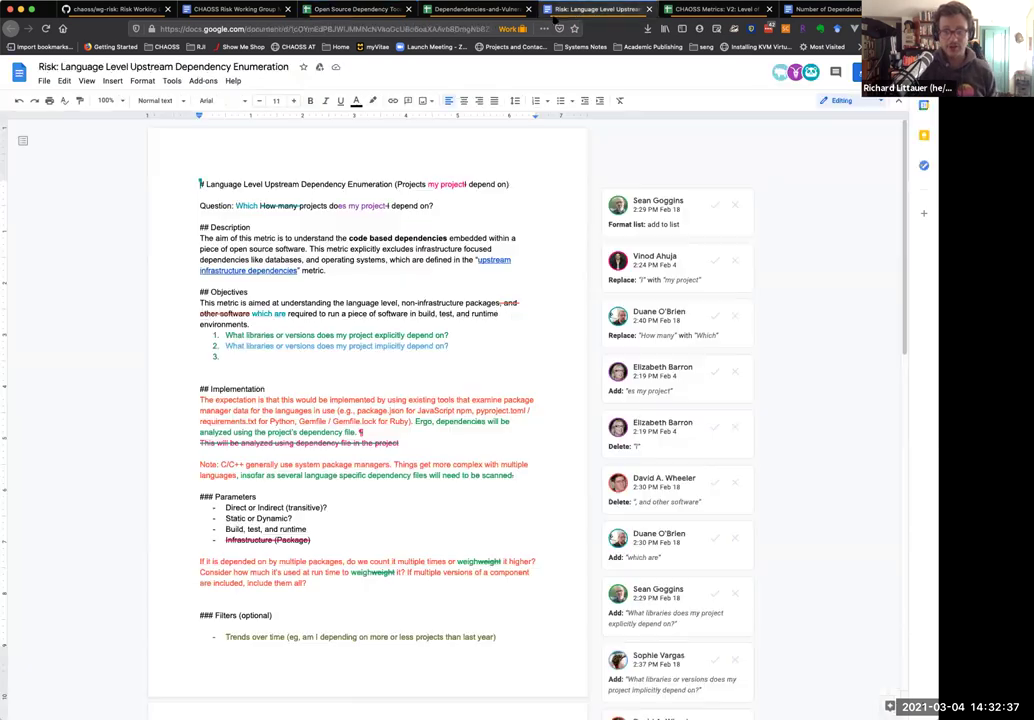
click(236, 9)
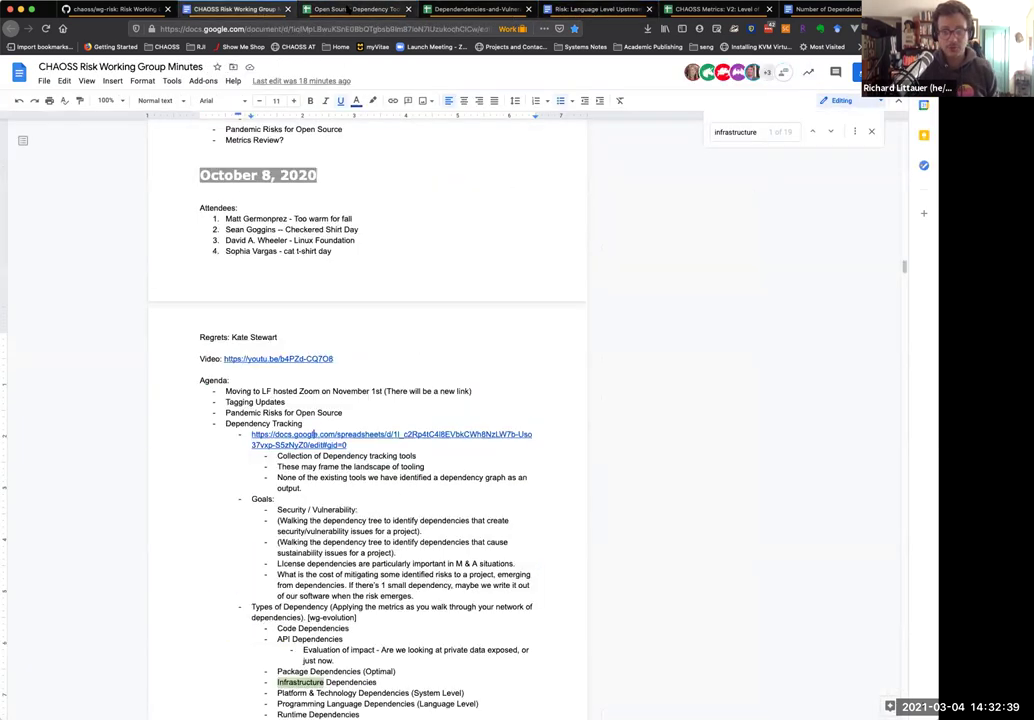
click(345, 9)
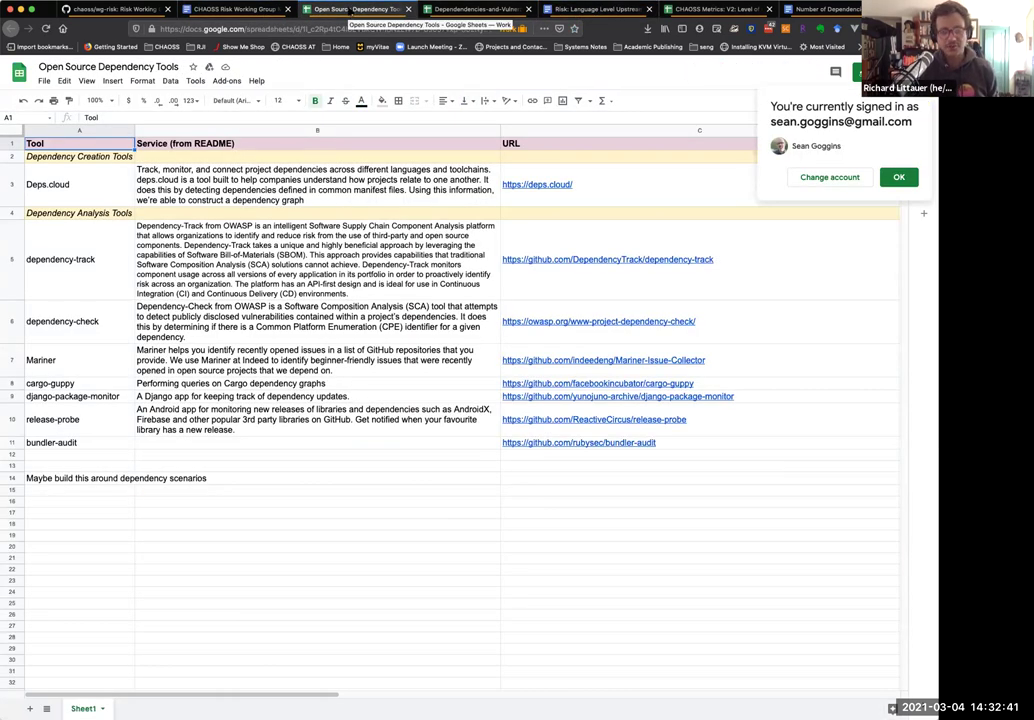
click(472, 9)
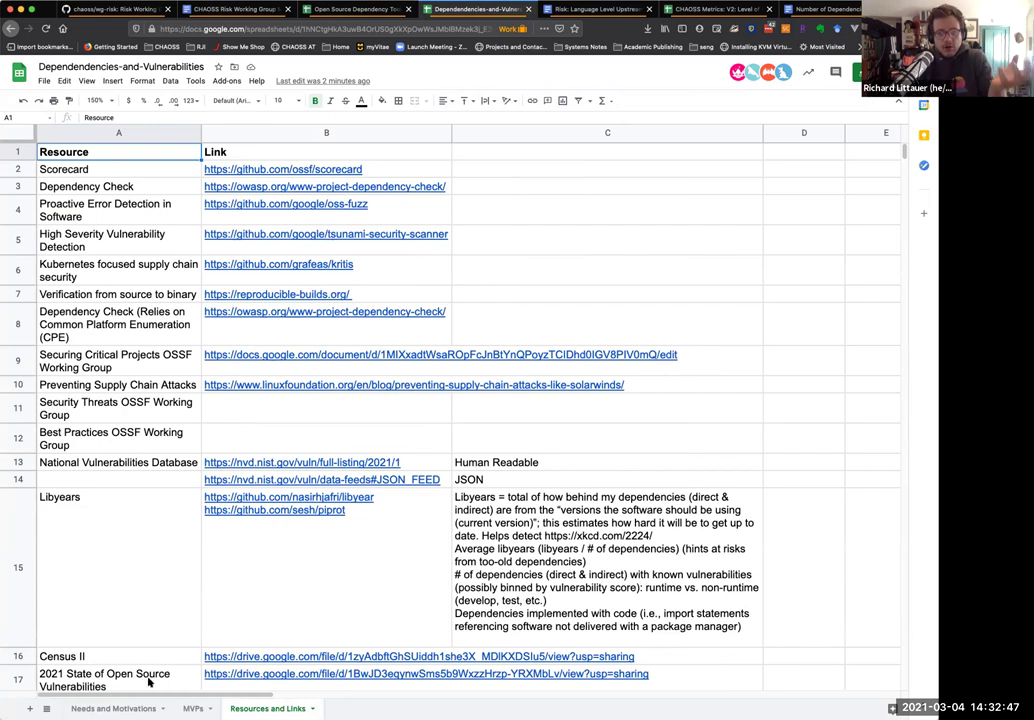
Step: Switch to the Needs and Motivations sheet tab listing Libyears under Low Hanging Informational Fruit
click(113, 708)
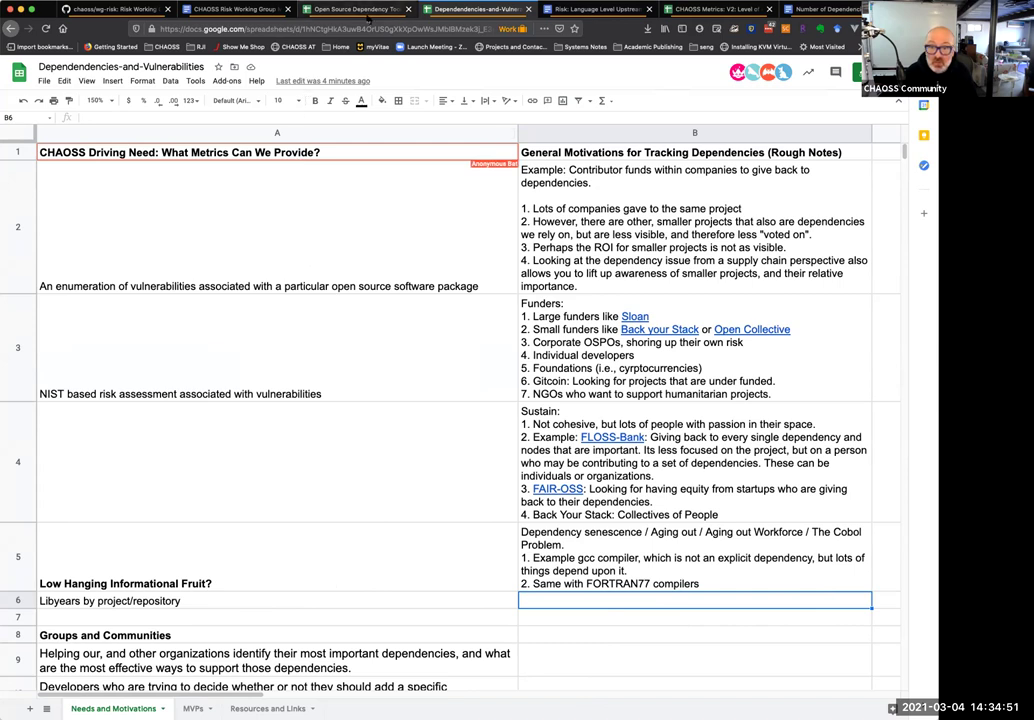
click(193, 707)
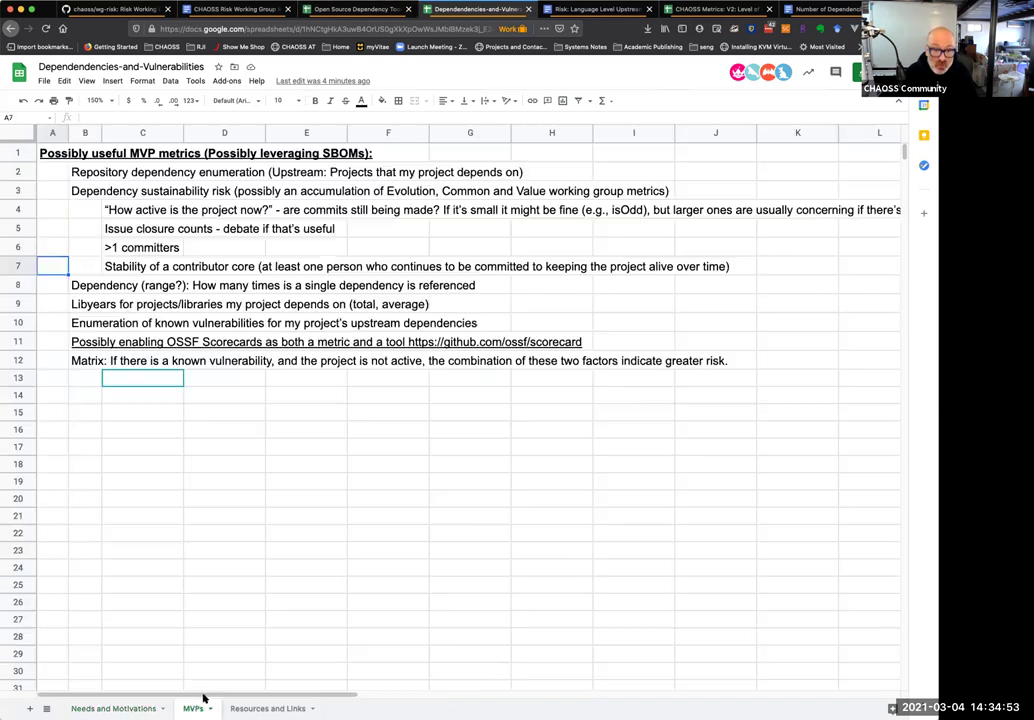
click(254, 484)
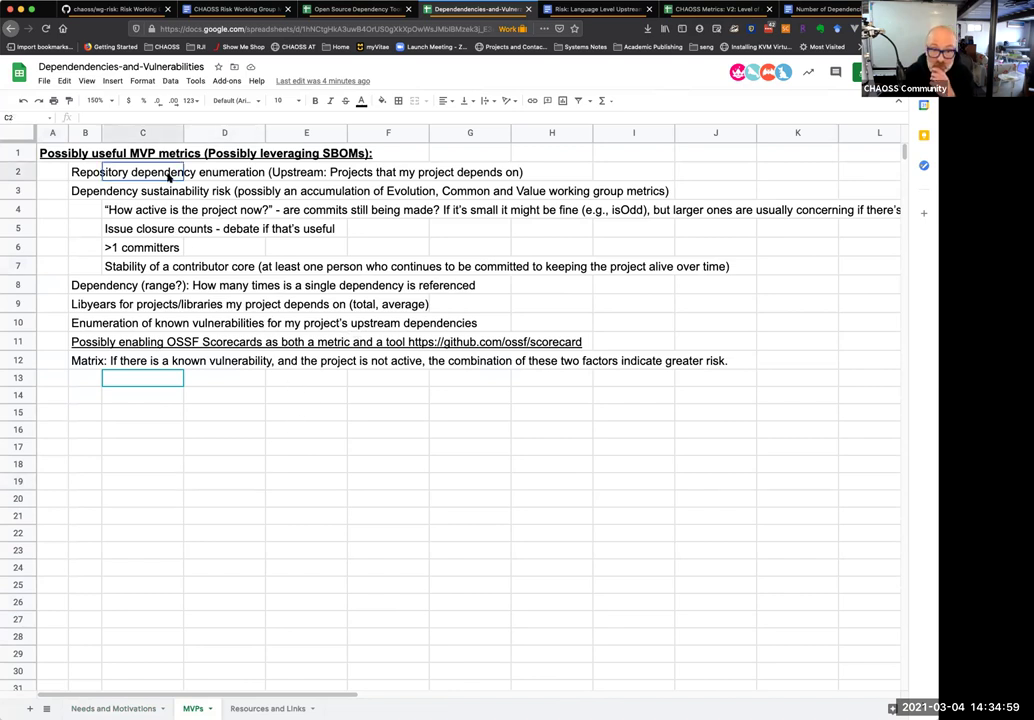
click(98, 175)
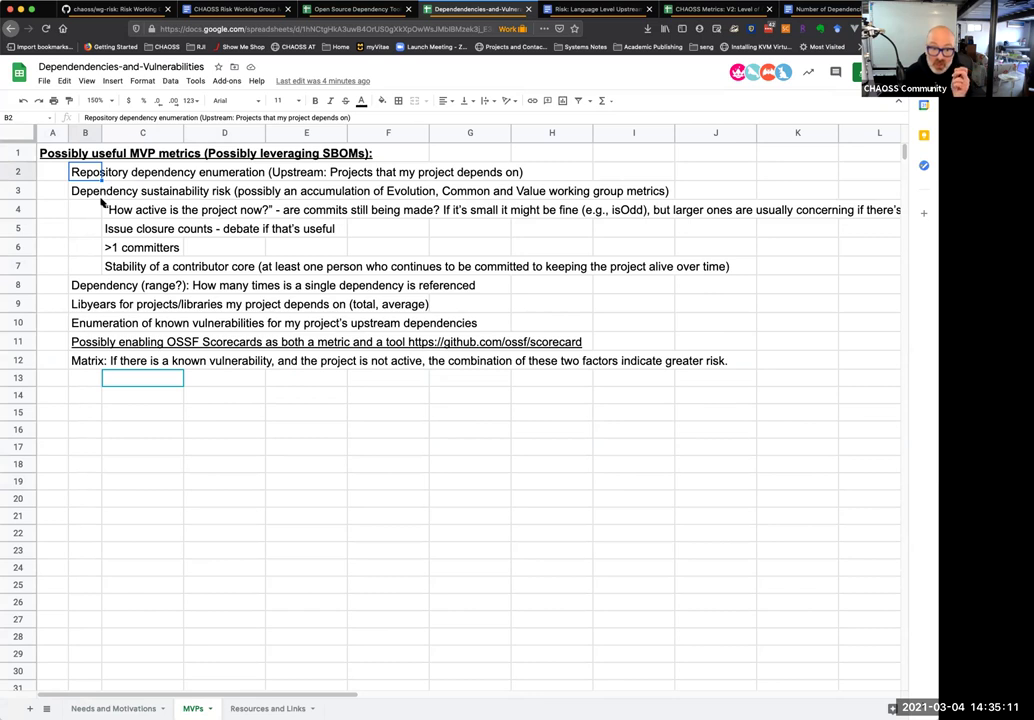
click(88, 191)
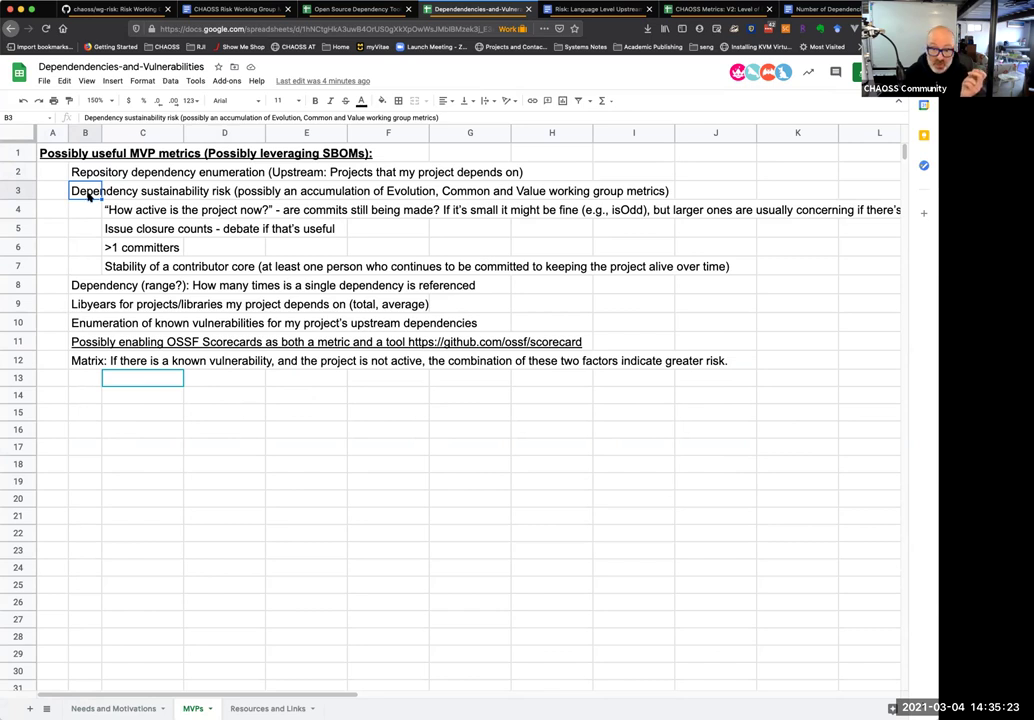
click(95, 286)
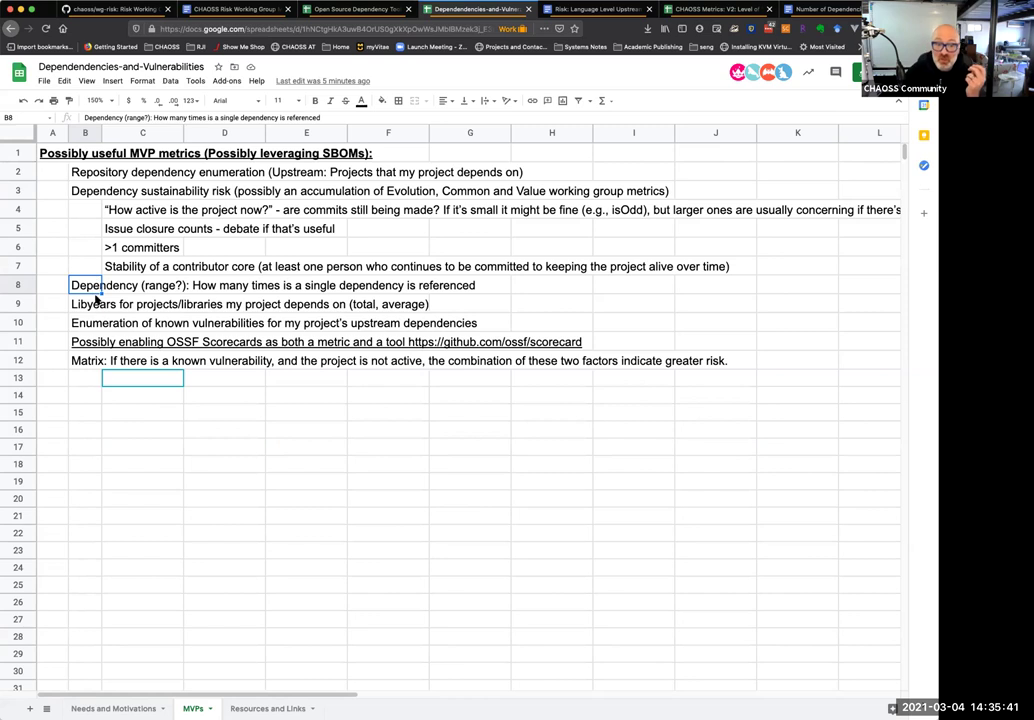
click(94, 308)
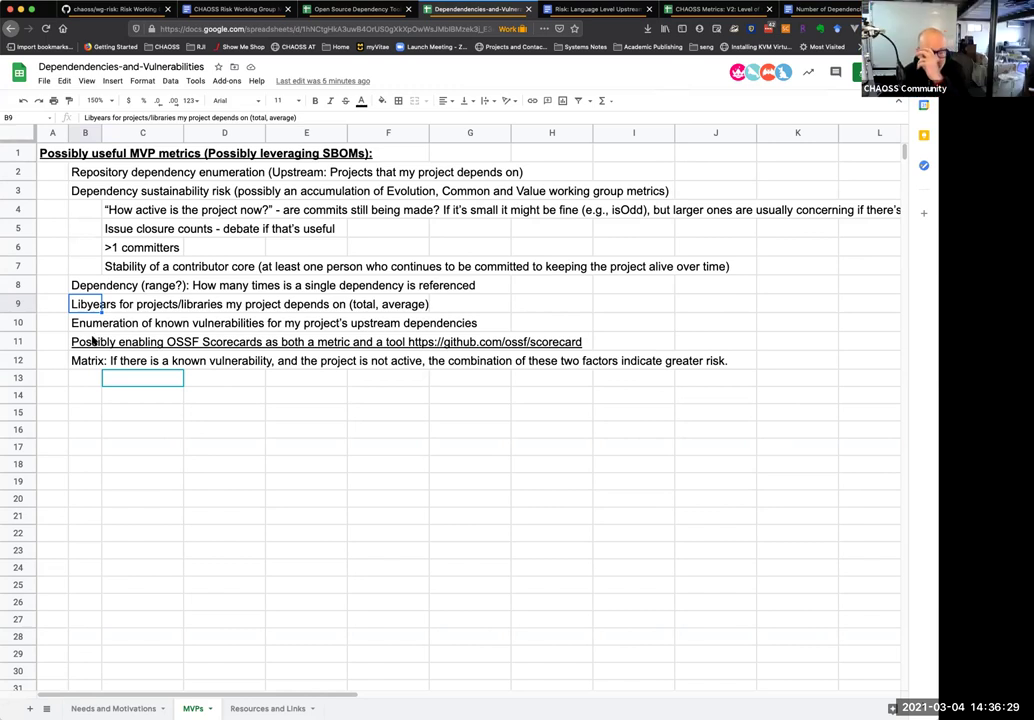
mouse_move(94, 340)
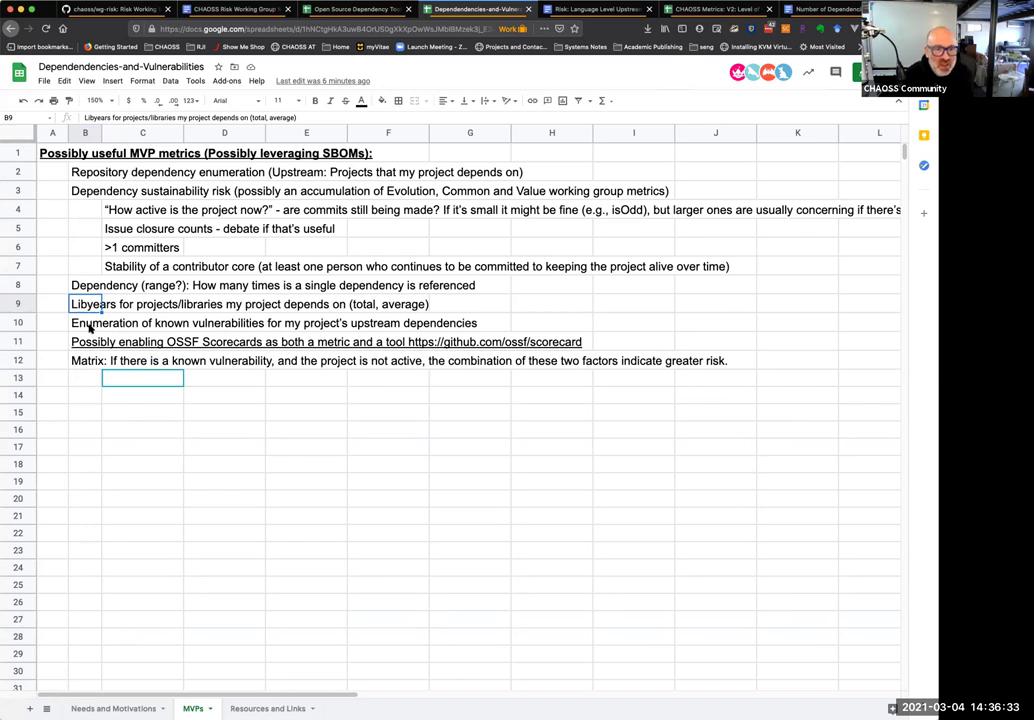
click(77, 324)
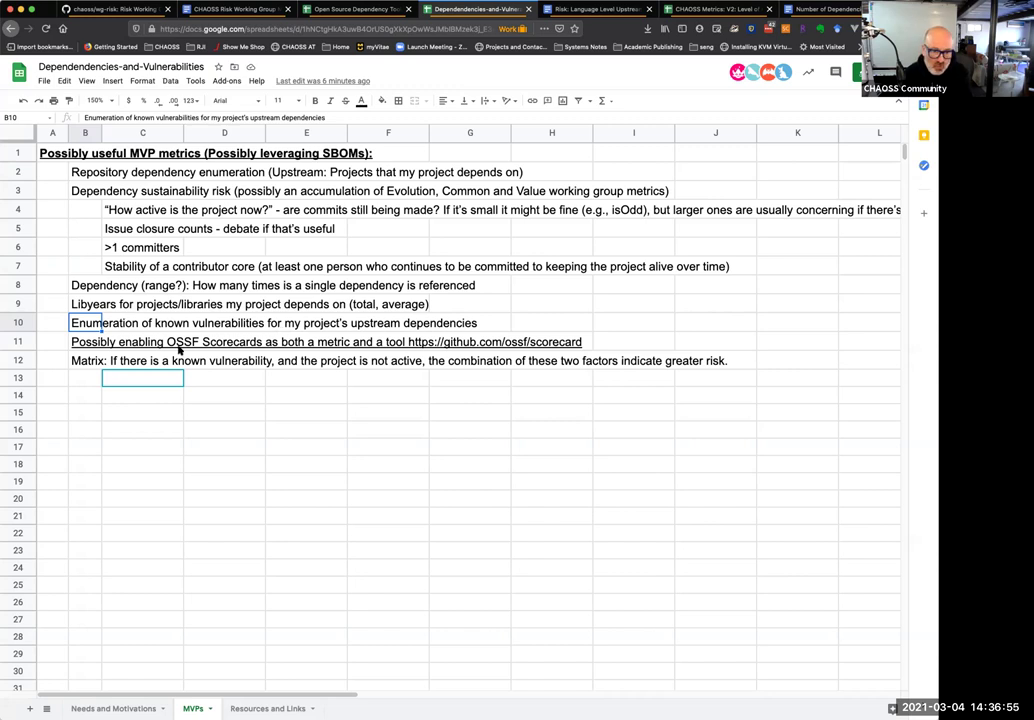
click(102, 343)
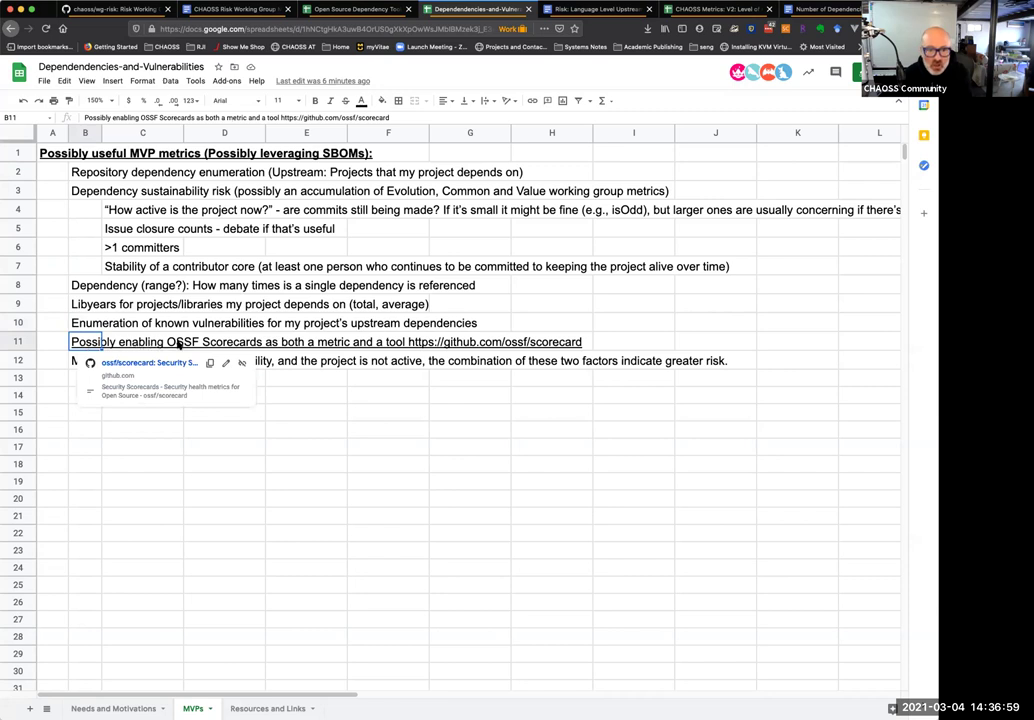
click(286, 341)
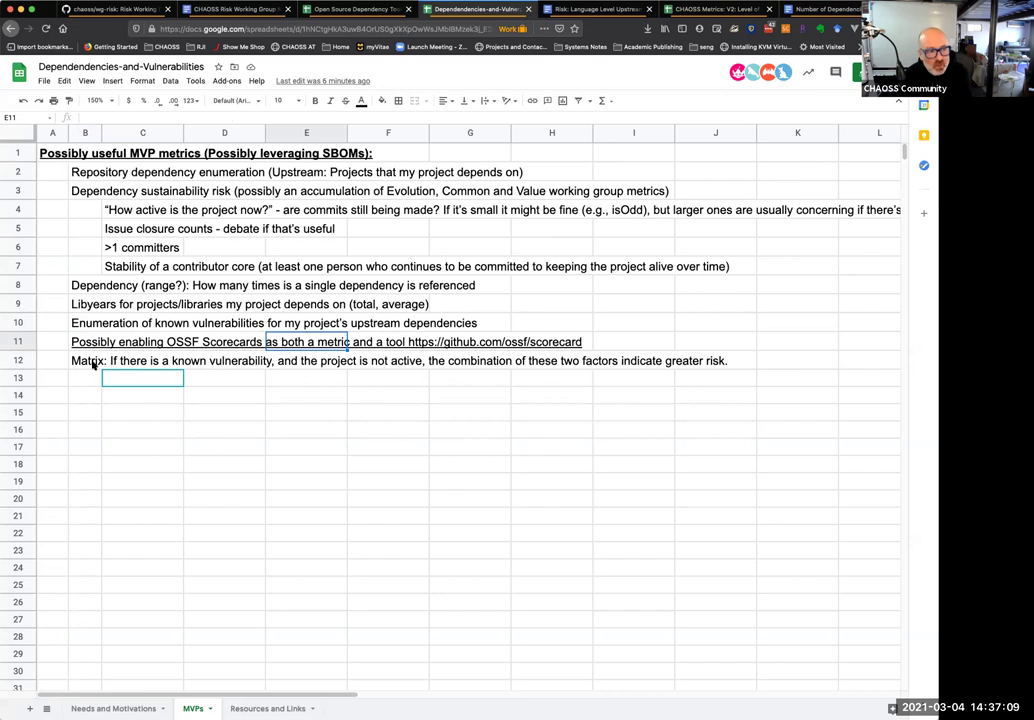
click(79, 347)
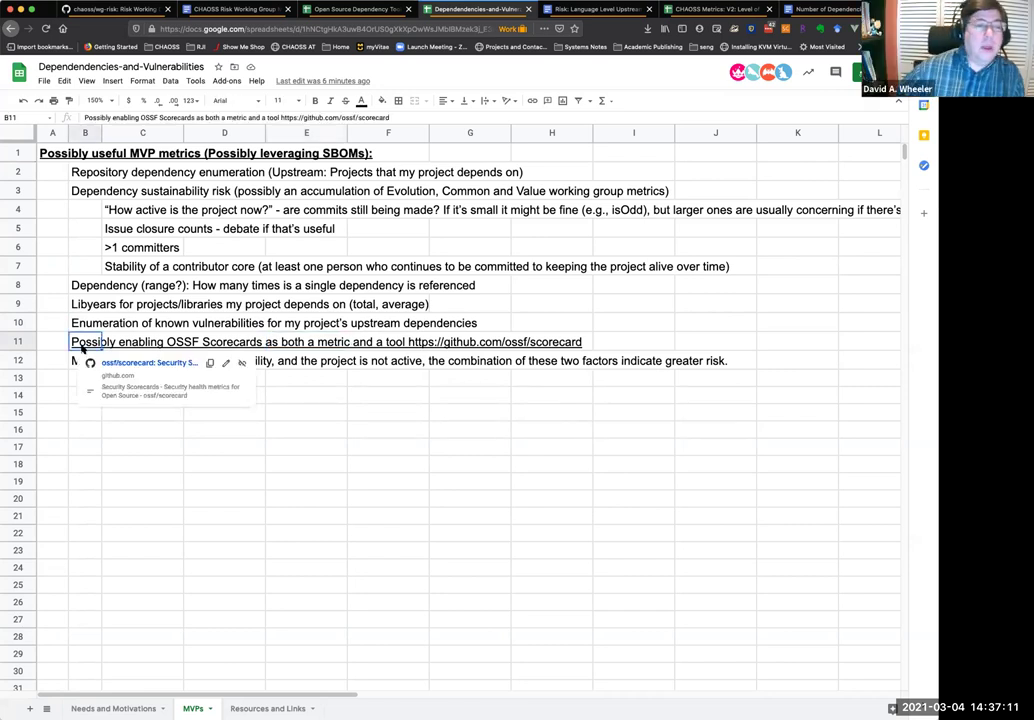
click(119, 416)
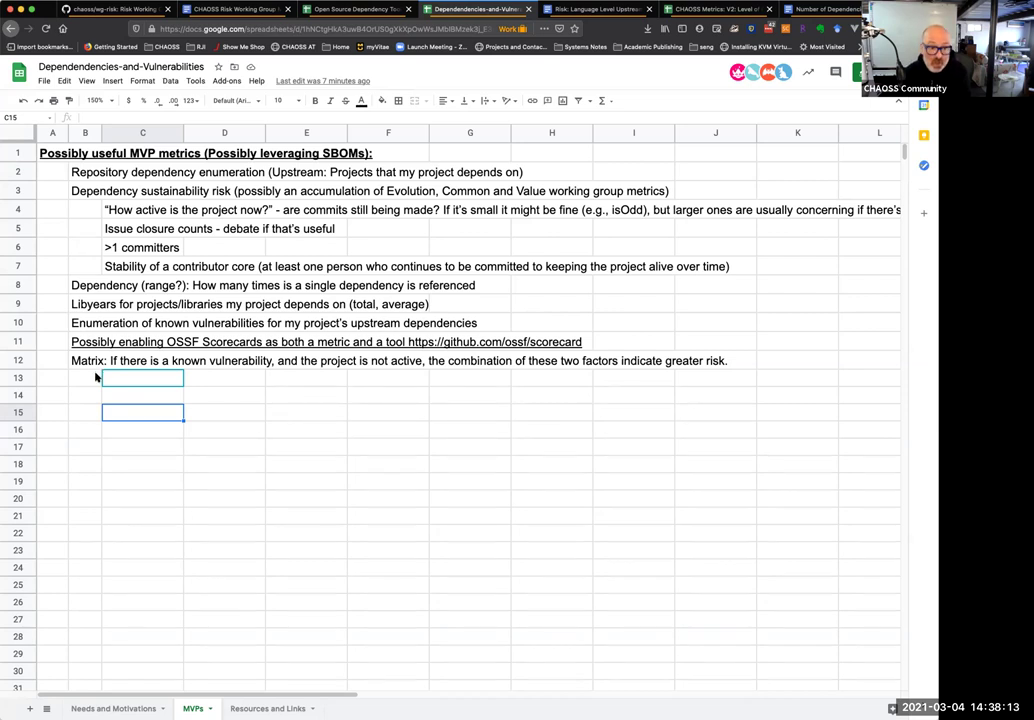
click(82, 361)
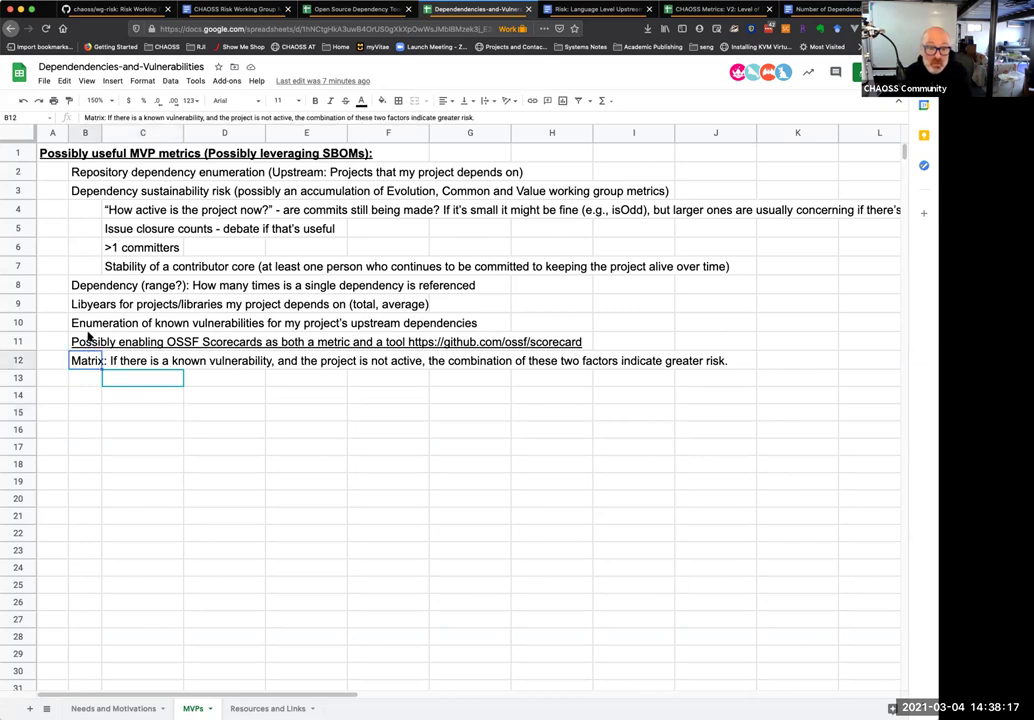
mouse_move(88, 337)
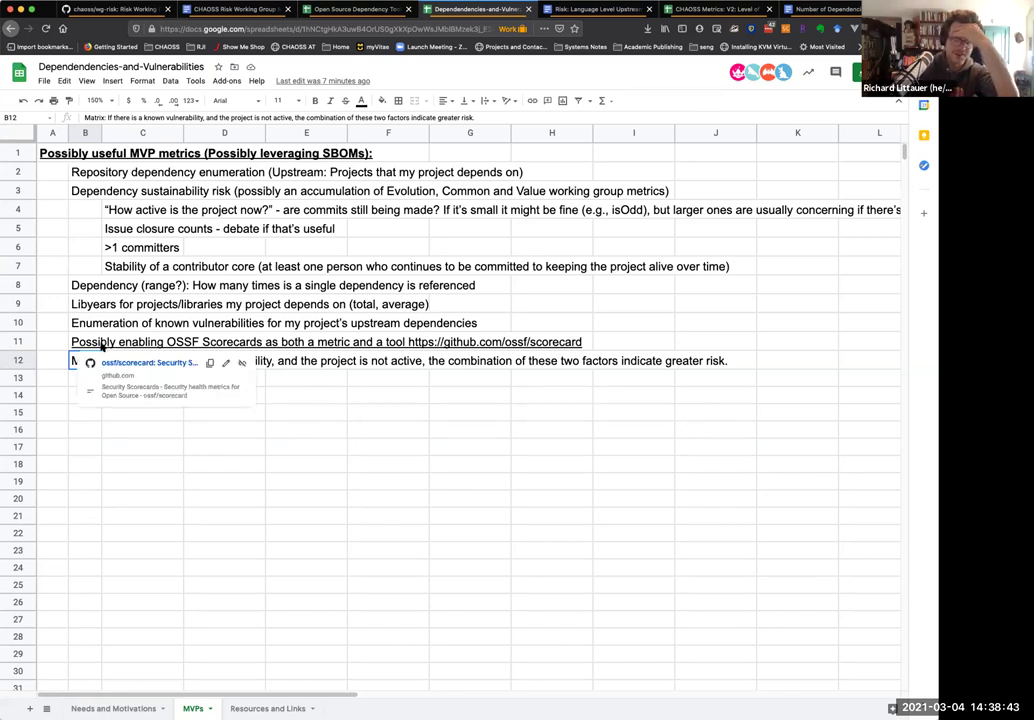
click(106, 428)
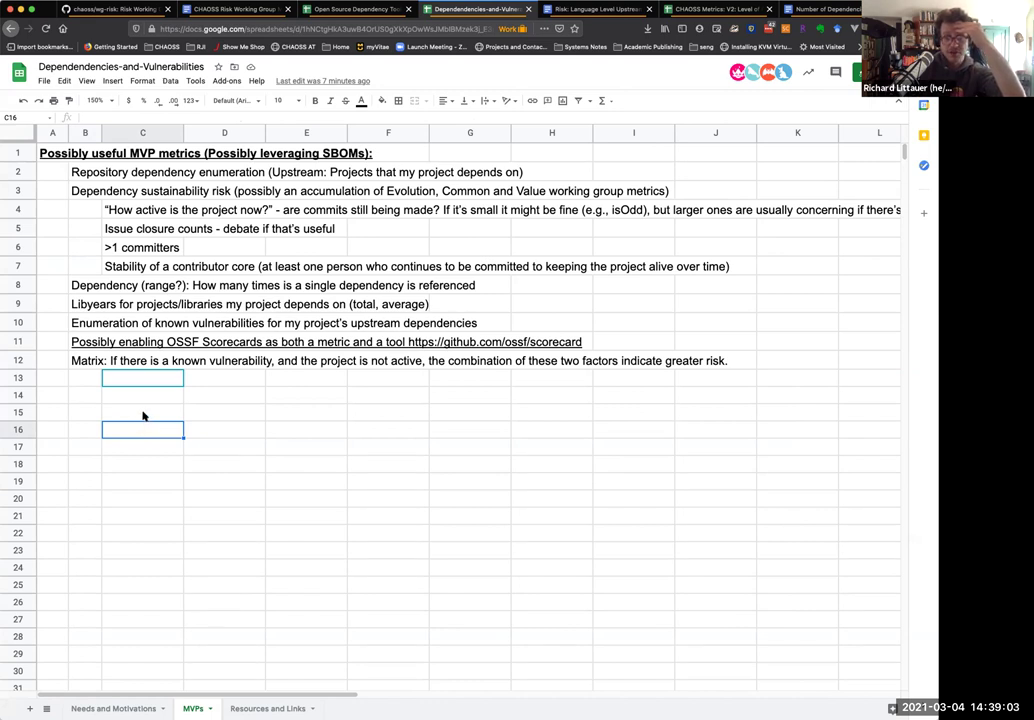
Step: Enter 'Is it English dependent?' in B15 and 'Is the language current?' in B16
click(88, 416)
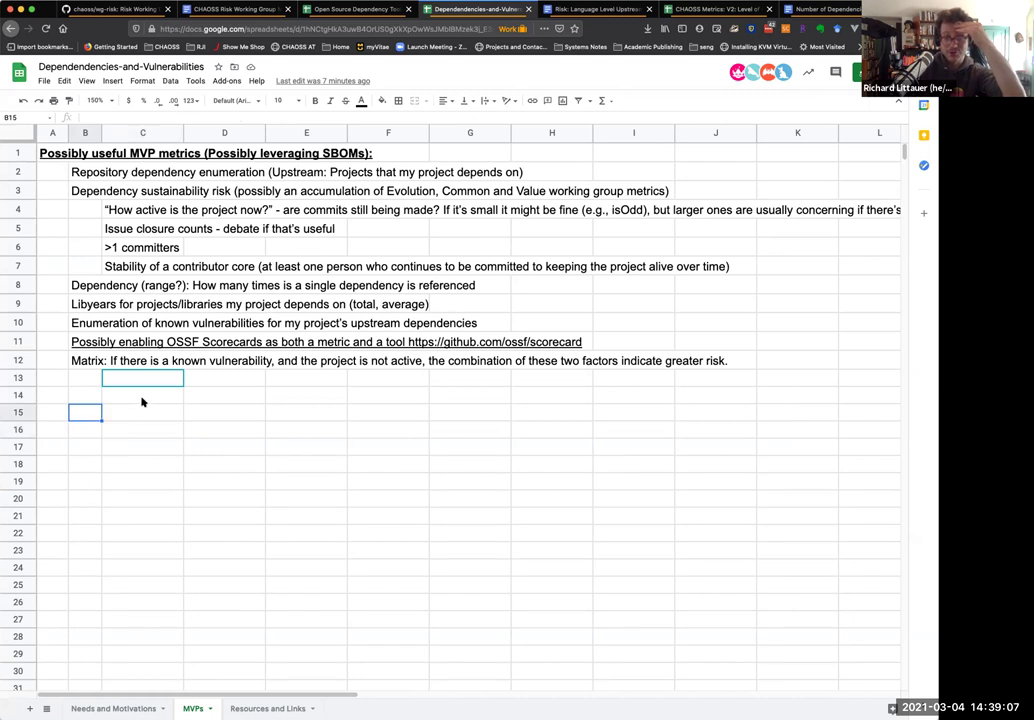
text(Is it English dependent?)
key(Return)
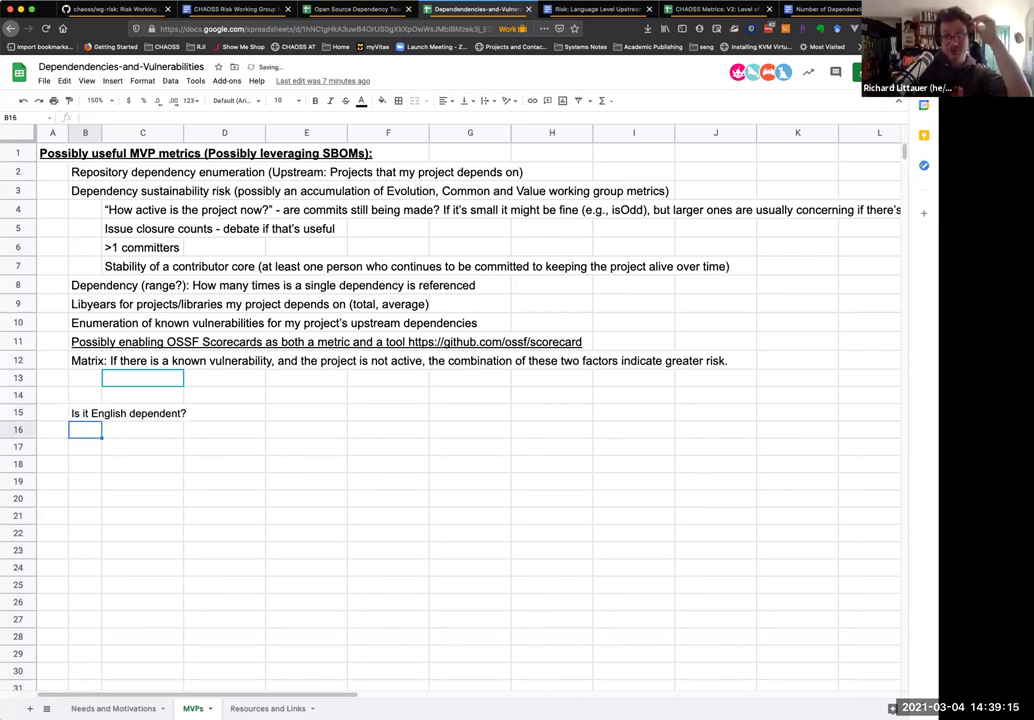
text(Is the language current)
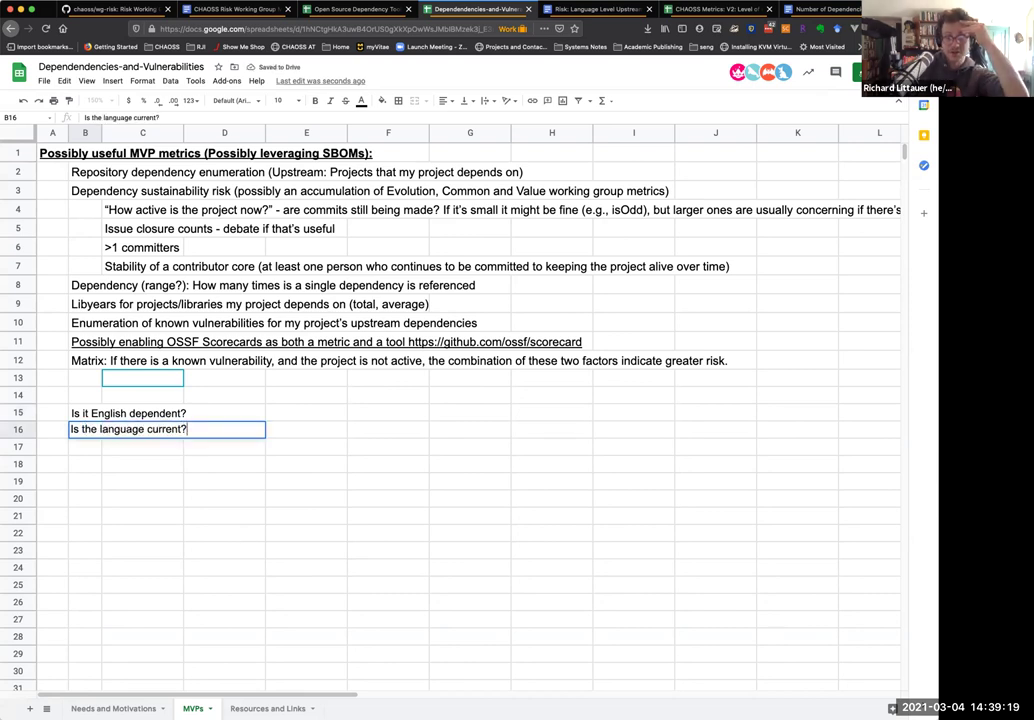
text(?)
key(Return)
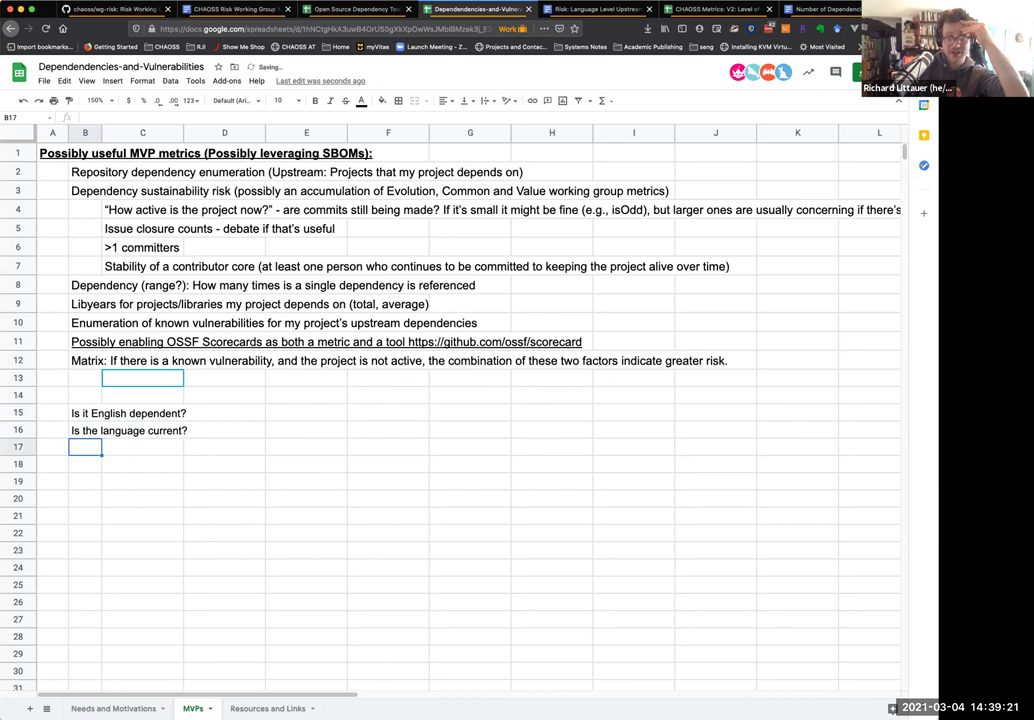
Step: Type the heading '500 Year Concerns' into cell A14
key(Up)
key(Up)
key(Up)
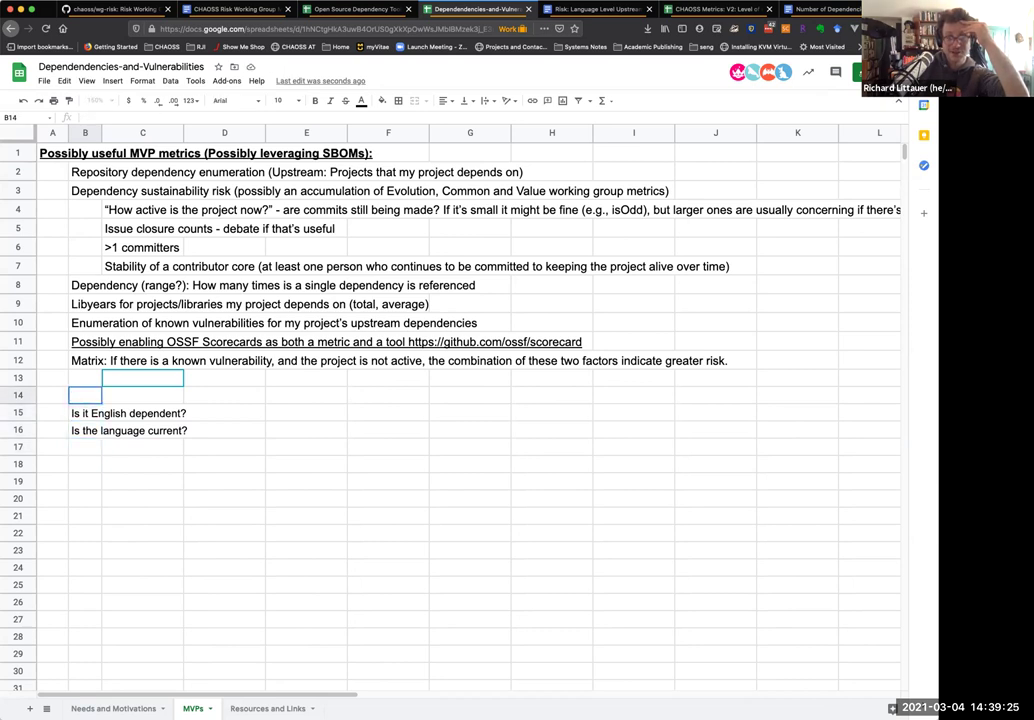
click(52, 395)
text(500 Y)
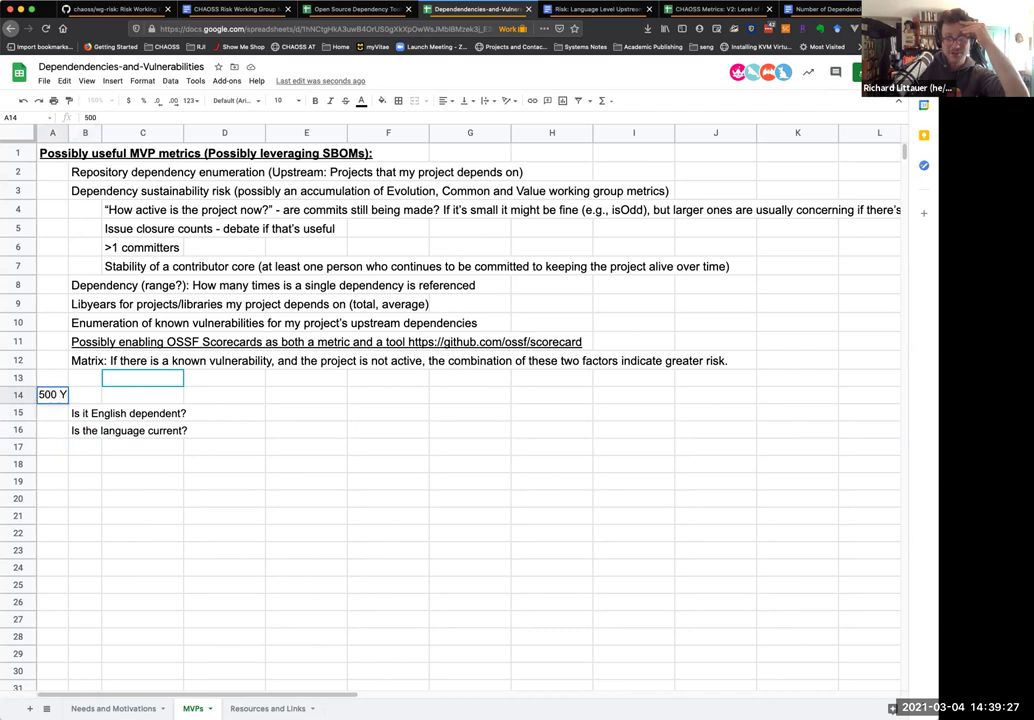
text(ear Concerns)
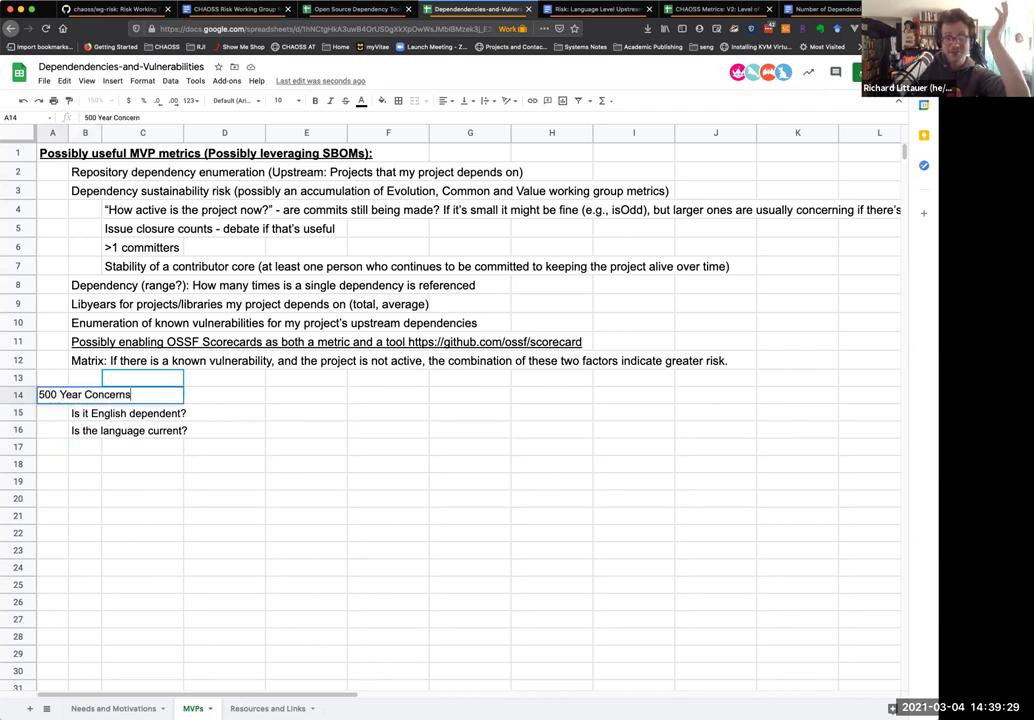
key(Return)
click(52, 395)
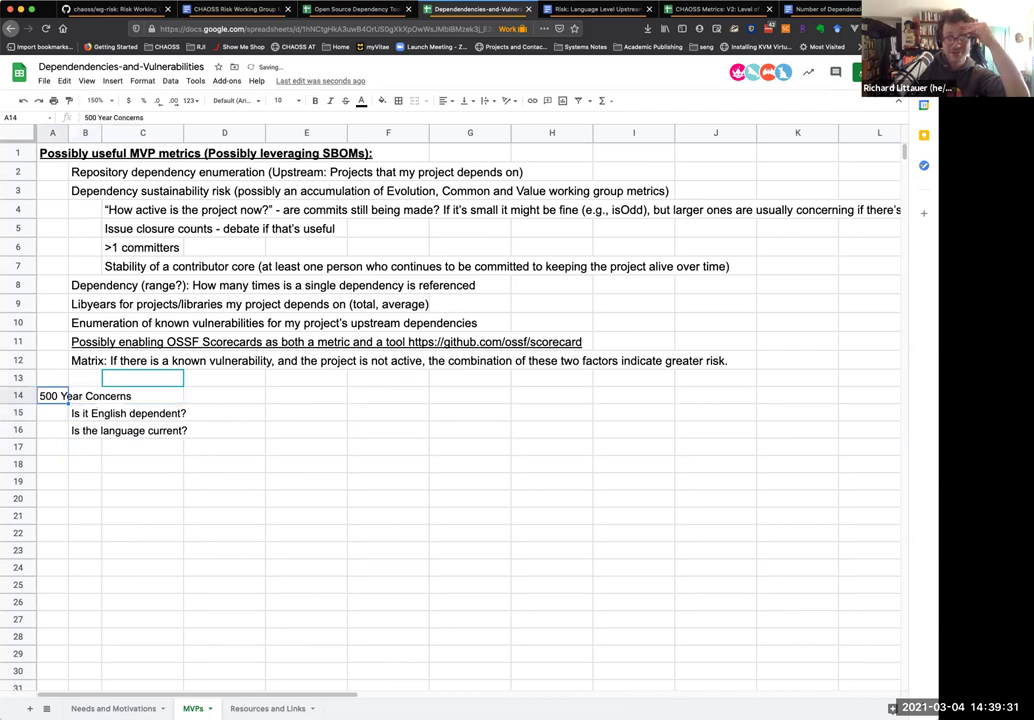
Step: Make the 500 Year Concerns heading in A14 bold and underlined
key(super+b)
key(super+u)
key(Down)
key(Down)
key(Down)
key(Right)
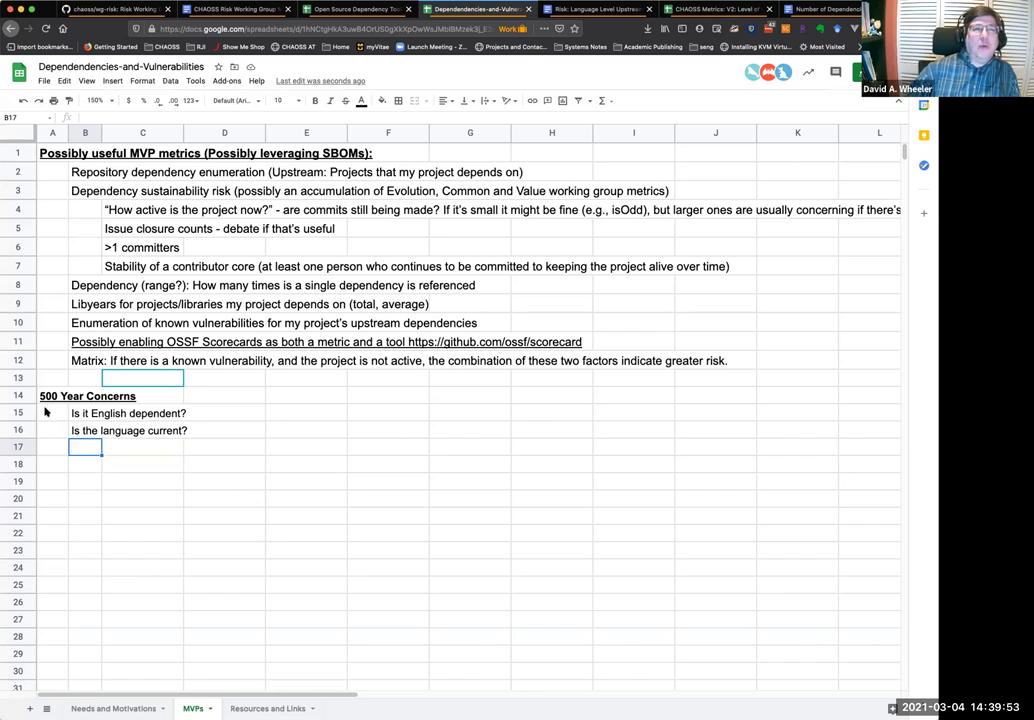
Step: Insert a blank row above row 14, moving the heading down to row 15
right_click(17, 395)
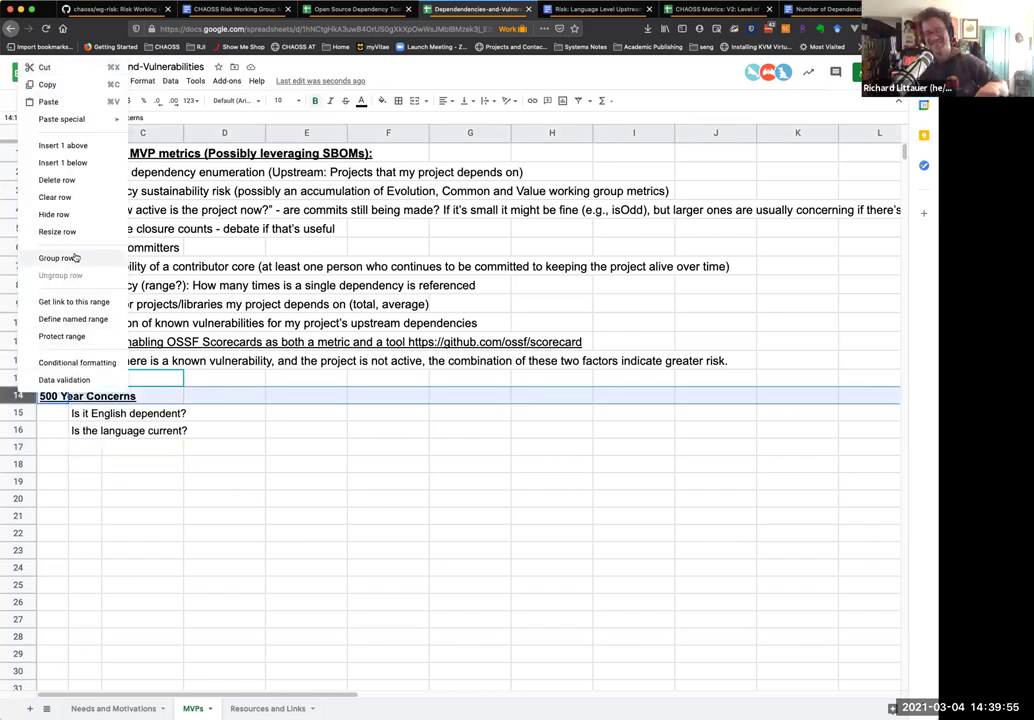
click(80, 145)
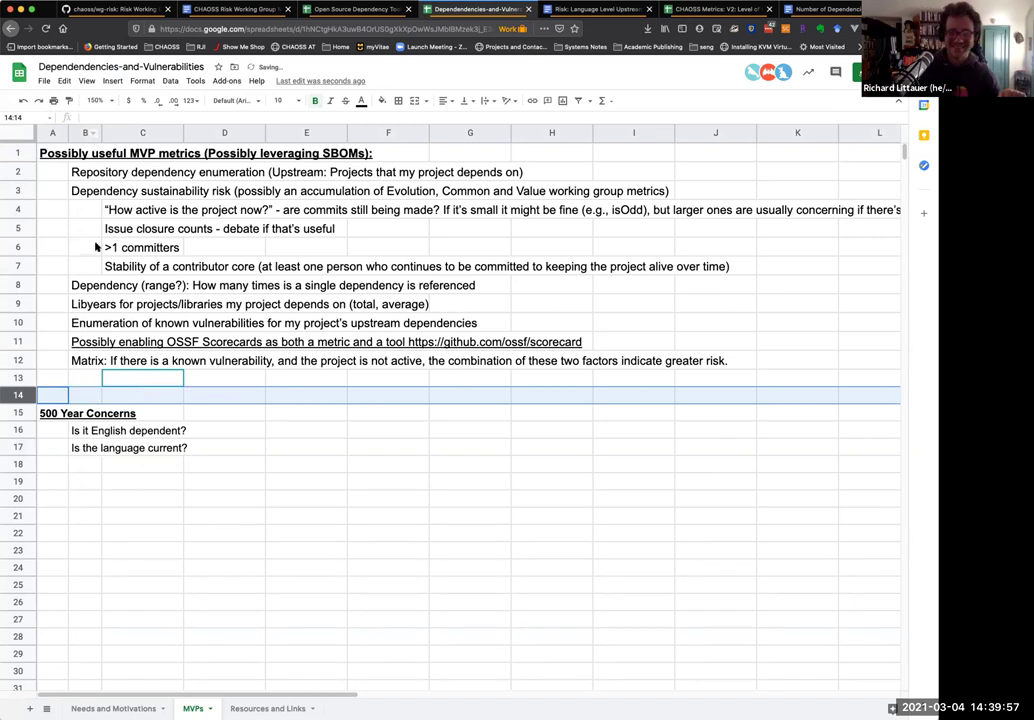
click(136, 412)
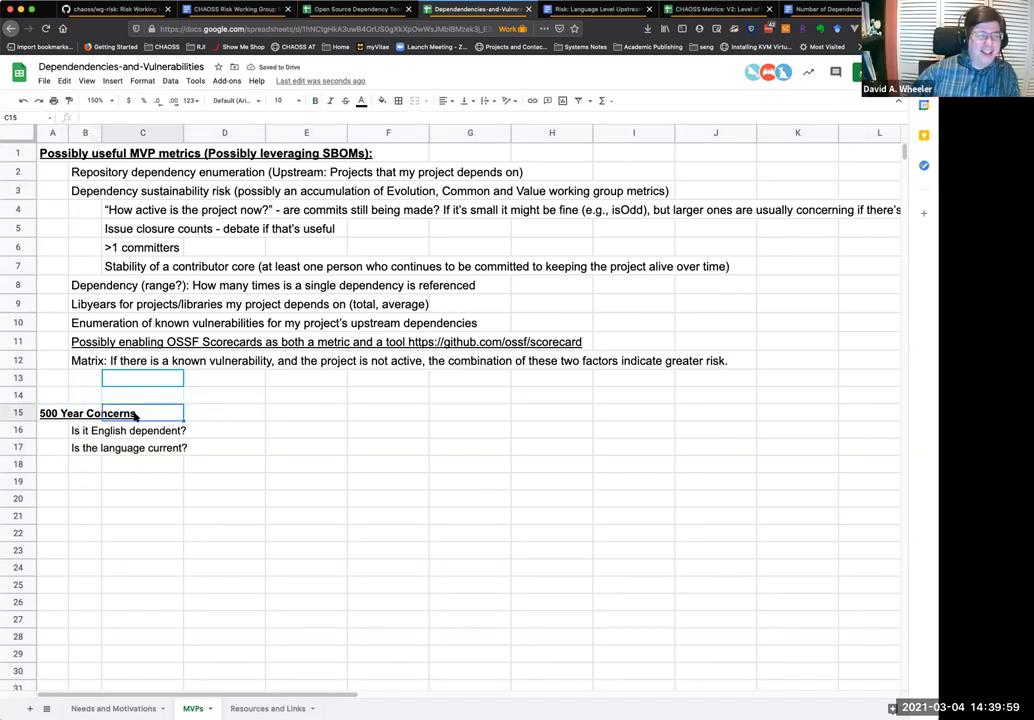
click(43, 413)
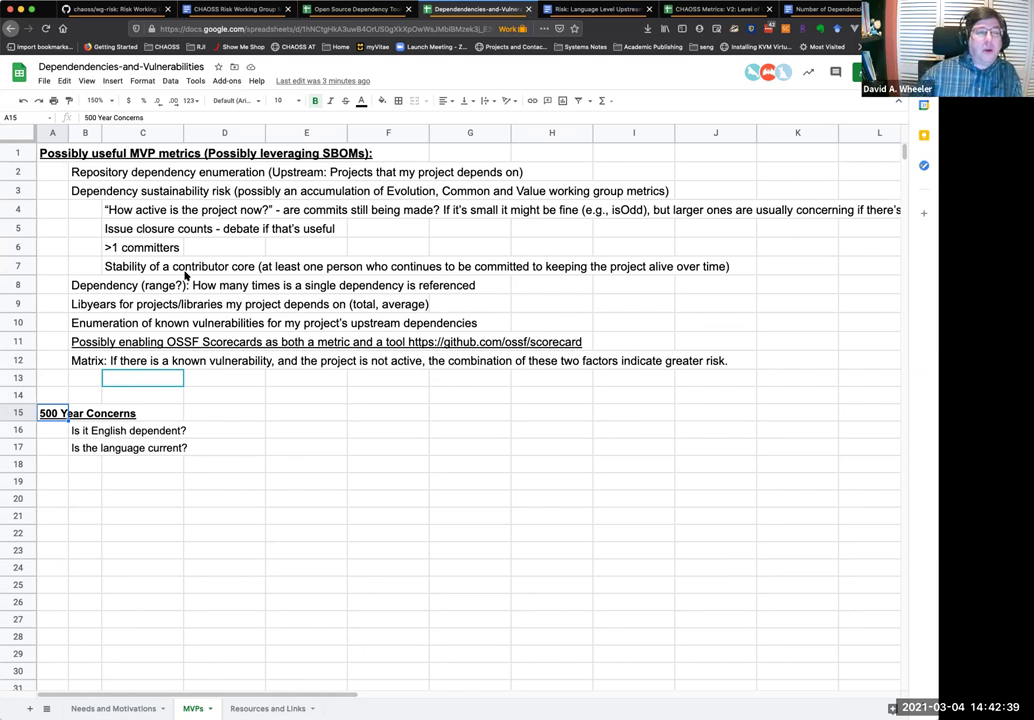
click(127, 196)
click(112, 177)
click(78, 177)
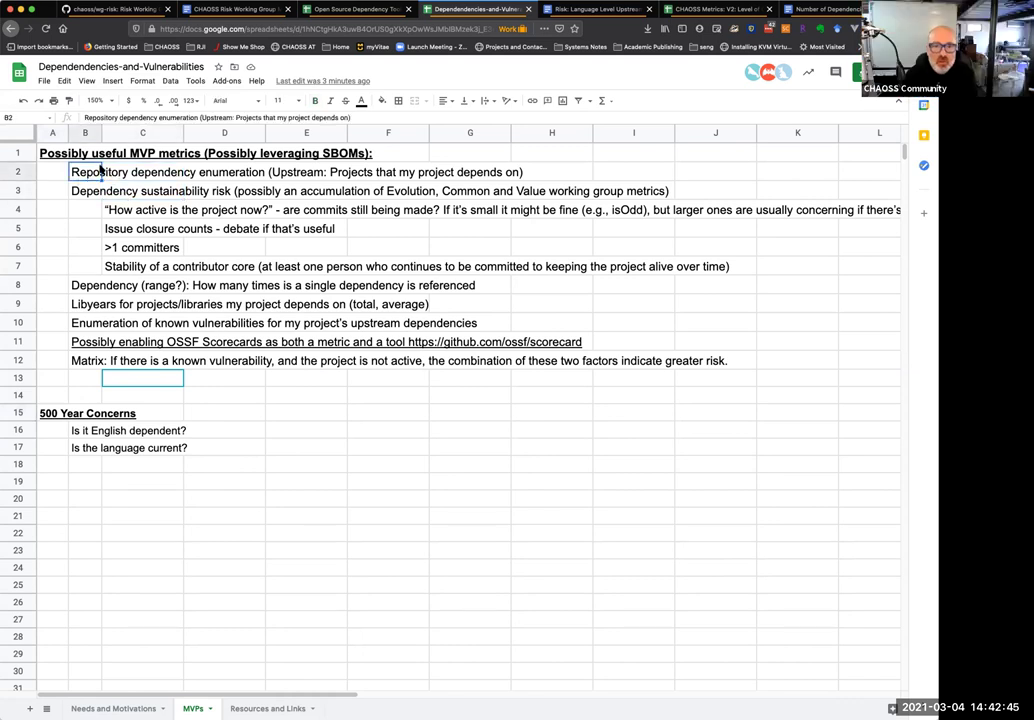
click(60, 168)
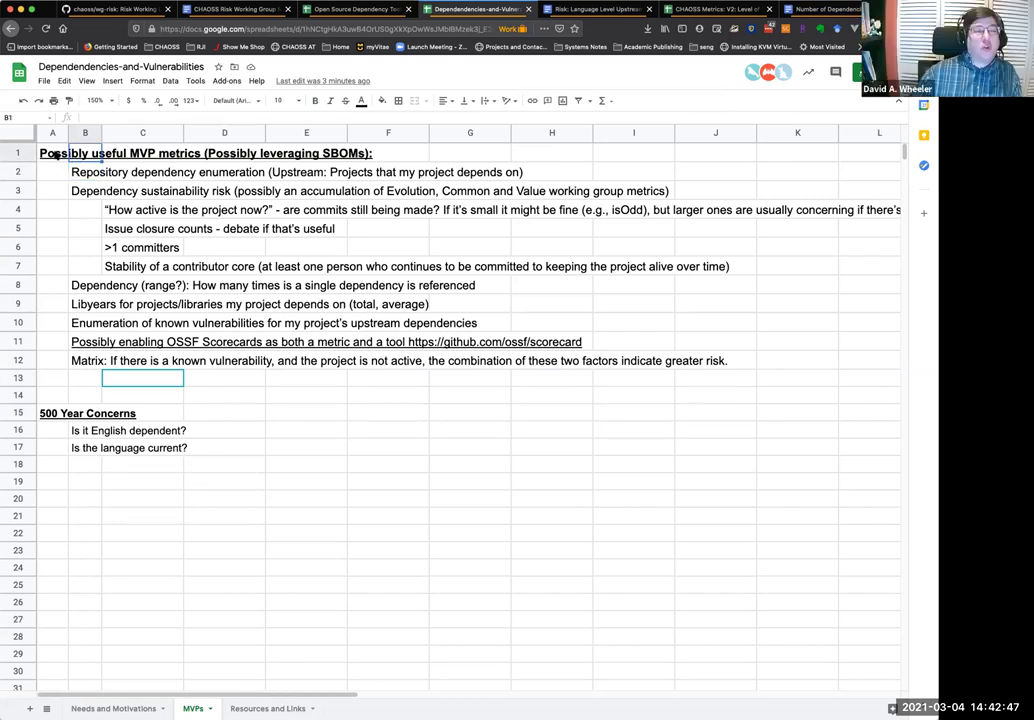
click(59, 157)
drag(55, 171, 60, 270)
click(51, 173)
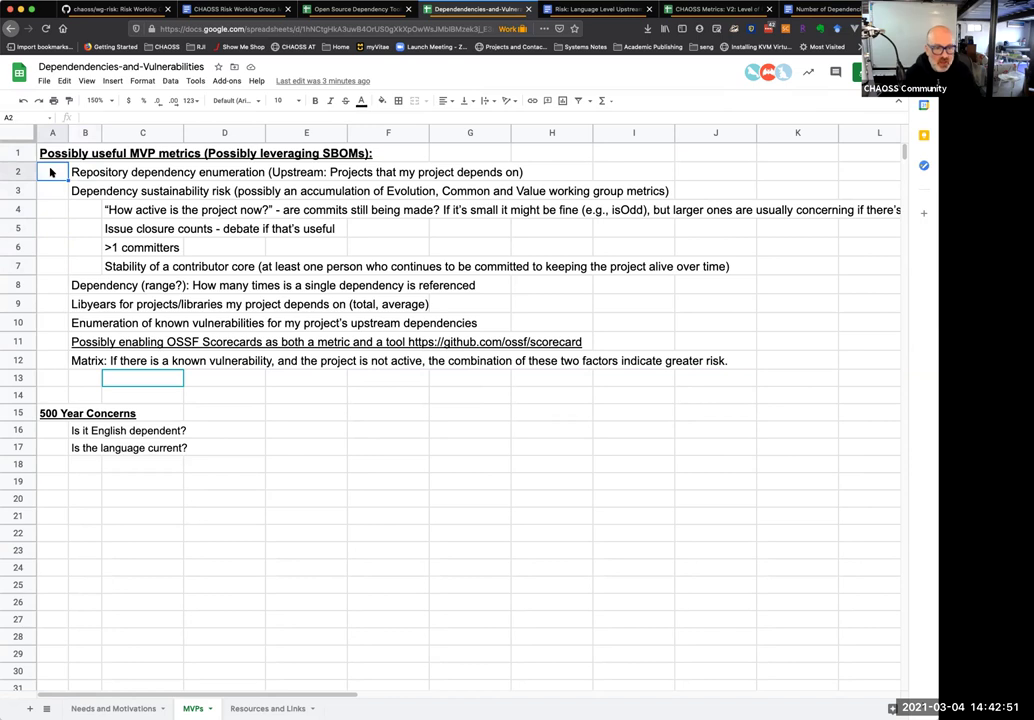
text(1)
key(Return)
text(2)
key(Return)
key(Down)
key(Down)
key(Down)
key(Down)
text(3)
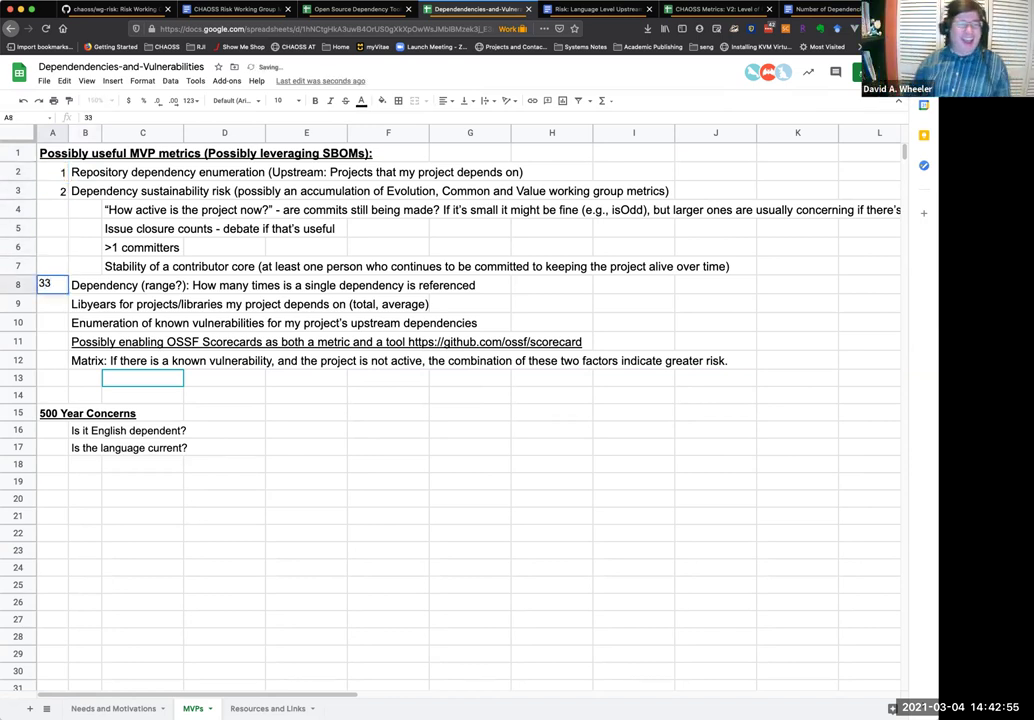
key(Return)
text(4)
key(Return)
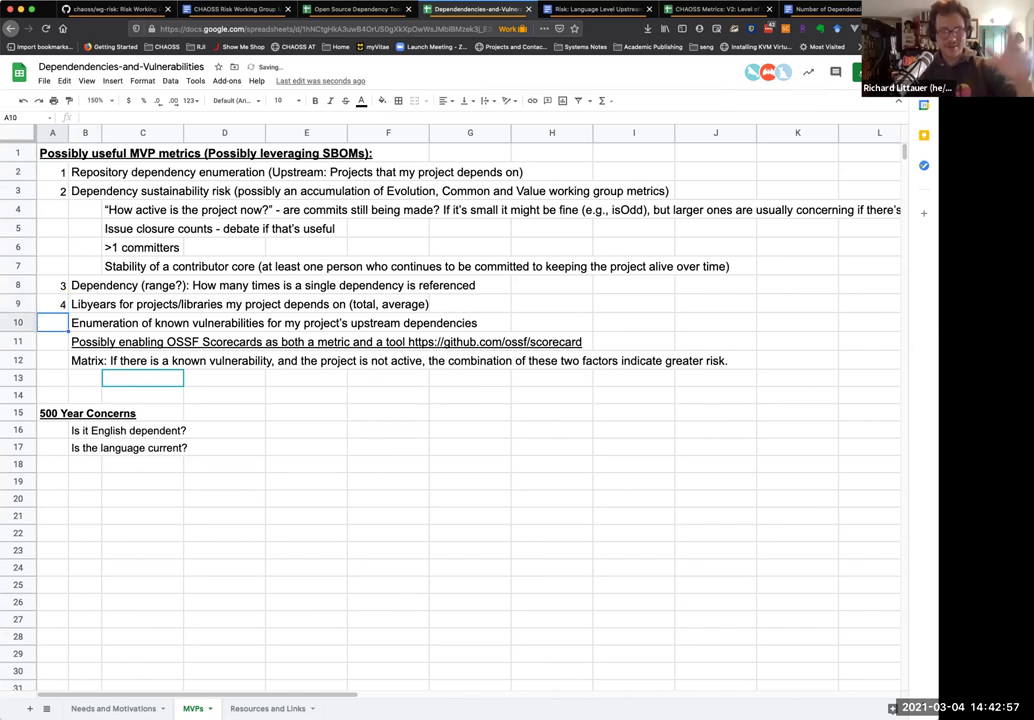
text(5)
key(Return)
text(6)
key(Return)
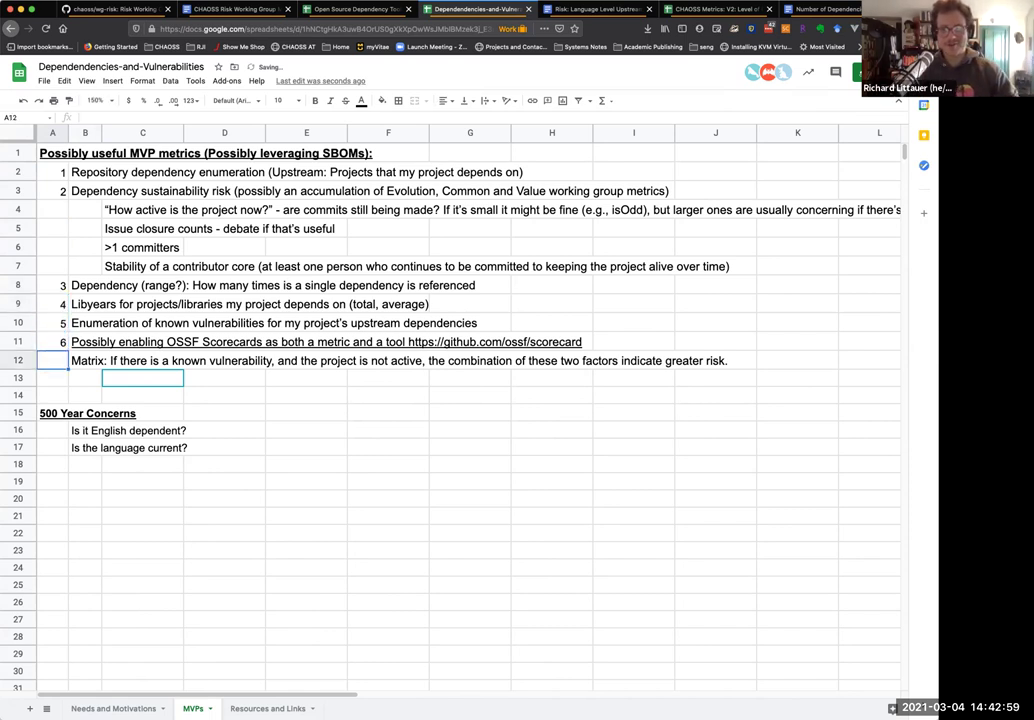
text(7)
key(Return)
click(181, 172)
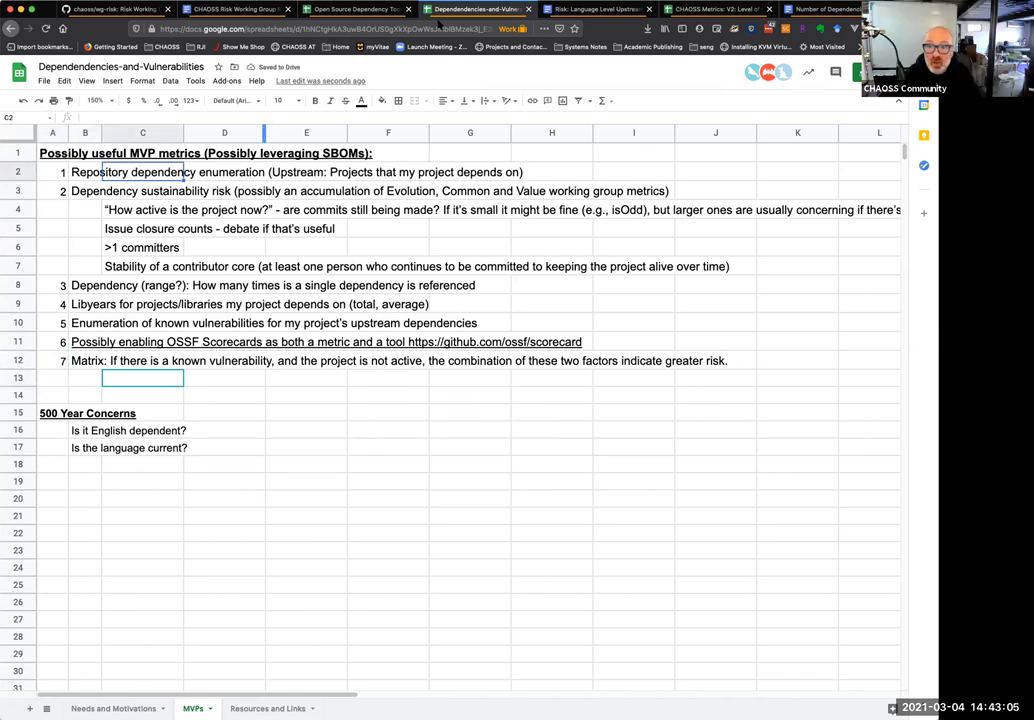
Step: Switch to the browser tab with the Risk: Language Level Upstream Dependency Enumeration doc
key(super+9)
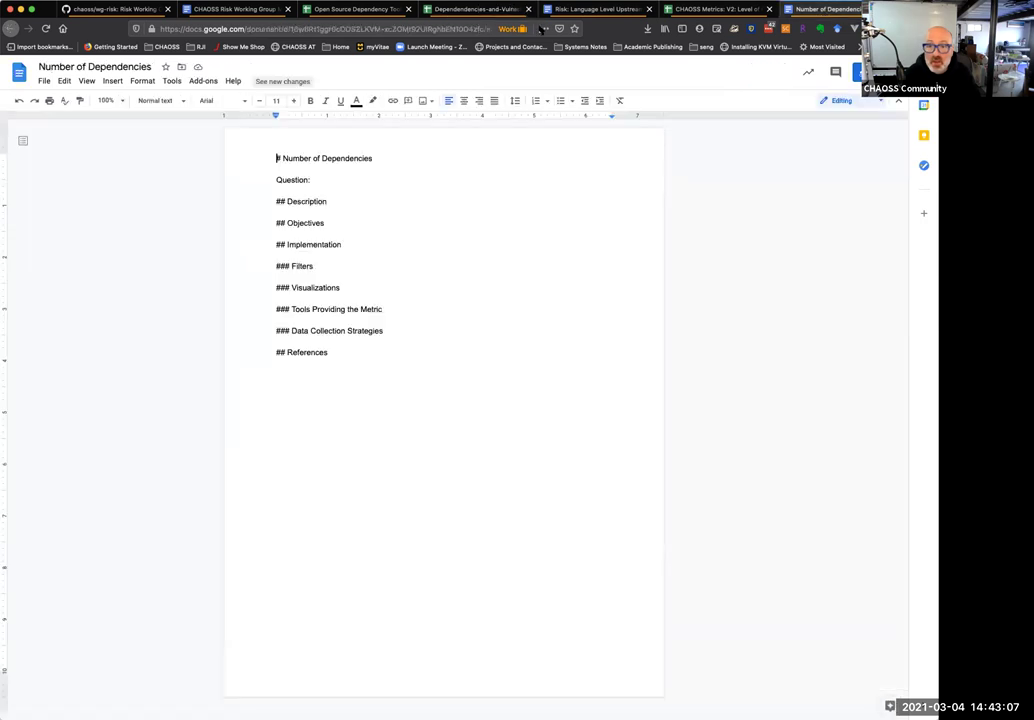
click(590, 9)
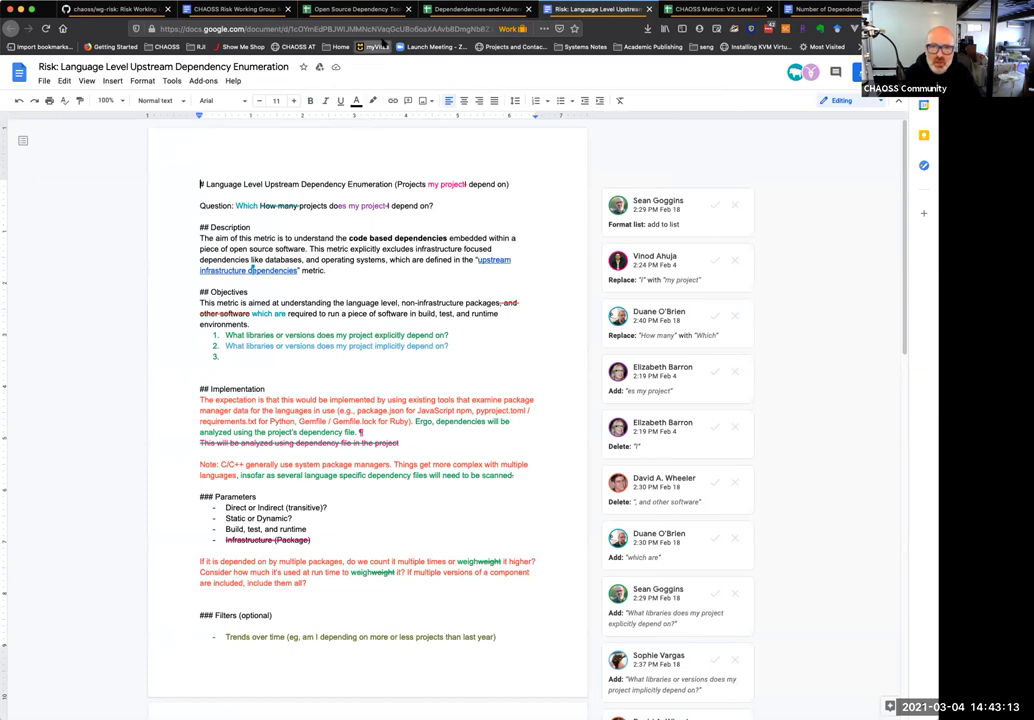
click(375, 30)
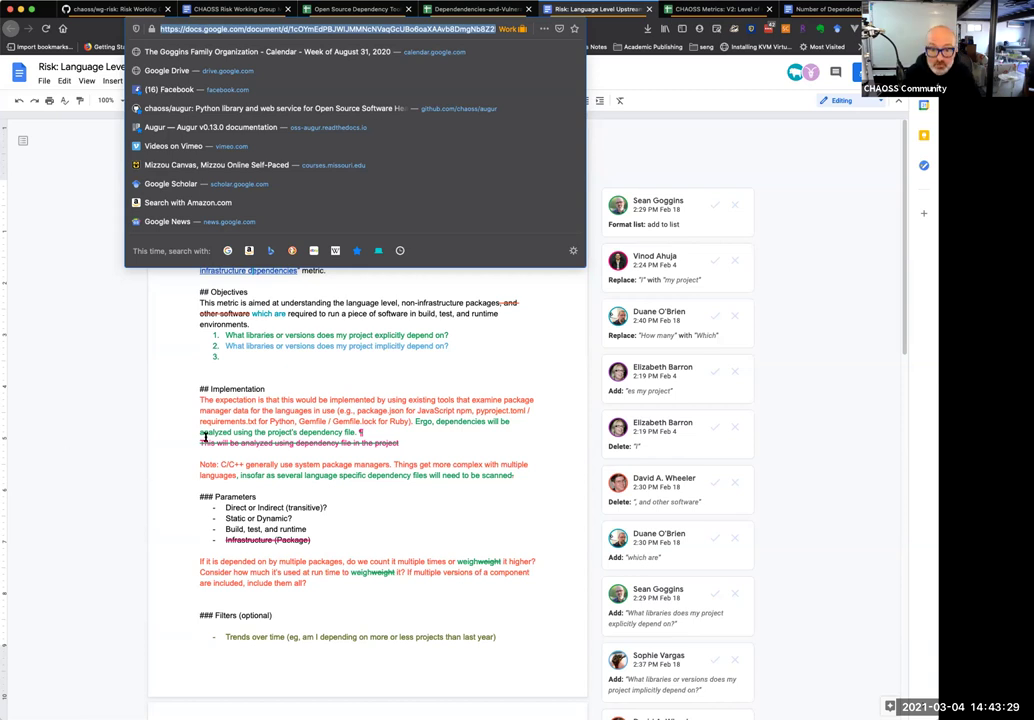
click(253, 390)
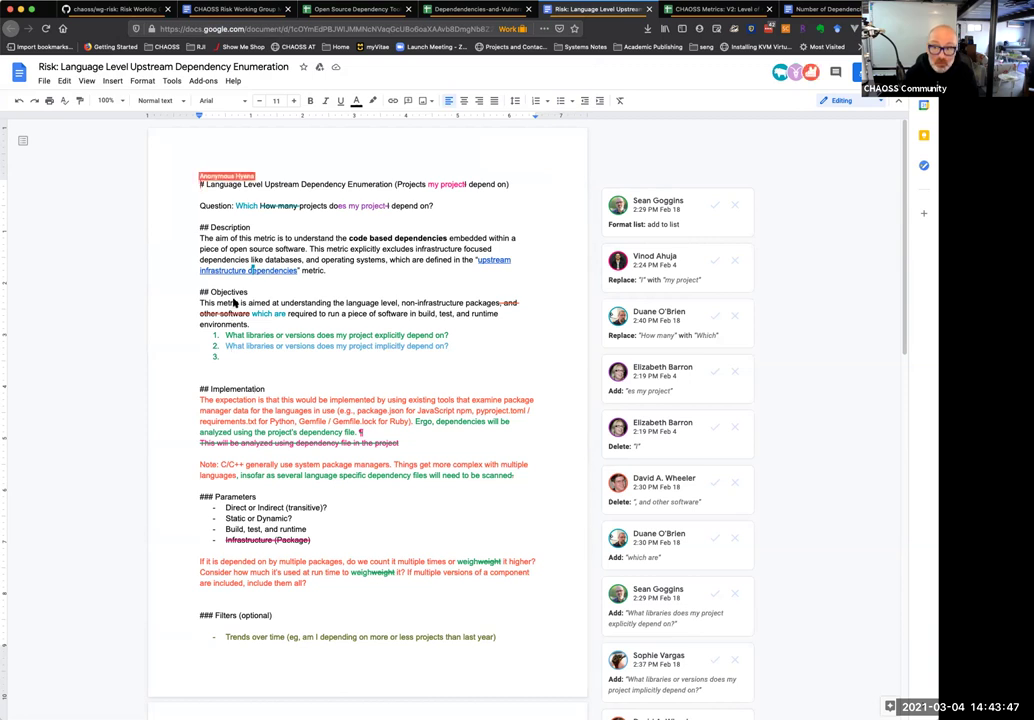
Step: Change the document's editing mode from Editing to Suggesting
click(842, 100)
click(808, 146)
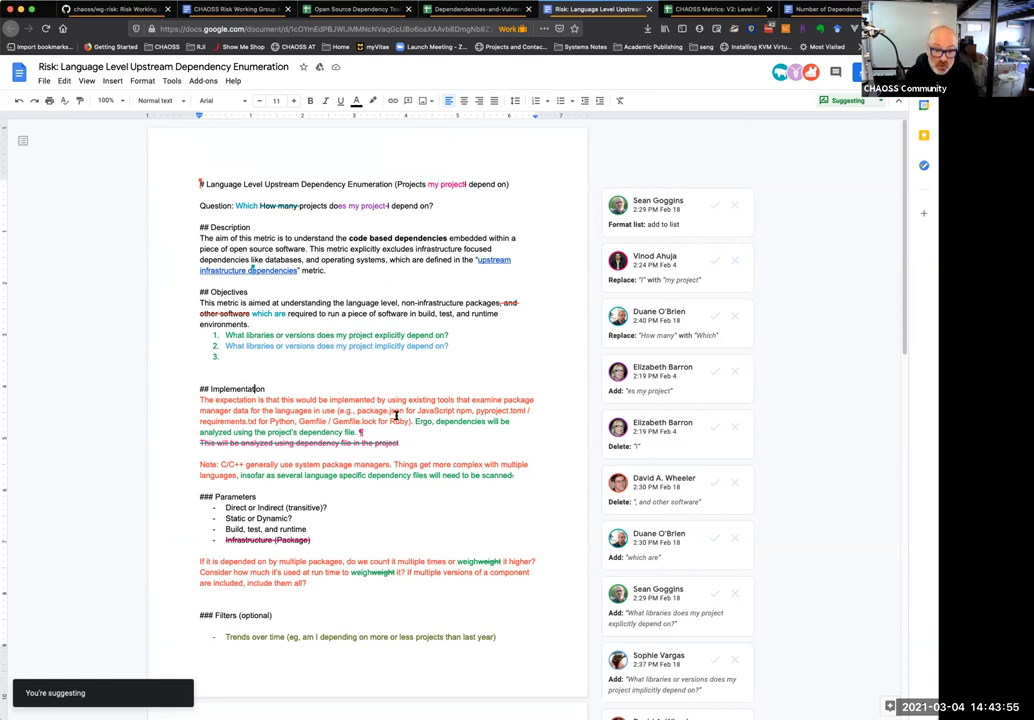
scroll(396, 415, down, 5)
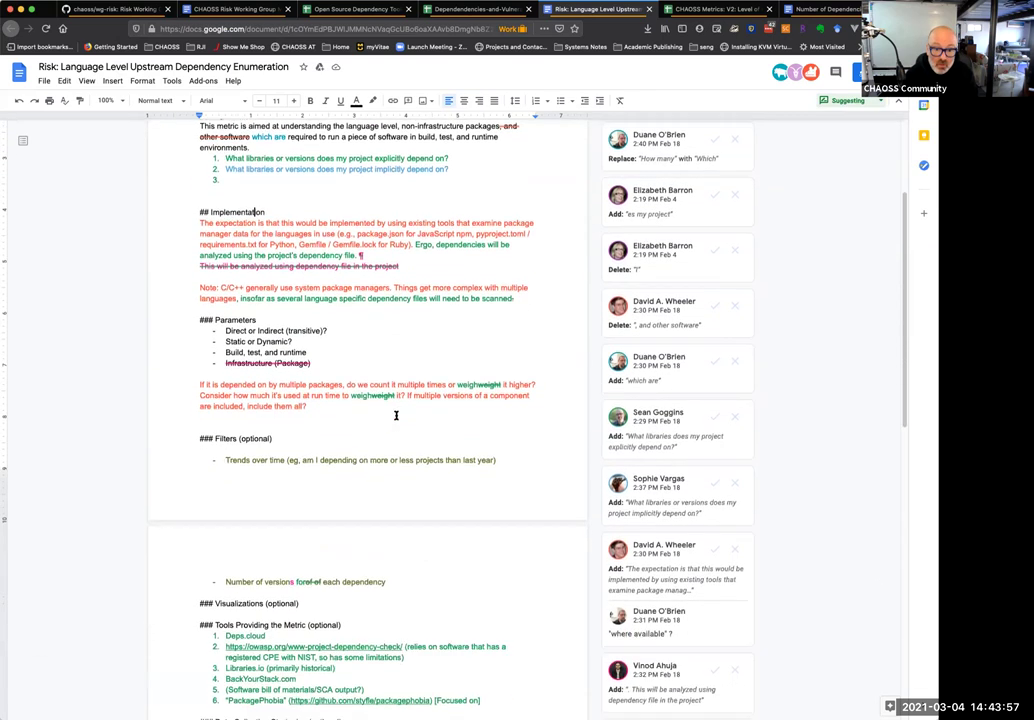
scroll(396, 415, down, 3)
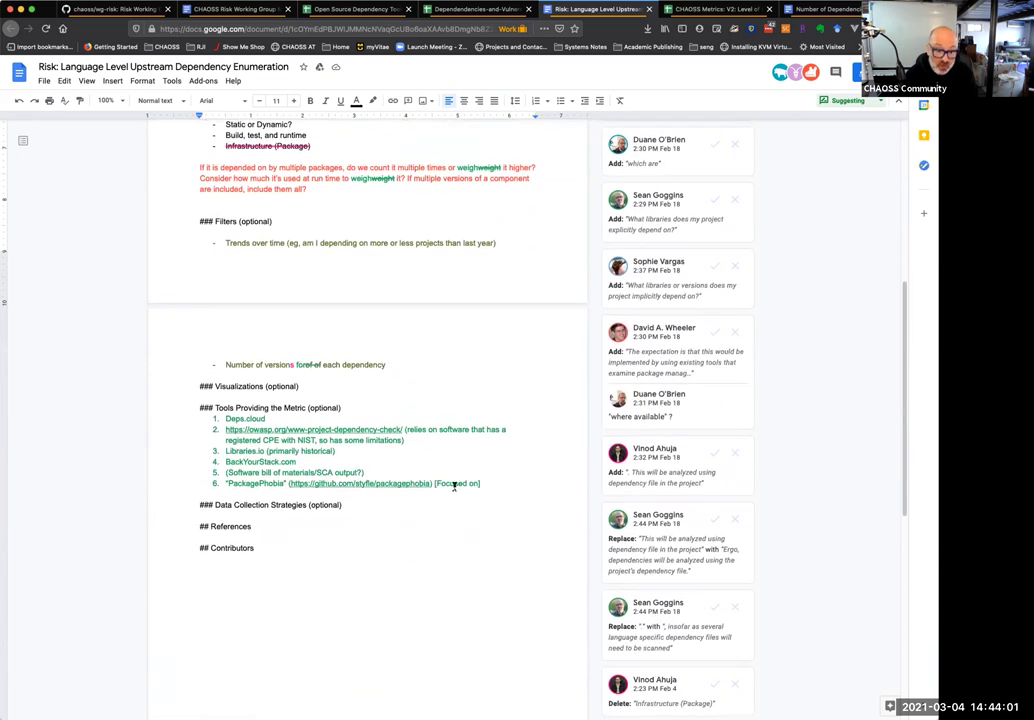
Step: Review the tools list, the excluded-infrastructure sentence, and the Build, test, and runtime parameter
drag(489, 485, 233, 428)
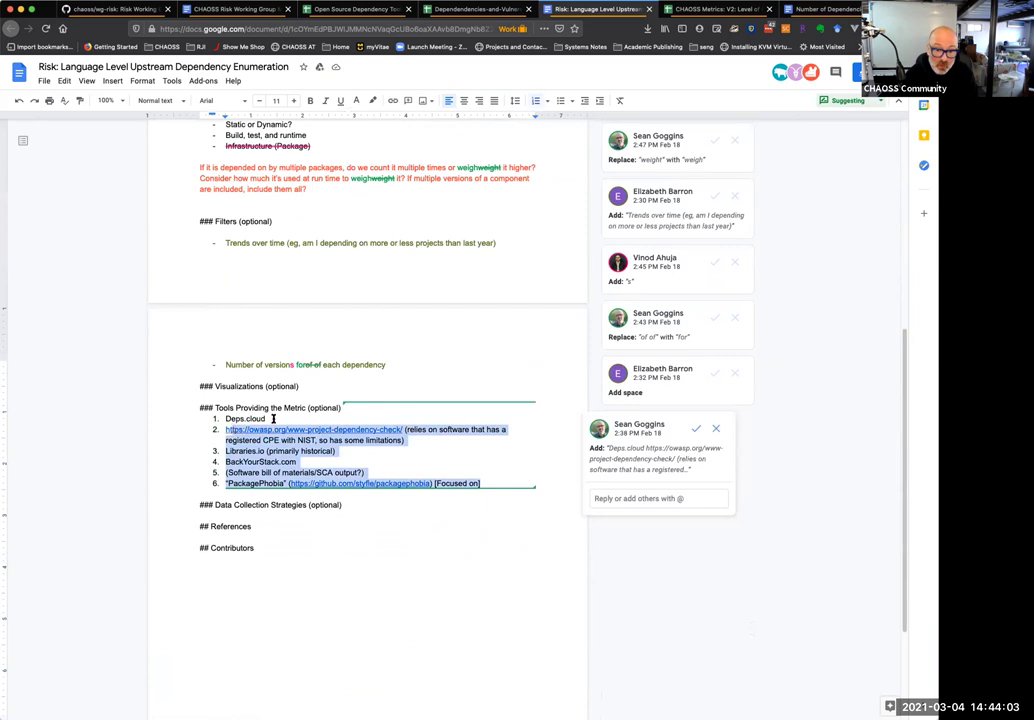
click(355, 348)
scroll(355, 350, up, 6)
scroll(355, 350, up, 3)
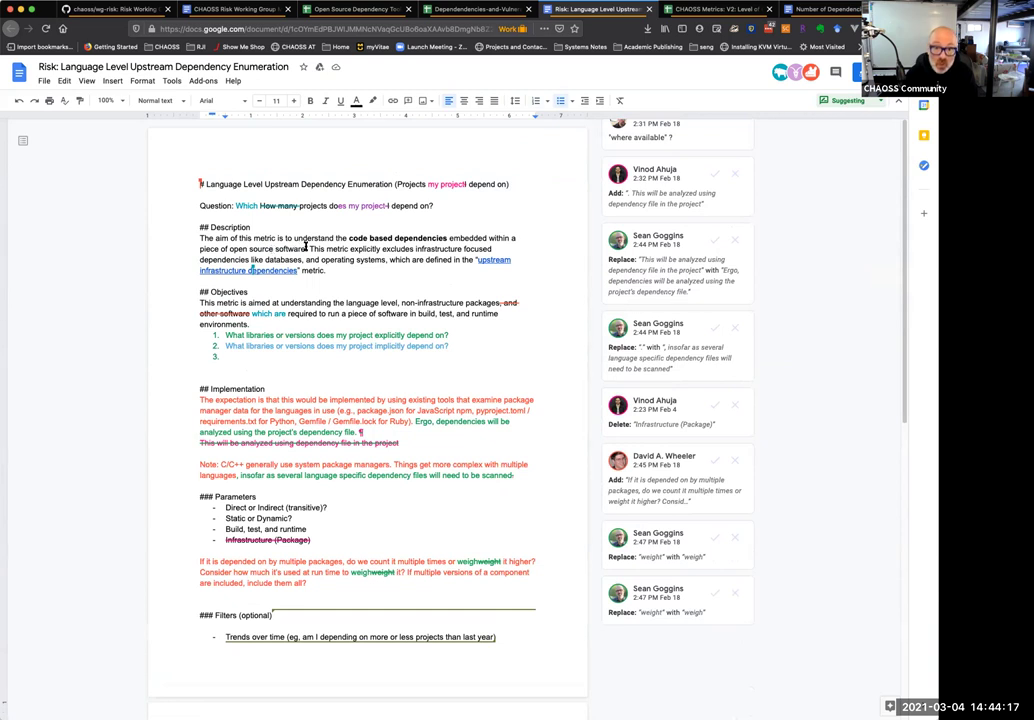
drag(309, 248, 474, 258)
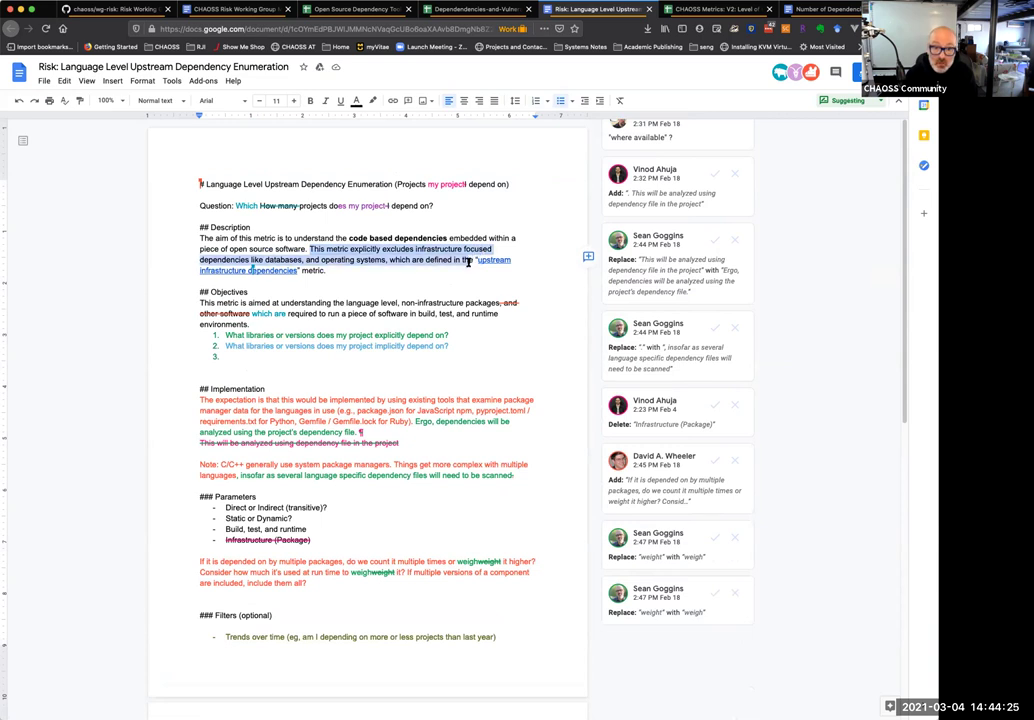
click(461, 273)
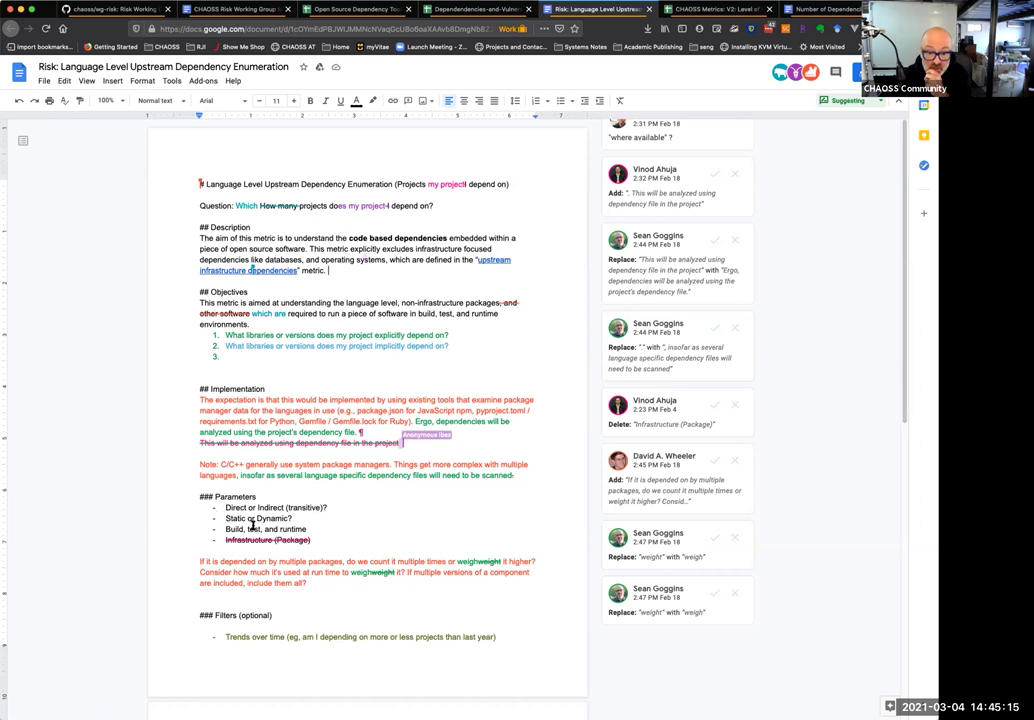
drag(323, 531, 207, 531)
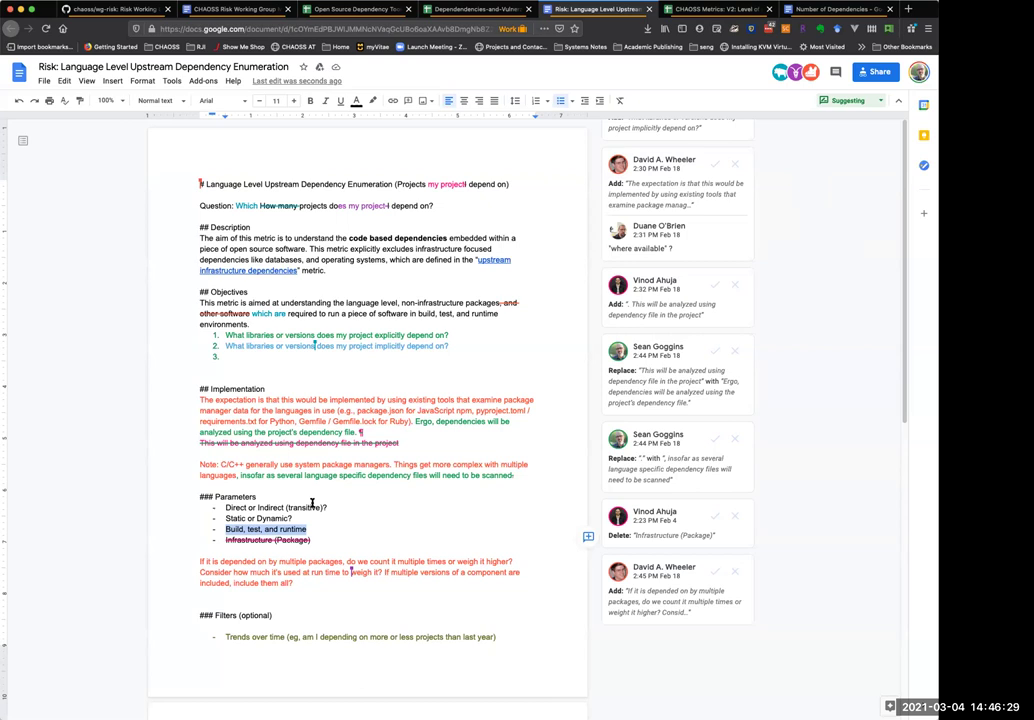
double_click(231, 517)
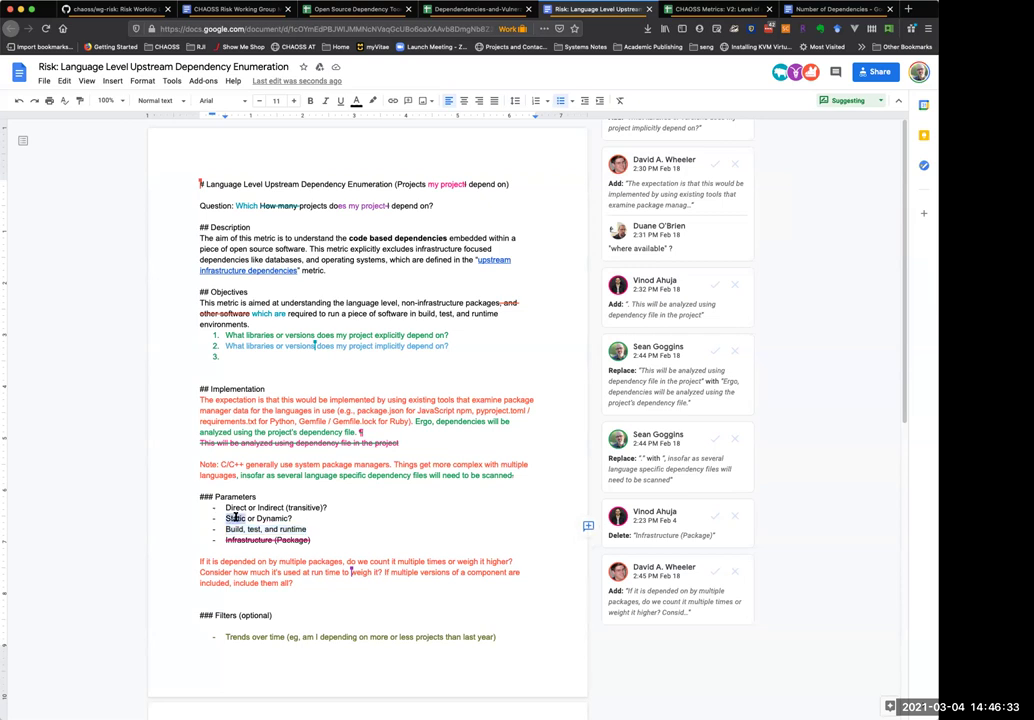
drag(231, 517, 296, 517)
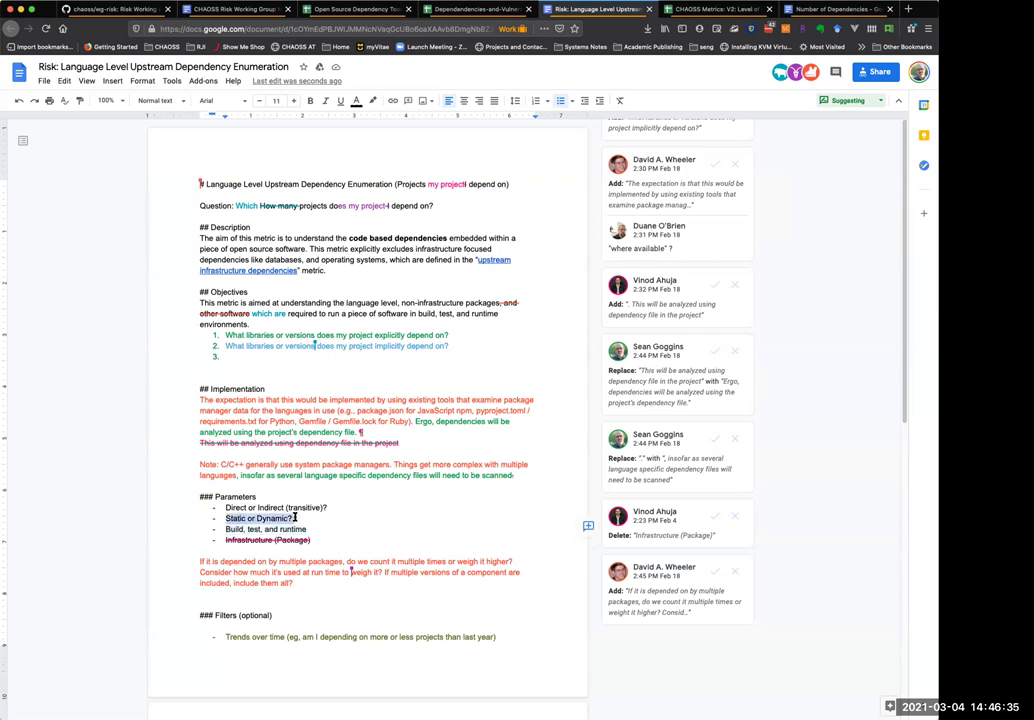
text(Are)
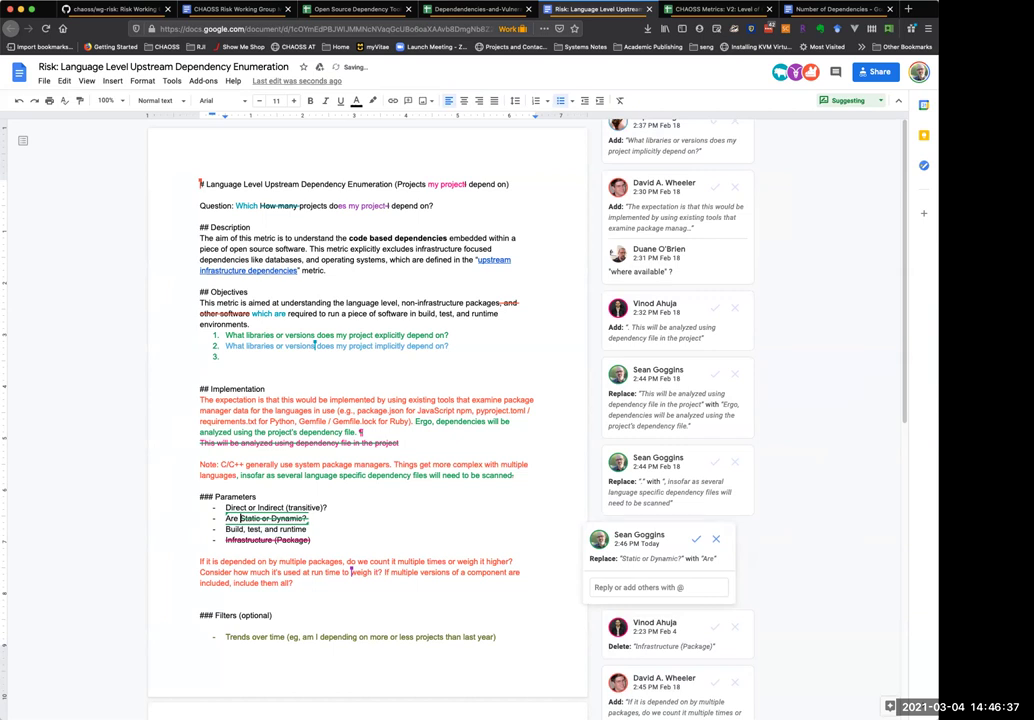
text( you constrained)
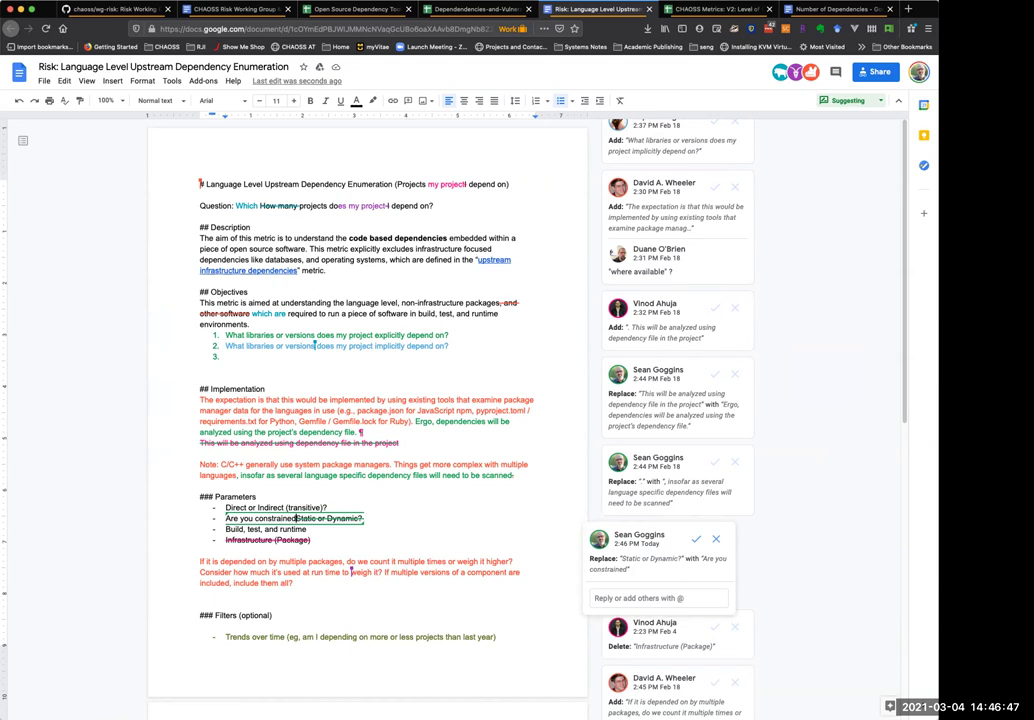
key(BackSpace)
key(BackSpace)
key(BackSpace)
key(BackSpace)
key(BackSpace)
key(BackSpace)
key(BackSpace)
key(BackSpace)
key(BackSpace)
key(BackSpace)
key(BackSpace)
key(BackSpace)
key(BackSpace)
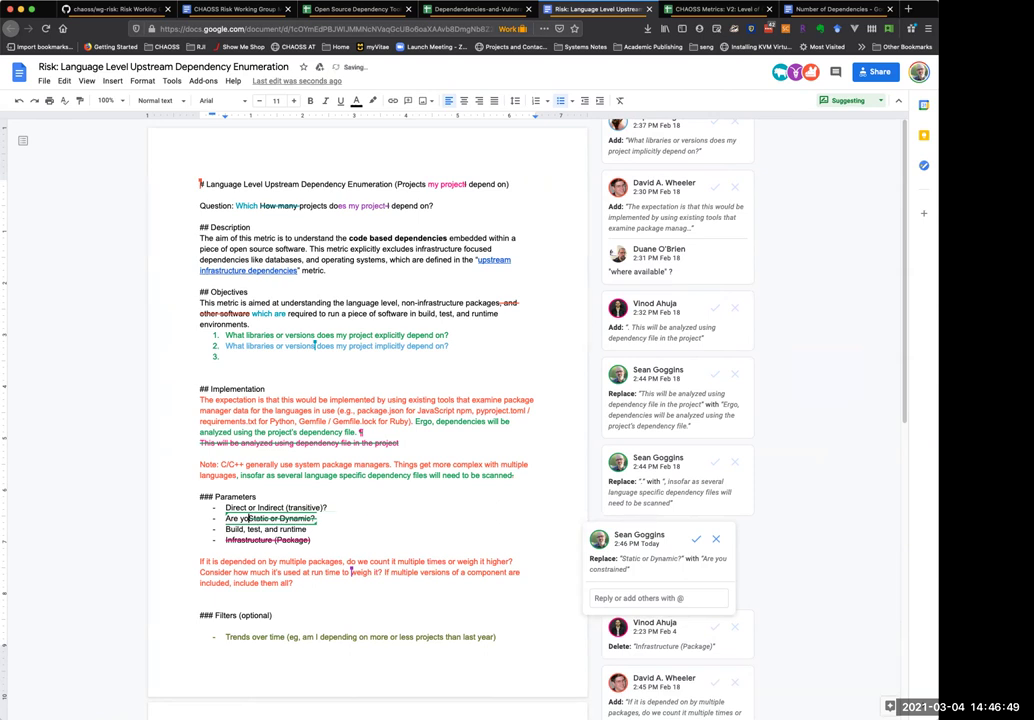
key(ctrl+z)
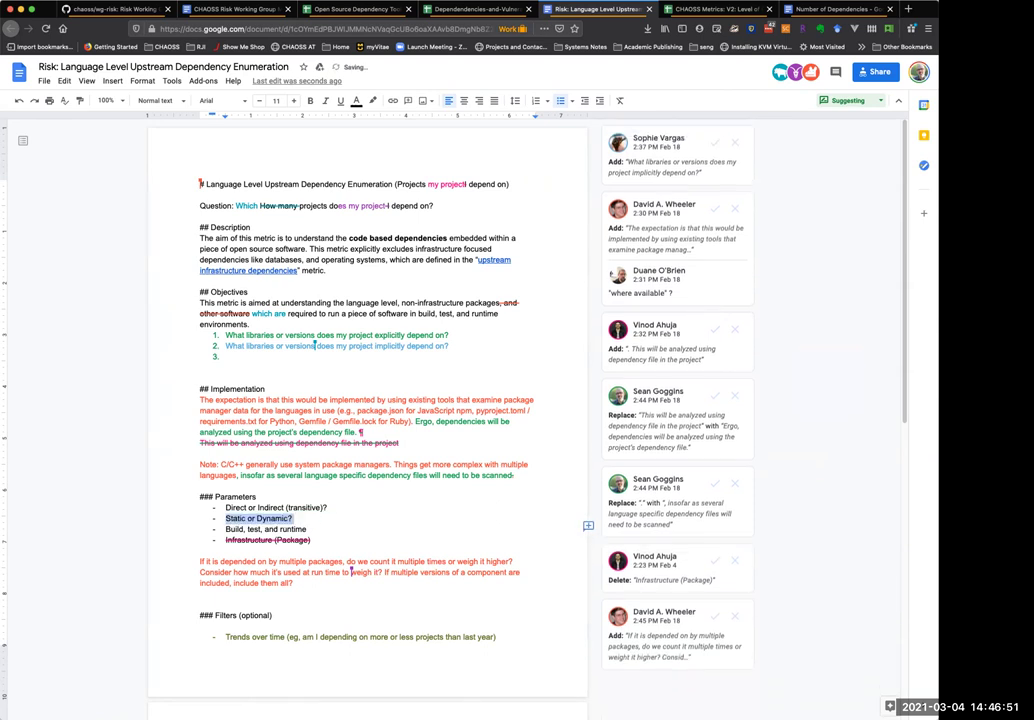
Step: Add a bullet after 'Static or Dynamic?': 'Expectation of services (What if you're calling out to another machine…)'
key(End)
key(Return)
text(Exp)
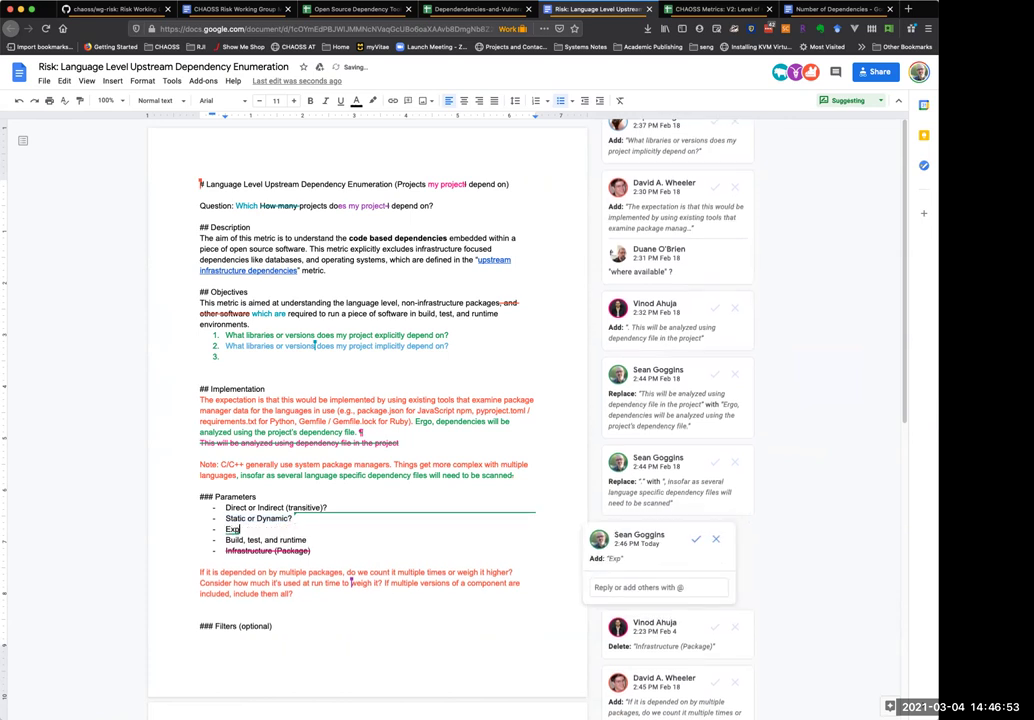
text(ectation of ser)
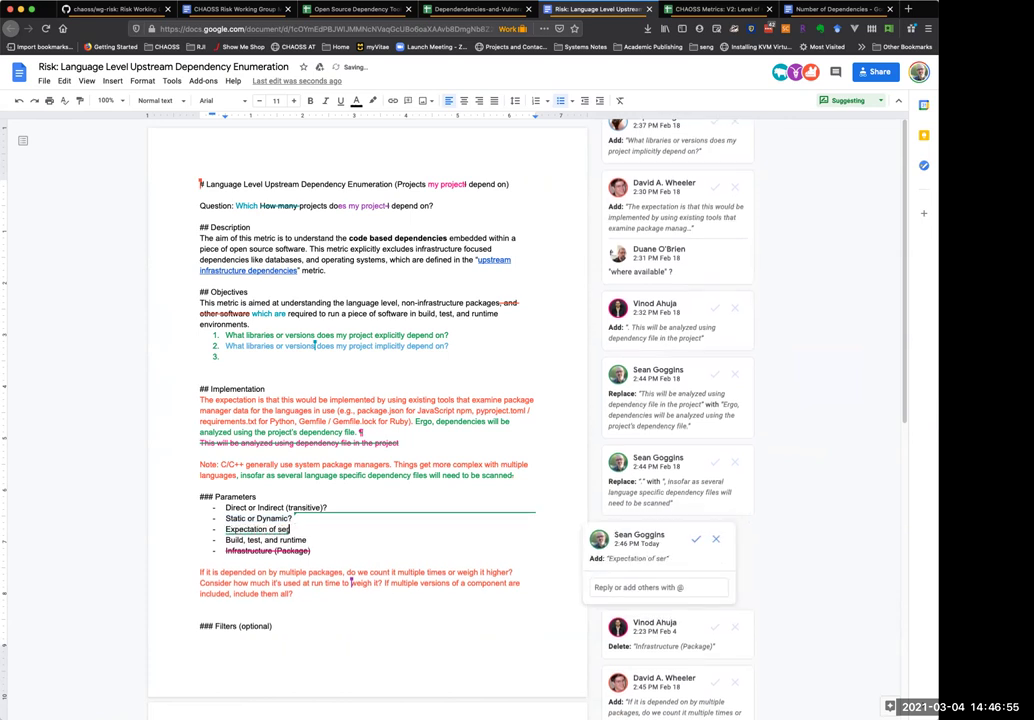
text(vices (What if yo)
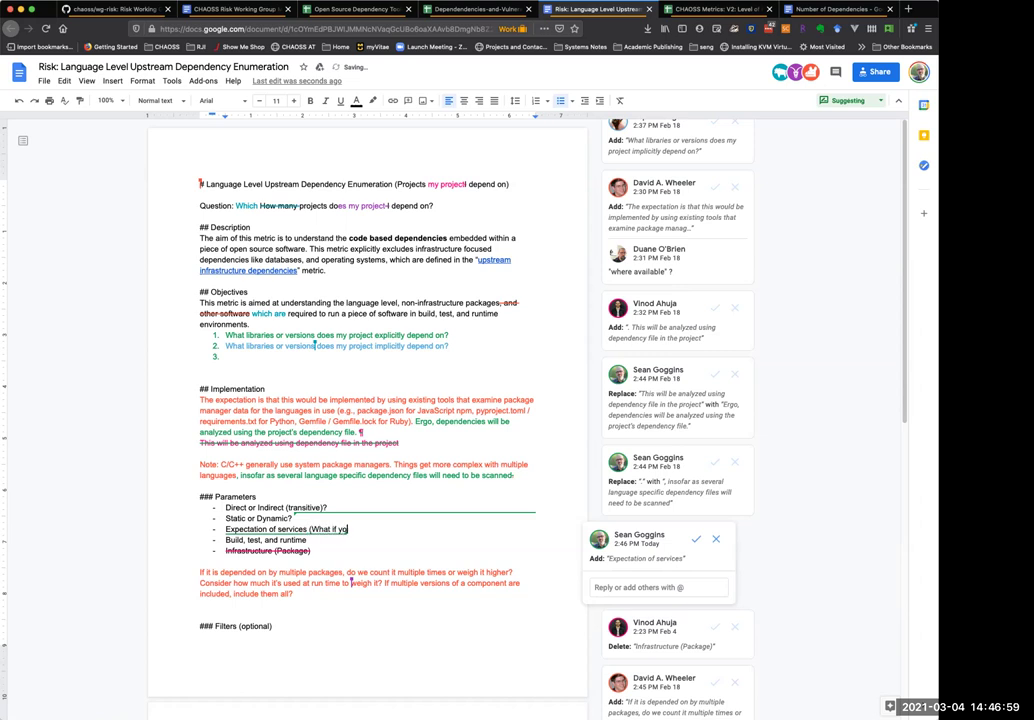
text(u're calling out)
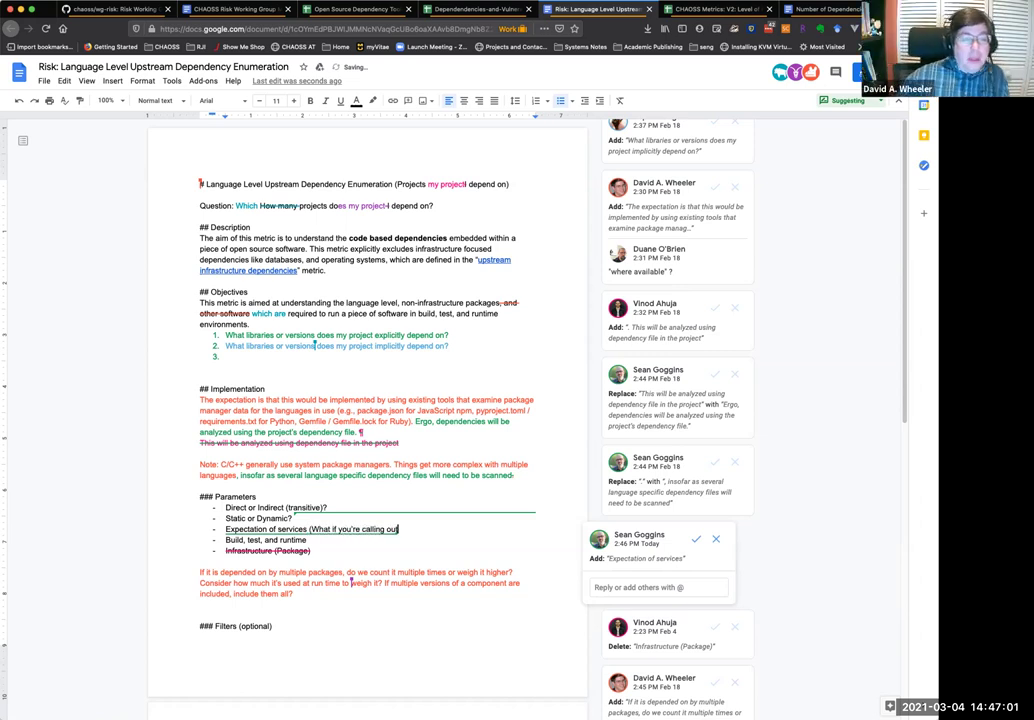
text( to an)
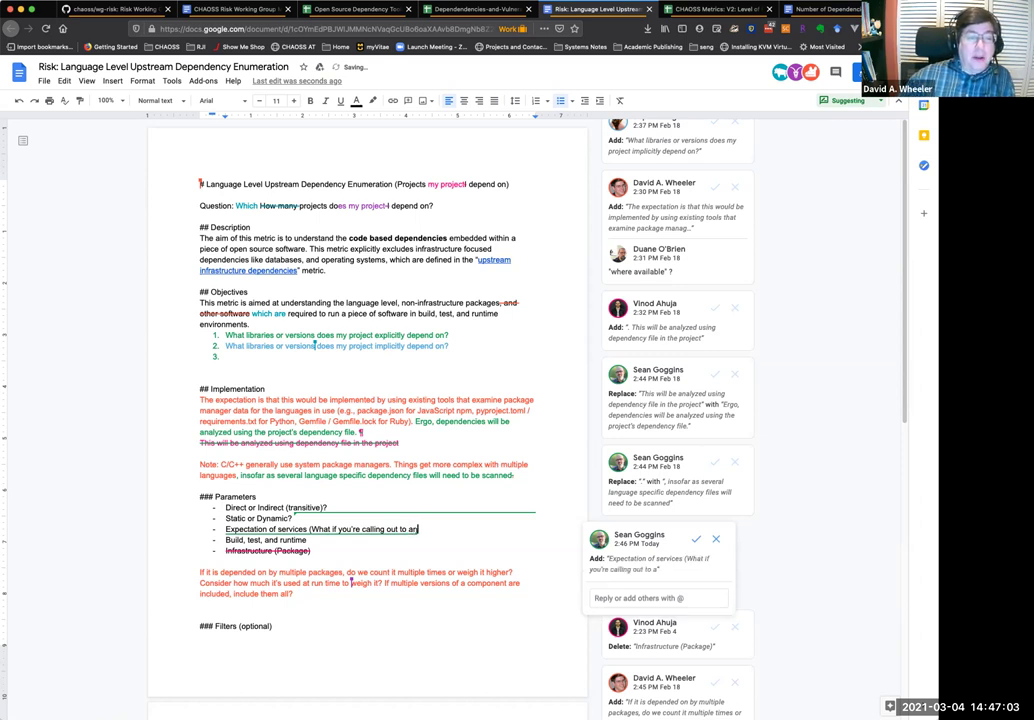
text(other machine tha)
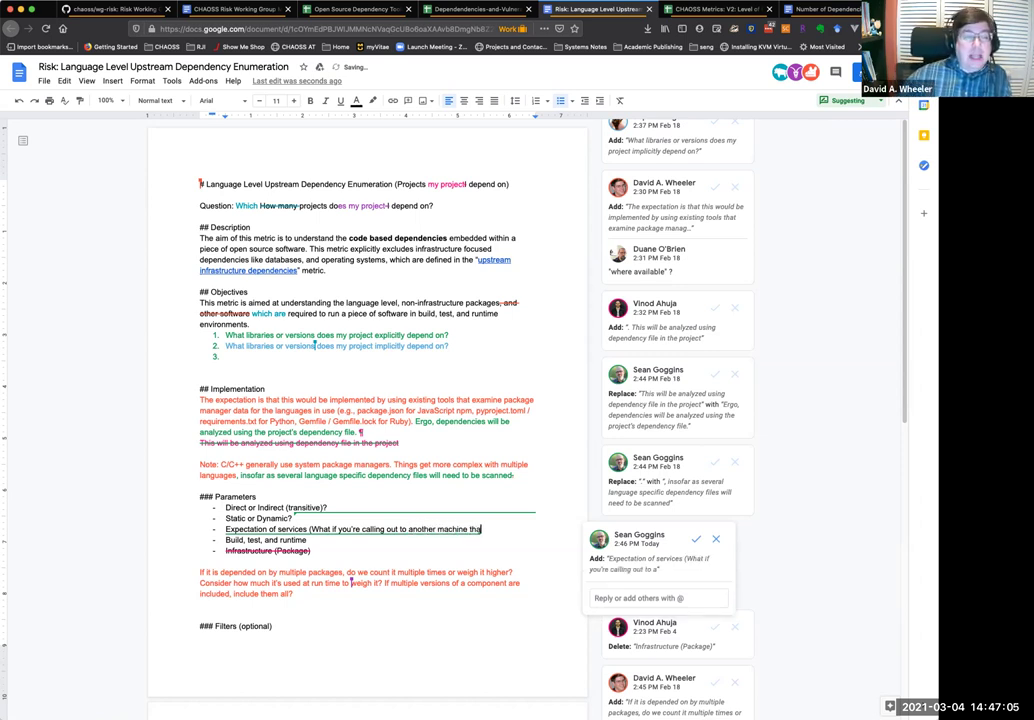
text(t's giving)
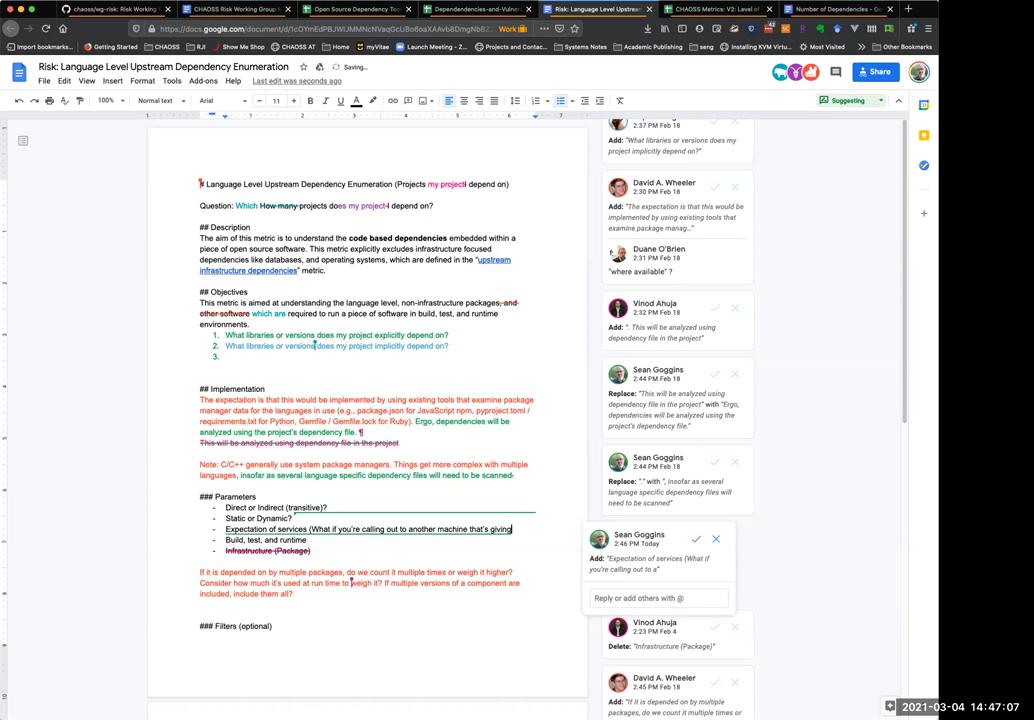
text( you a s)
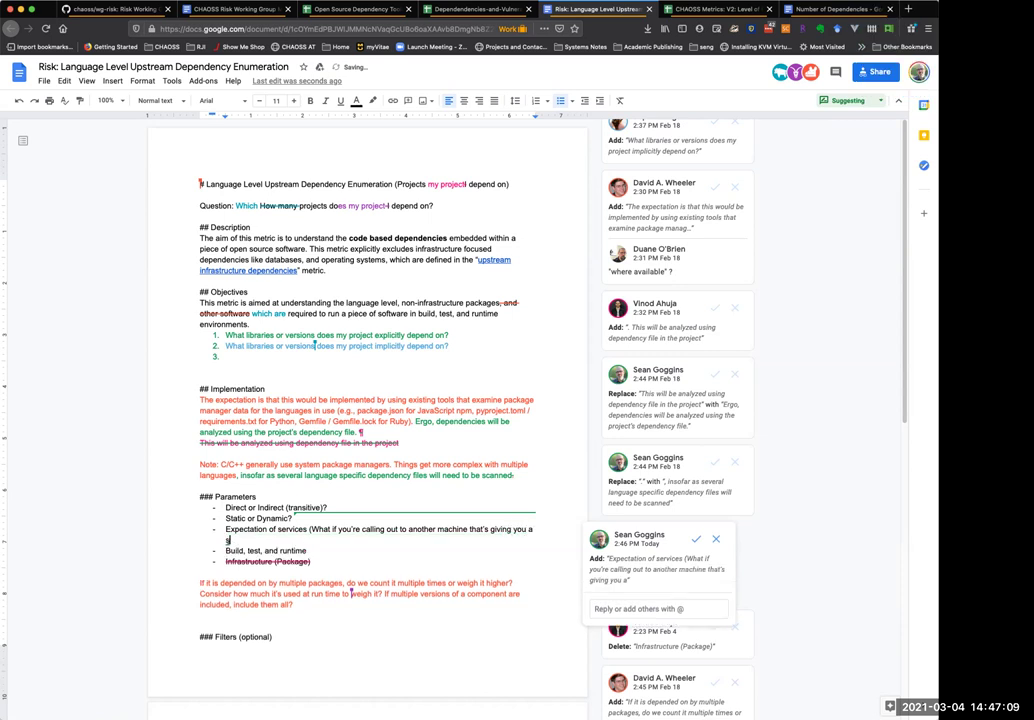
text(ervice)
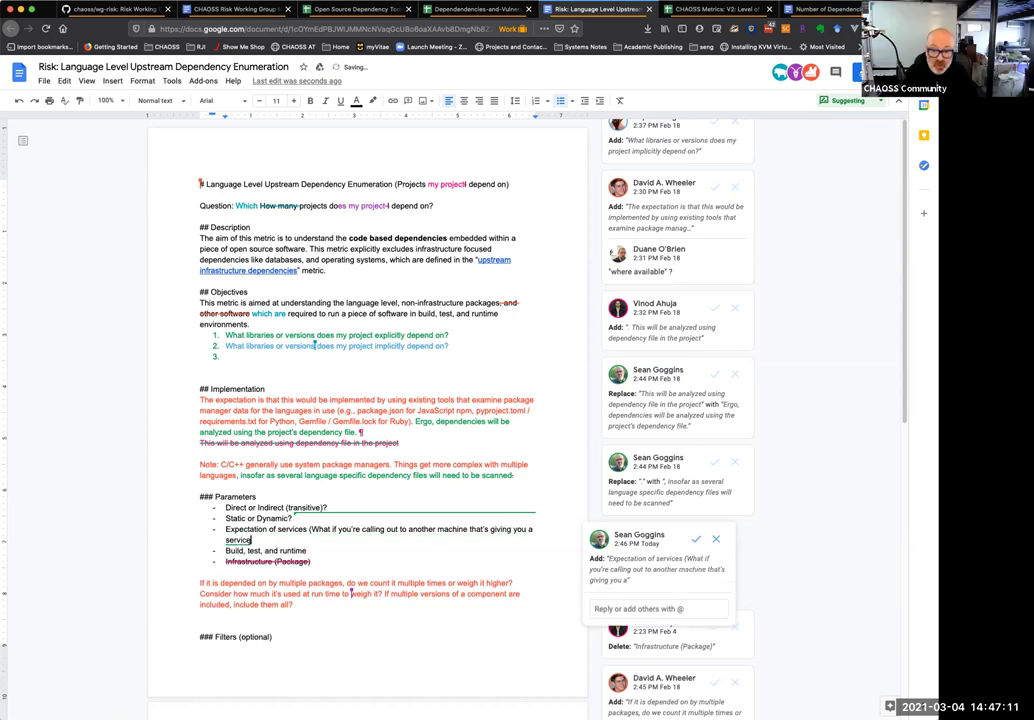
text(?)
key(alt+shift+Up)
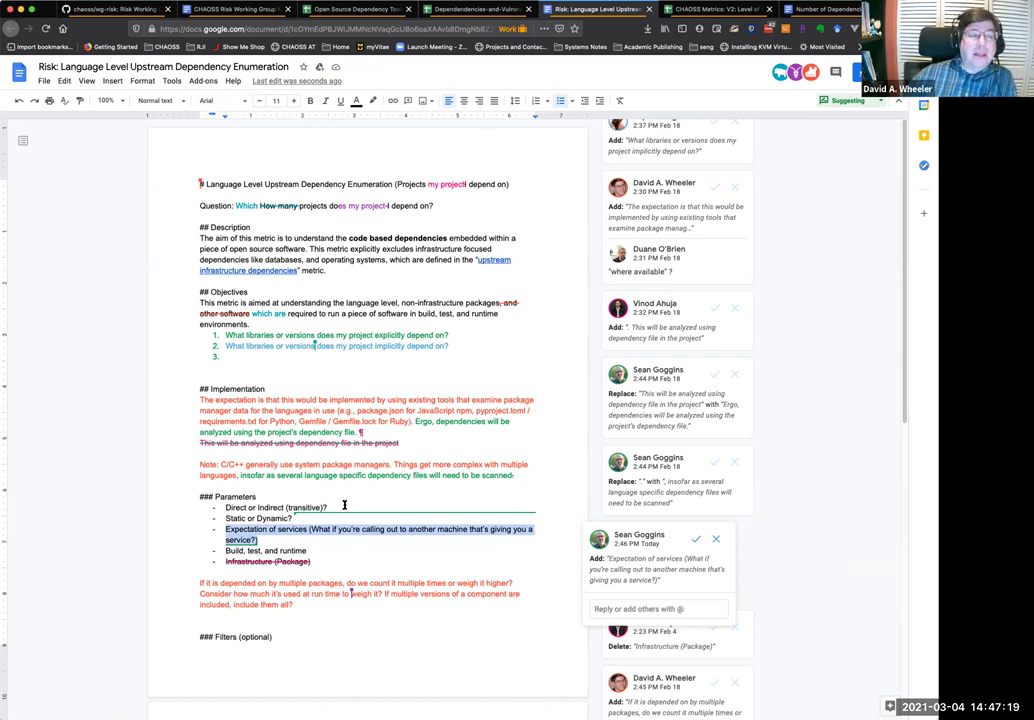
Step: Attach the comment 'This may be a different metric.' to the selected Expectation of services bullet
right_click(354, 535)
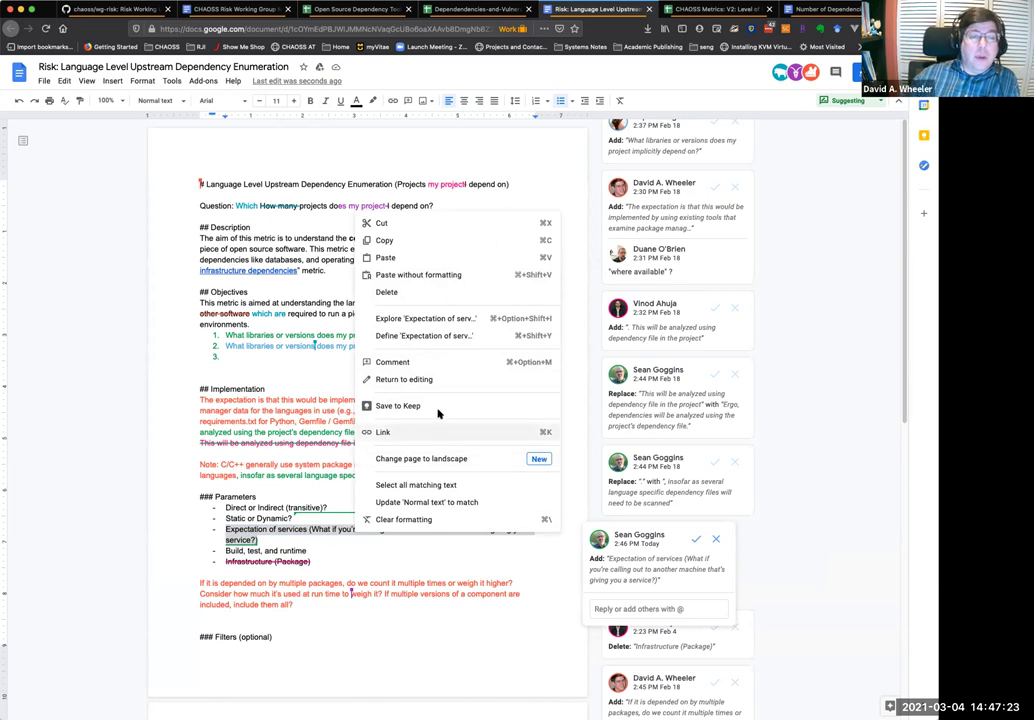
click(436, 363)
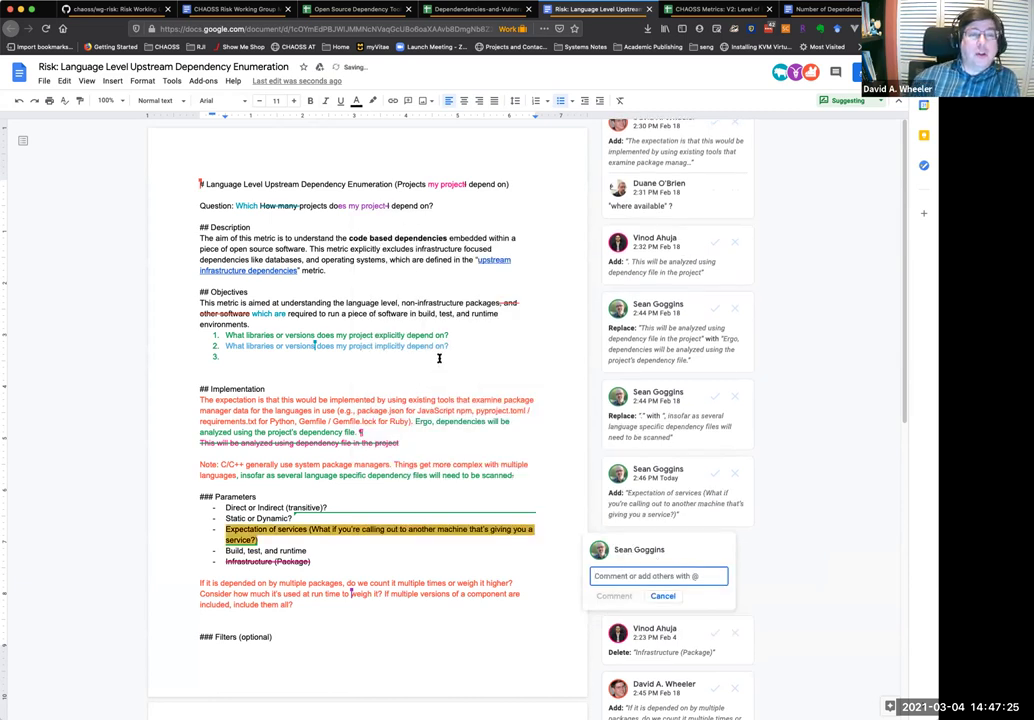
text(This may b)
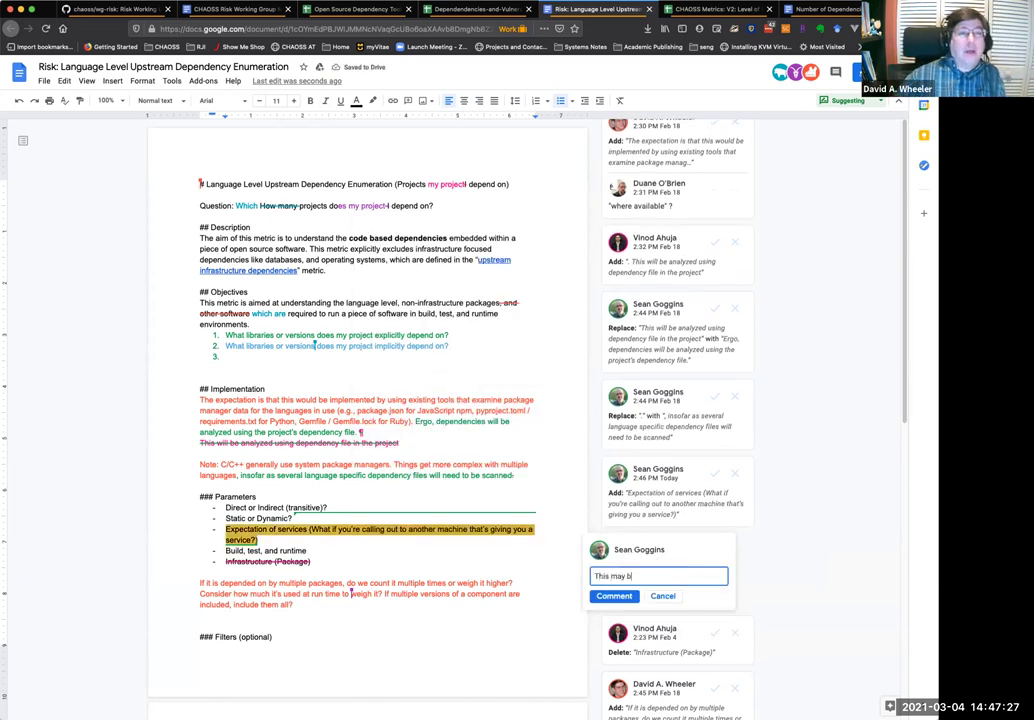
text(e a different met)
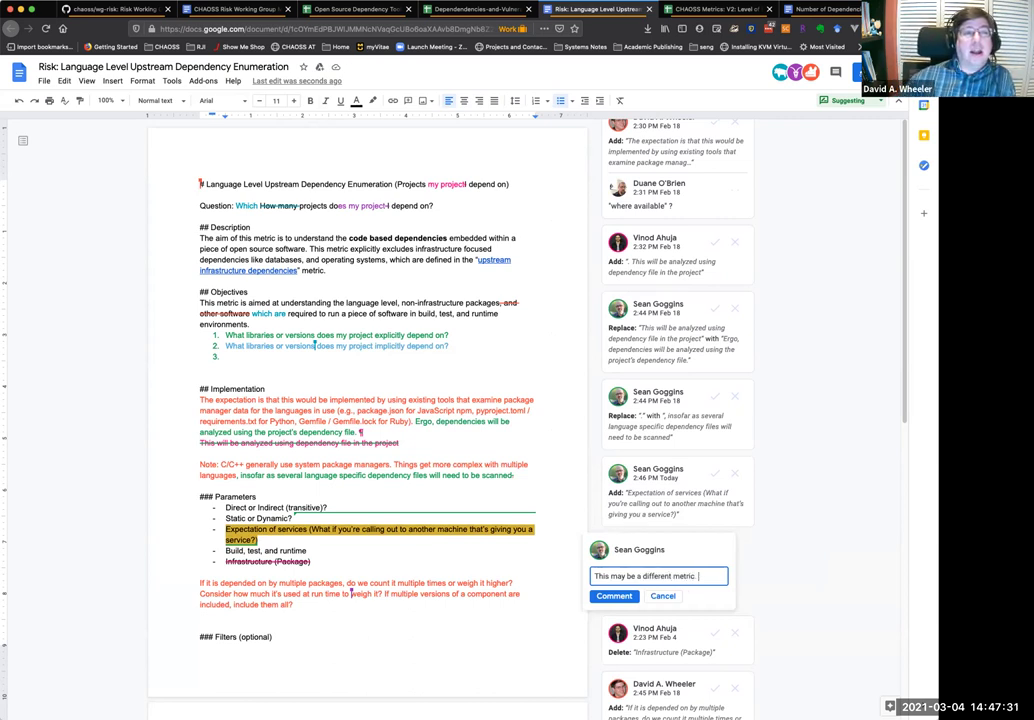
text(ric.)
click(614, 596)
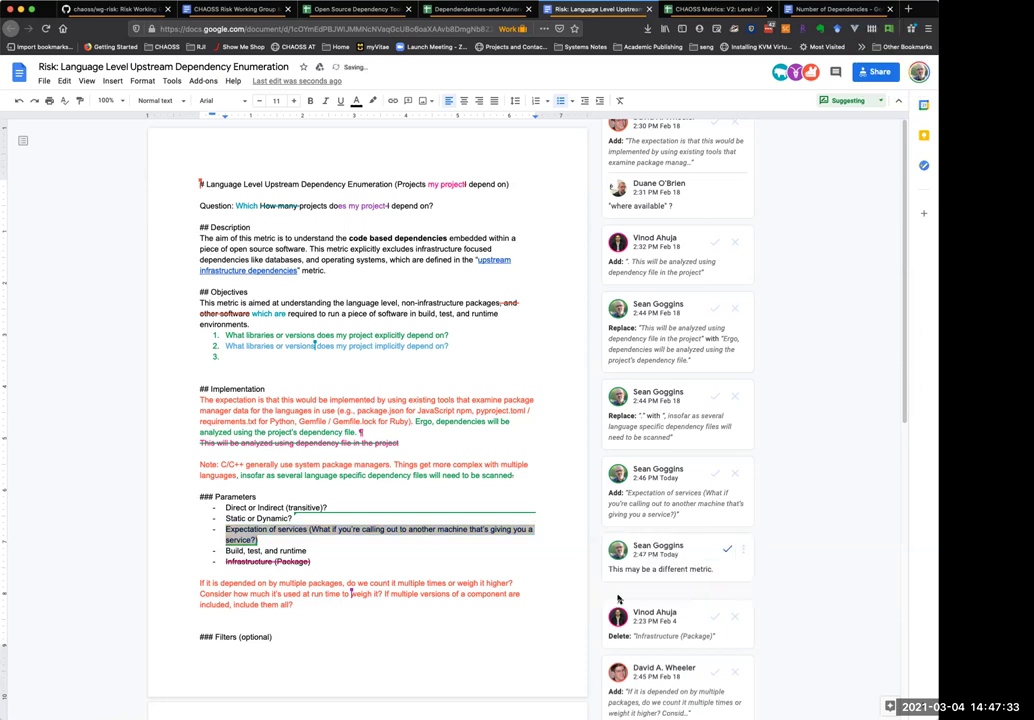
click(479, 560)
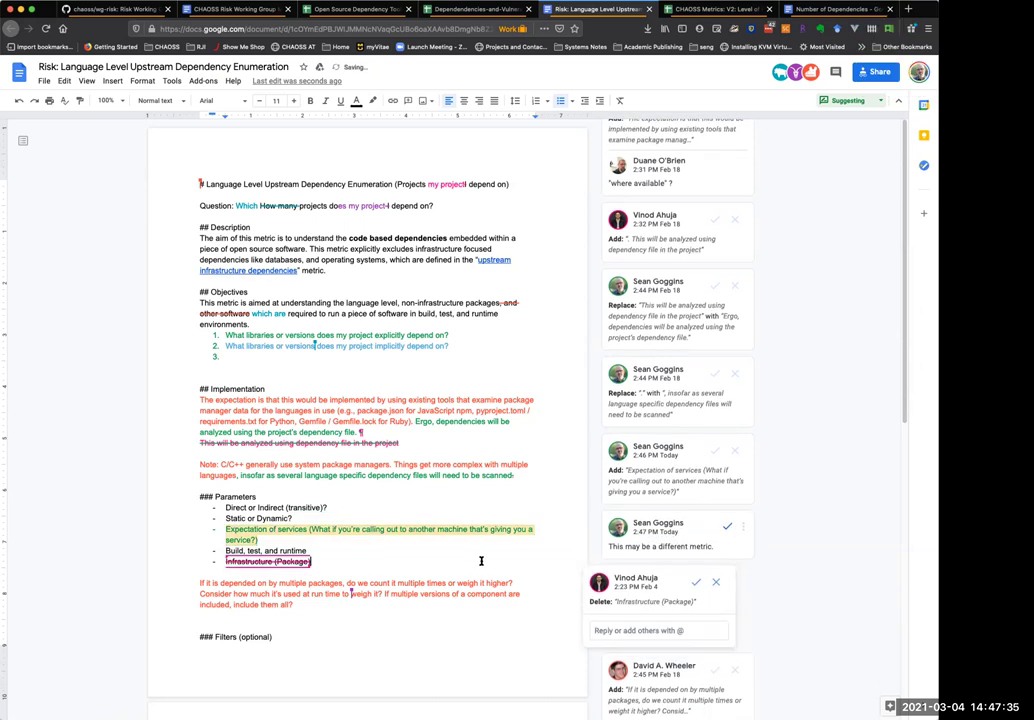
Step: Add the bullet 'Interpretive languages (i.e., Python's runtime environment).' after Build, test, and runtime
click(466, 551)
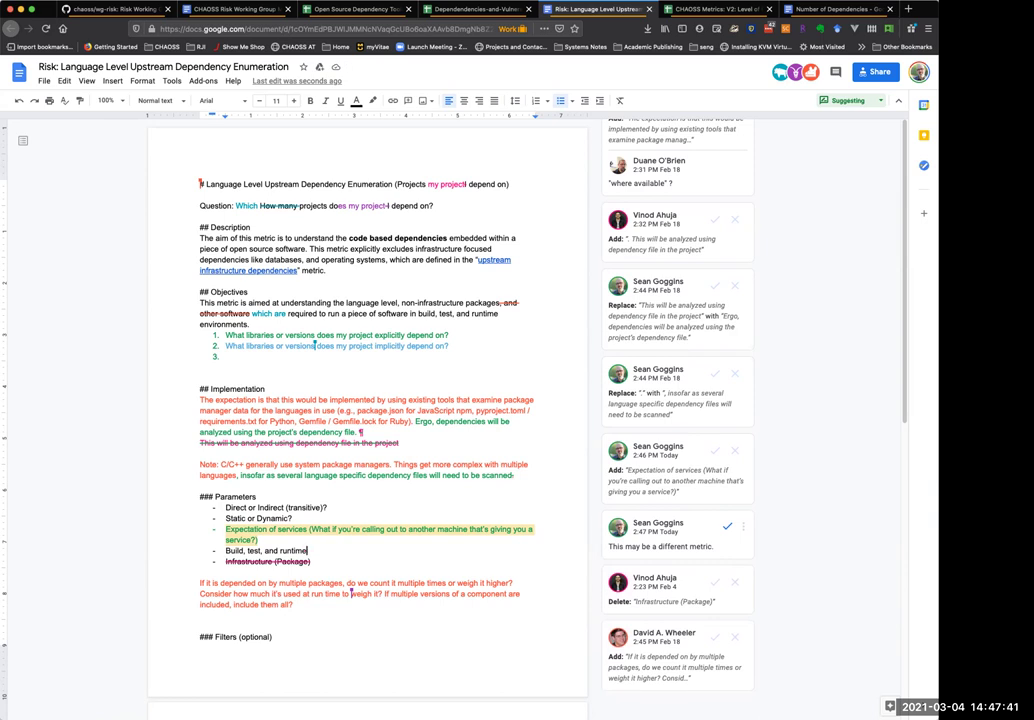
key(Return)
text(Interpretive languages)
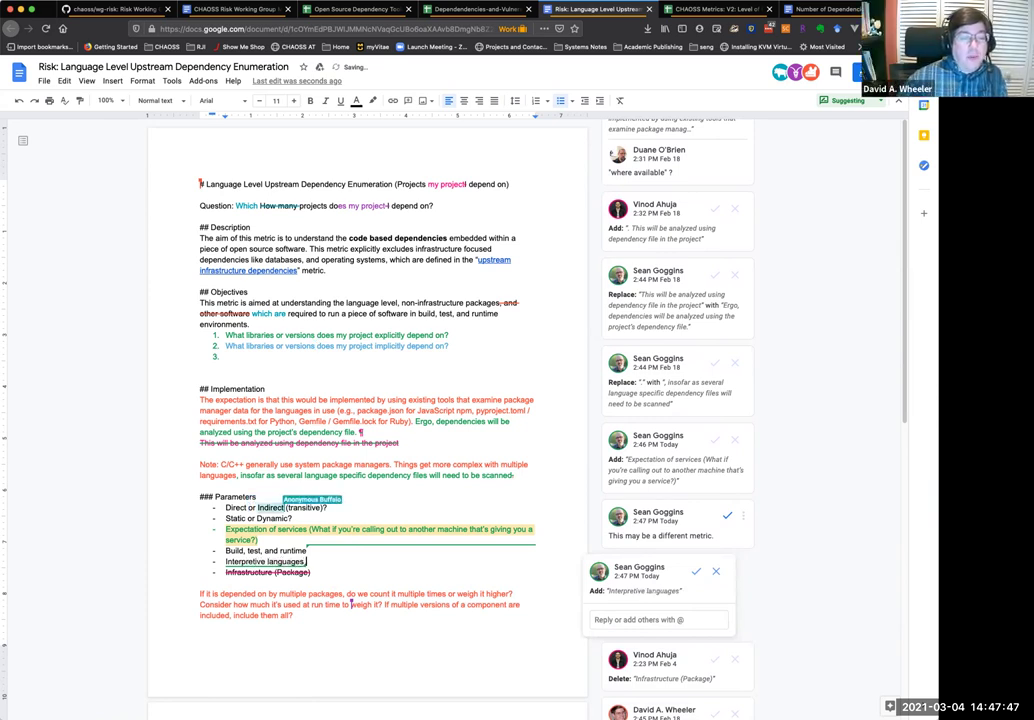
text( (i.e.,)
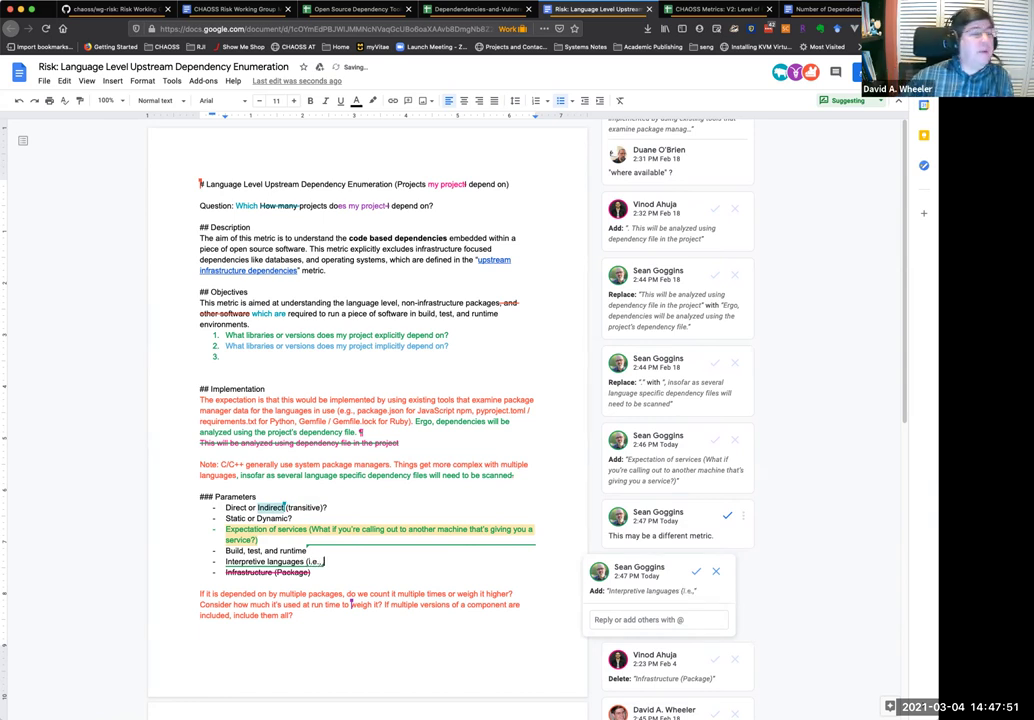
text( Pythong)
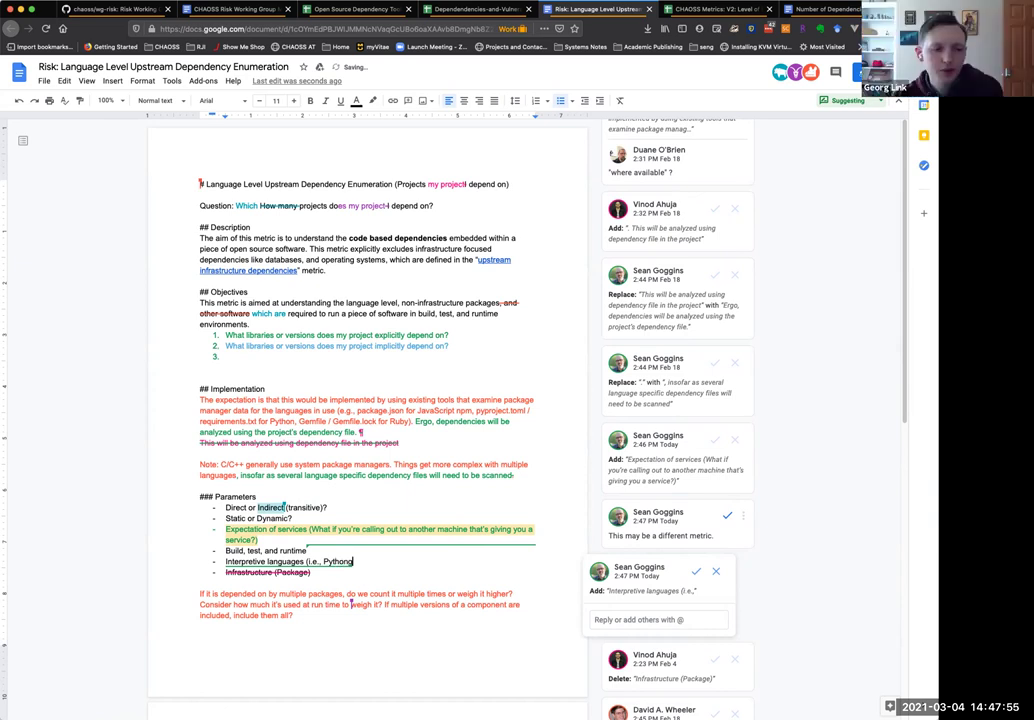
key(BackSpace)
text('s)
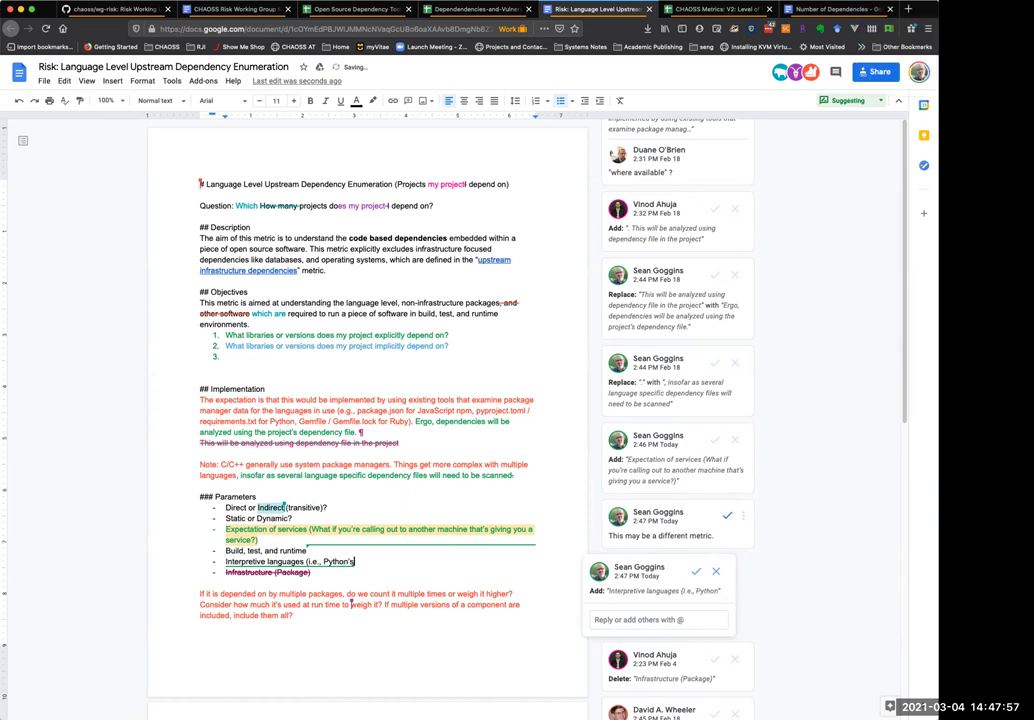
text( runtime environment).)
click(408, 545)
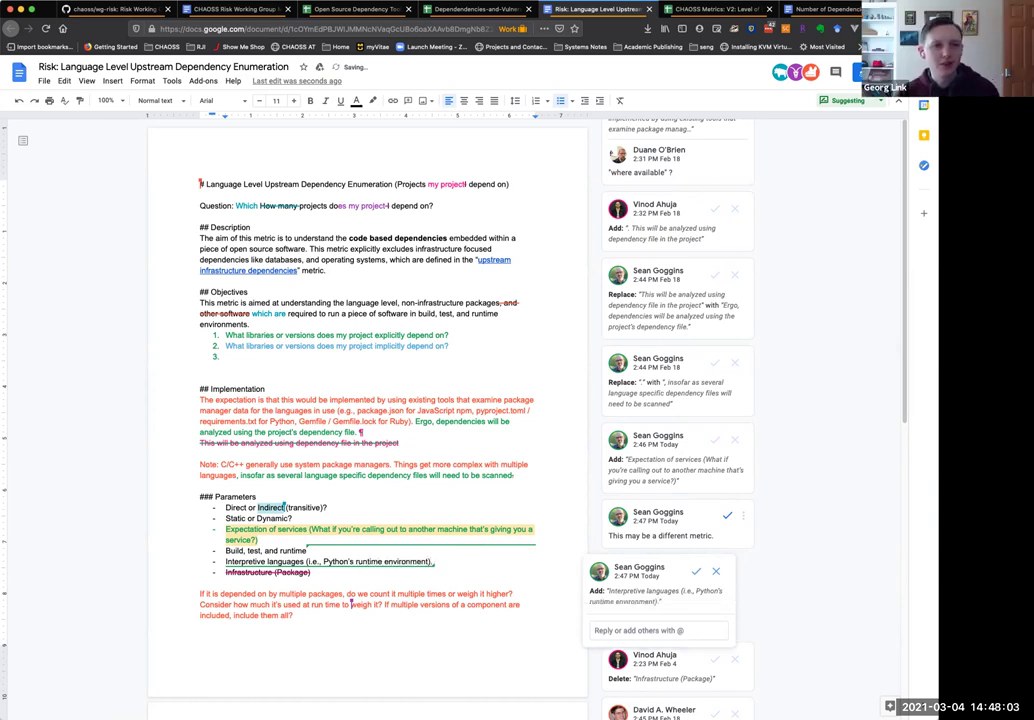
click(342, 537)
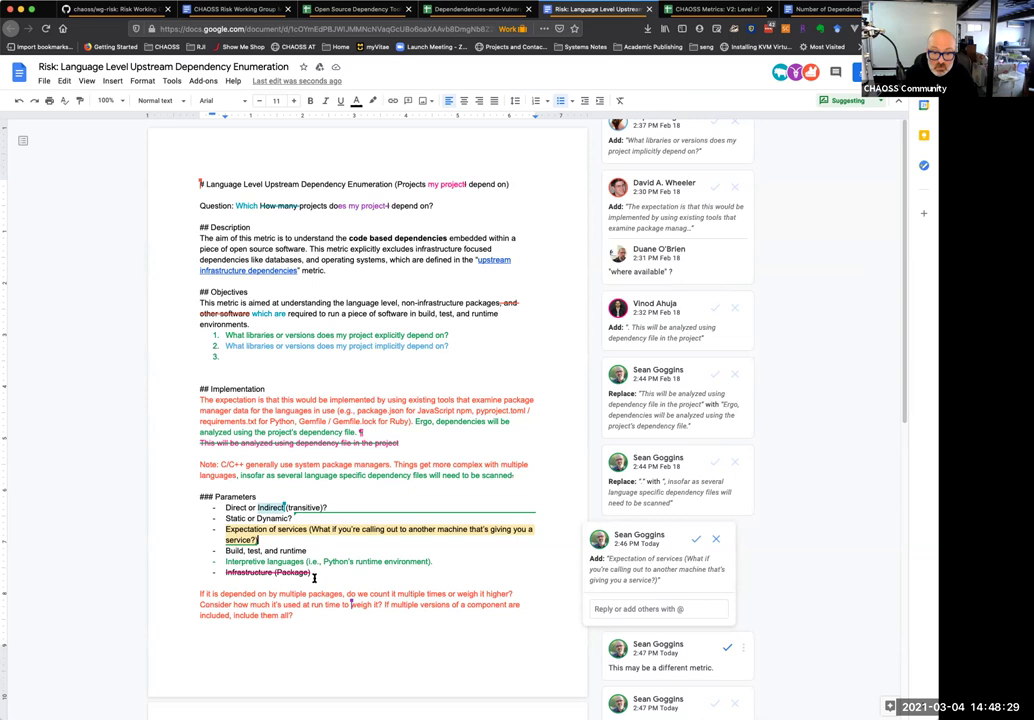
Step: Add the indented sub-bullet 'Build systems compile and work with multiple languages to build a binary'
click(309, 553)
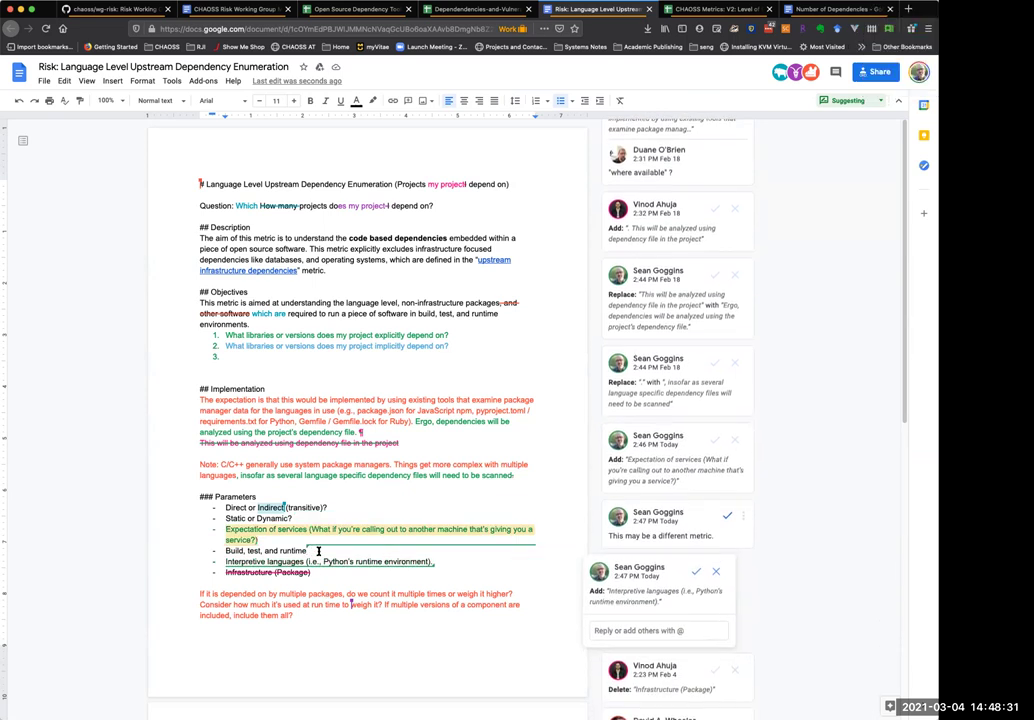
key(Return)
key(Tab)
text(Build systems compile and work with multiple languages to build a v)
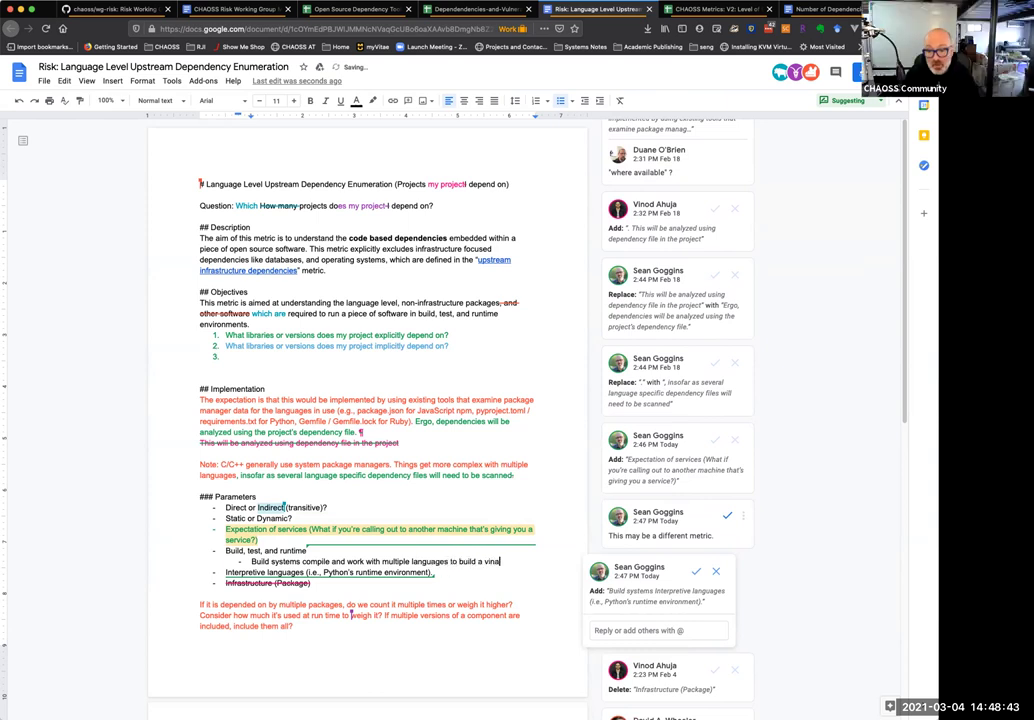
key(BackSpace)
text(b)
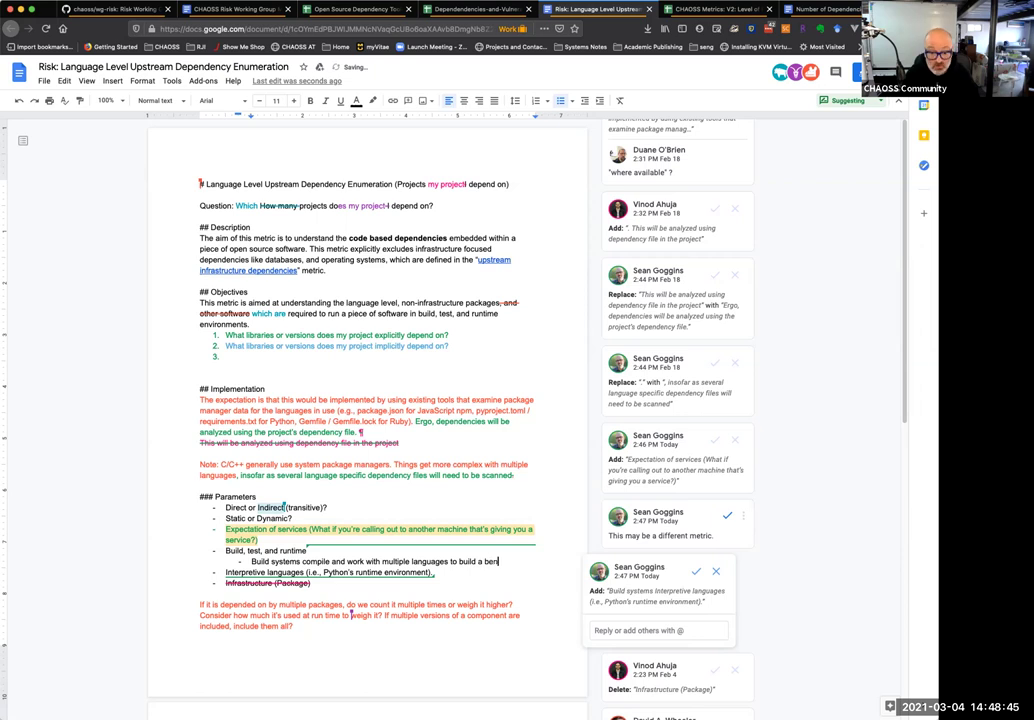
text(inary)
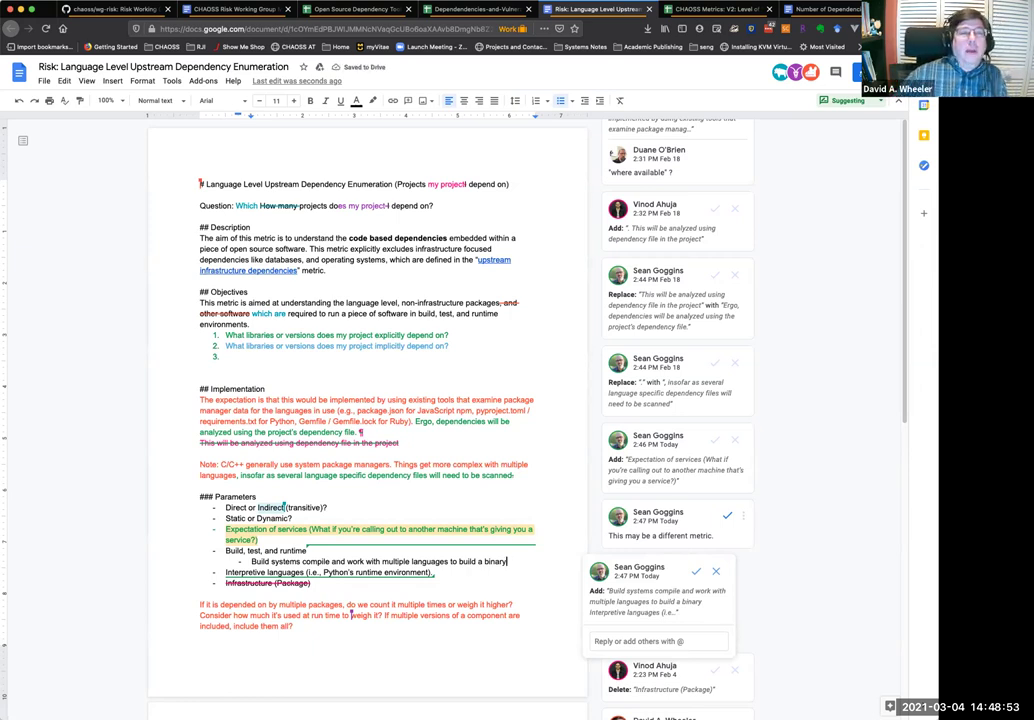
key(Return)
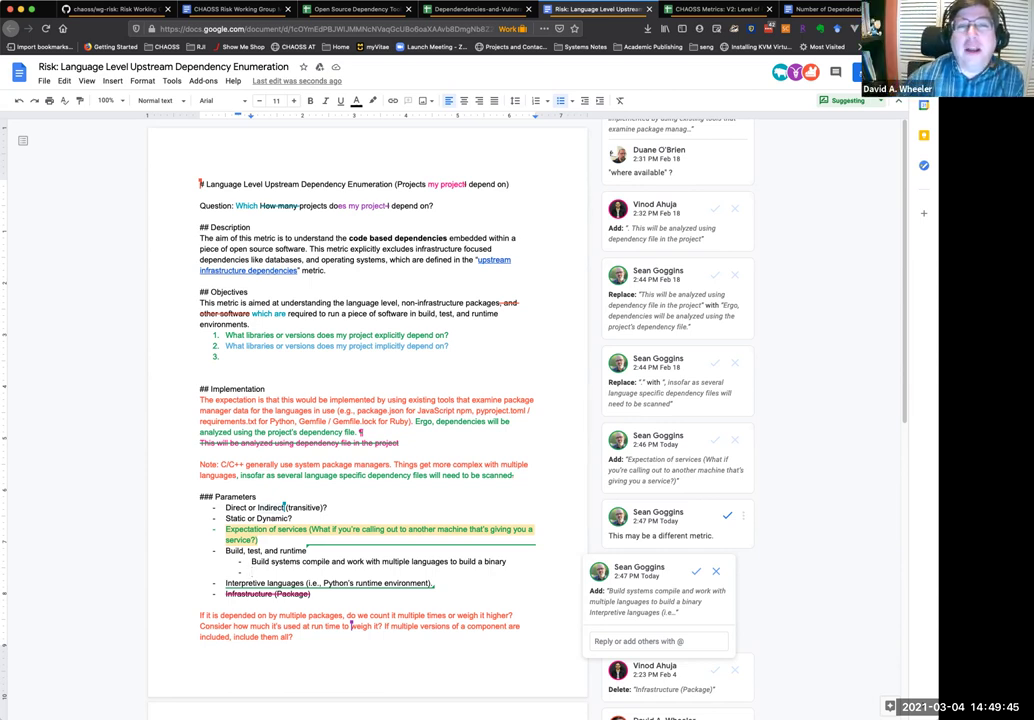
click(253, 540)
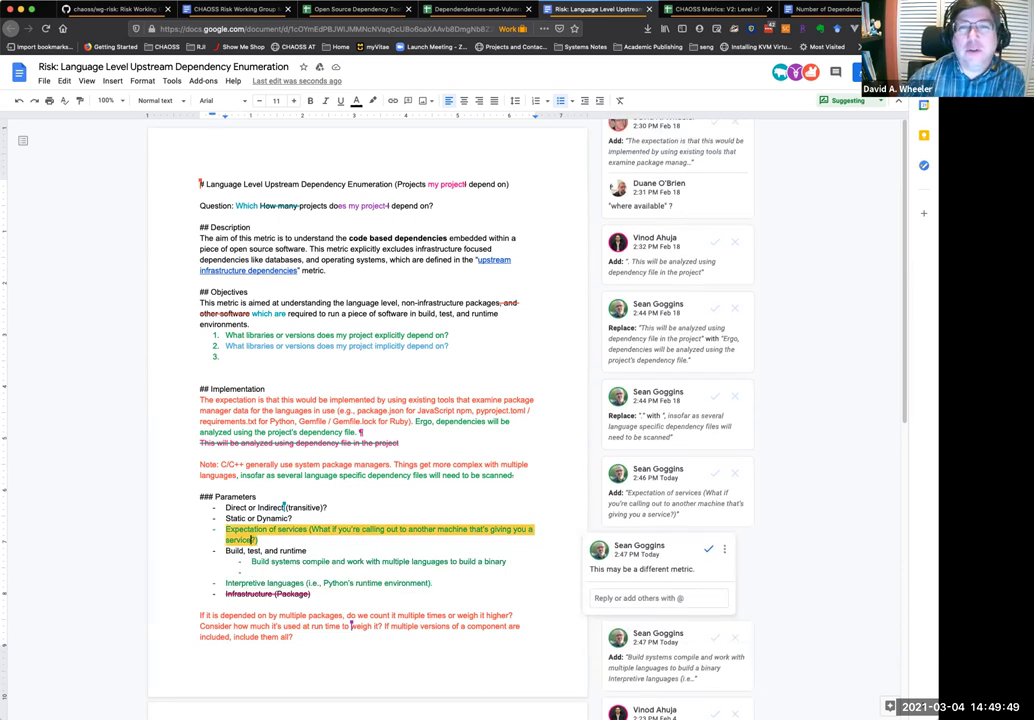
click(253, 507)
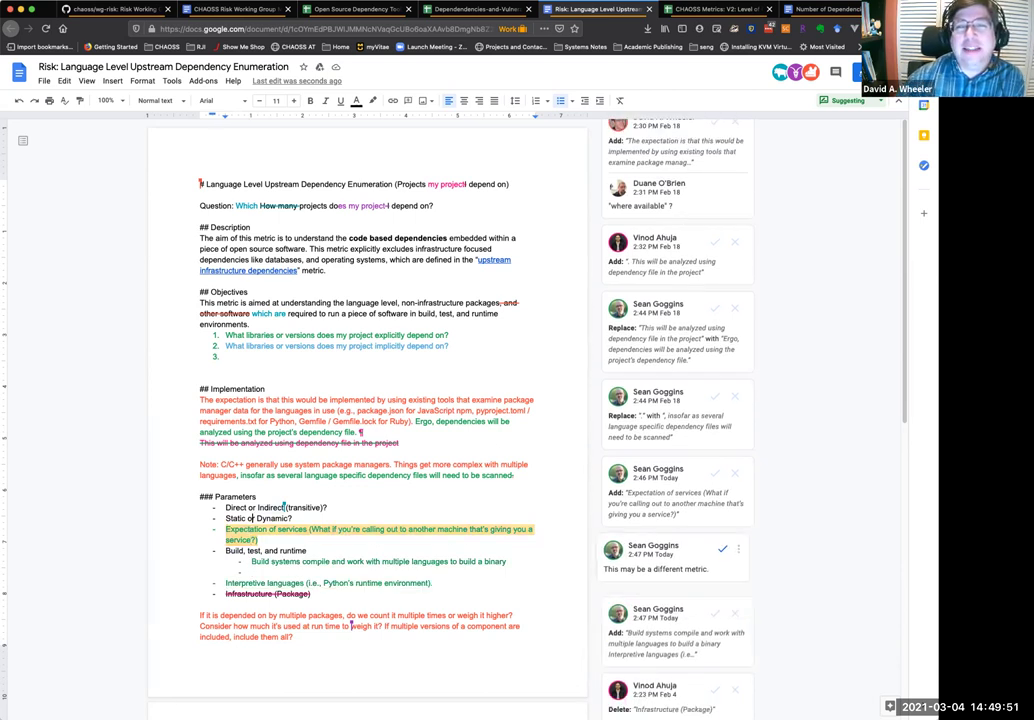
click(250, 421)
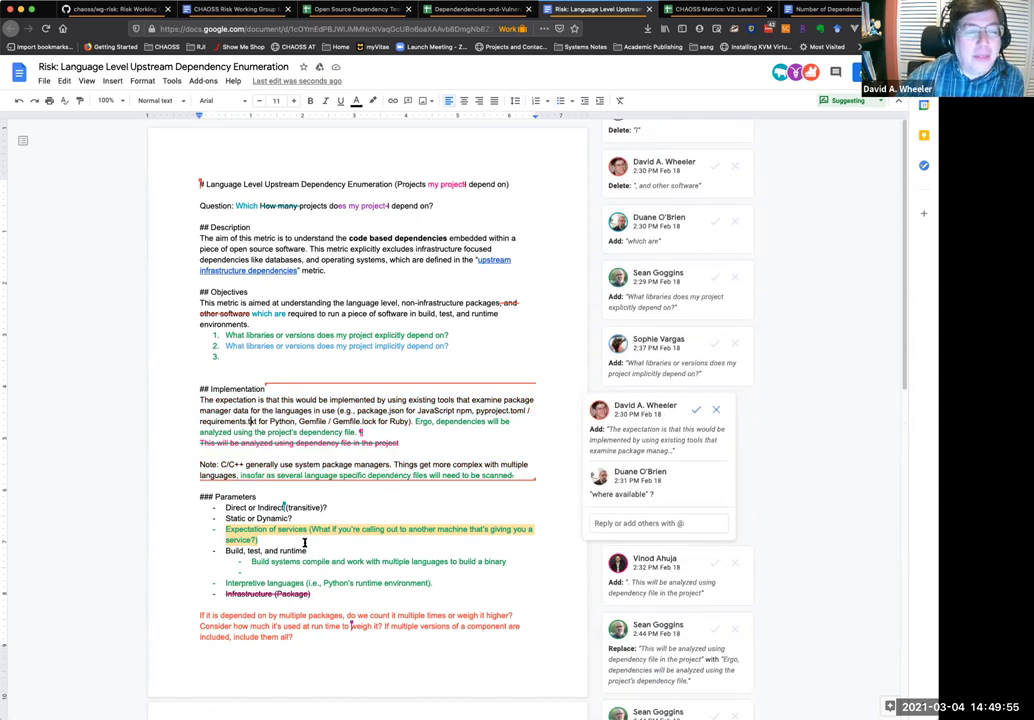
click(354, 352)
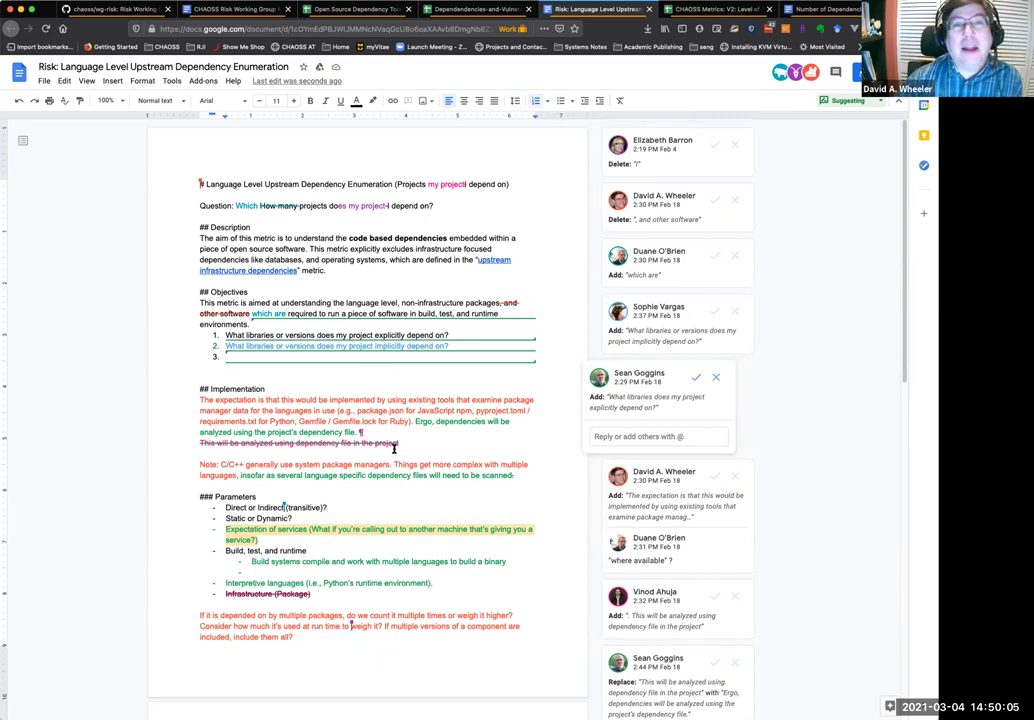
scroll(394, 449, down, 2)
scroll(394, 449, up, 1)
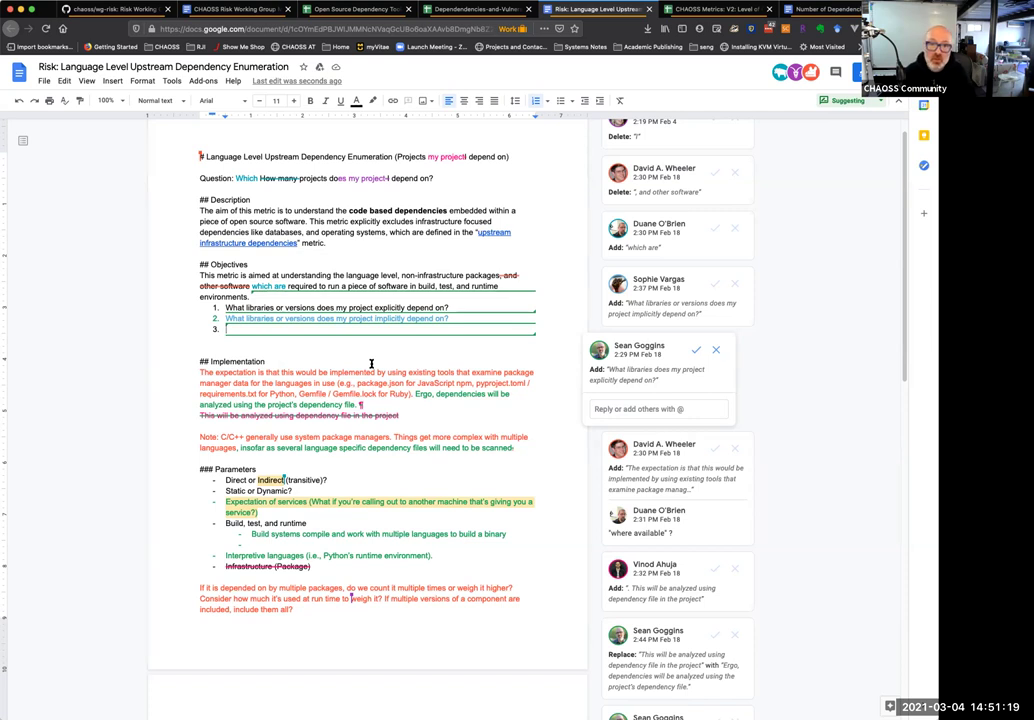
Step: Comment 'Consider focusing on language level package managers' on the document's title heading
triple_click(305, 156)
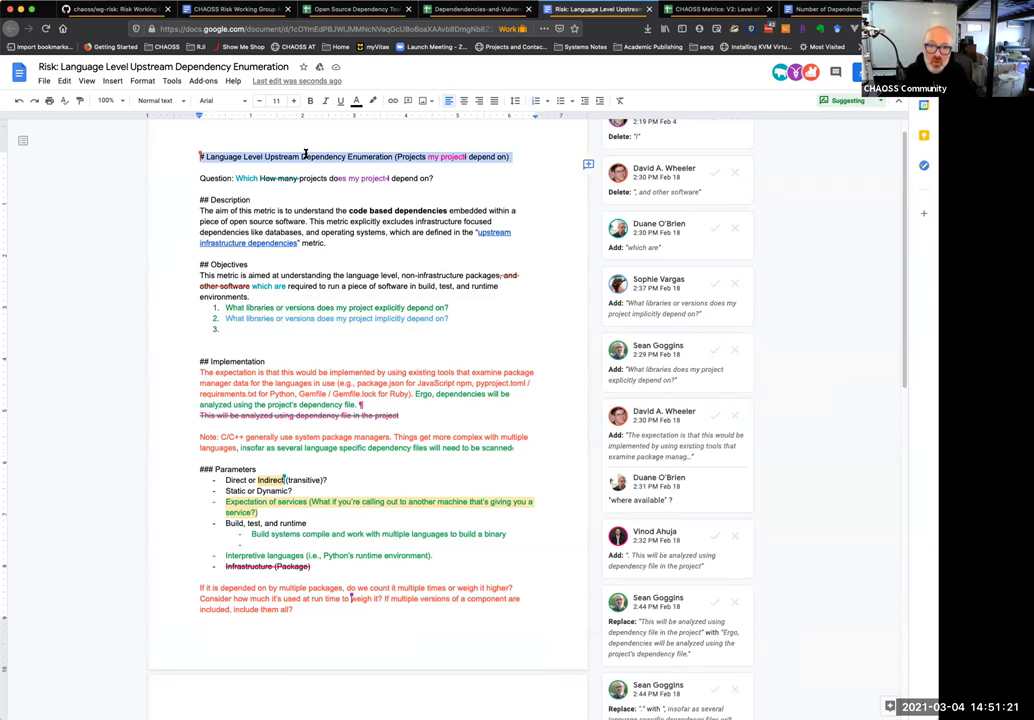
click(114, 82)
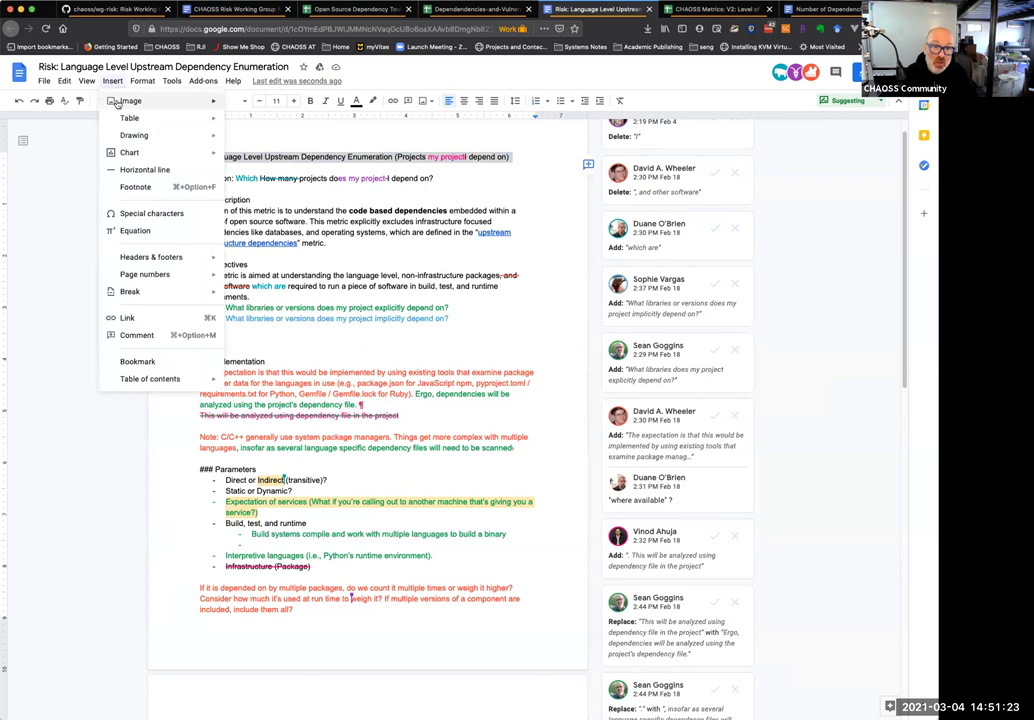
click(151, 341)
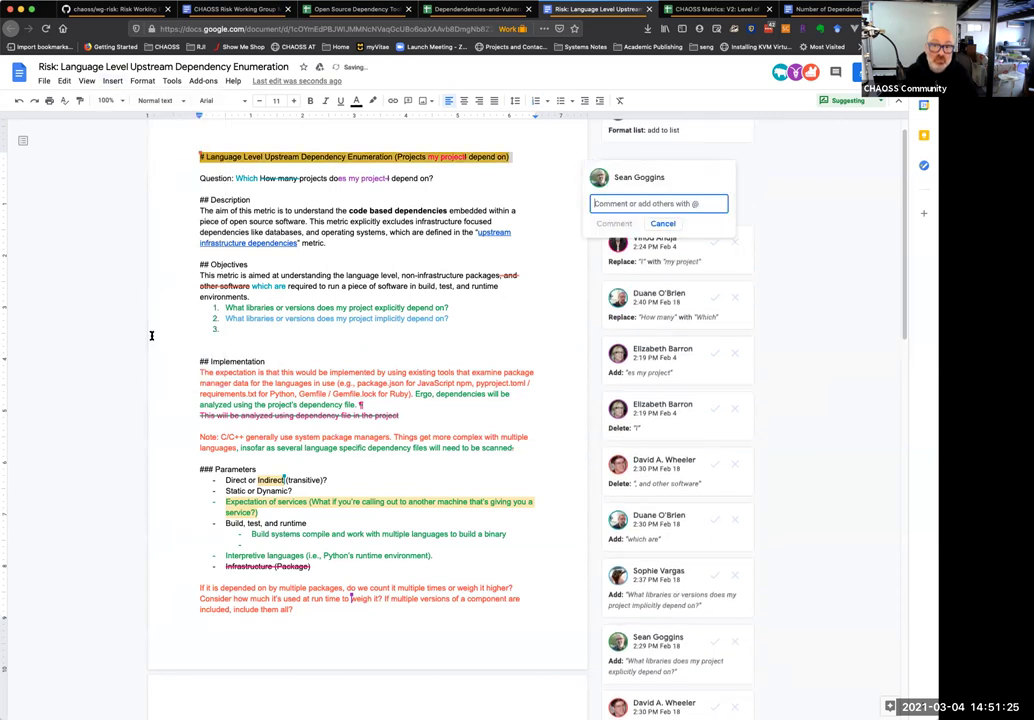
text(Cson)
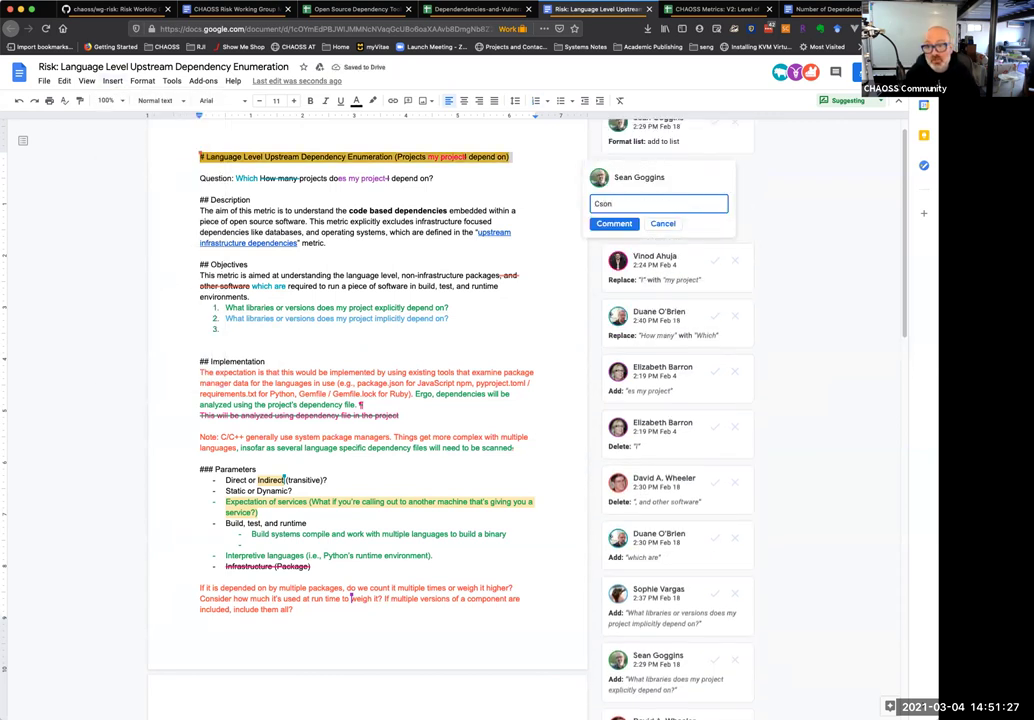
key(BackSpace)
key(BackSpace)
key(BackSpace)
text(onsdi)
text(er)
key(BackSpace)
key(BackSpace)
key(BackSpace)
key(BackSpace)
text(ider )
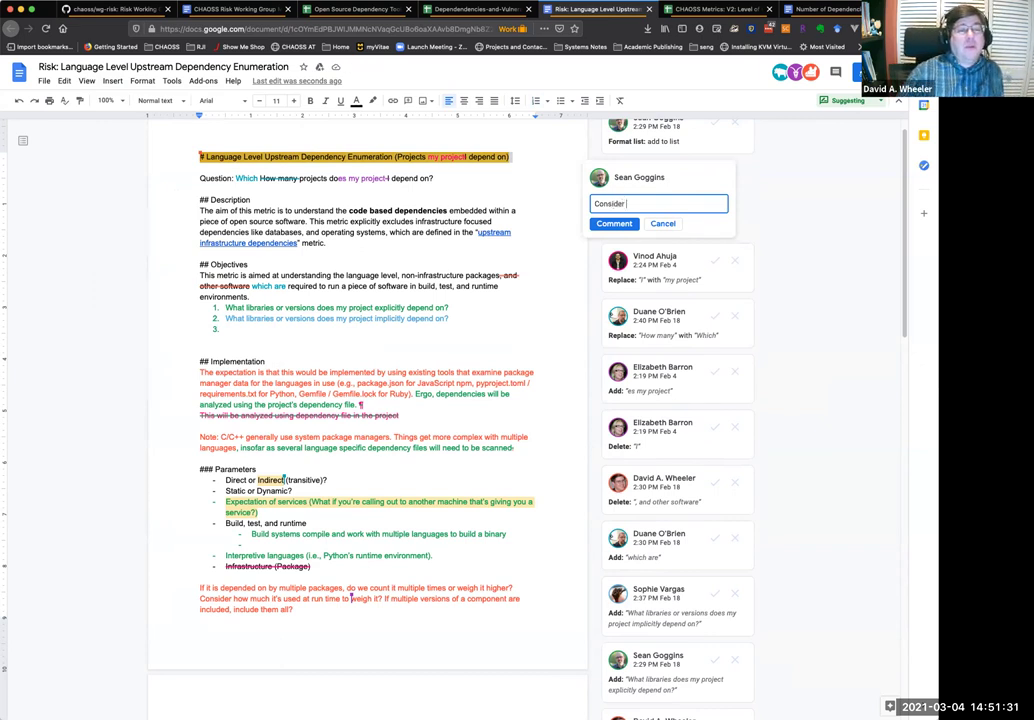
text(focusing)
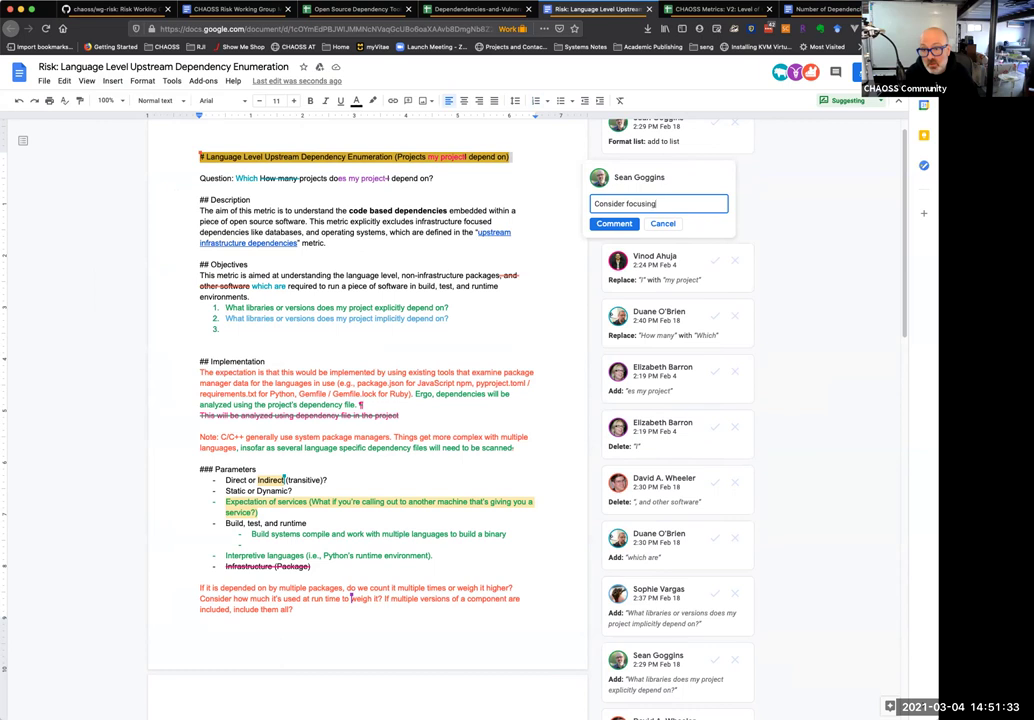
text( on language le)
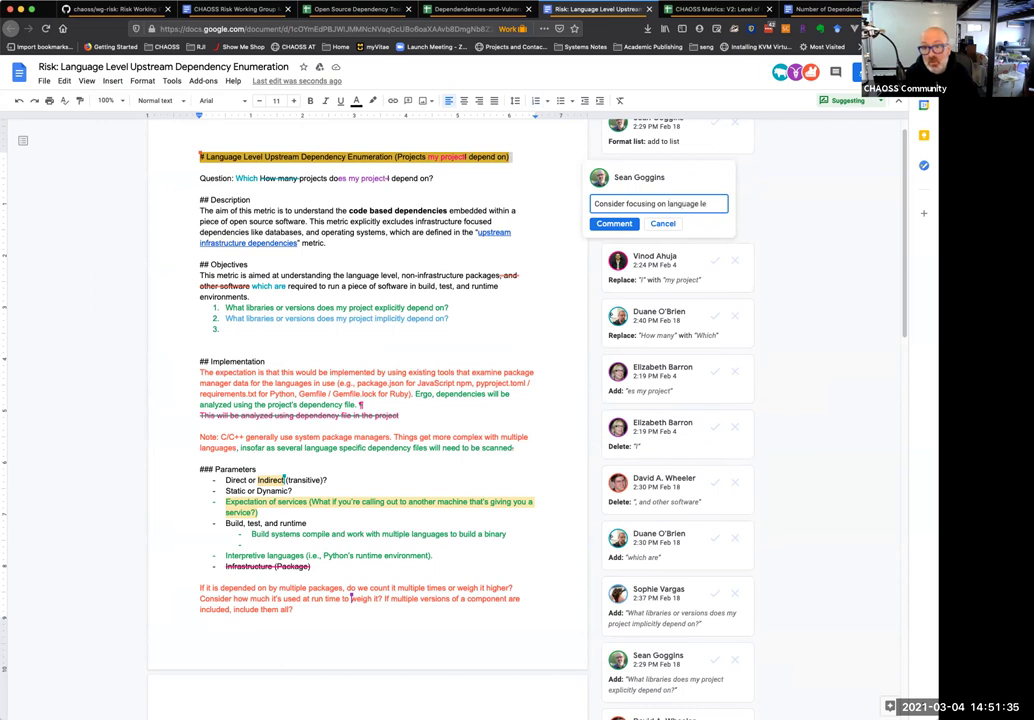
text(vel package)
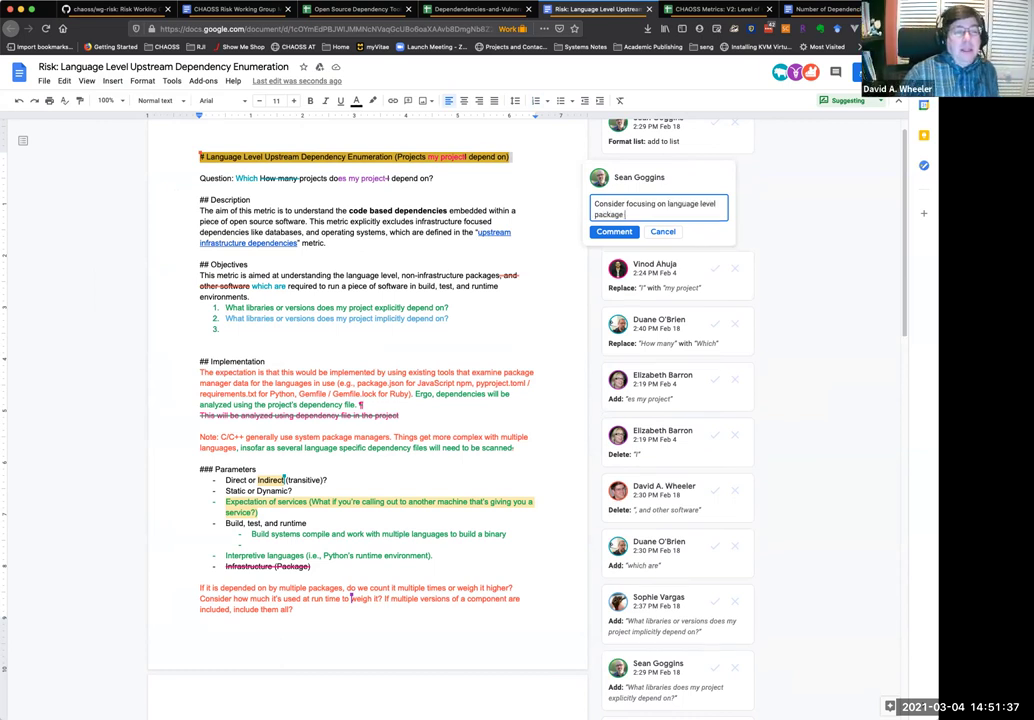
text( managers)
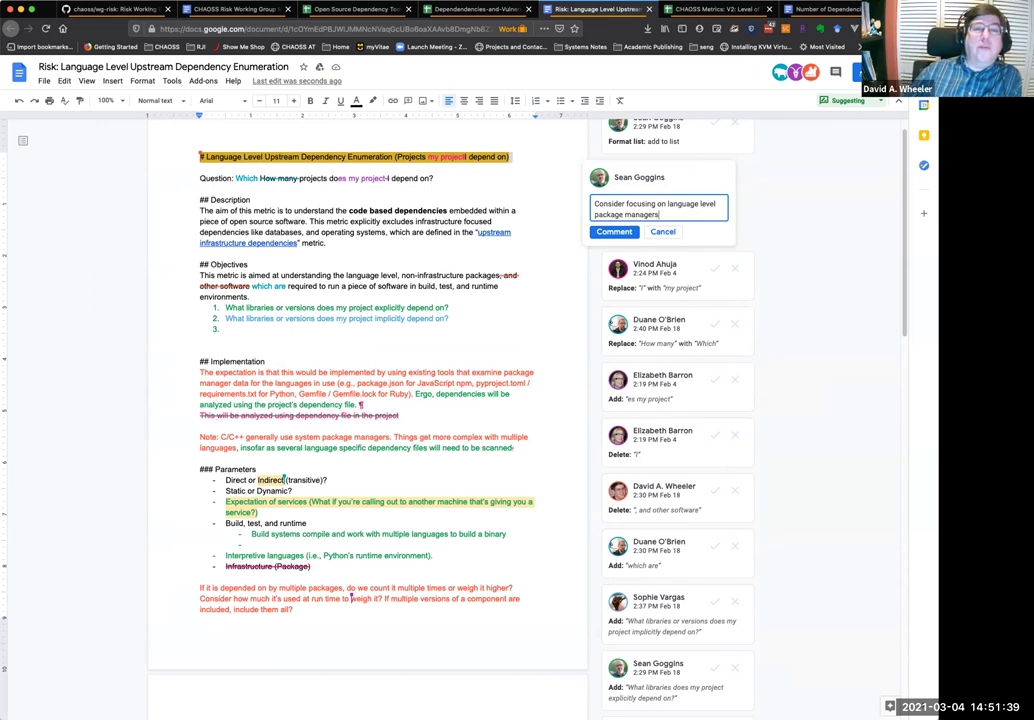
key(Return)
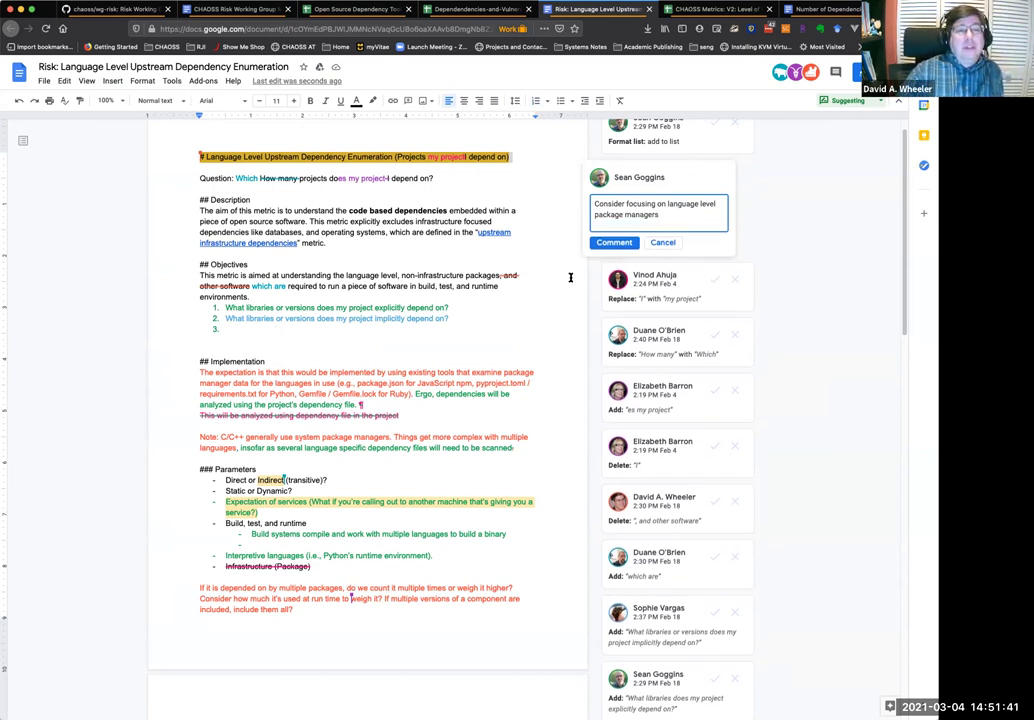
click(614, 242)
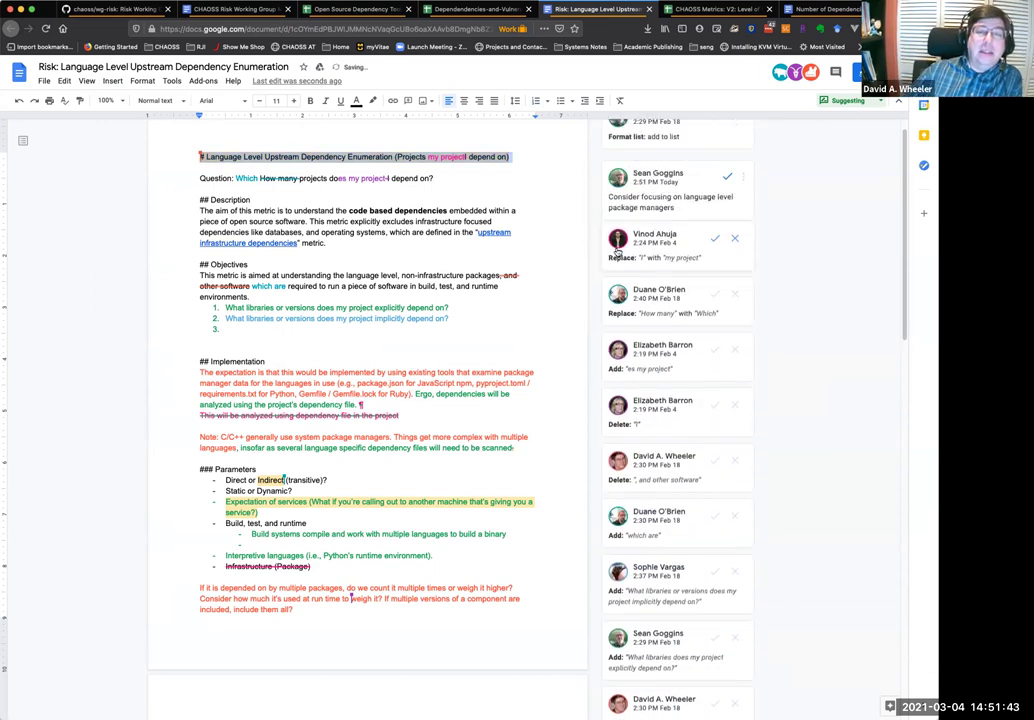
Step: Review the posted comment thread, then move to the CHAOSS Risk Working Group Minutes document
mouse_move(617, 250)
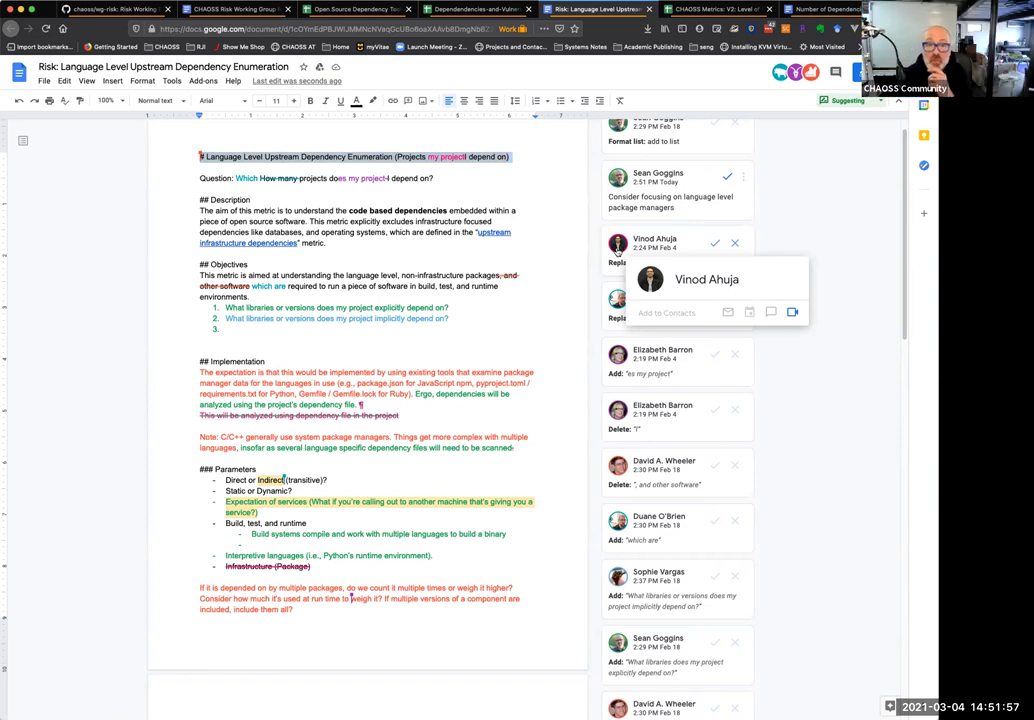
click(624, 201)
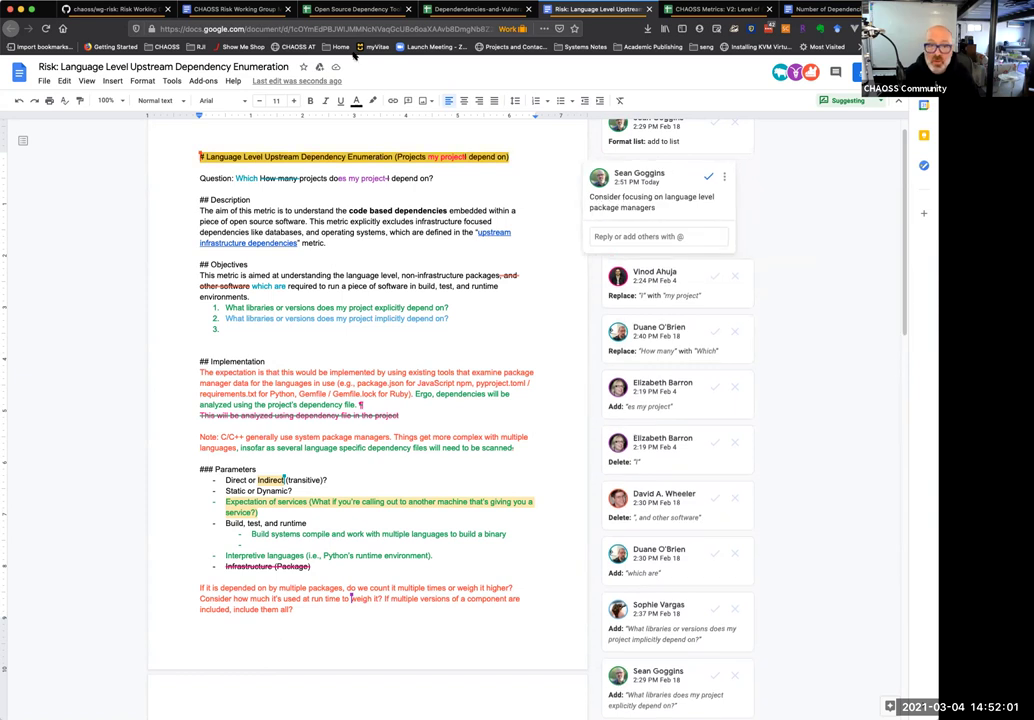
click(357, 30)
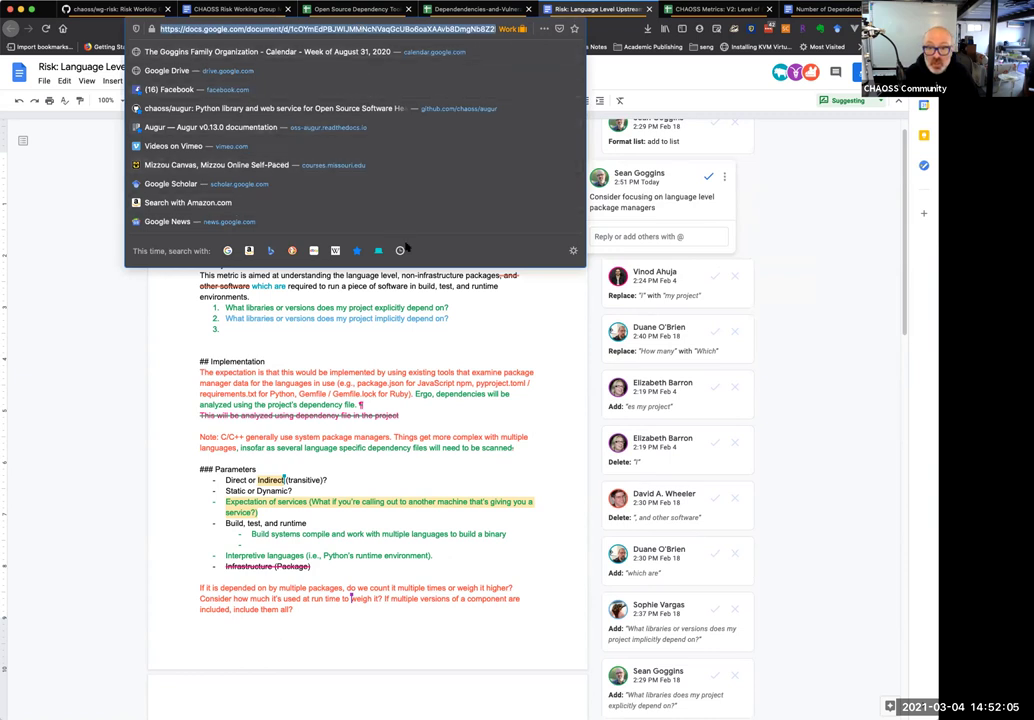
click(430, 285)
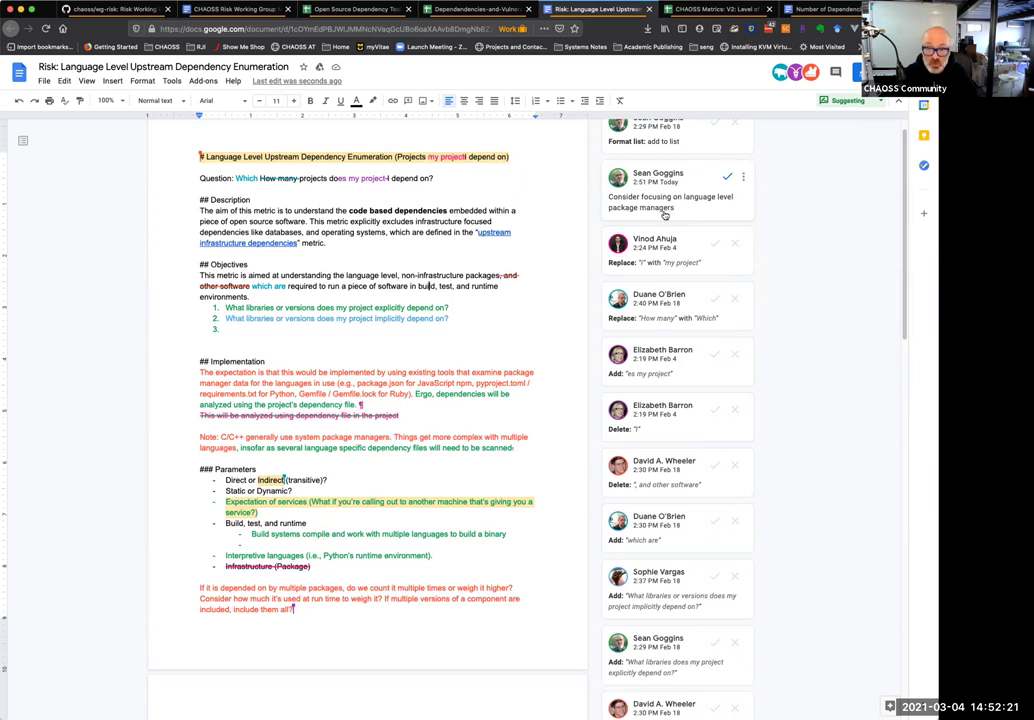
scroll(664, 214, down, 5)
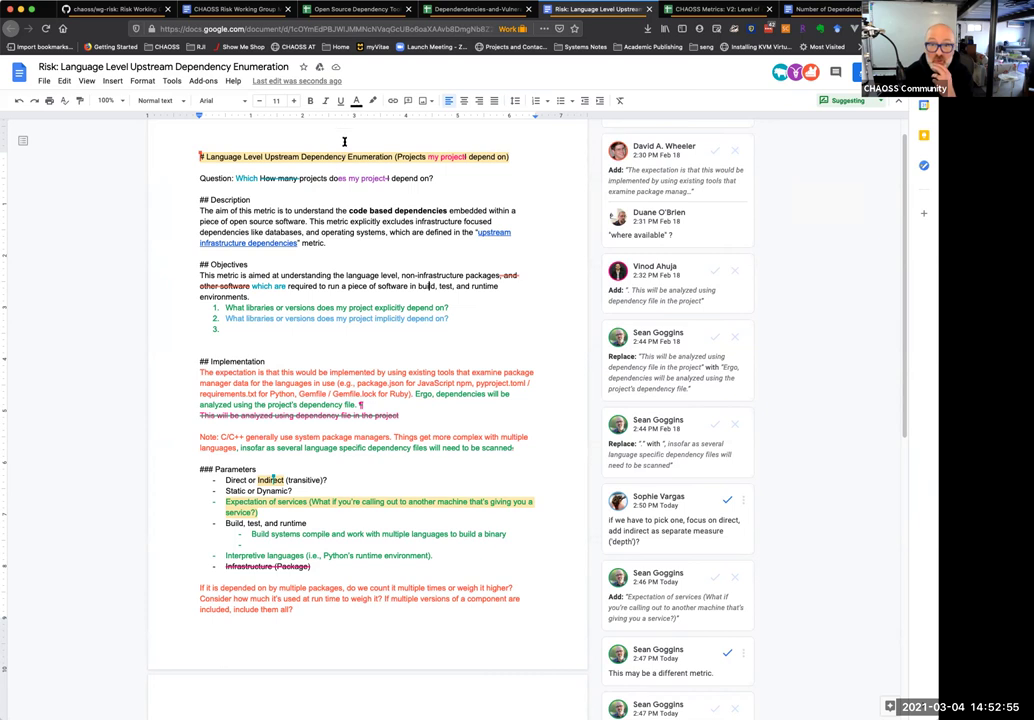
click(221, 14)
Step: Insert the agenda item '1. Language Level Package Managers:' above the March 4 meeting heading
scroll(268, 222, up, 5)
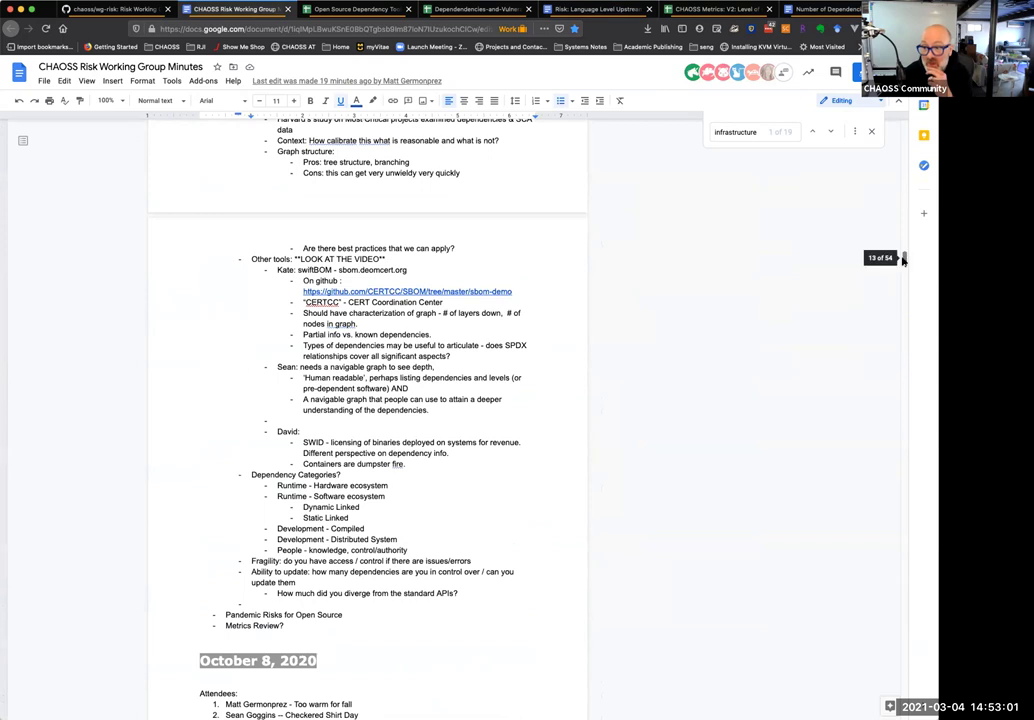
scroll(903, 257, up, 10)
scroll(762, 157, up, 15)
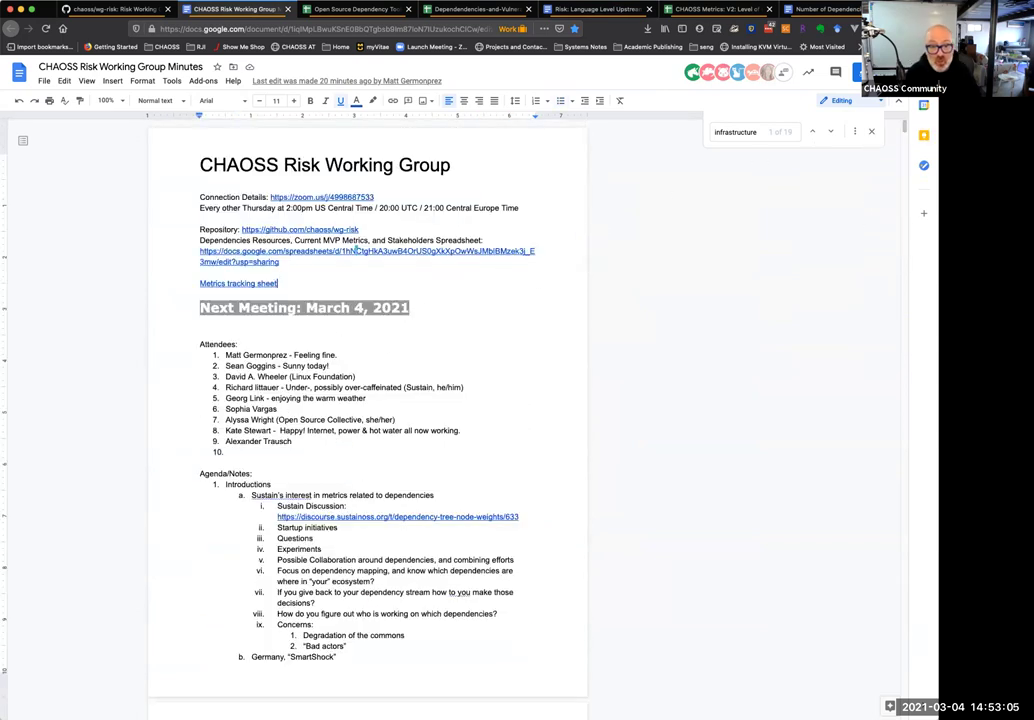
click(442, 295)
key(Return)
text(1. )
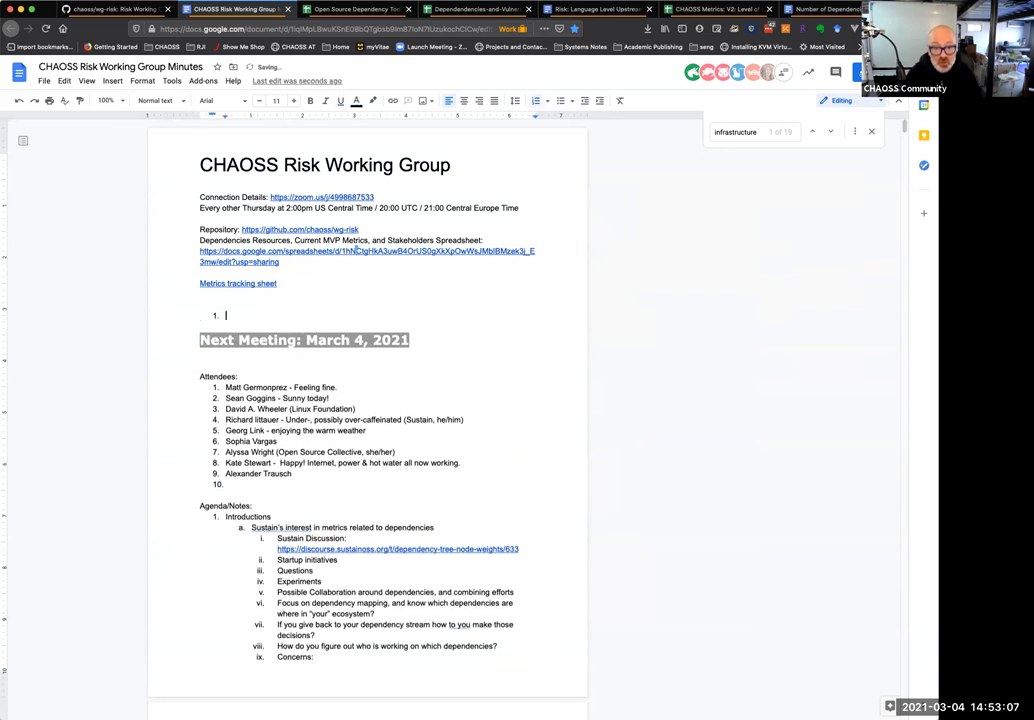
text(Languagne )
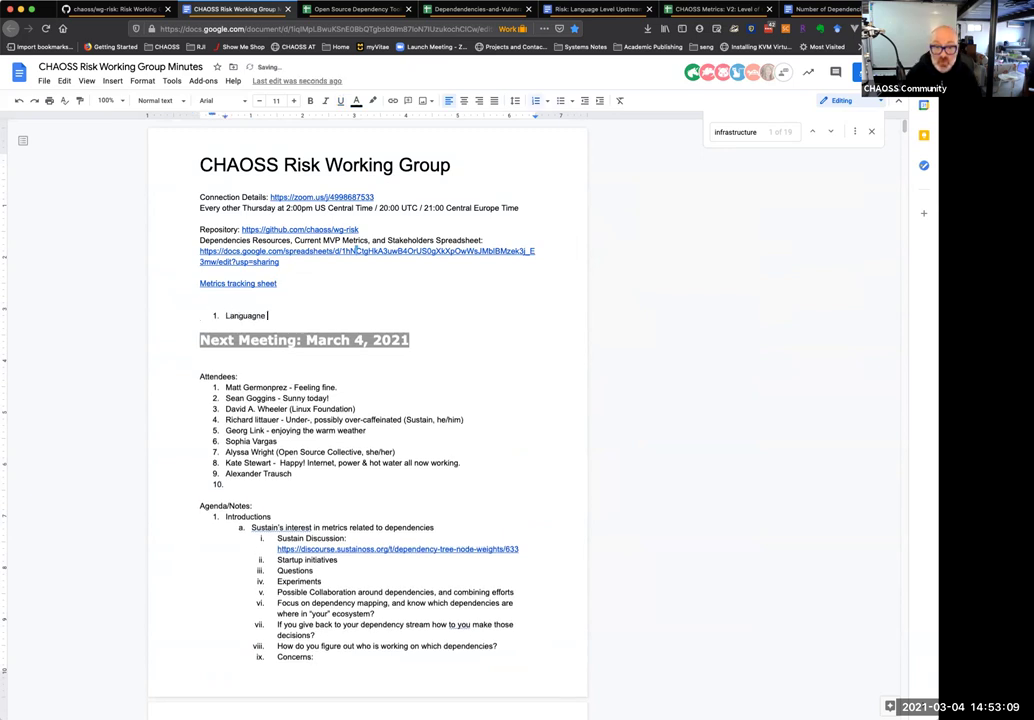
text(Level )
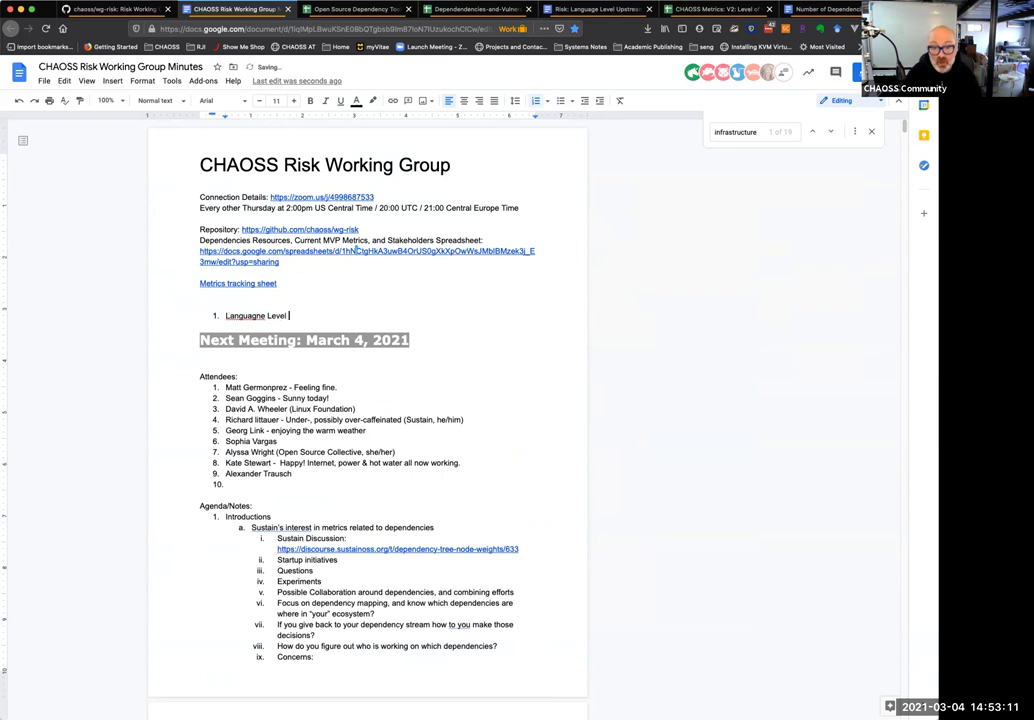
text(Package M)
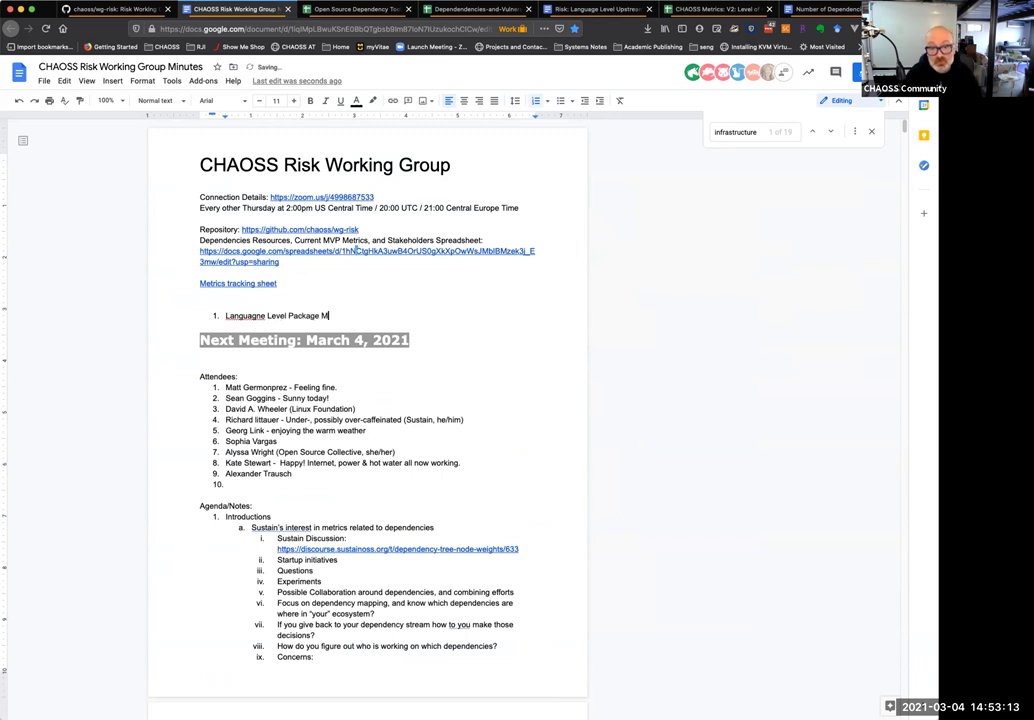
text(anagers:)
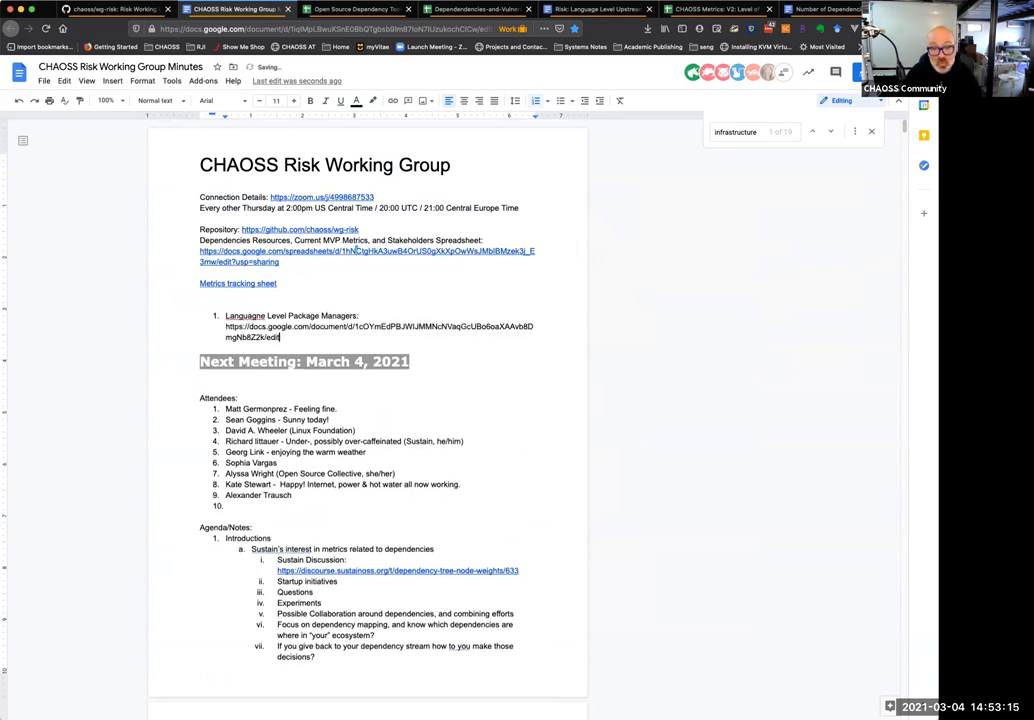
key(Return)
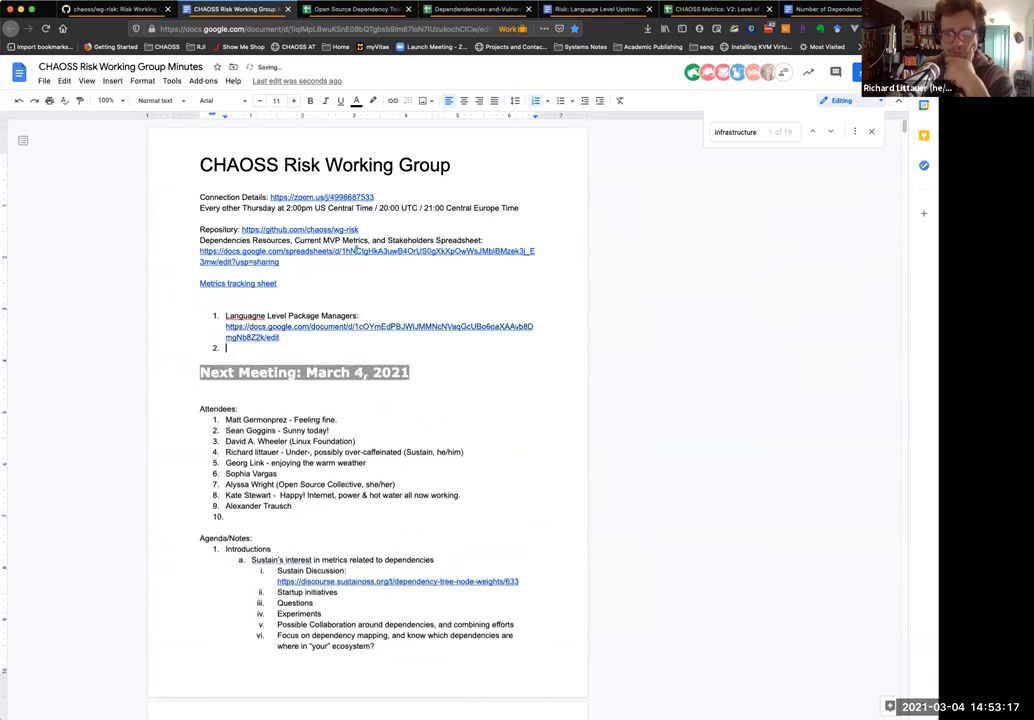
Step: Add an 'Attendees:' heading above it with numbered entries X and N
key(Up)
key(Up)
key(Up)
key(Up)
key(Return)
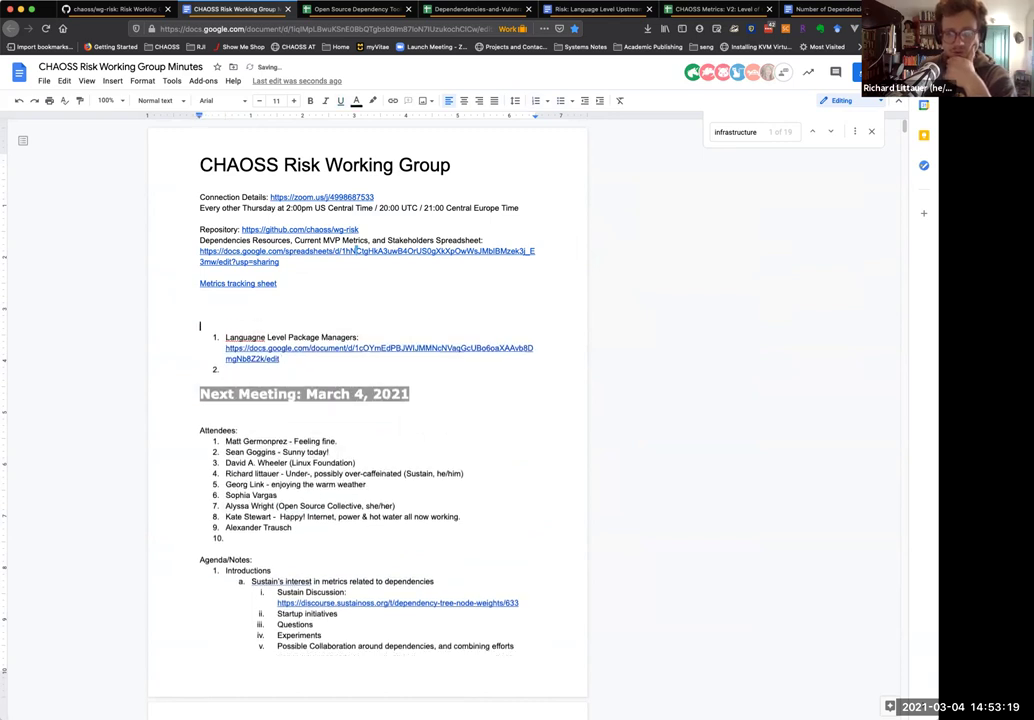
text(Atte)
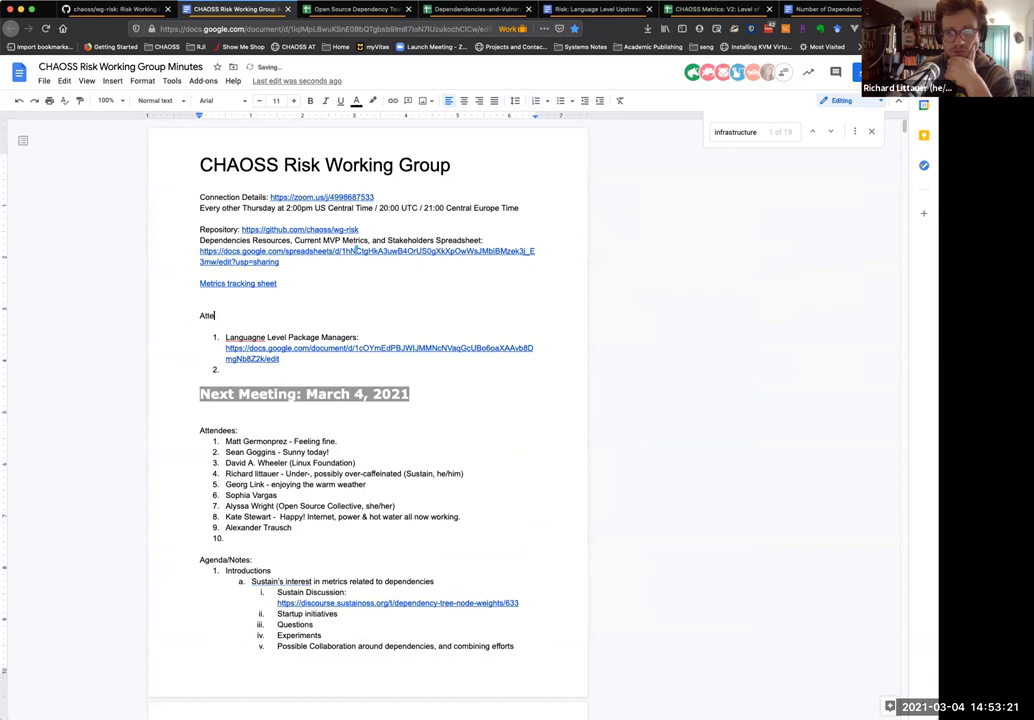
text(ndees:)
key(Return)
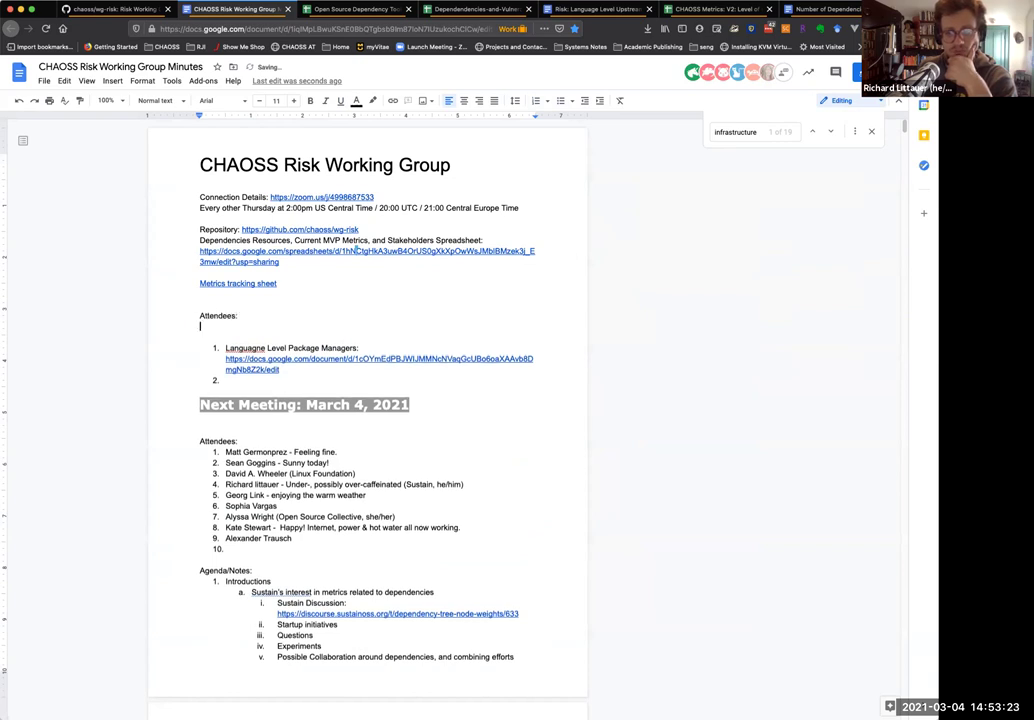
key(ctrl+shift+7)
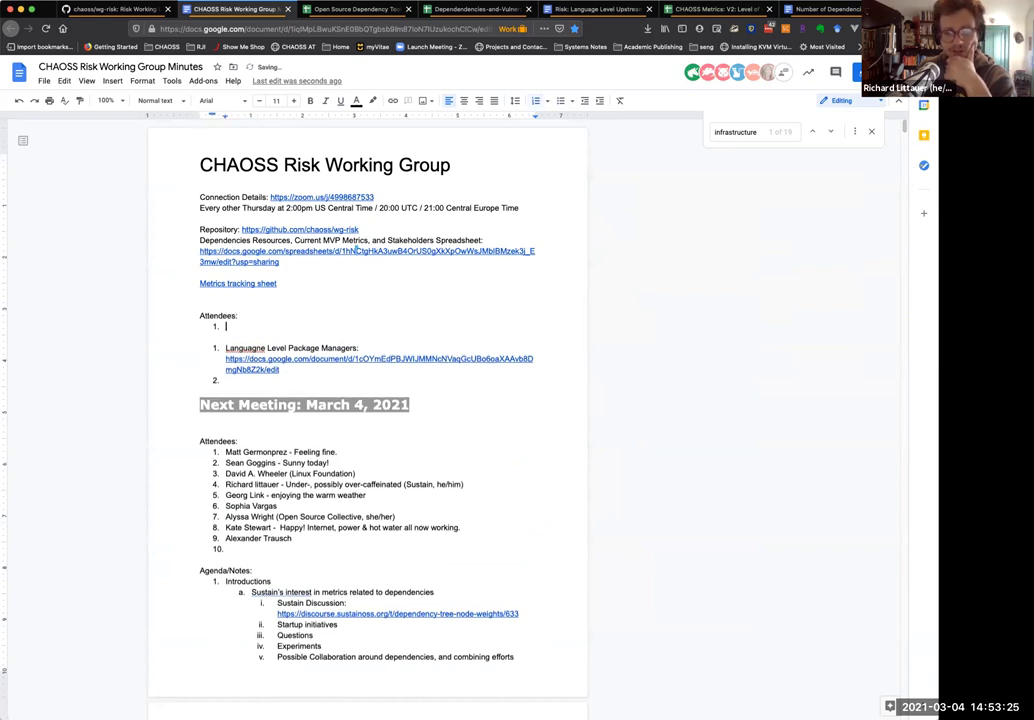
text(X)
key(Return)
key(Return)
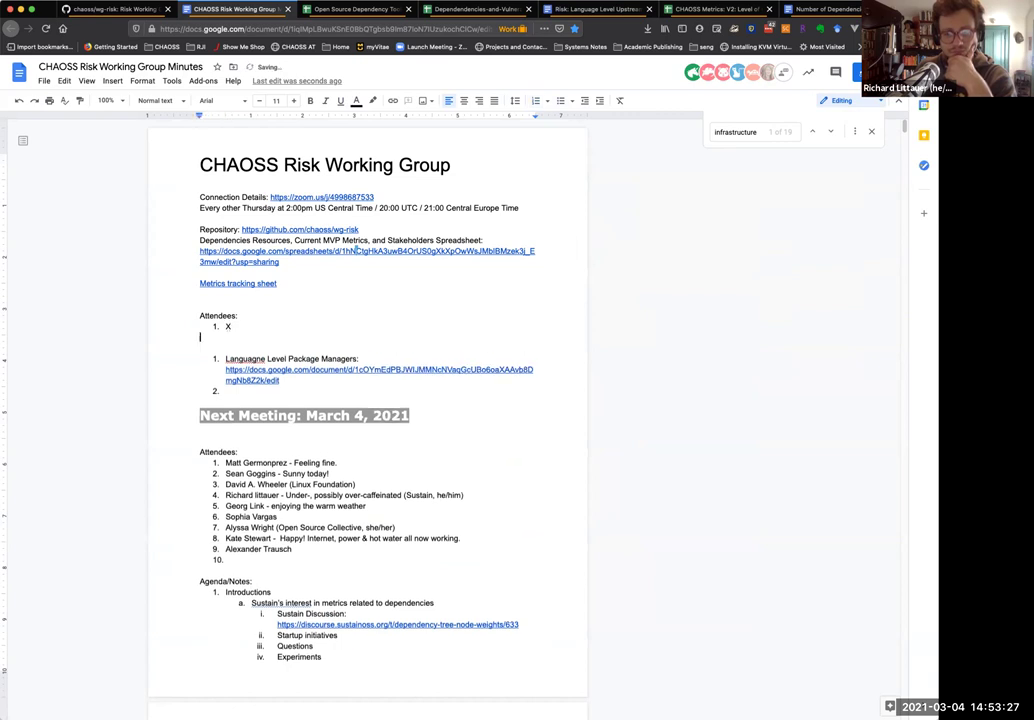
key(ctrl+shift+7)
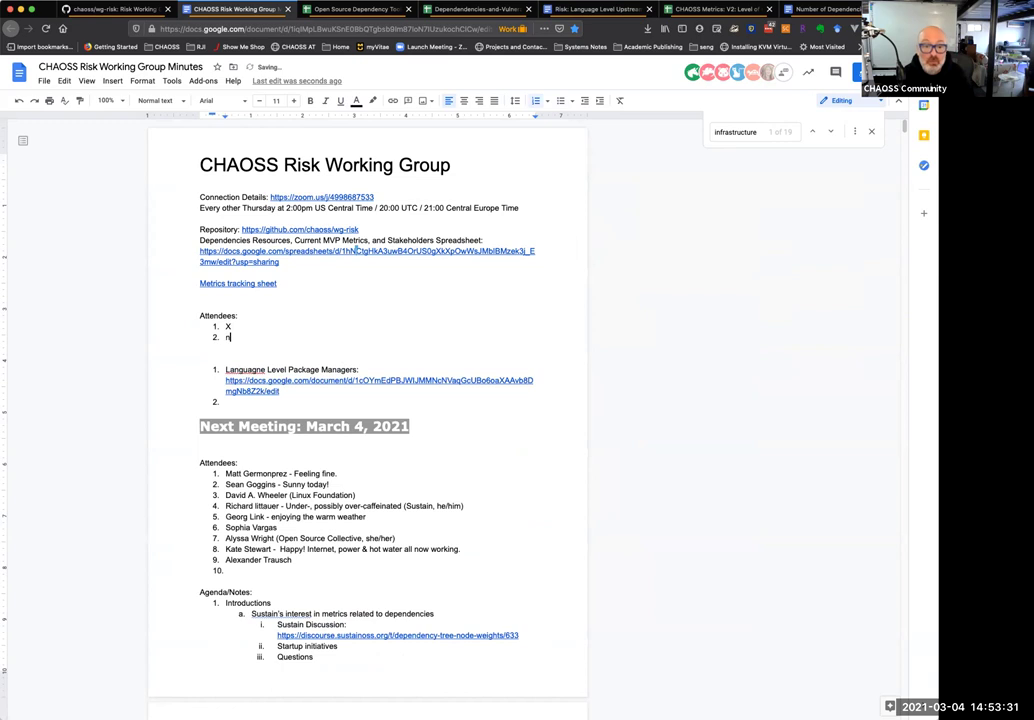
text(N)
key(Return)
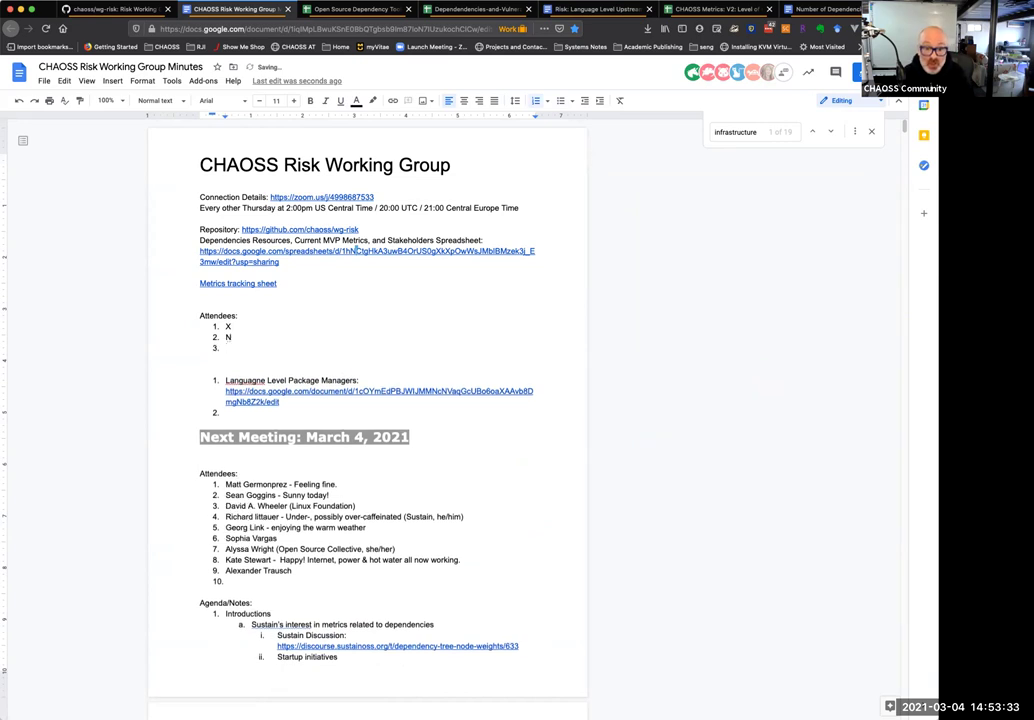
Step: Copy the 'Next Meeting: March 4, 2021' heading and paste it above 'Attendees:'
triple_click(353, 433)
key(ctrl+c)
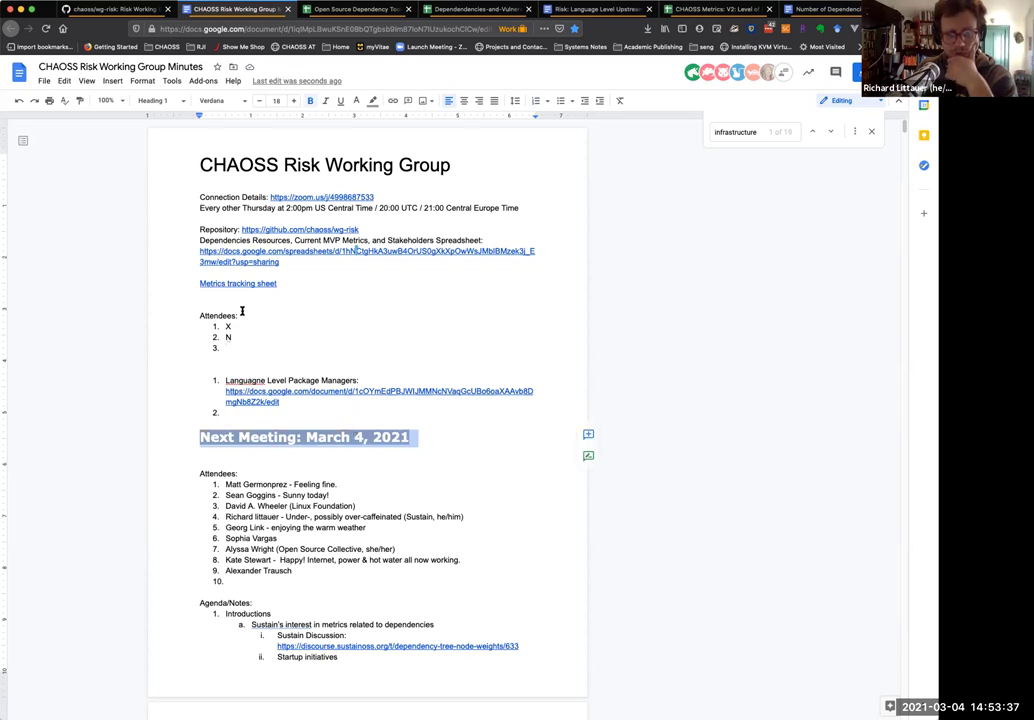
click(243, 302)
key(ctrl+v)
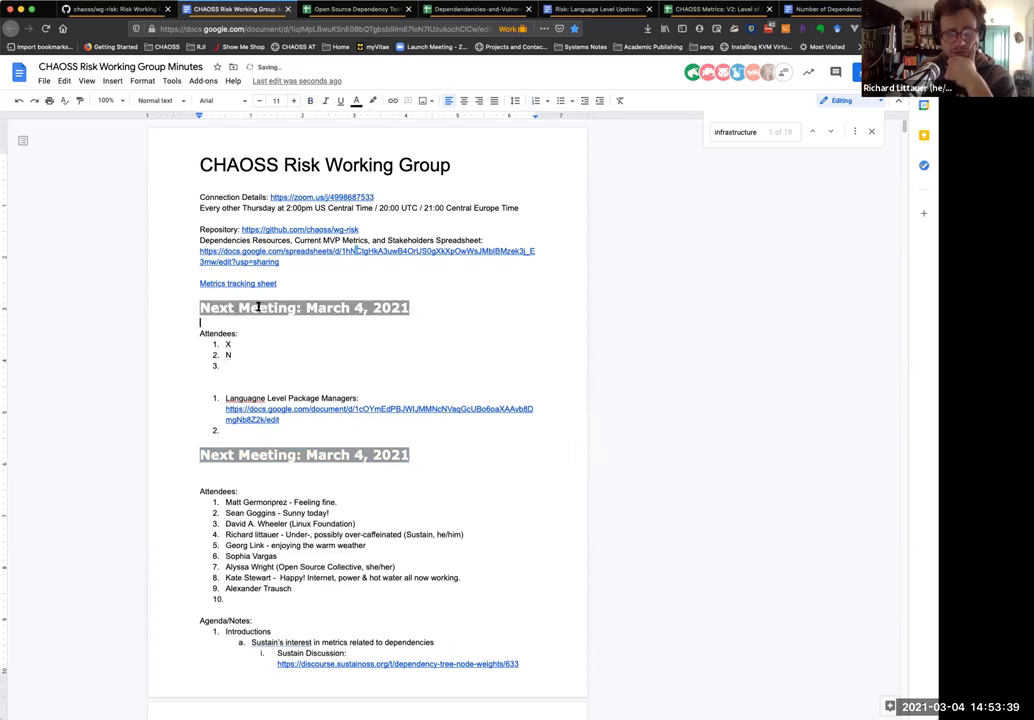
click(357, 308)
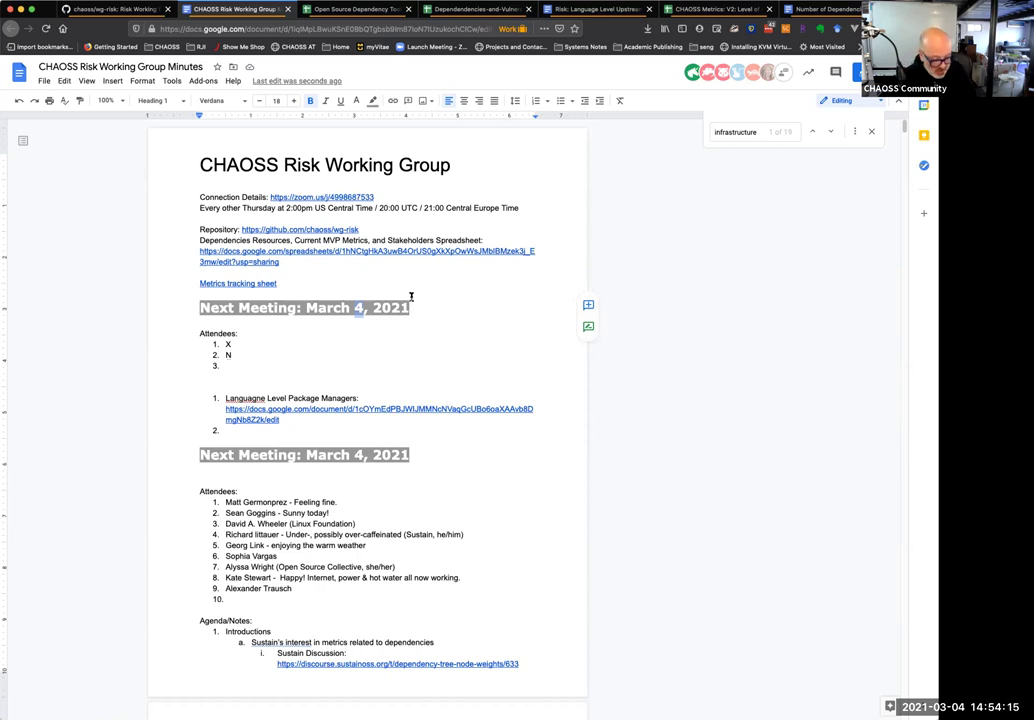
Step: Replace the 4 in the copied heading with 18, making it March 18, 2021
text(18)
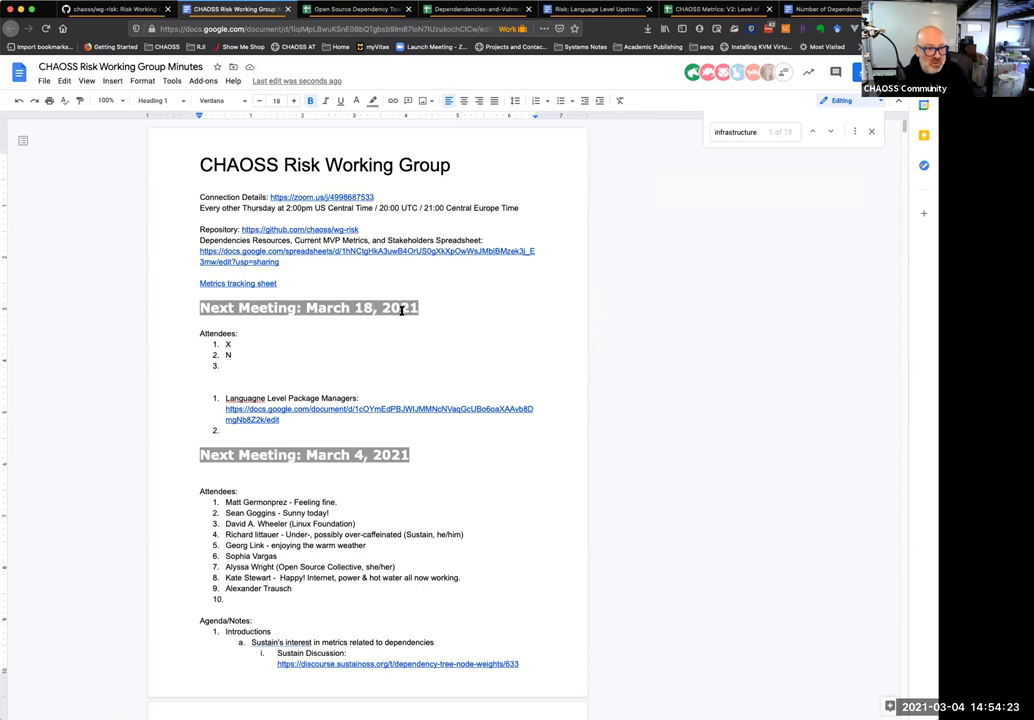
click(238, 366)
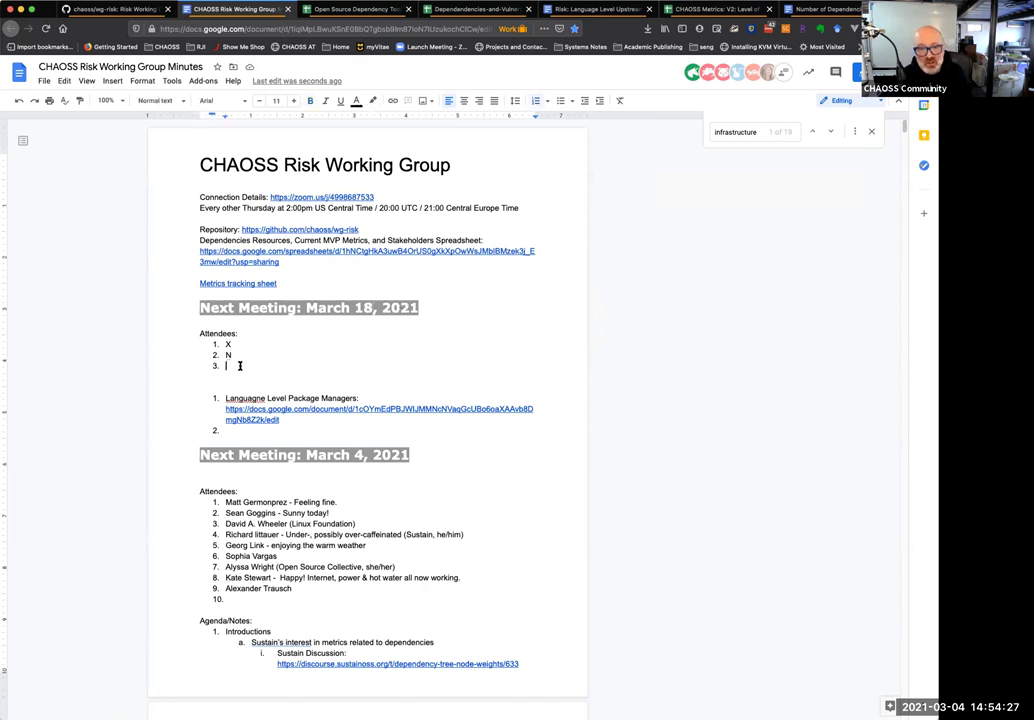